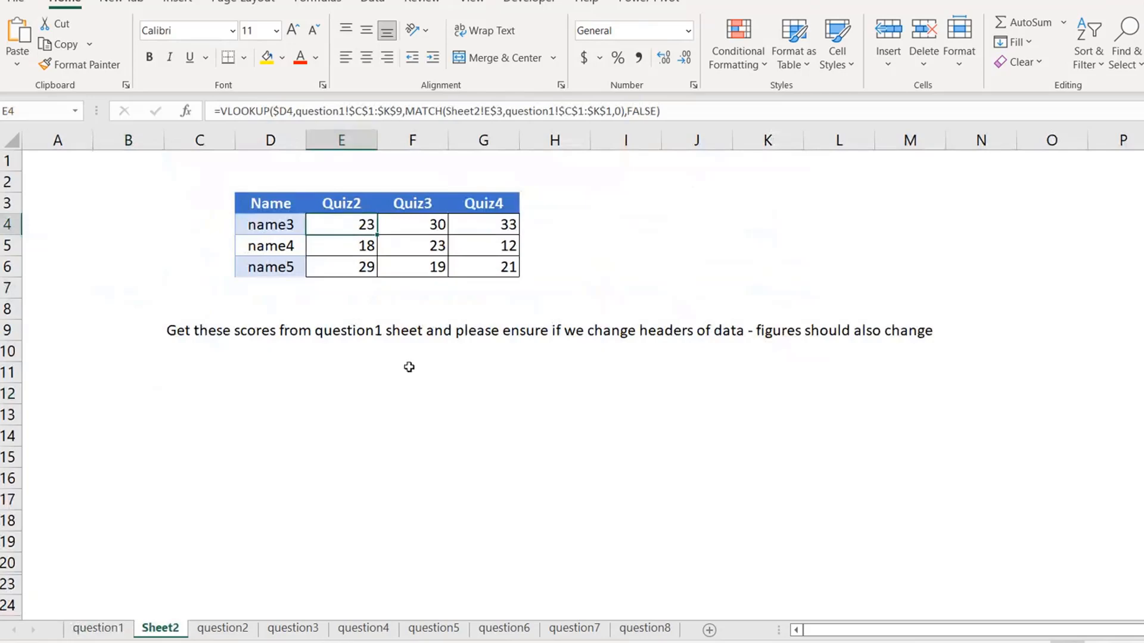
Step: Examine the VLOOKUP formula in E4 on Sheet2 and the data range it looks up on the question1 sheet
{"action": "left_click", "coordinate": [387, 404]}
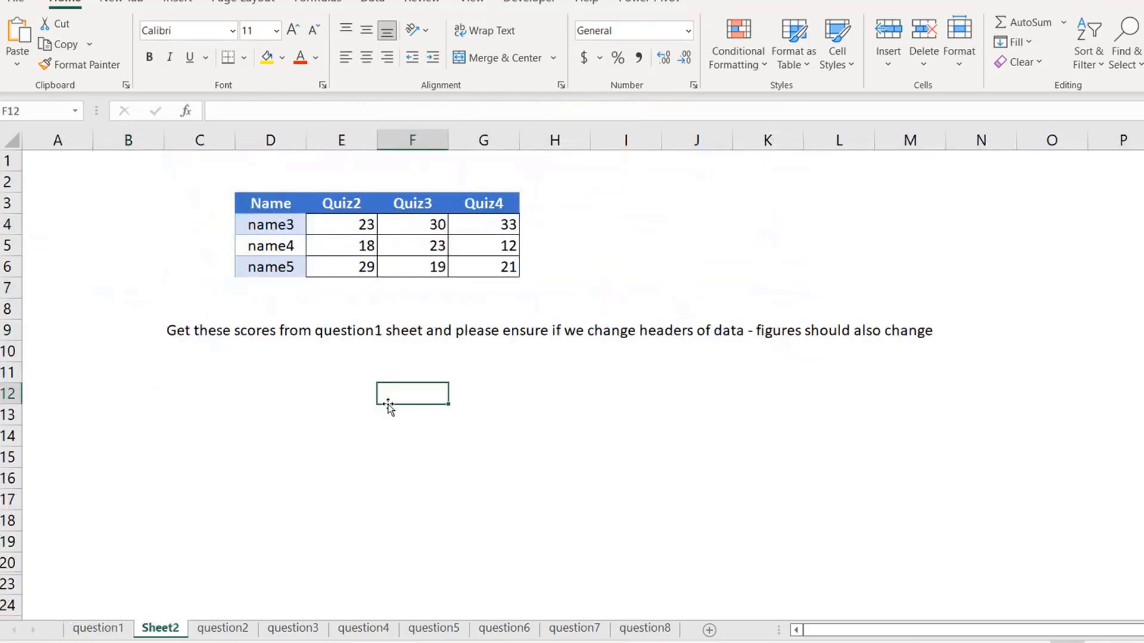
{"action": "scroll", "coordinate": [388, 404], "scroll_direction": "up", "scroll_amount": 1}
{"action": "left_click", "coordinate": [379, 211]}
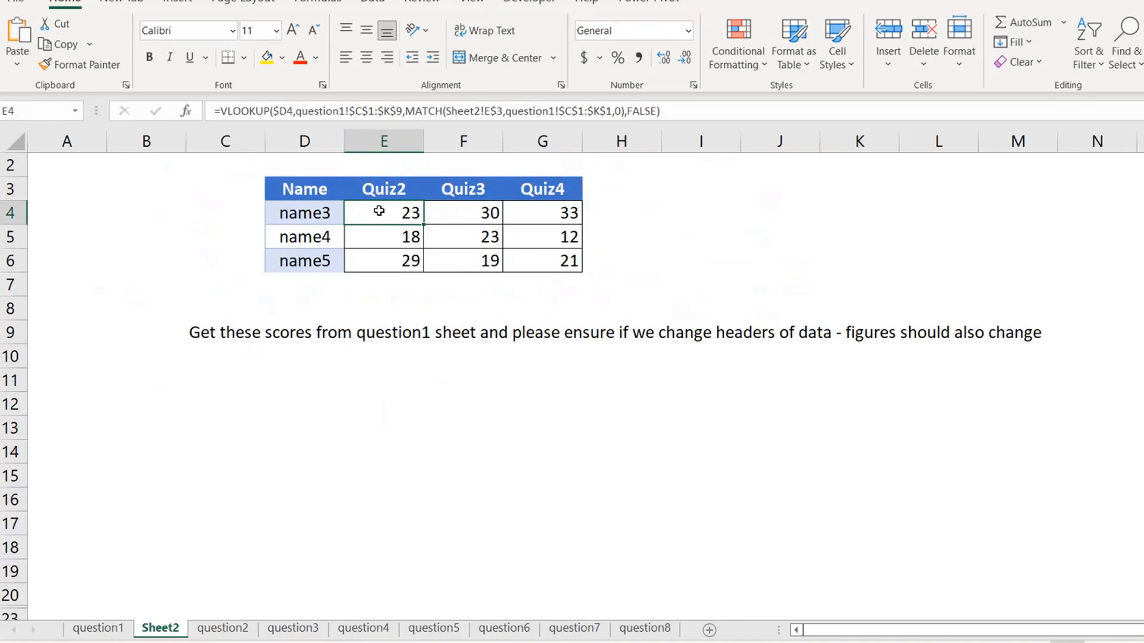
{"action": "left_click", "coordinate": [286, 111]}
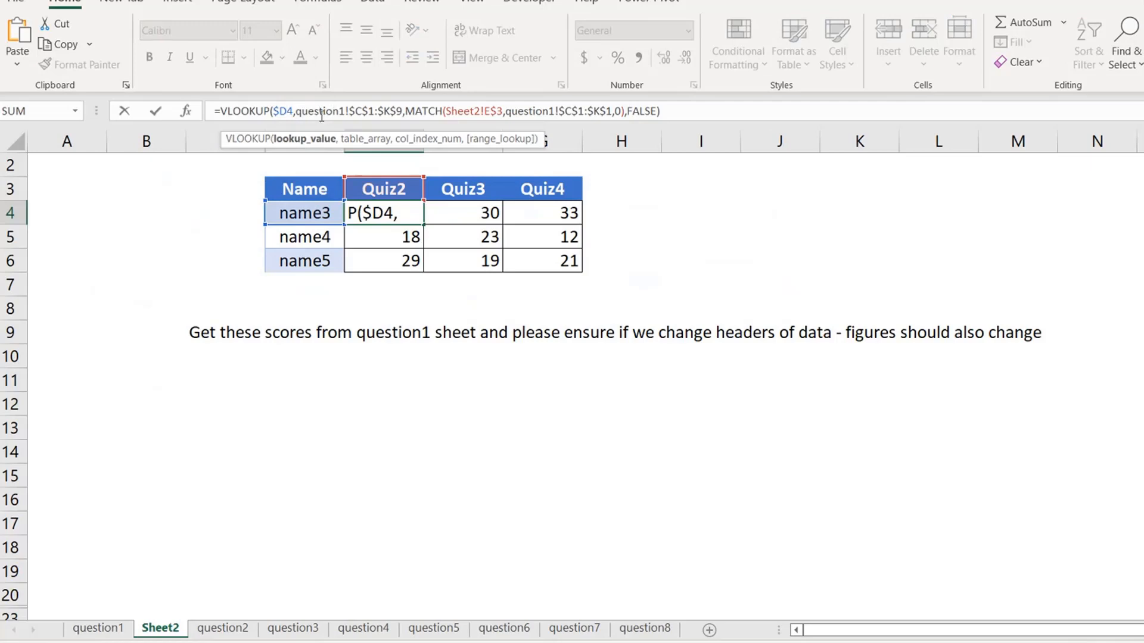
{"action": "left_click", "coordinate": [98, 629]}
{"action": "left_click_drag", "start_coordinate": [189, 168], "coordinate": [857, 367]}
{"action": "left_click", "coordinate": [165, 632]}
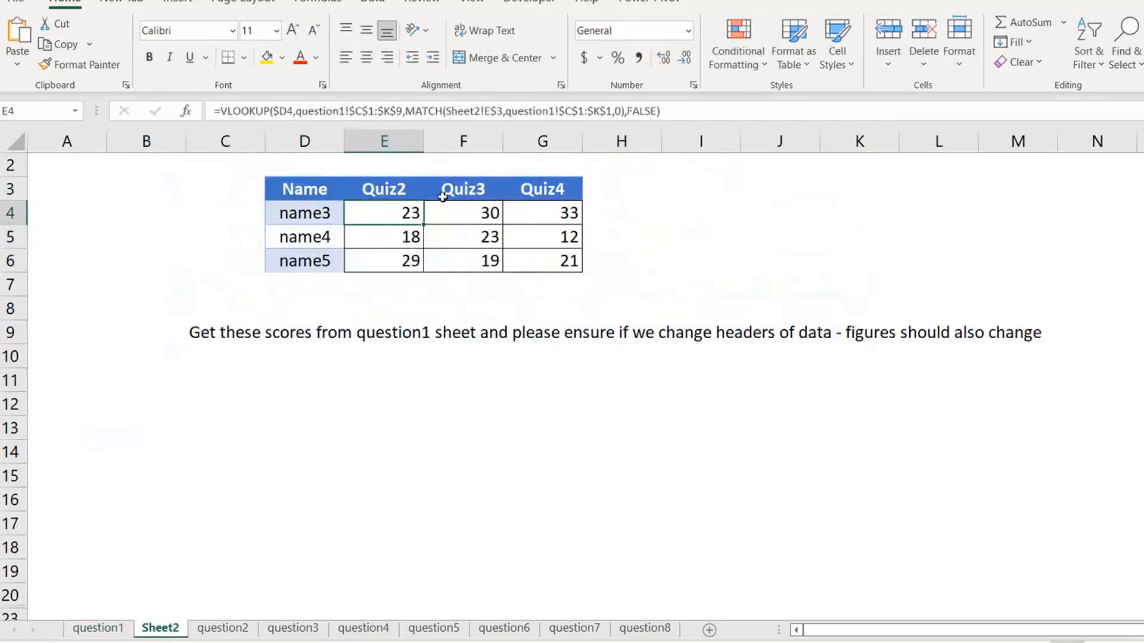
Step: Remove the Sheet2! prefix from the E$3 reference in the MATCH part of E4's formula and commit it
{"action": "left_click", "coordinate": [448, 112]}
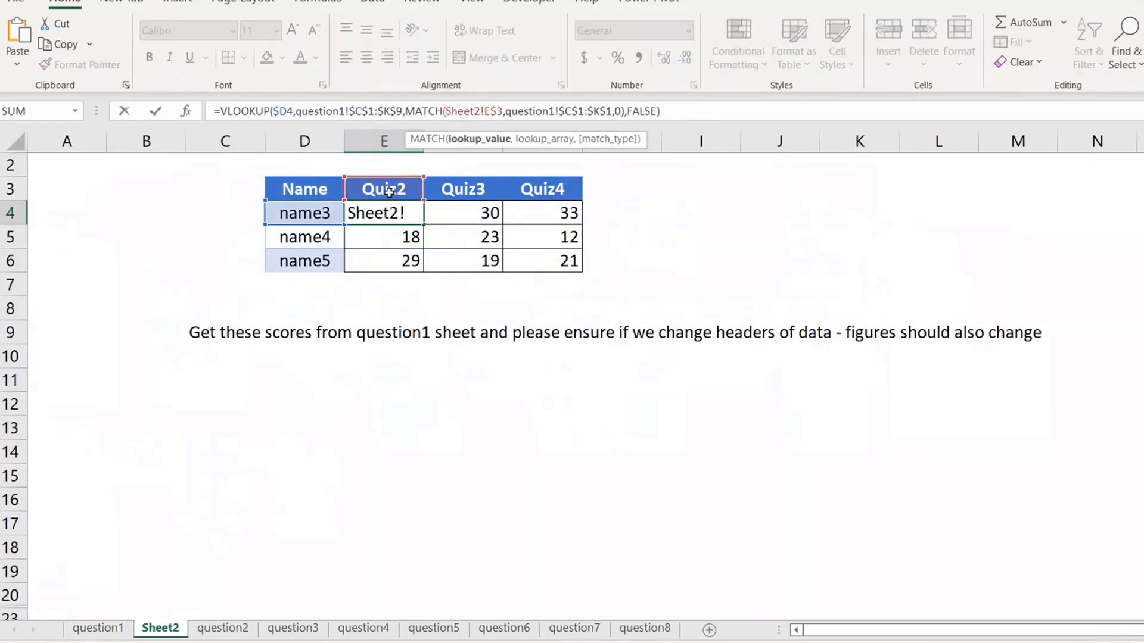
{"action": "left_click", "coordinate": [486, 113]}
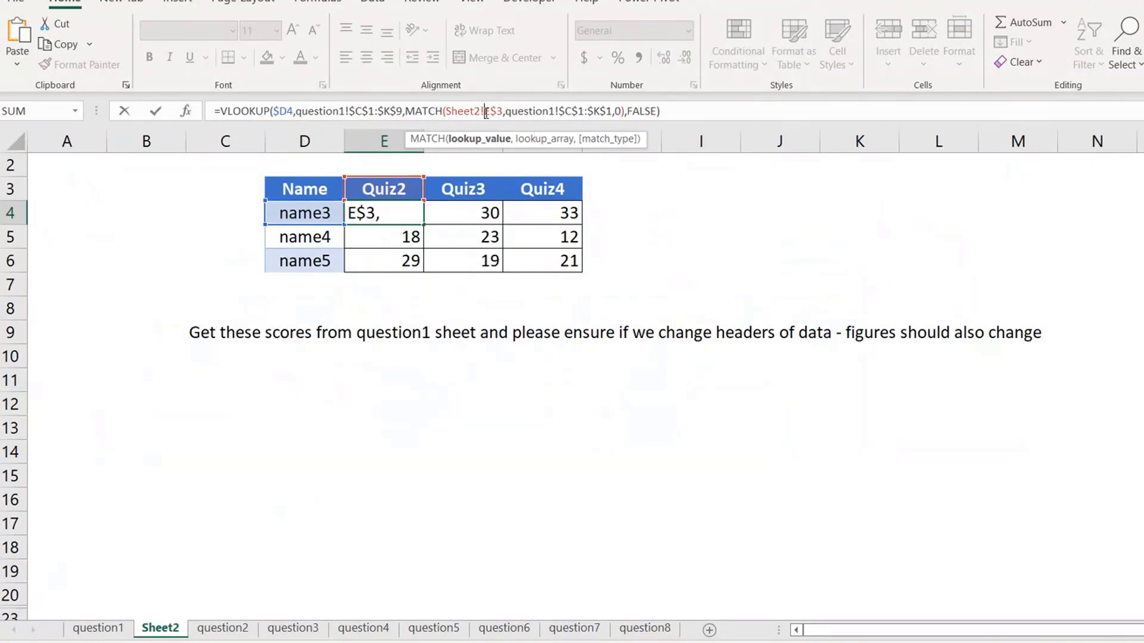
{"action": "key", "text": "BackSpace"}
{"action": "key", "text": "BackSpace"}
{"action": "key", "text": "BackSpace"}
{"action": "key", "text": "BackSpace"}
{"action": "key", "text": "BackSpace"}
{"action": "key", "text": "BackSpace"}
{"action": "key", "text": "BackSpace"}
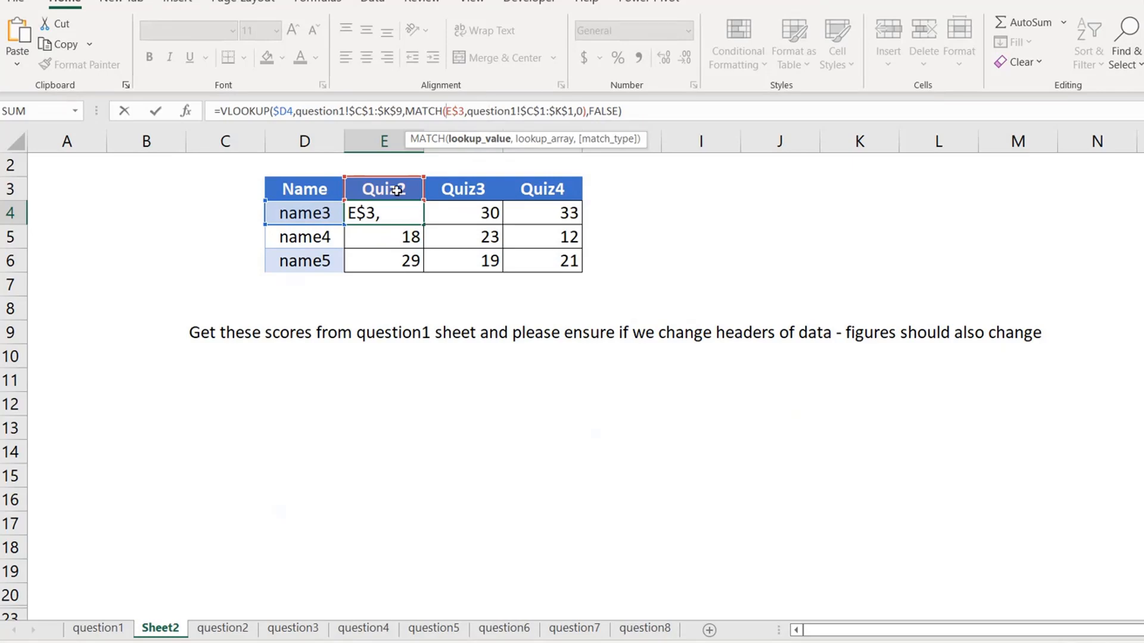
{"action": "left_click", "coordinate": [505, 111]}
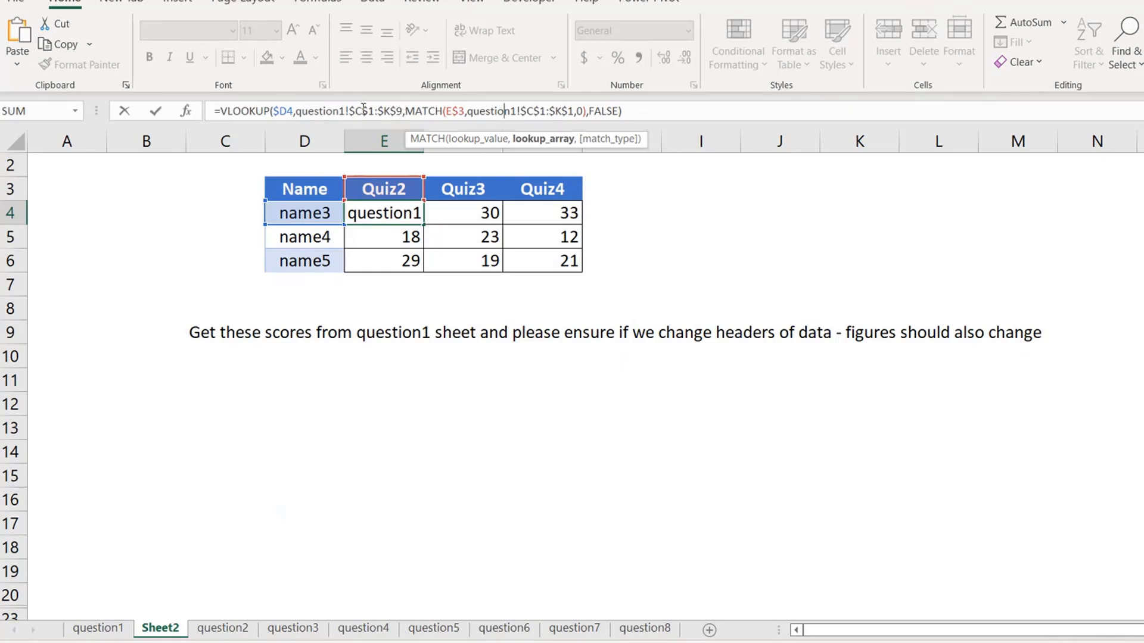
{"action": "left_click", "coordinate": [573, 111]}
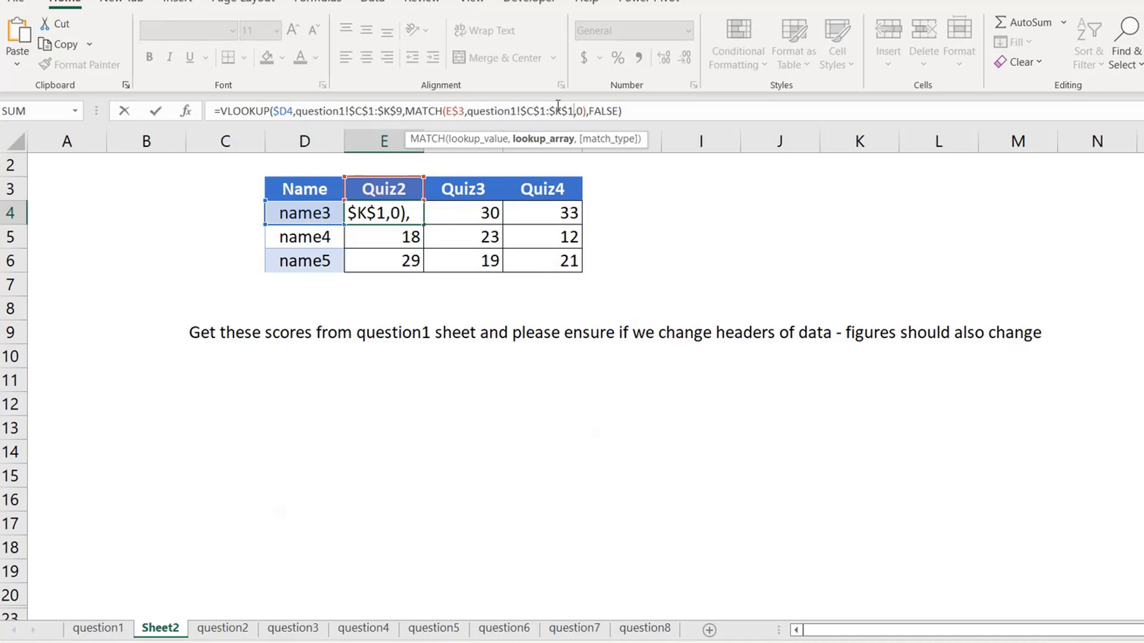
{"action": "left_click", "coordinate": [608, 111]}
{"action": "key", "text": "ctrl+Return"}
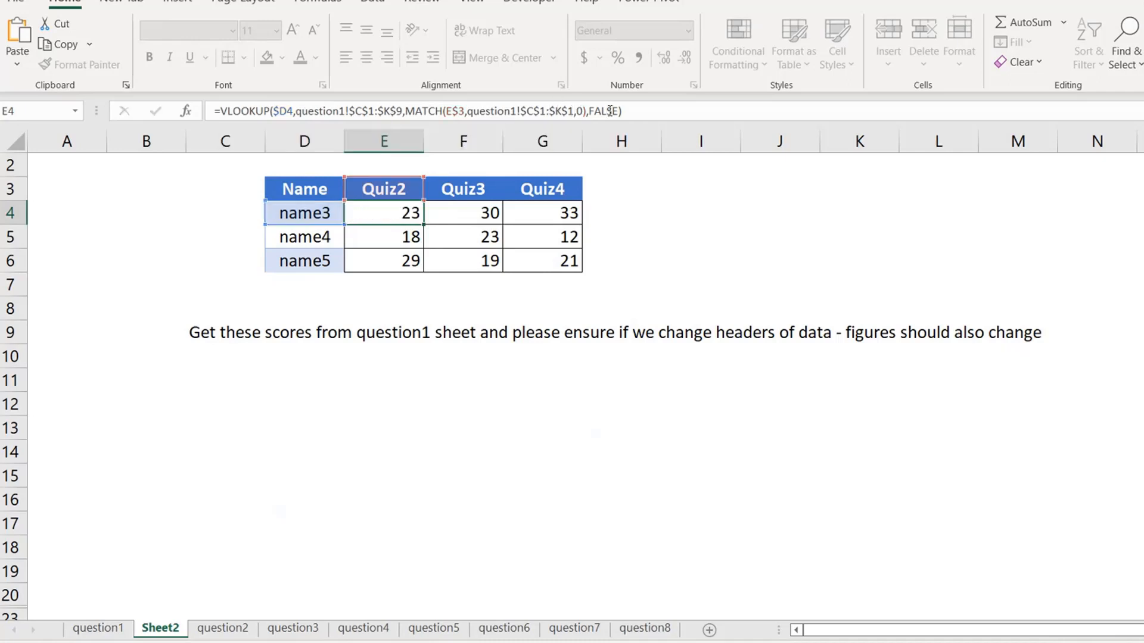
Step: Change the header in E3 to quiz3 to test the lookup, and undo the change
{"action": "left_click", "coordinate": [455, 404]}
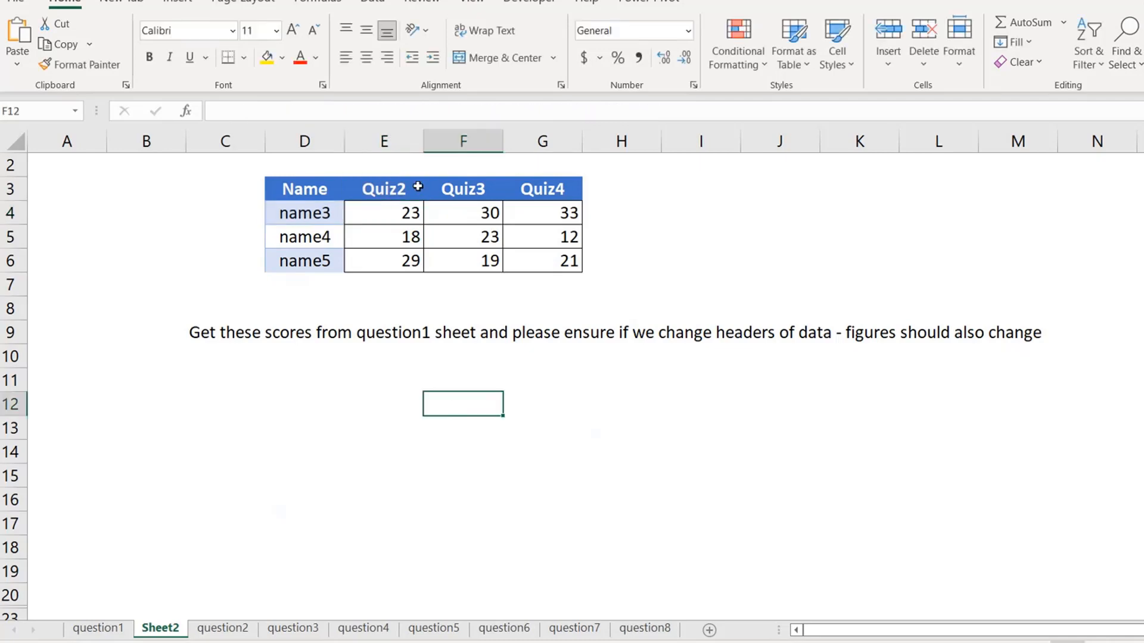
{"action": "left_click", "coordinate": [386, 188]}
{"action": "type", "text": "qu"}
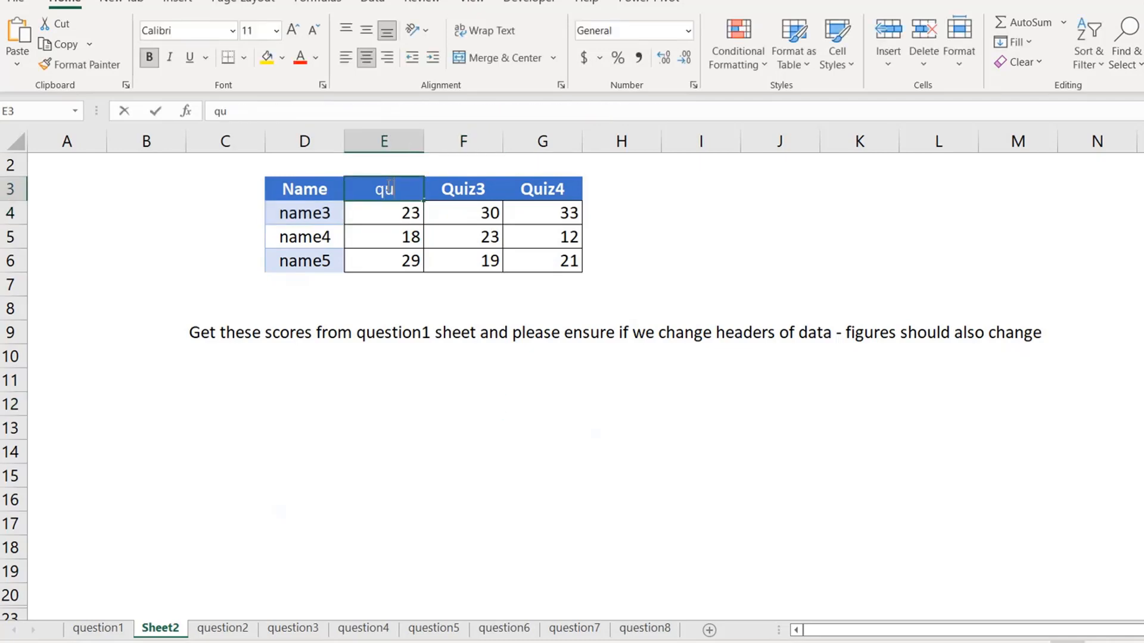
{"action": "type", "text": "iz3"}
{"action": "key", "text": "Return"}
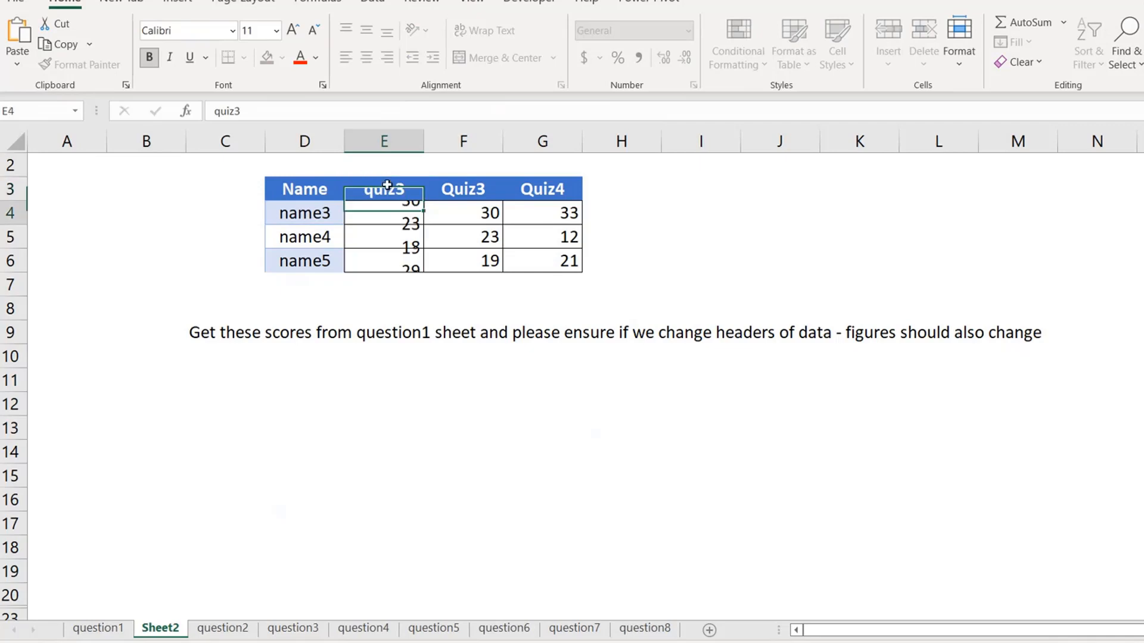
{"action": "key", "text": "ctrl+z"}
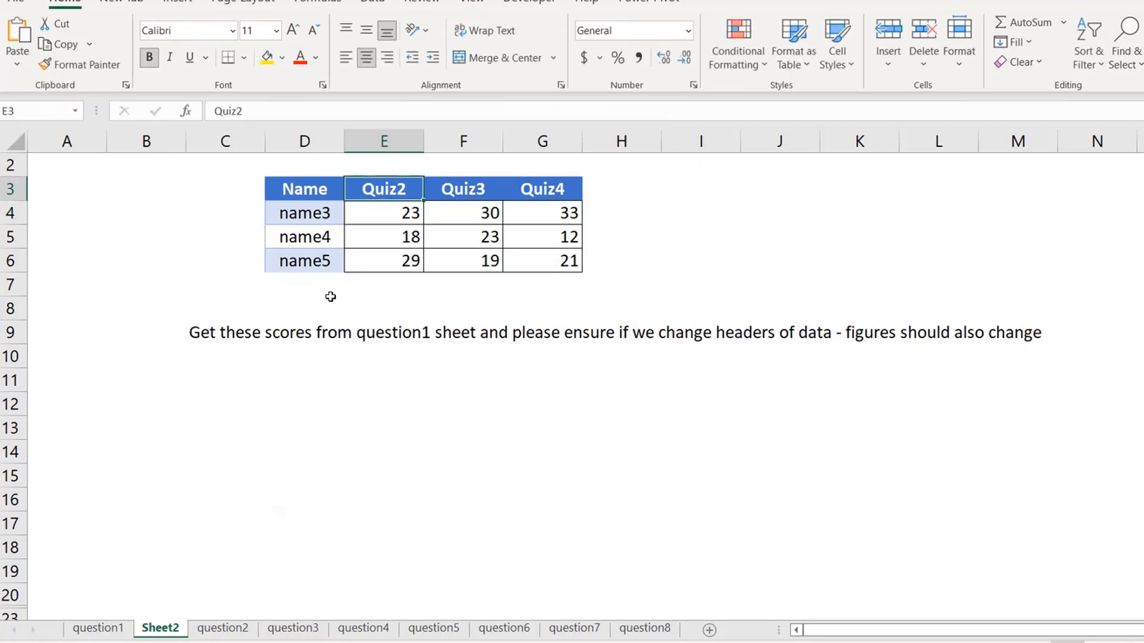
Step: Unhide the hidden rows between rows 20 and 23 on Sheet2
{"action": "left_click", "coordinate": [277, 493]}
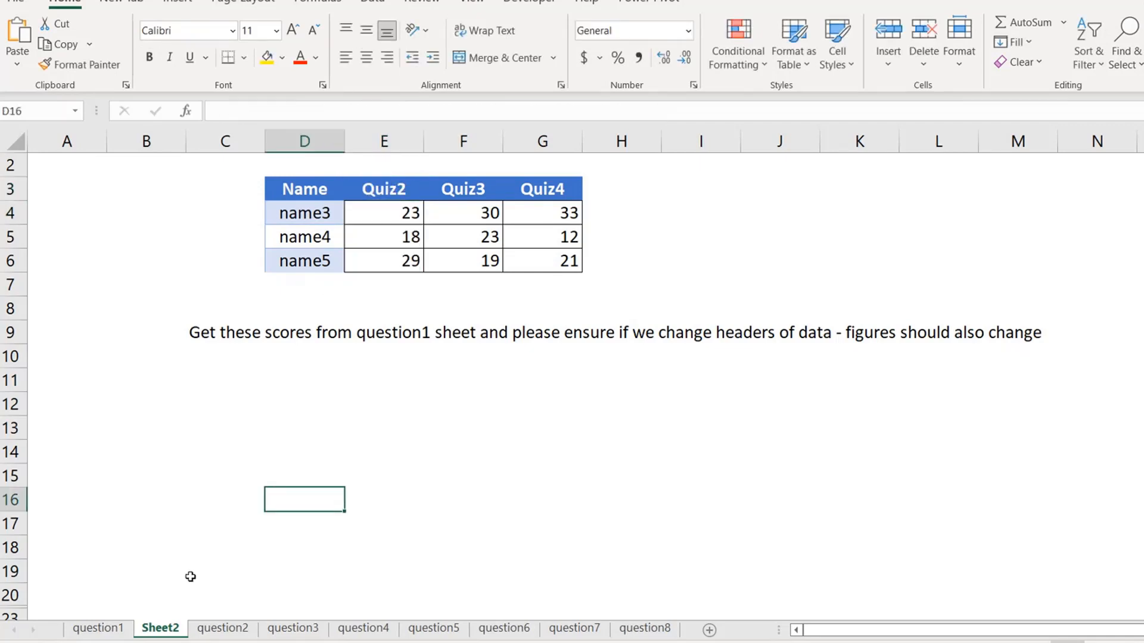
{"action": "left_click", "coordinate": [109, 475]}
{"action": "key", "text": "Down"}
{"action": "key", "text": "Down"}
{"action": "key", "text": "Down"}
{"action": "key", "text": "Down"}
{"action": "key", "text": "Down"}
{"action": "key", "text": "Down"}
{"action": "key", "text": "Down"}
{"action": "key", "text": "Down"}
{"action": "key", "text": "Down"}
{"action": "key", "text": "Down"}
{"action": "key", "text": "Down"}
{"action": "key", "text": "Down"}
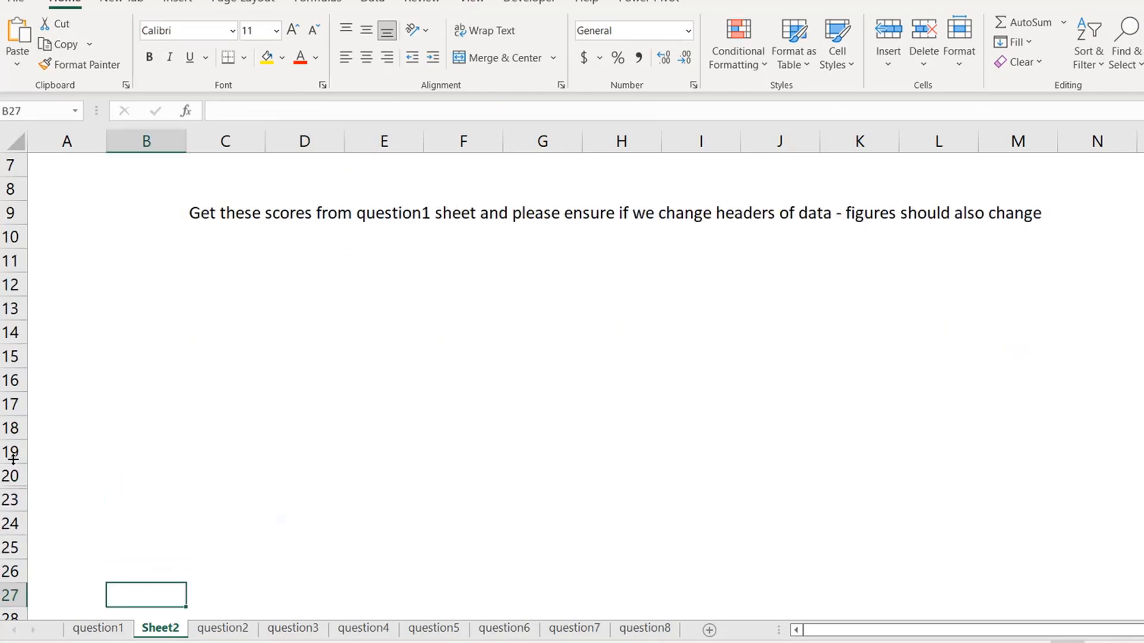
{"action": "left_click_drag", "start_coordinate": [12, 428], "coordinate": [12, 452]}
{"action": "right_click", "coordinate": [11, 441]}
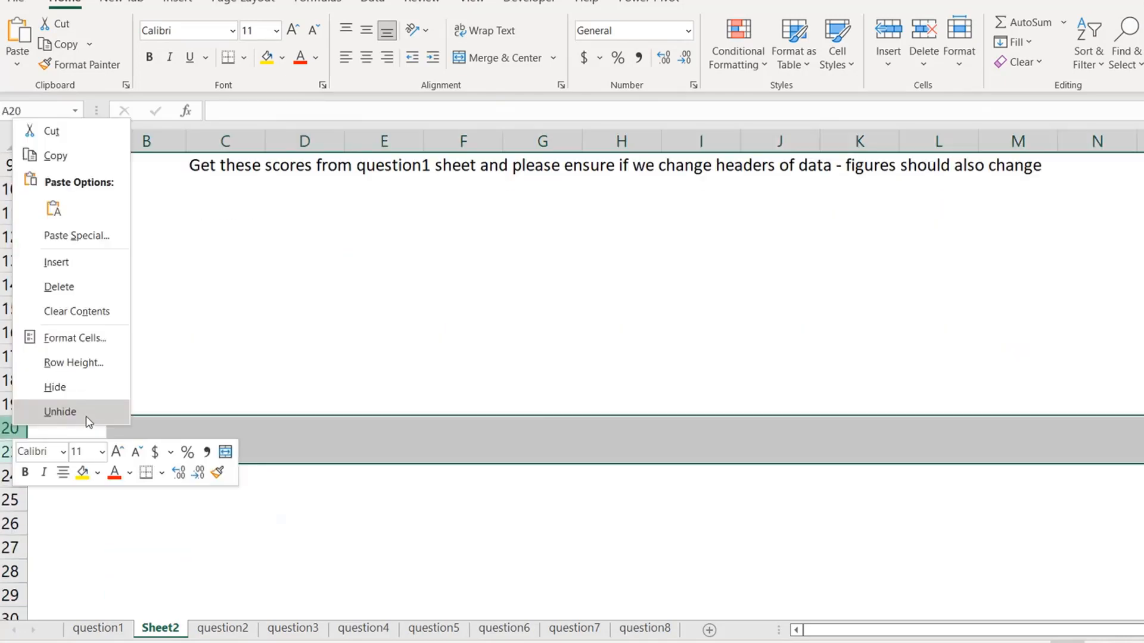
{"action": "left_click", "coordinate": [88, 412]}
Step: Enter 5 as the obtained marks in C22
{"action": "left_click", "coordinate": [252, 475]}
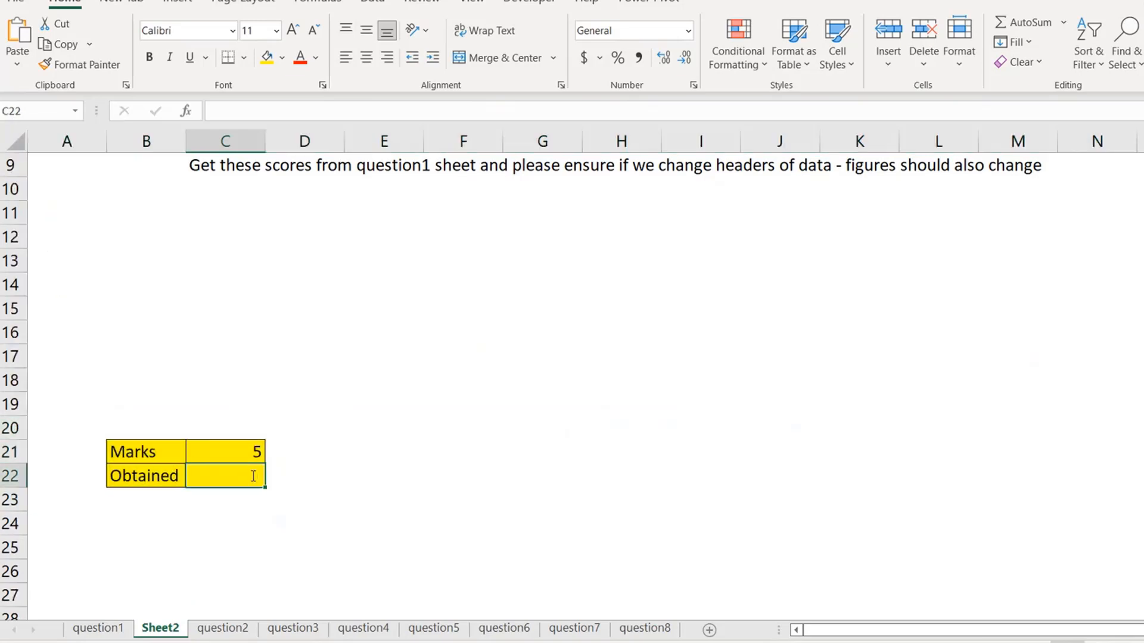
{"action": "type", "text": "5"}
{"action": "key", "text": "Return"}
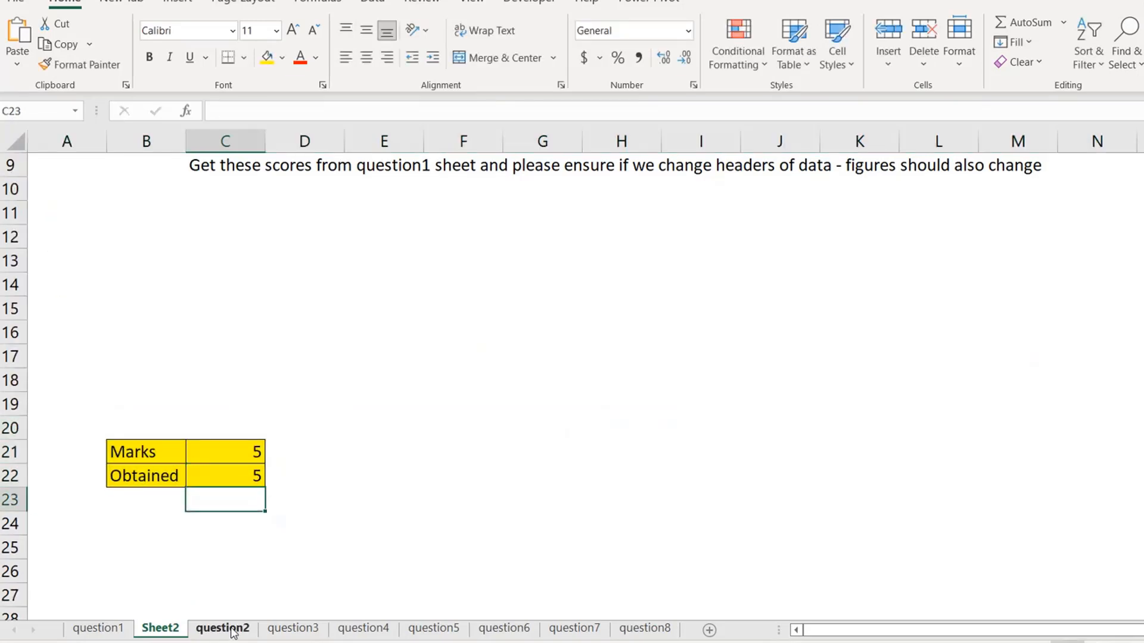
Step: Review the lookup formula in E4 of the quiz score table once more
{"action": "left_click", "coordinate": [268, 284]}
{"action": "key", "text": "ctrl+Up"}
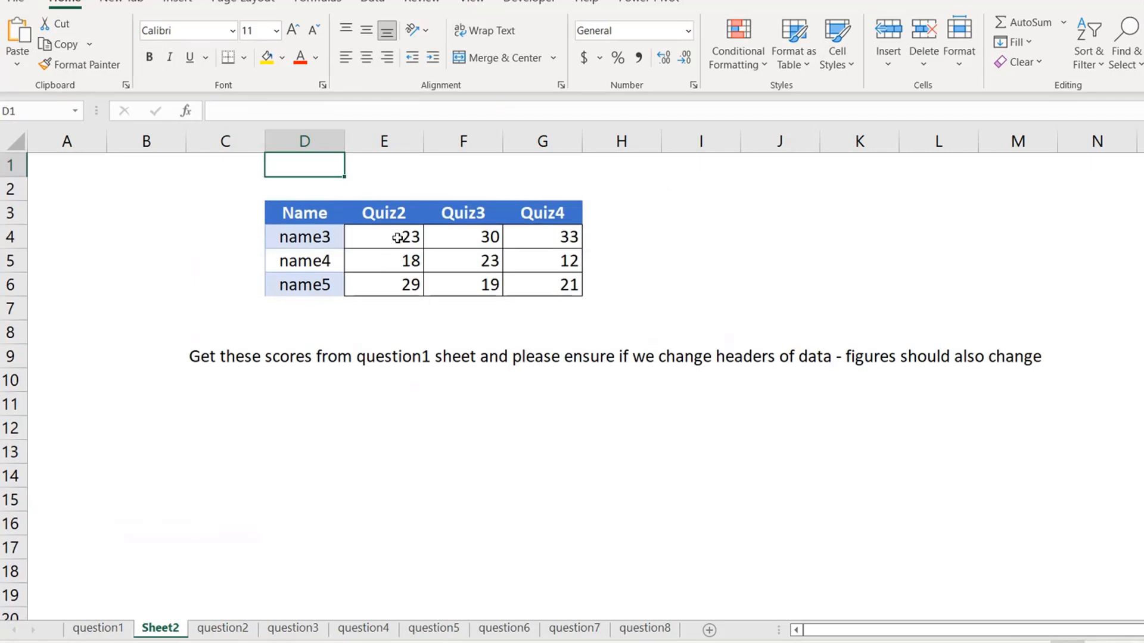
{"action": "left_click", "coordinate": [397, 238]}
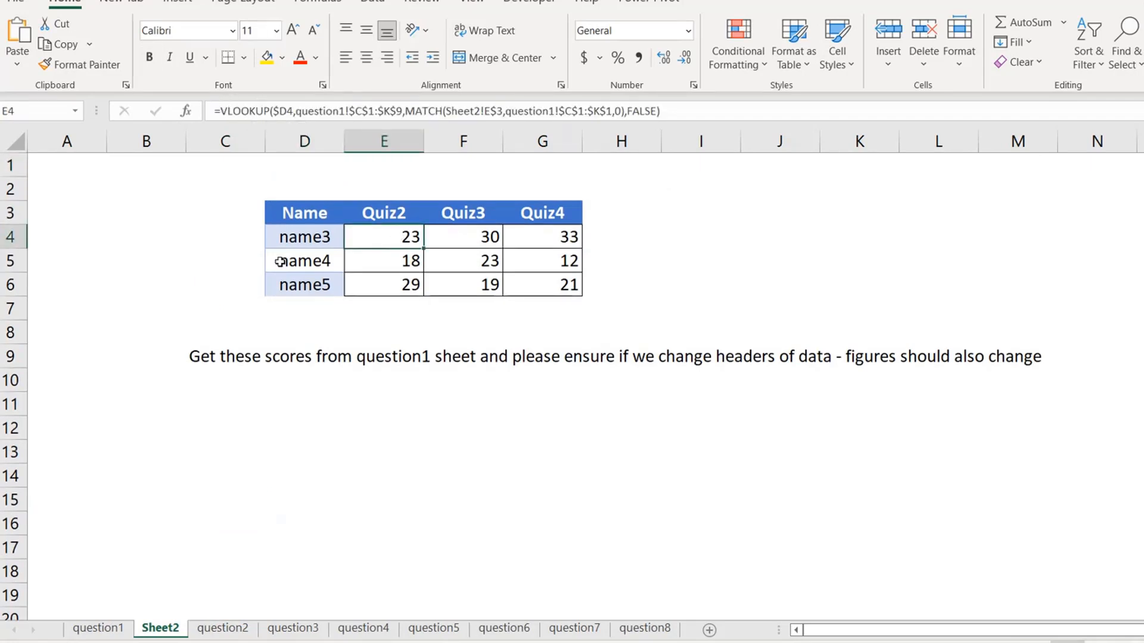
{"action": "left_click", "coordinate": [415, 330]}
{"action": "left_click", "coordinate": [412, 244]}
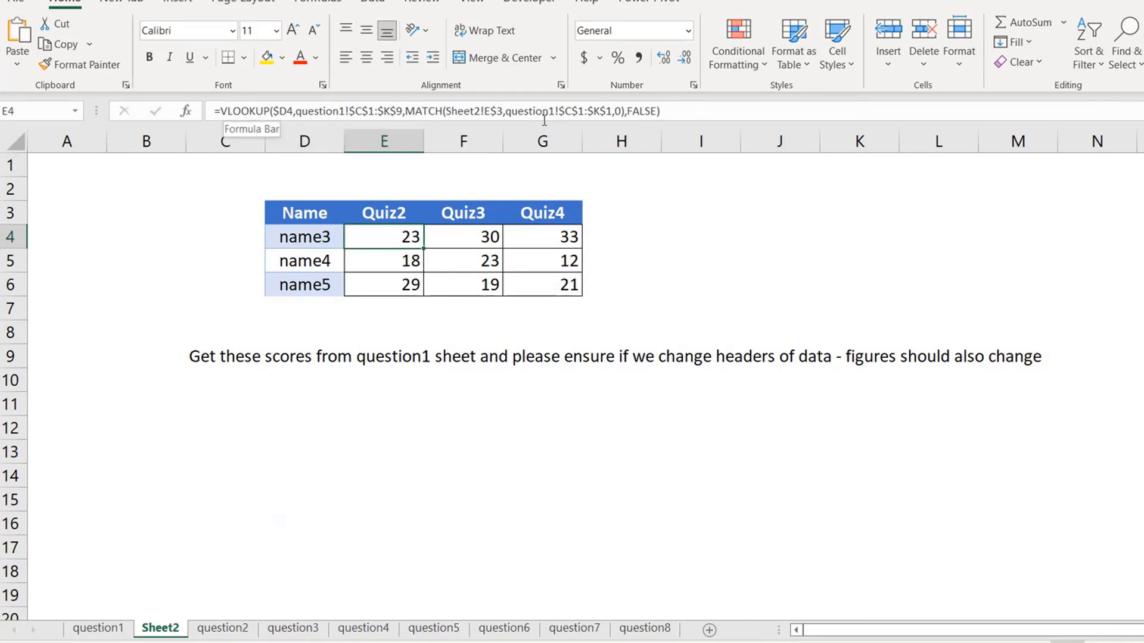
Step: Examine the question on the question2 sheet and the COUNTIF formula in J4 with its referenced ranges
{"action": "left_click", "coordinate": [222, 628]}
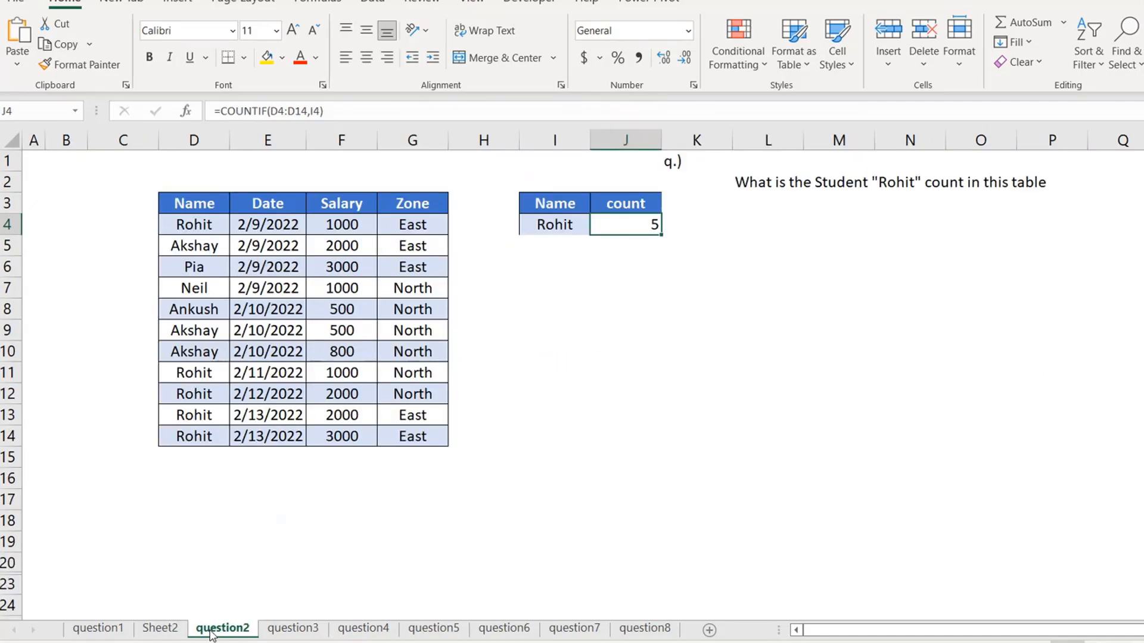
{"action": "left_click", "coordinate": [809, 186]}
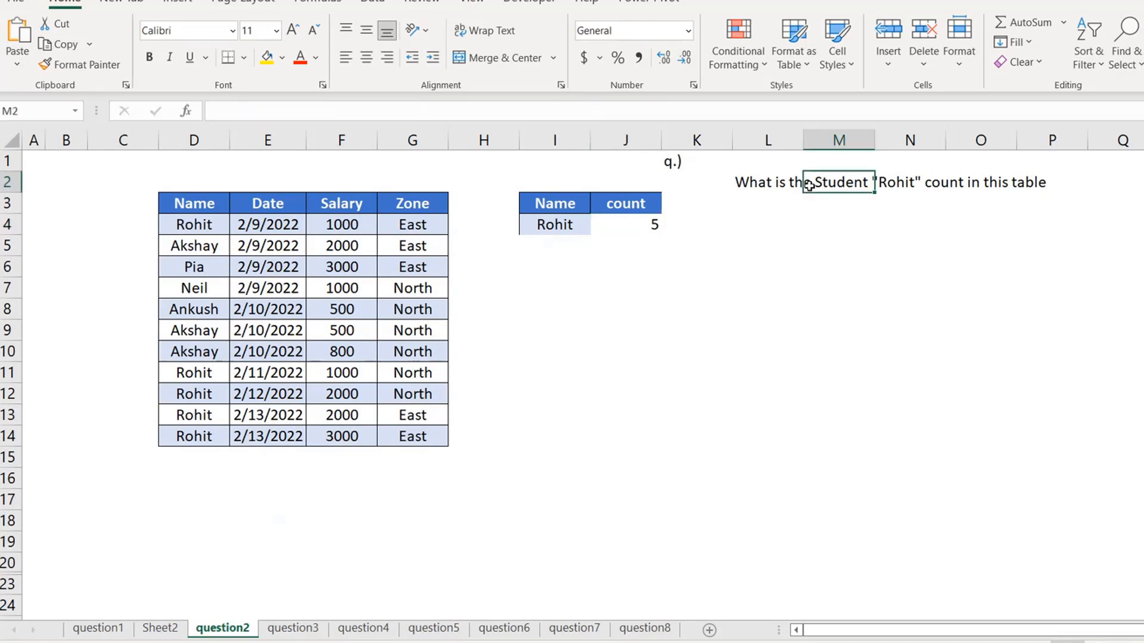
{"action": "left_click", "coordinate": [652, 347]}
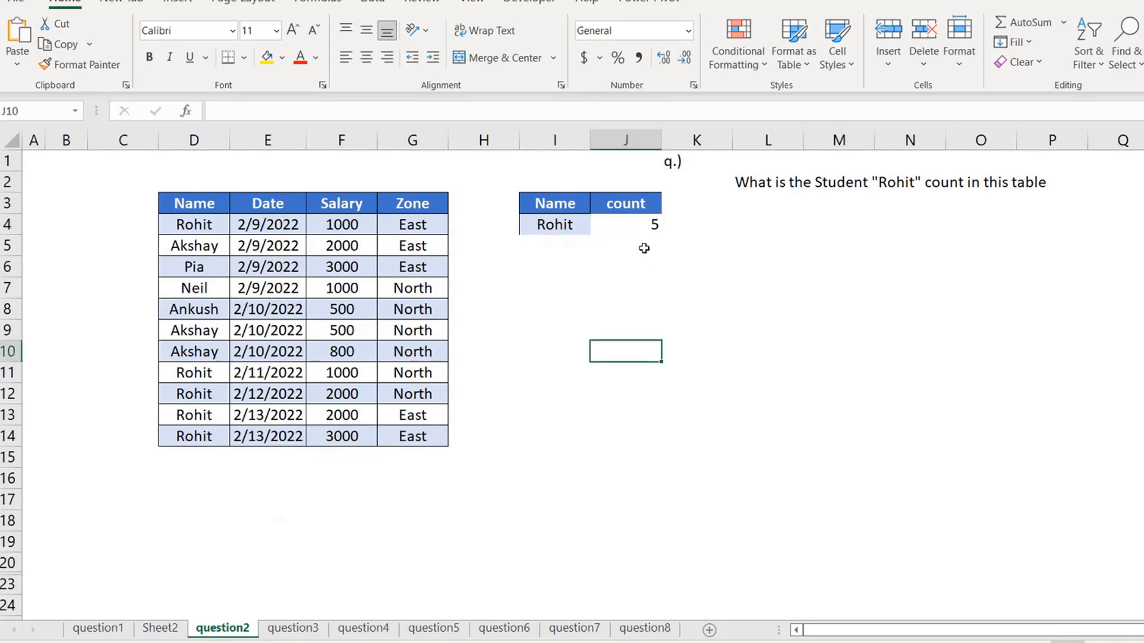
{"action": "left_click", "coordinate": [633, 223]}
{"action": "left_click", "coordinate": [332, 110]}
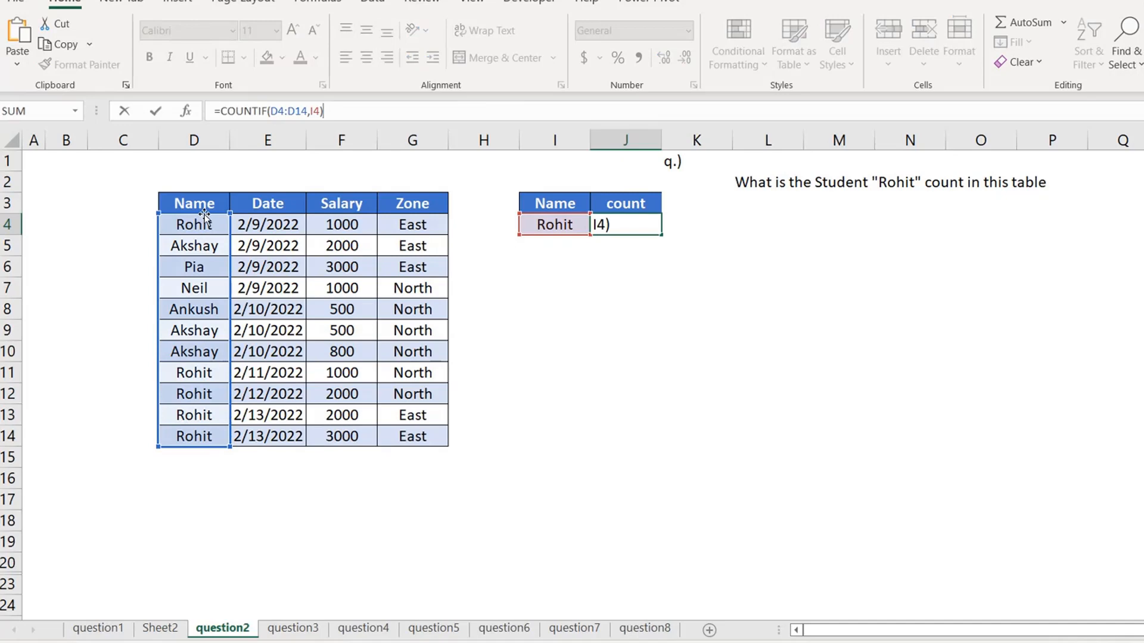
{"action": "key", "text": "Escape"}
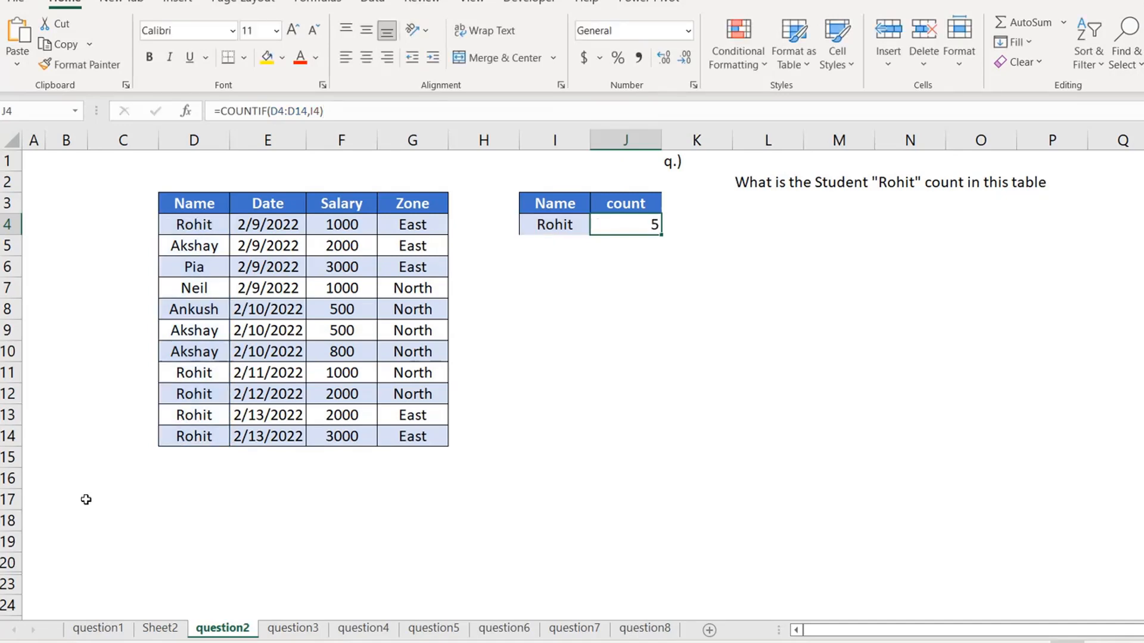
Step: Unhide the rows between 20 and 23 on question2 and enter 1 as the obtained score in D22
{"action": "left_click_drag", "start_coordinate": [8, 563], "coordinate": [8, 583]}
{"action": "right_click", "coordinate": [8, 570]}
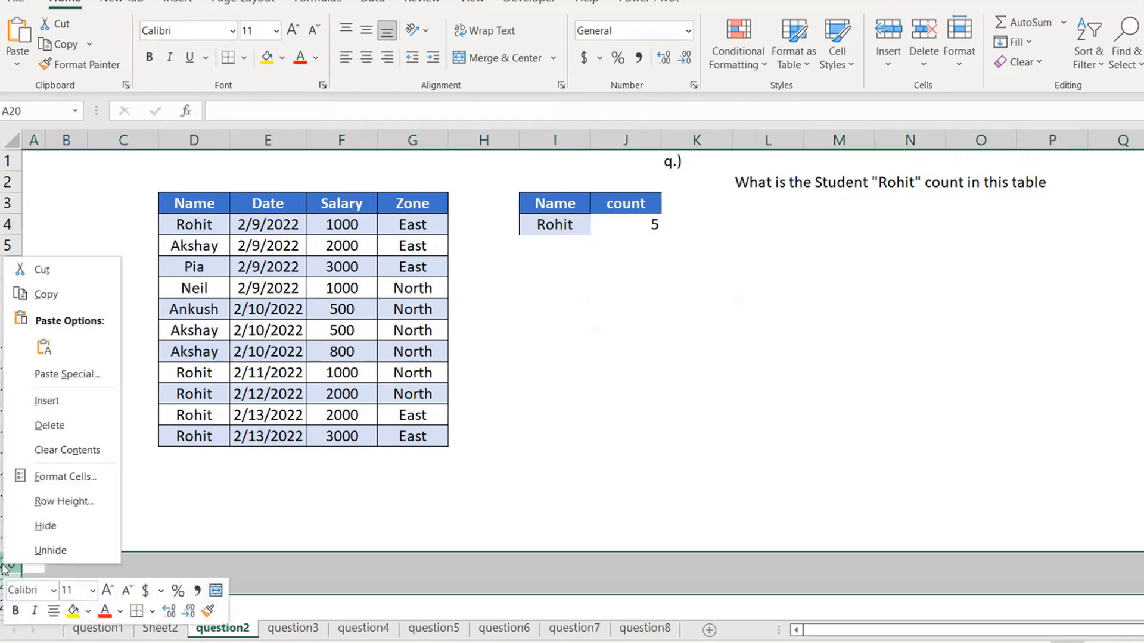
{"action": "left_click", "coordinate": [51, 550]}
{"action": "left_click", "coordinate": [215, 603]}
{"action": "type", "text": "1"}
{"action": "key", "text": "Tab"}
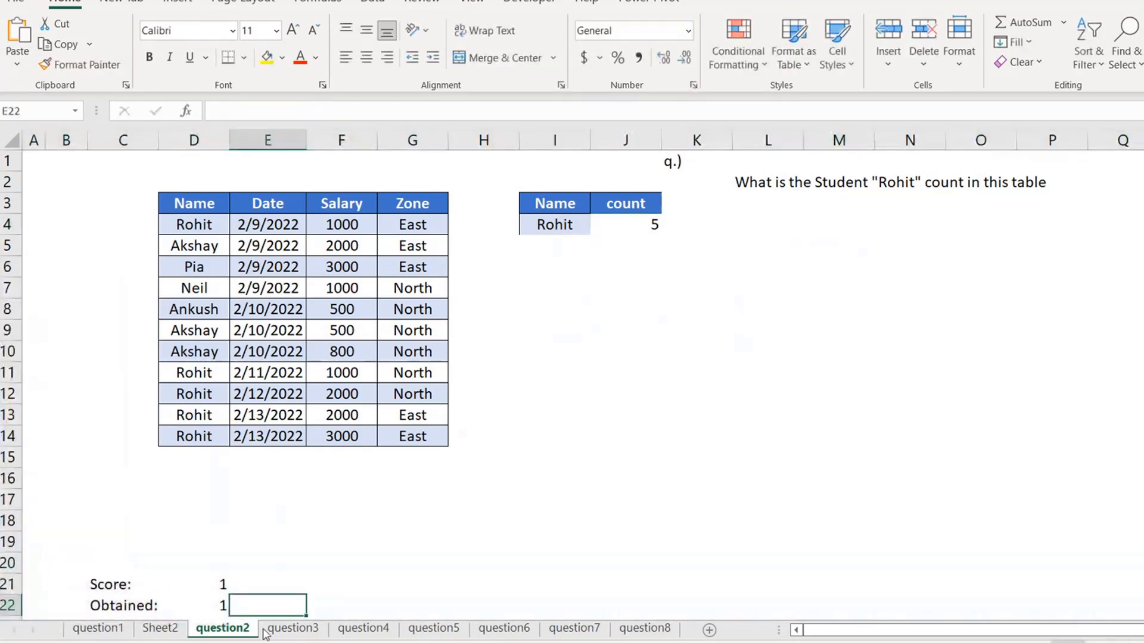
Step: Examine the question on the question3 sheet and the COUNTIFS formulas in its East and North count table
{"action": "left_click", "coordinate": [293, 628]}
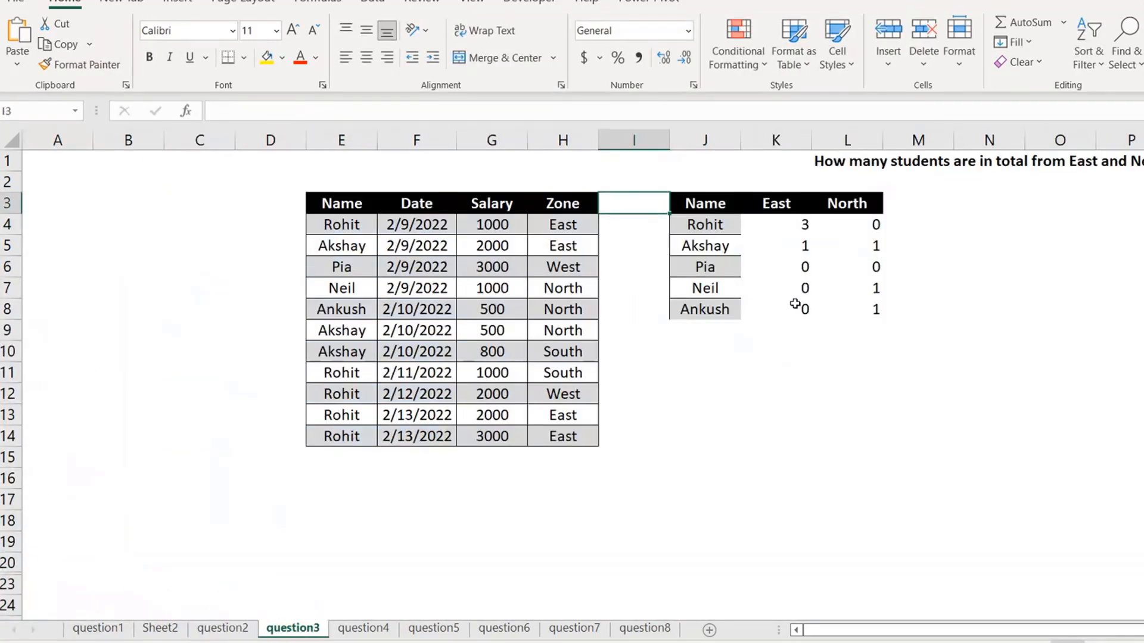
{"action": "left_click", "coordinate": [775, 435]}
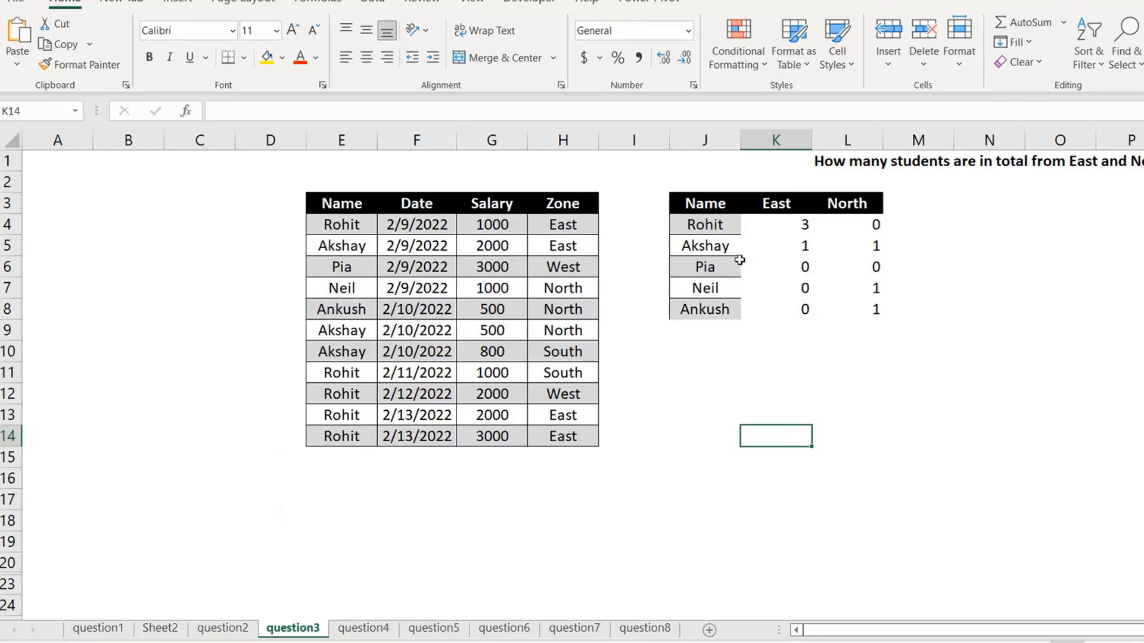
{"action": "left_click", "coordinate": [840, 165]}
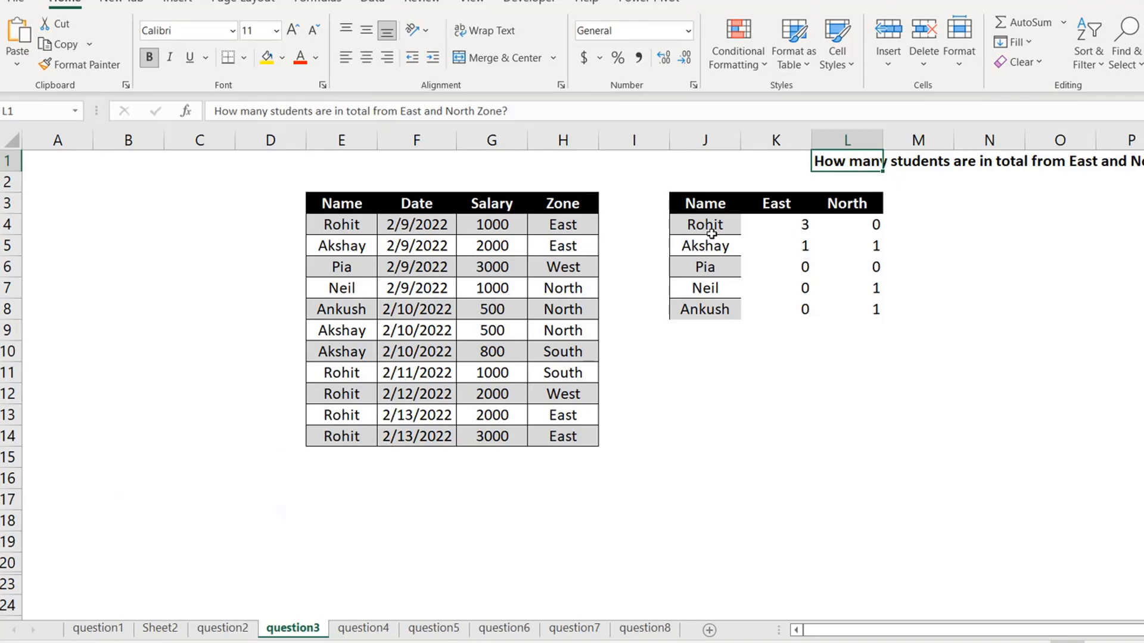
{"action": "left_click", "coordinate": [769, 203]}
{"action": "left_click", "coordinate": [776, 241]}
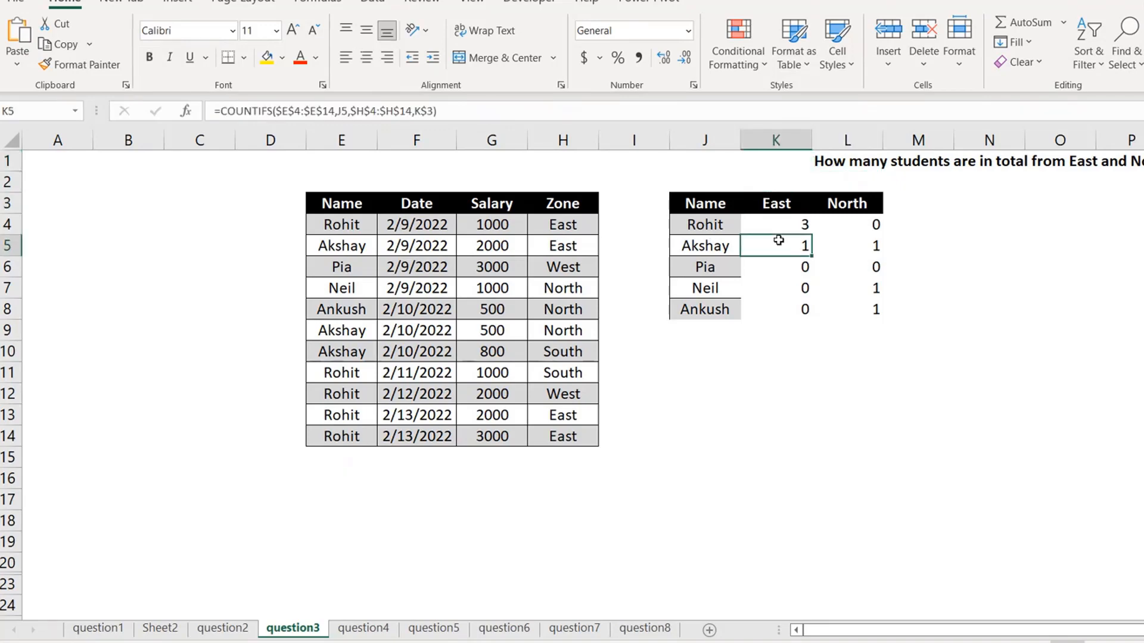
{"action": "left_click", "coordinate": [880, 443]}
{"action": "left_click", "coordinate": [981, 410]}
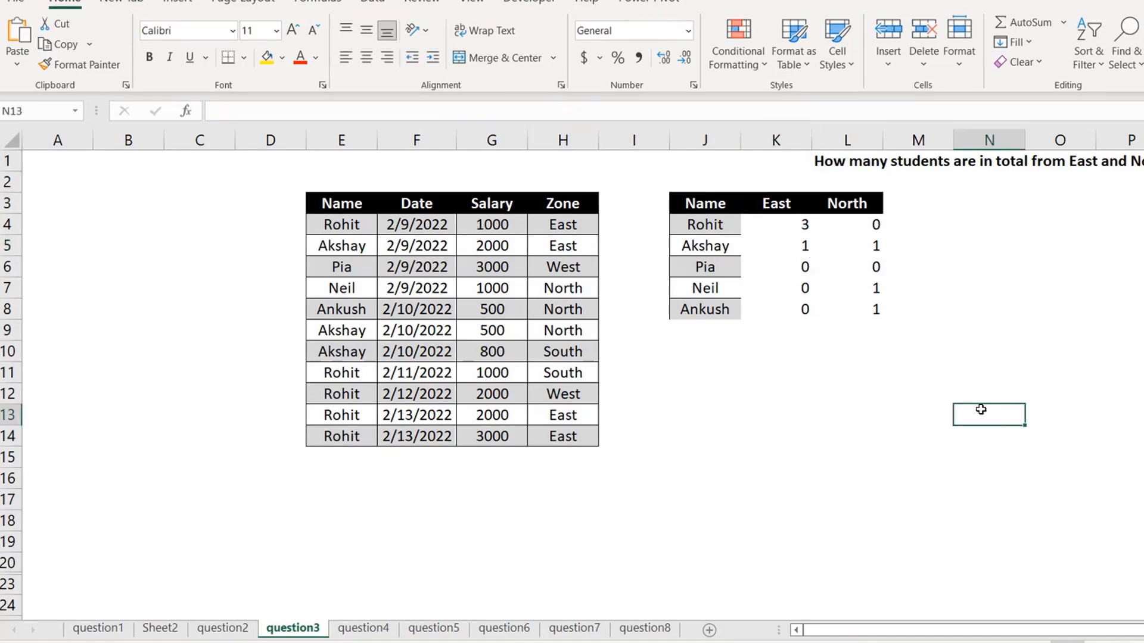
{"action": "left_click", "coordinate": [847, 390]}
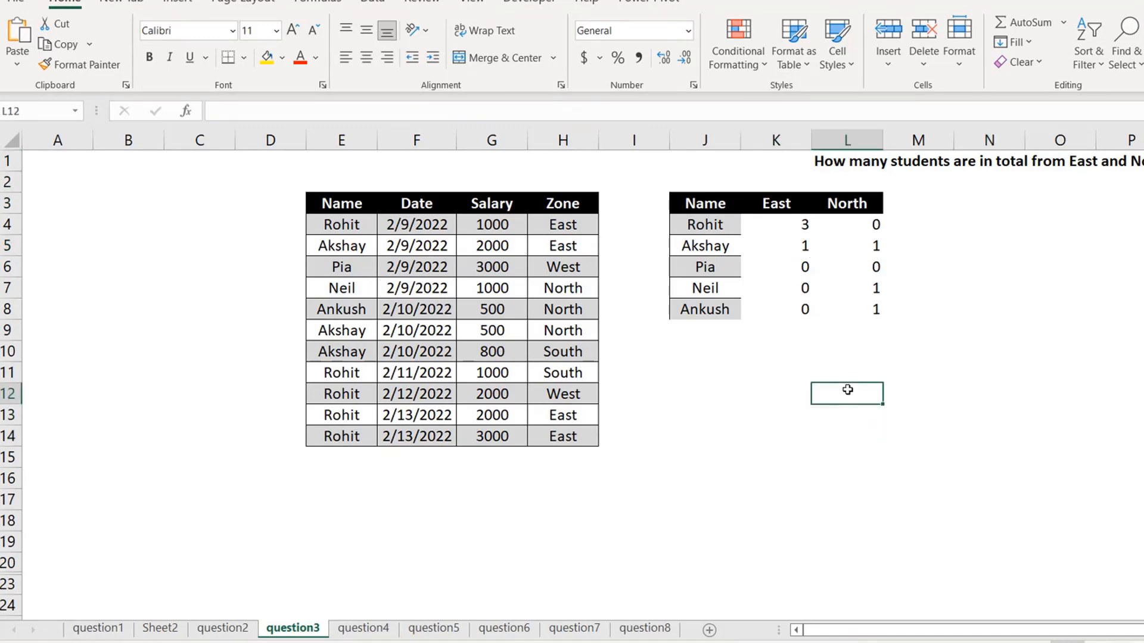
Step: Start a formula in L12 on question3 that counts "east" in the Zone range H4:H14 with COUNTIF
{"action": "type", "text": "=cou"}
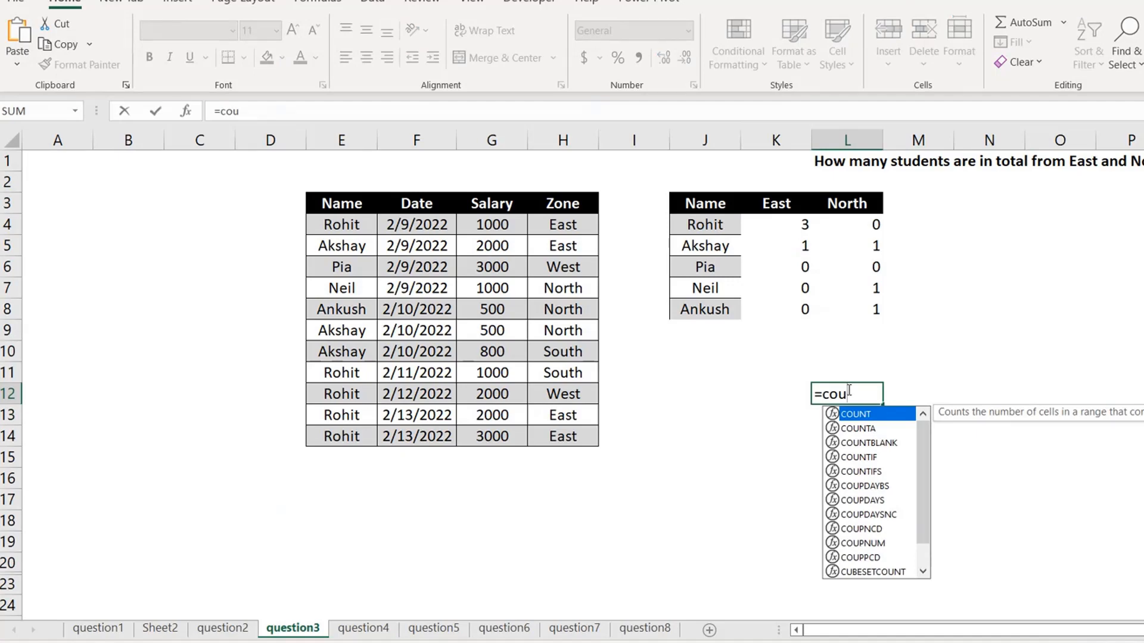
{"action": "type", "text": "nif"}
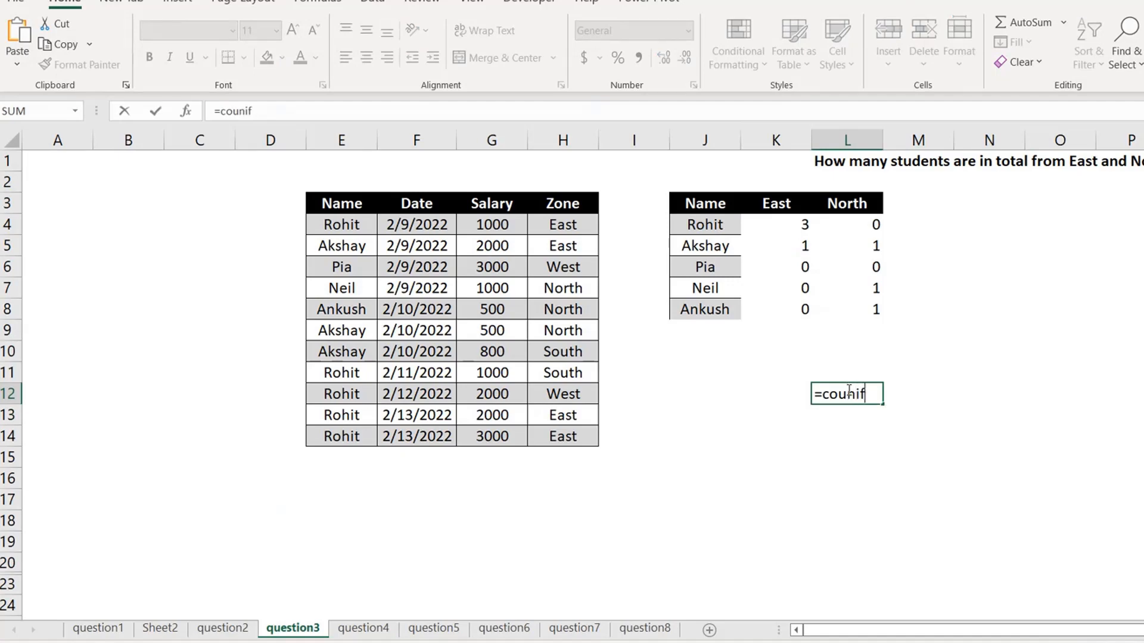
{"action": "key", "text": "BackSpace"}
{"action": "key", "text": "BackSpace"}
{"action": "type", "text": "tif"}
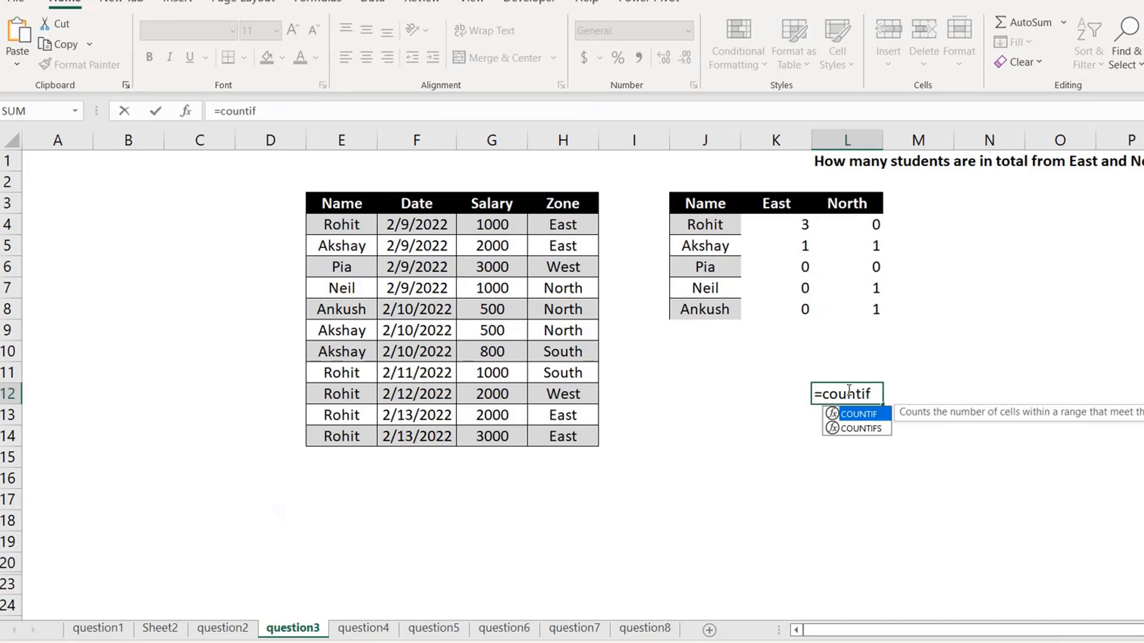
{"action": "type", "text": "("}
{"action": "left_click_drag", "start_coordinate": [563, 224], "coordinate": [564, 436]}
{"action": "type", "text": ",\"east\")+"}
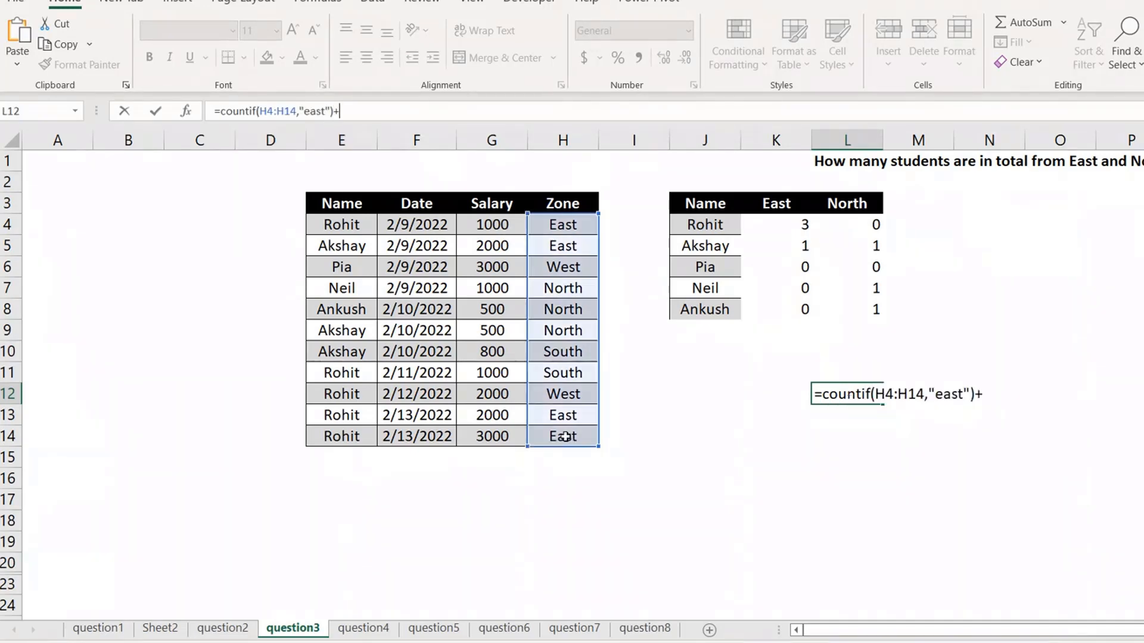
Step: Add a second COUNTIF for "north" over H4:H14 to the L12 formula and enter it
{"action": "type", "text": "countif("}
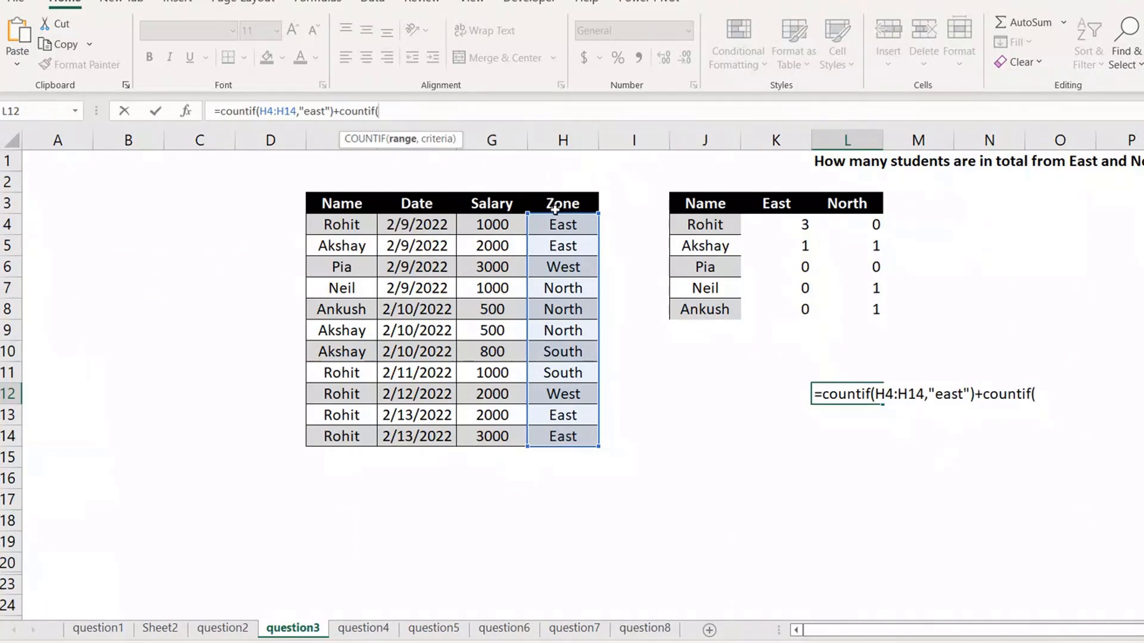
{"action": "left_click_drag", "start_coordinate": [562, 224], "coordinate": [563, 439]}
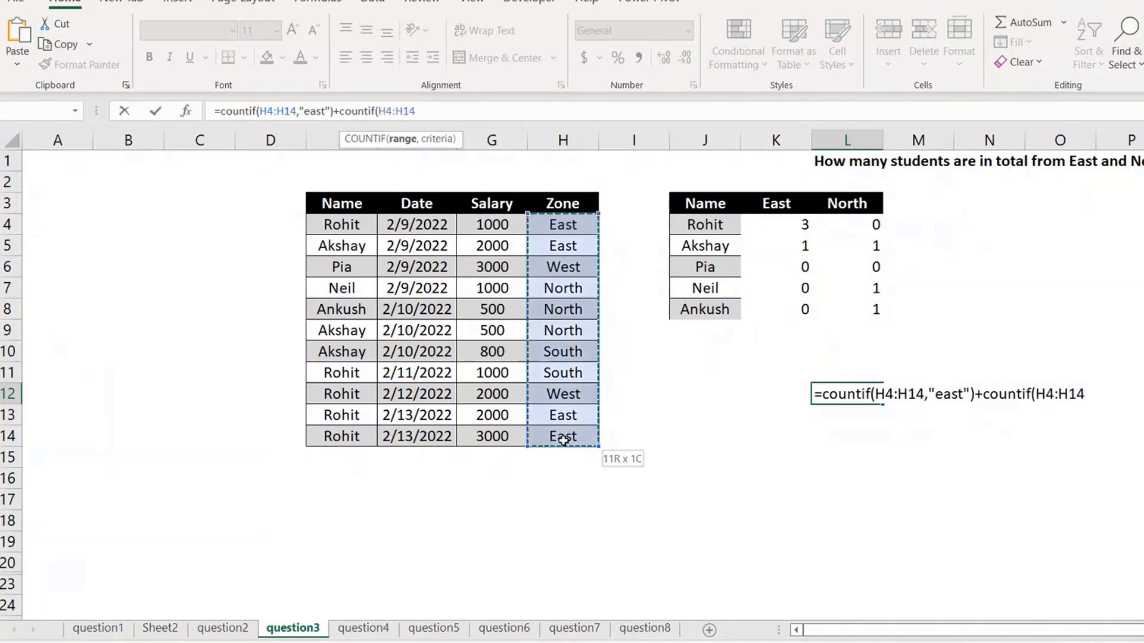
{"action": "type", "text": ",\""}
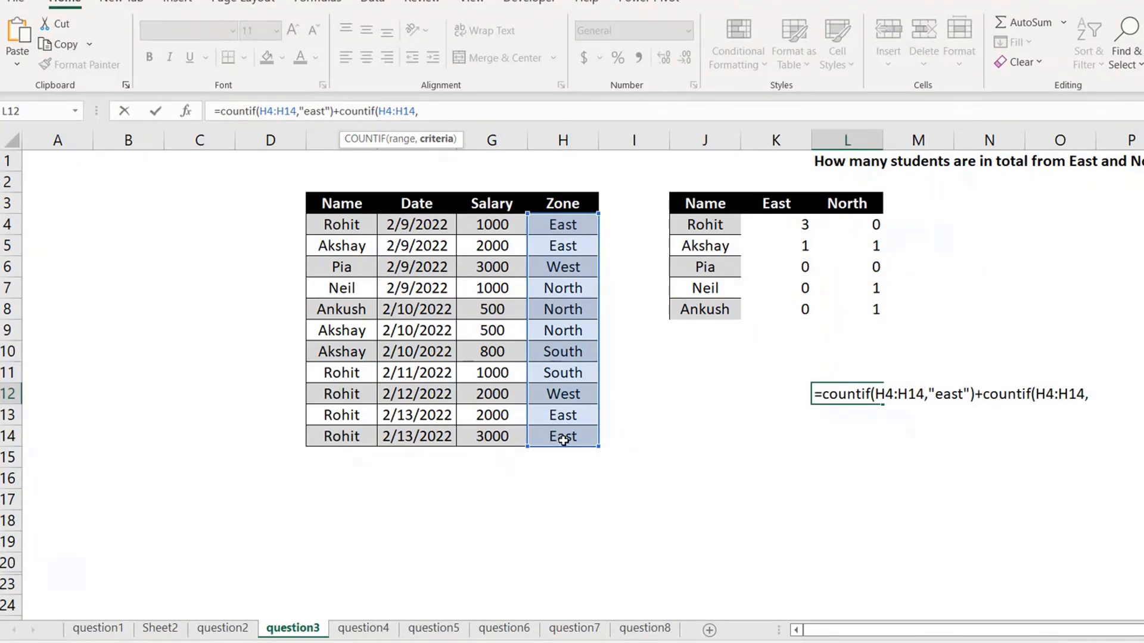
{"action": "type", "text": "e"}
{"action": "key", "text": "BackSpace"}
{"action": "type", "text": "\"north\")"}
{"action": "key", "text": "Return"}
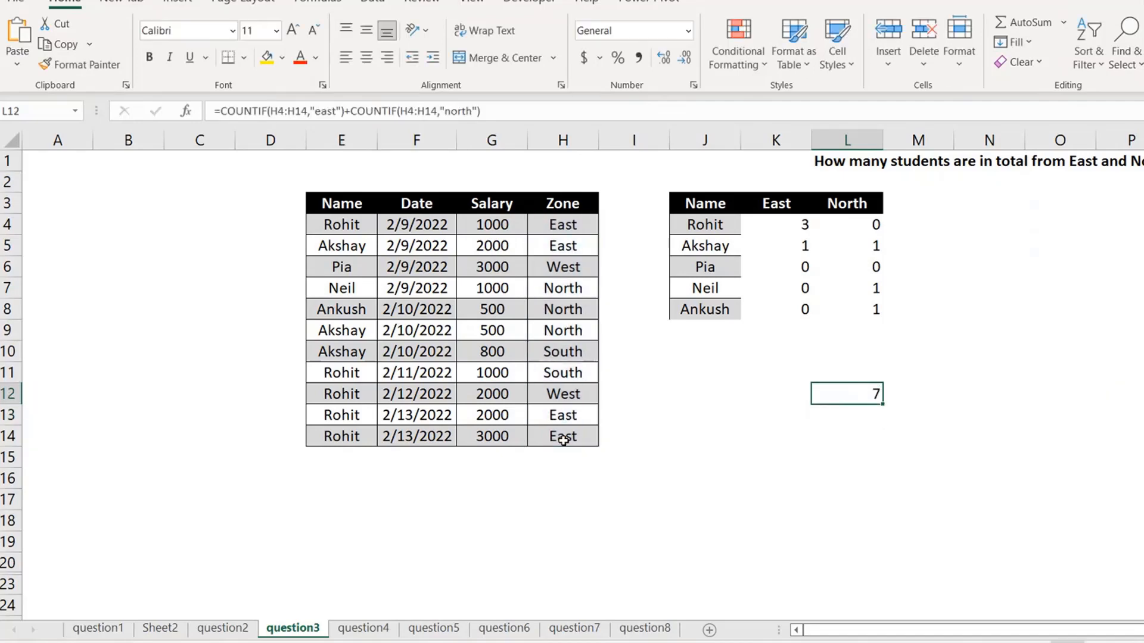
Step: Look through the names listed in J4:J8 of the East and North count table
{"action": "left_click", "coordinate": [697, 227]}
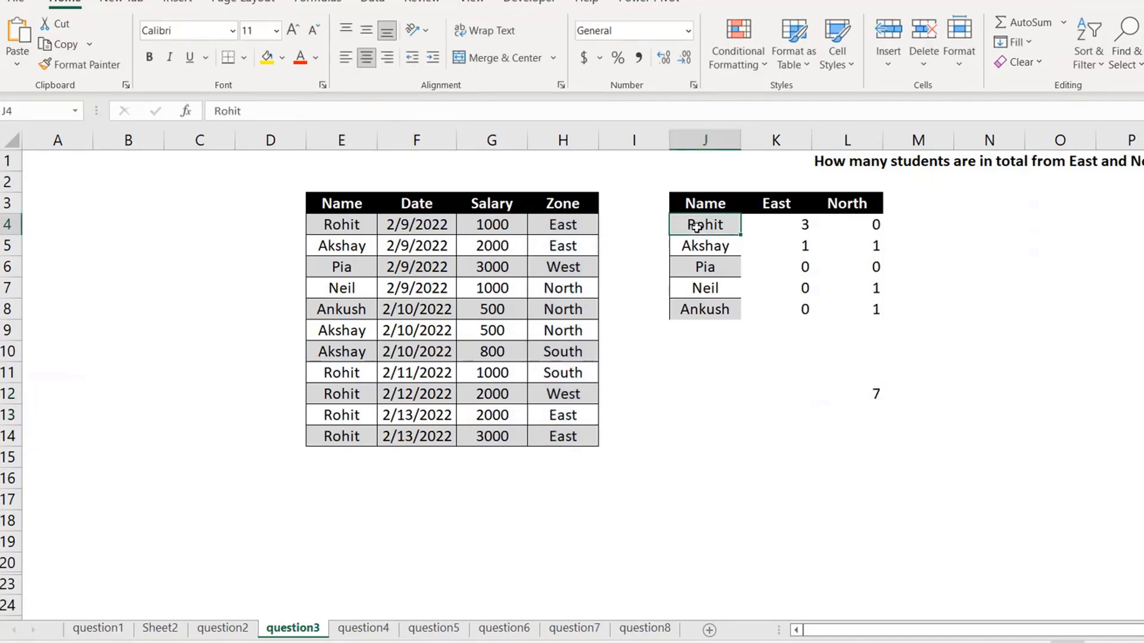
{"action": "key", "text": "Down"}
{"action": "key", "text": "Down"}
{"action": "key", "text": "Up"}
{"action": "key", "text": "Up"}
{"action": "key", "text": "Up"}
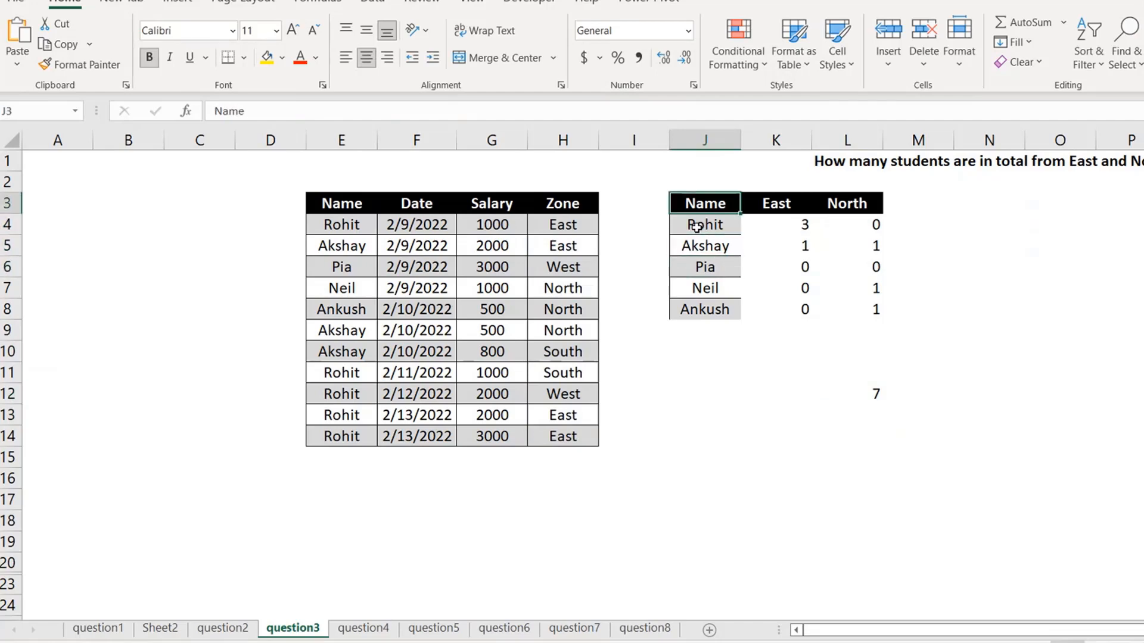
{"action": "key", "text": "Down"}
{"action": "key", "text": "shift+Down"}
{"action": "key", "text": "shift+Down"}
{"action": "key", "text": "shift+Down"}
{"action": "key", "text": "shift+Down"}
{"action": "key", "text": "Right"}
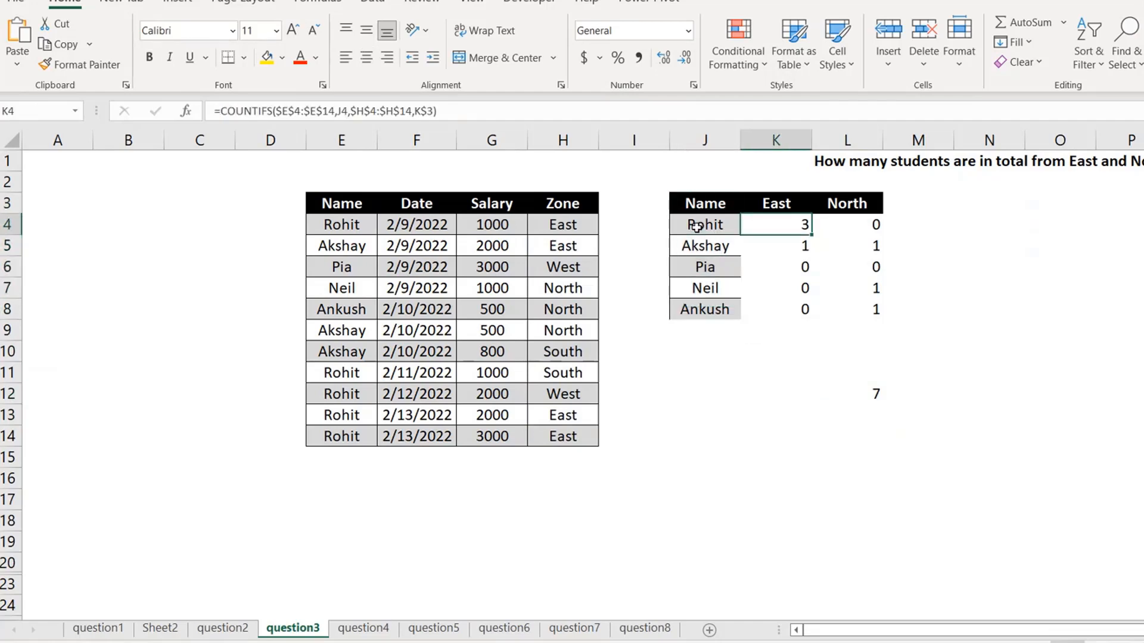
Step: Examine the criteria ranges and criteria of the COUNTIFS formula in K4 and the cells K4:L8 it covers
{"action": "left_click", "coordinate": [451, 110]}
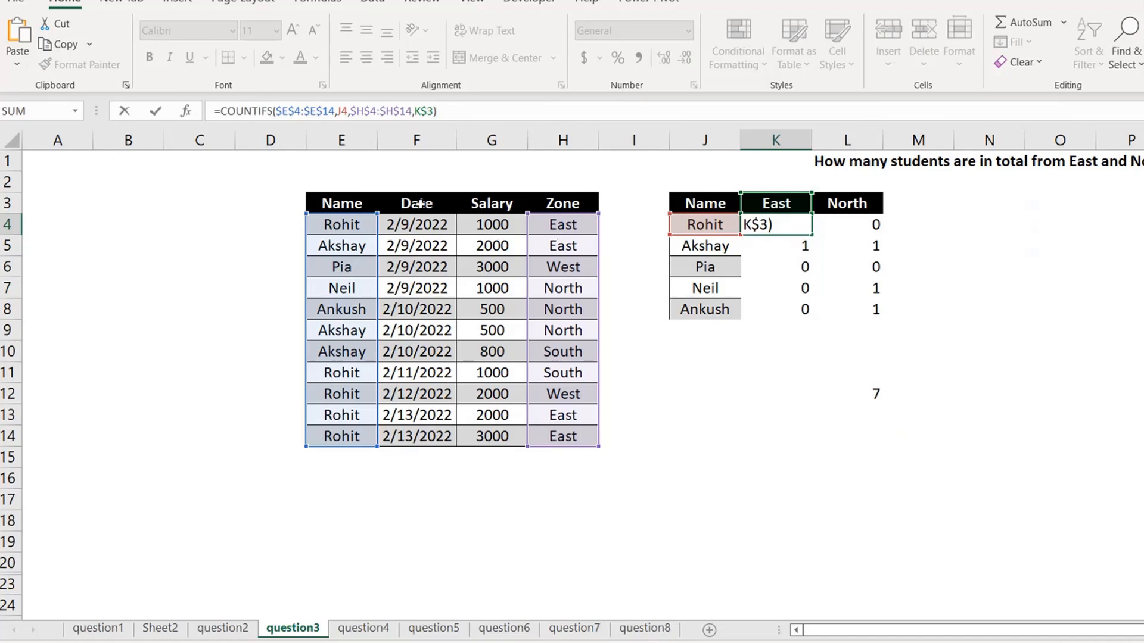
{"action": "left_click", "coordinate": [289, 110]}
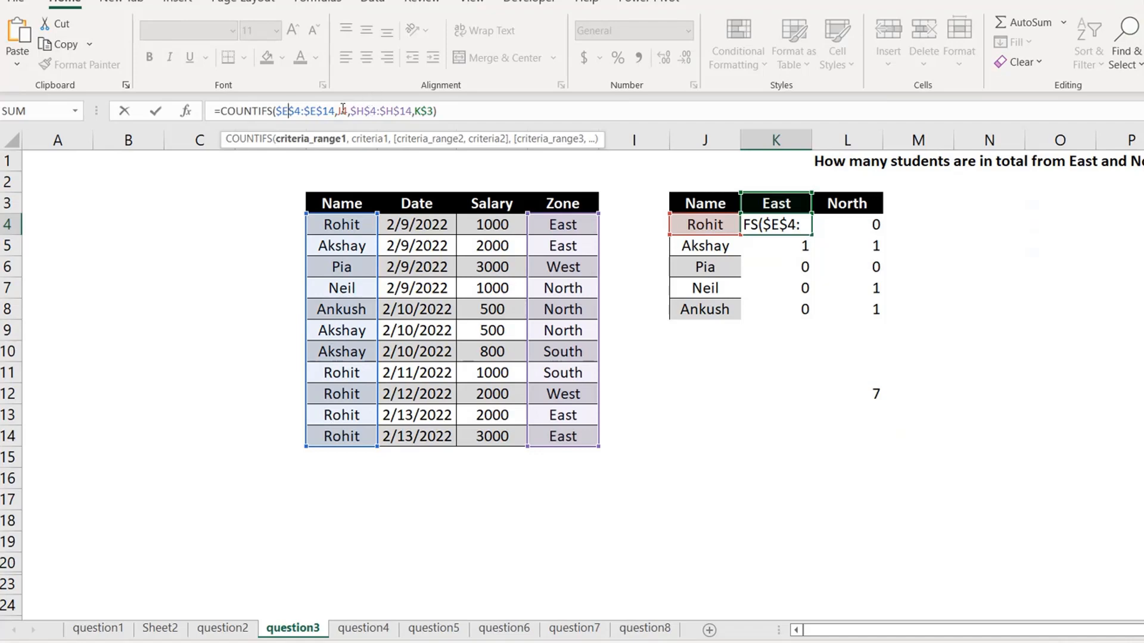
{"action": "left_click", "coordinate": [364, 111]}
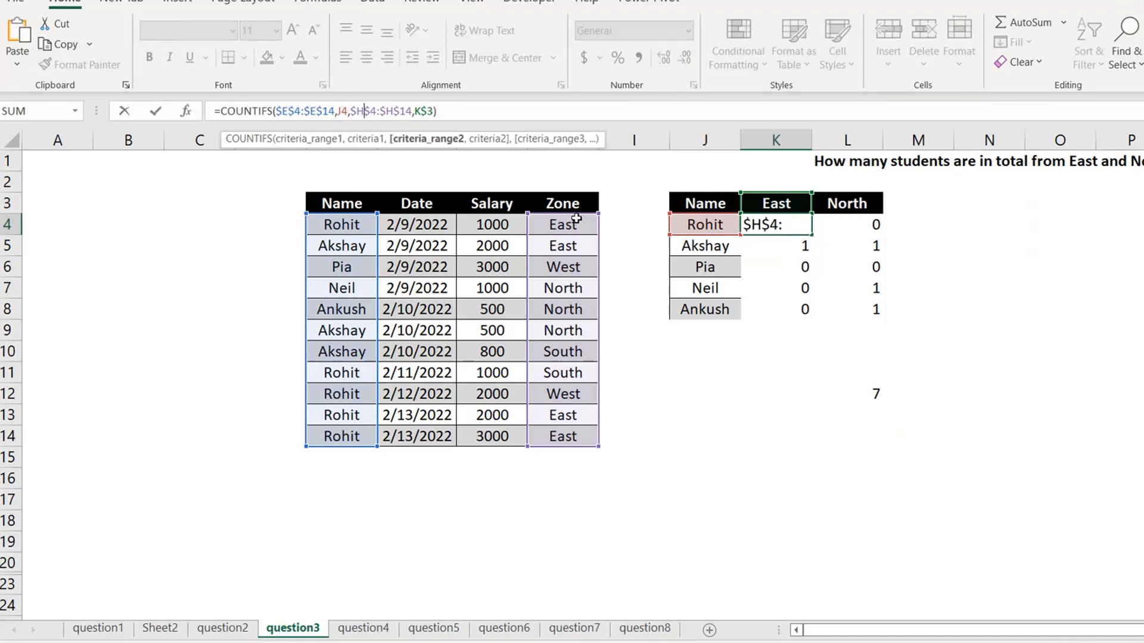
{"action": "left_click", "coordinate": [461, 109]}
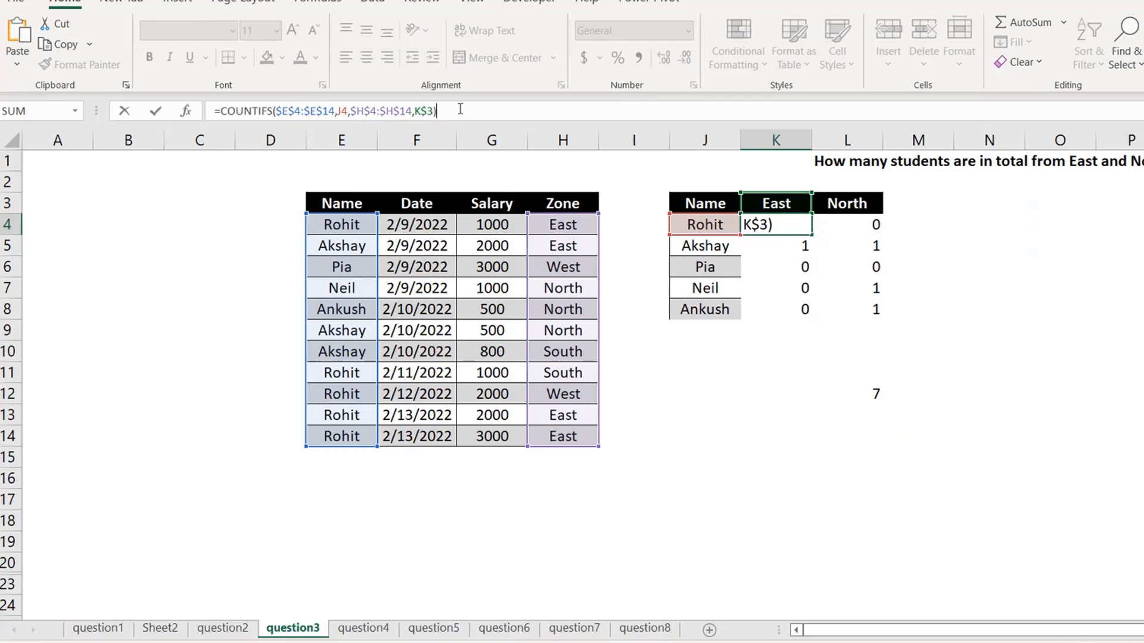
{"action": "key", "text": "ctrl+Return"}
{"action": "left_click", "coordinate": [877, 311], "text": "shift"}
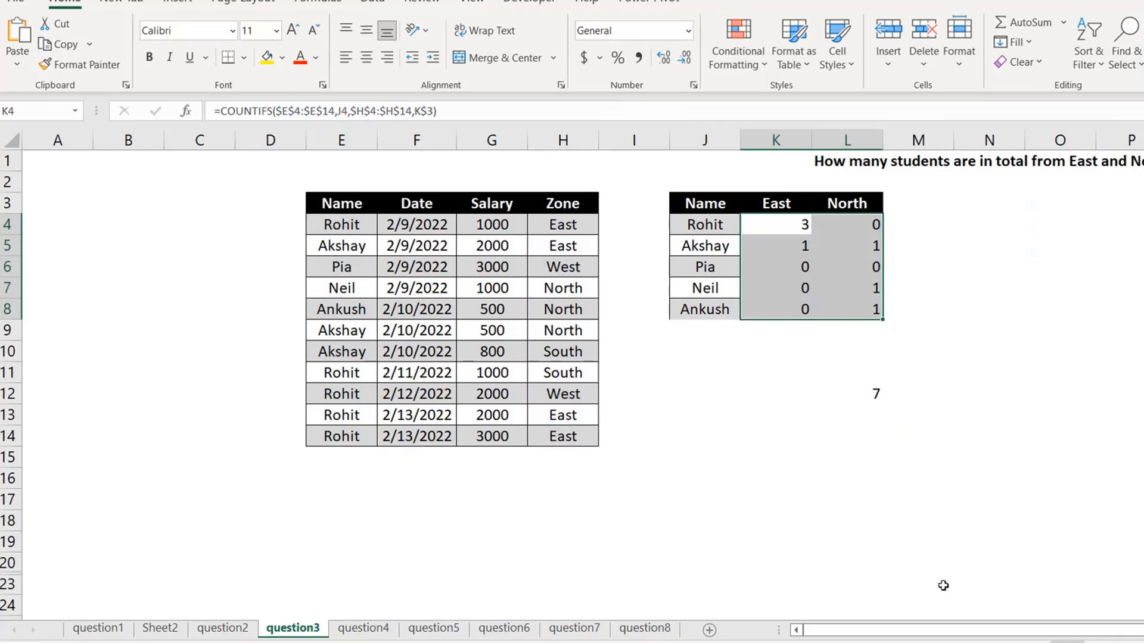
Step: Enter =SUM(K4:L8) in N12 to total the East and North counts
{"action": "left_click", "coordinate": [973, 411]}
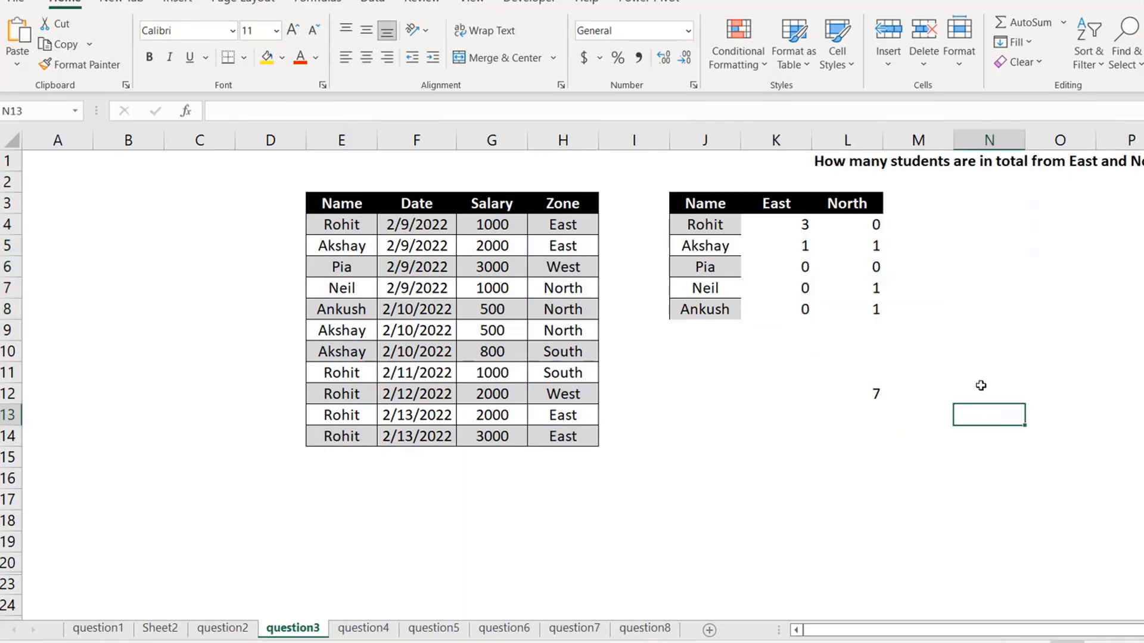
{"action": "left_click", "coordinate": [981, 390]}
{"action": "type", "text": "=s"}
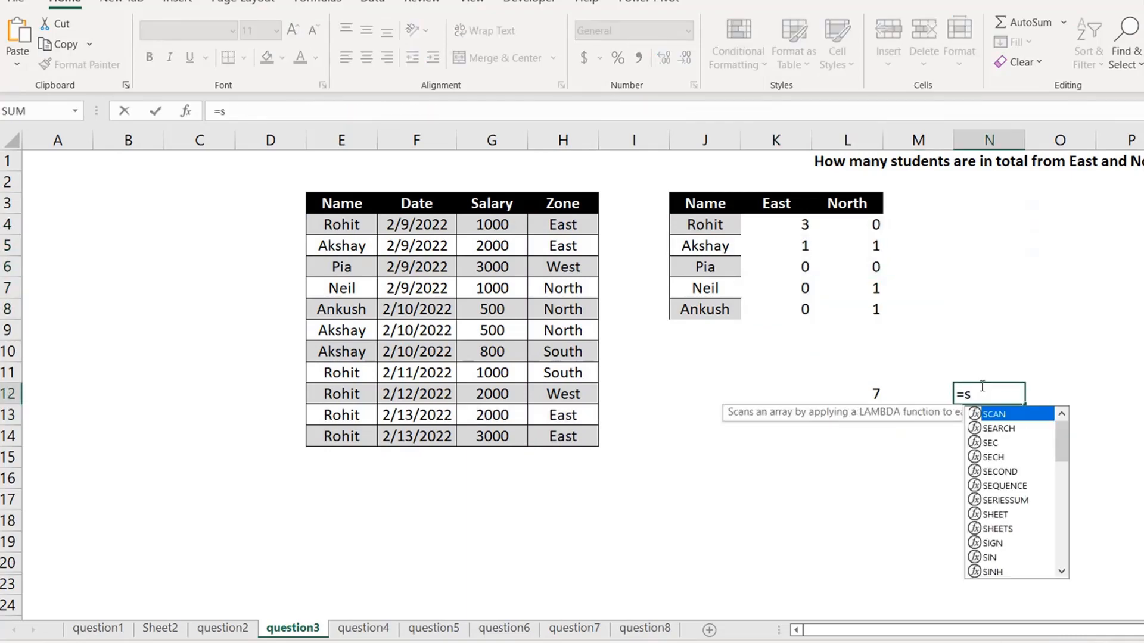
{"action": "type", "text": "um("}
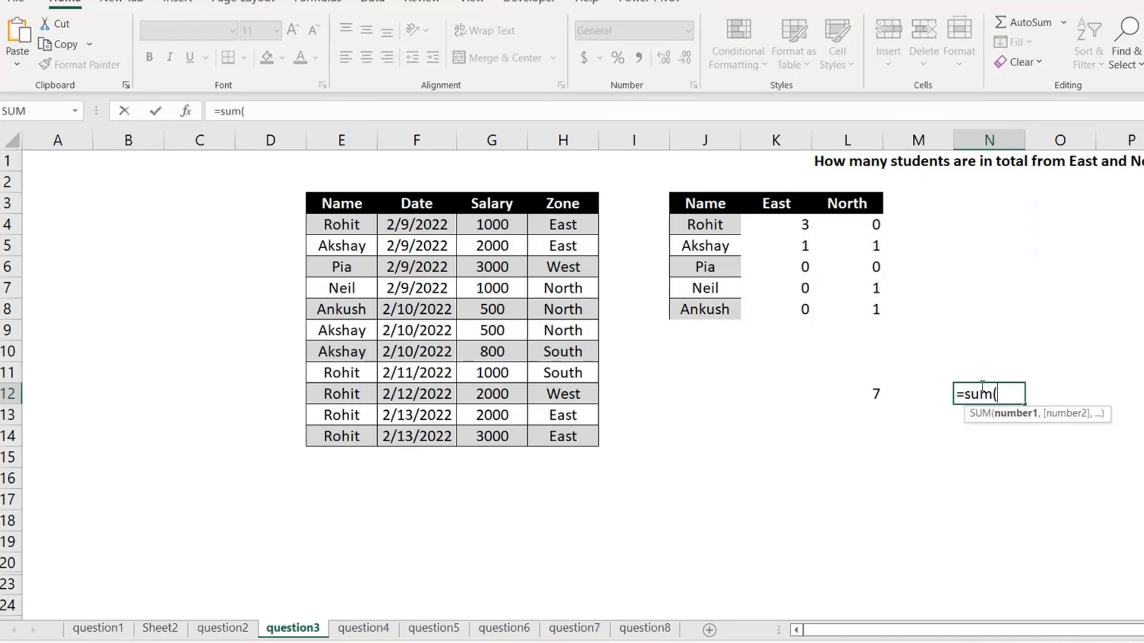
{"action": "left_click", "coordinate": [796, 229]}
{"action": "left_click_drag", "start_coordinate": [796, 229], "coordinate": [880, 307]}
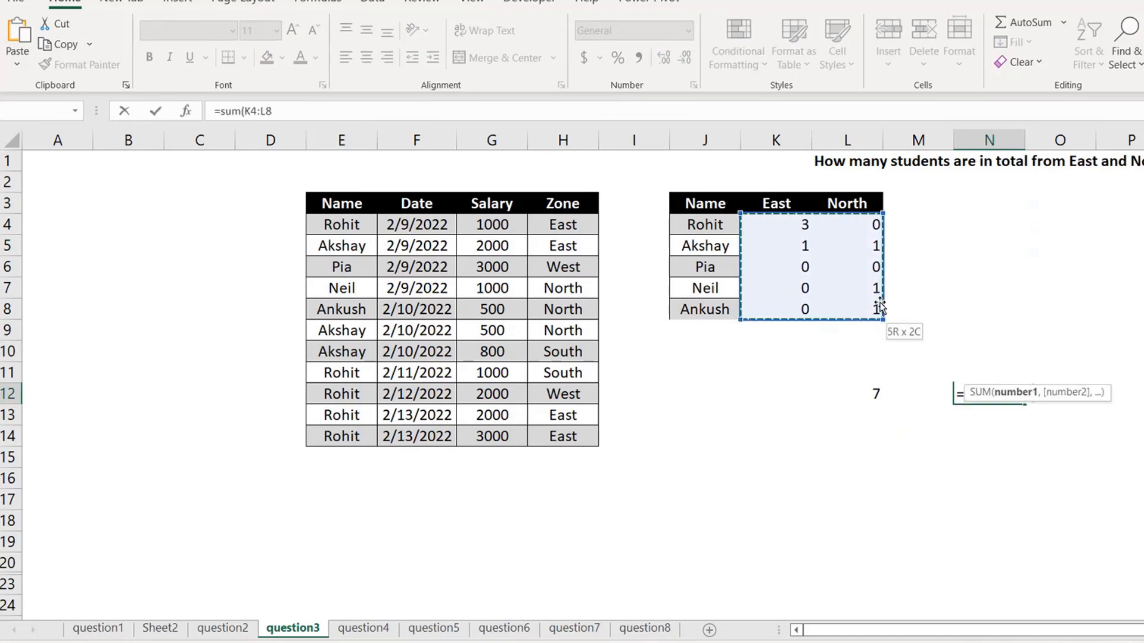
{"action": "key", "text": "Return"}
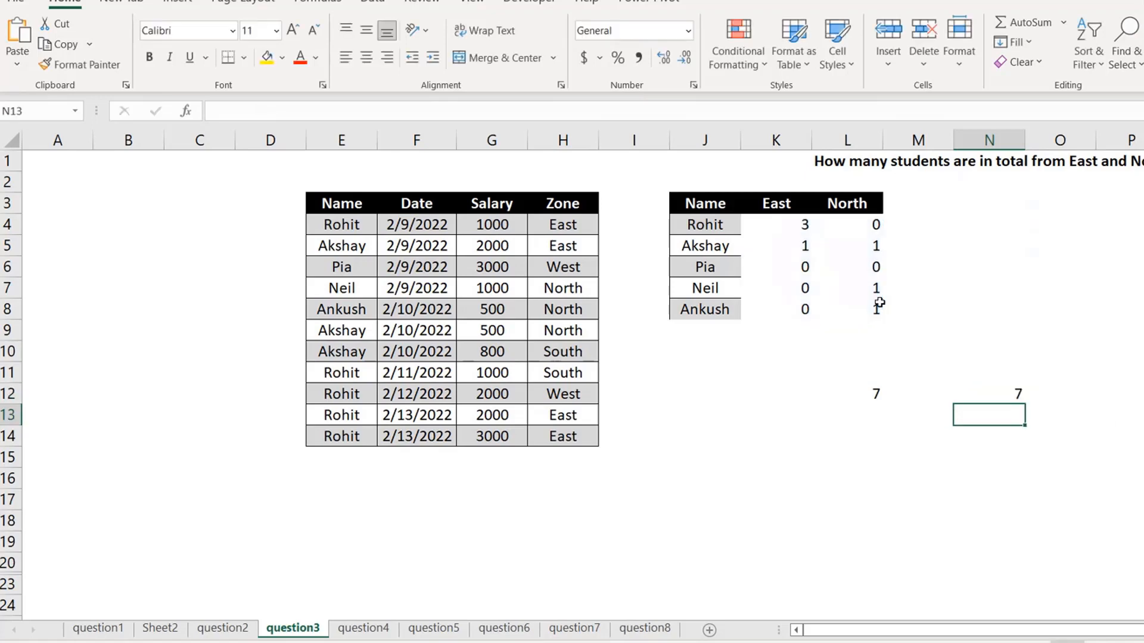
{"action": "key", "text": "Up"}
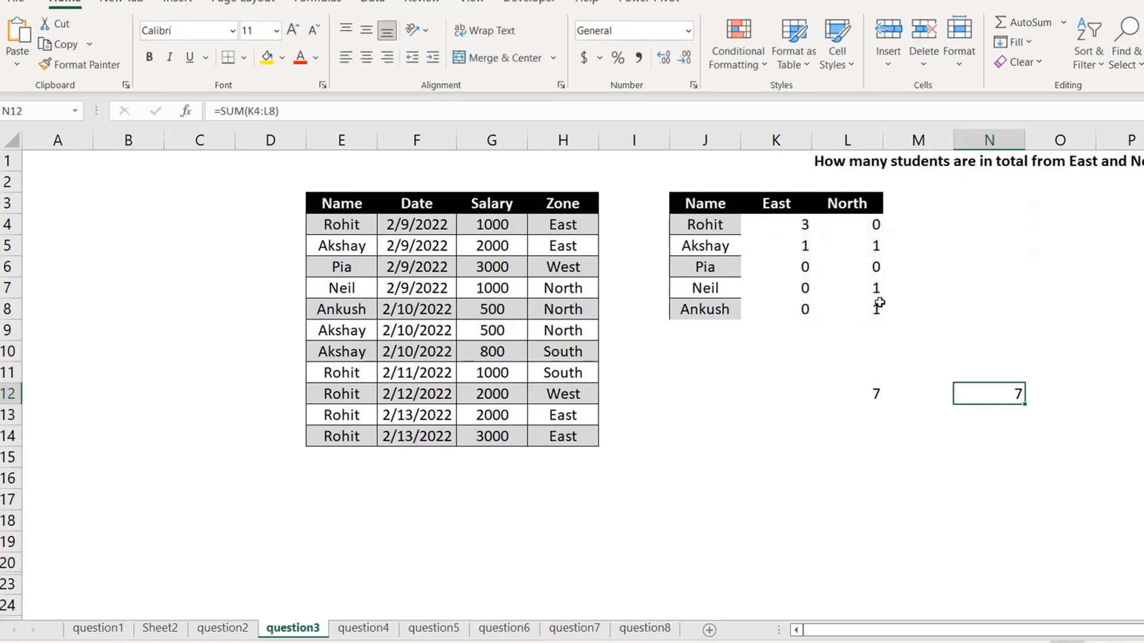
Step: Review the COUNTIF formula in L12 and compare the count table's headings with the source names and East zone entries
{"action": "key", "text": "Left"}
{"action": "key", "text": "Left"}
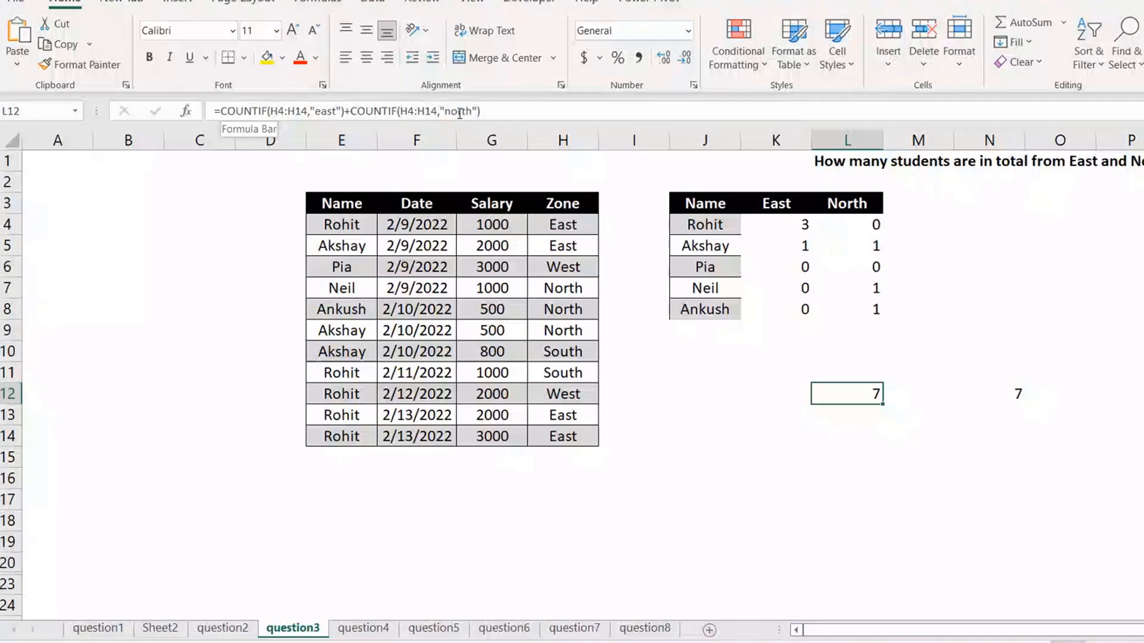
{"action": "left_click", "coordinate": [718, 225]}
{"action": "left_click_drag", "start_coordinate": [349, 225], "coordinate": [364, 395]}
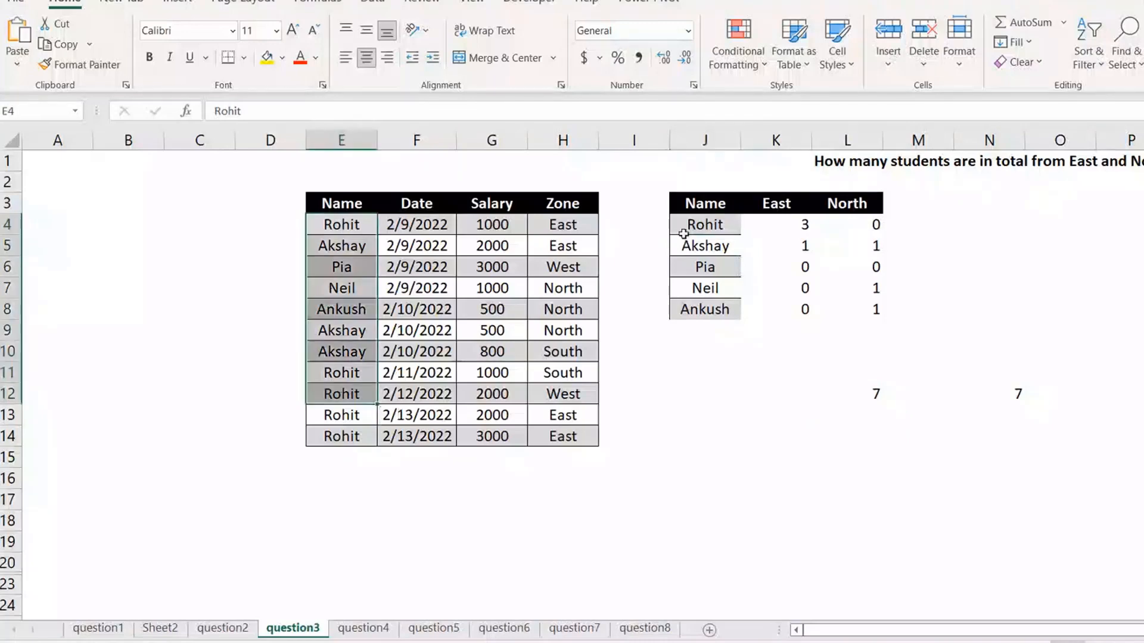
{"action": "left_click", "coordinate": [857, 201]}
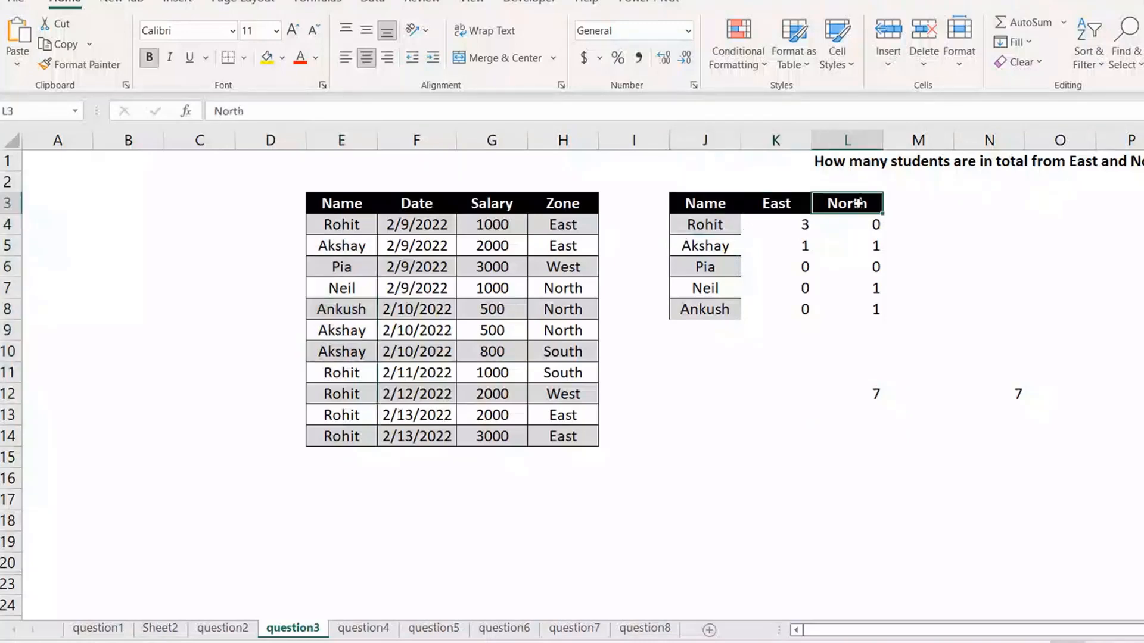
{"action": "left_click", "coordinate": [793, 203]}
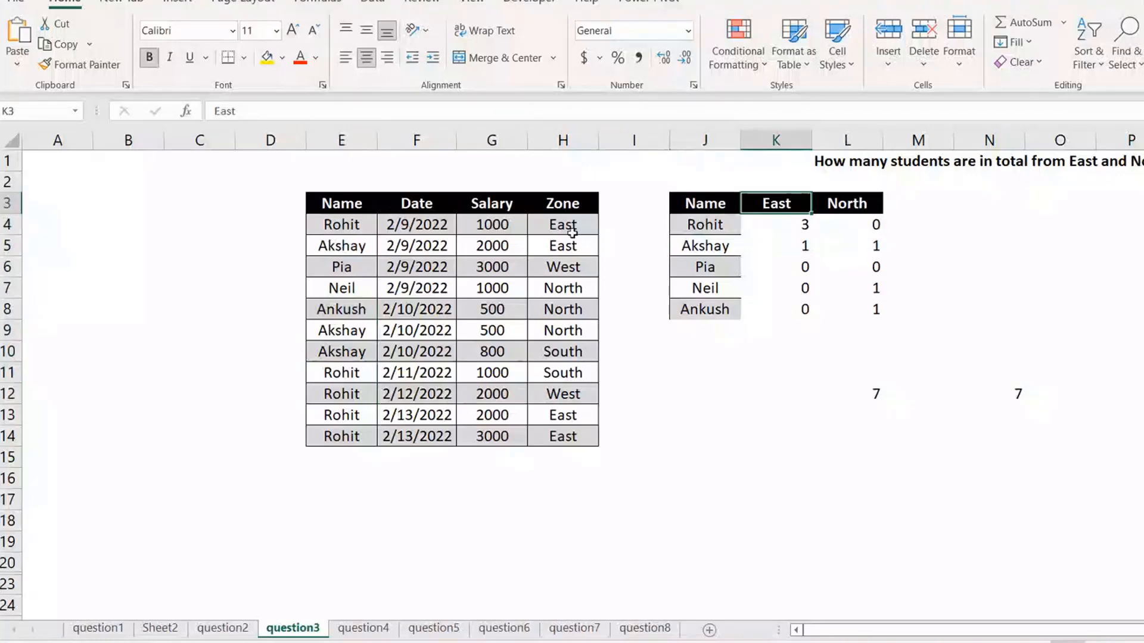
{"action": "left_click_drag", "start_coordinate": [571, 232], "coordinate": [573, 236]}
{"action": "left_click", "coordinate": [573, 417], "text": "ctrl"}
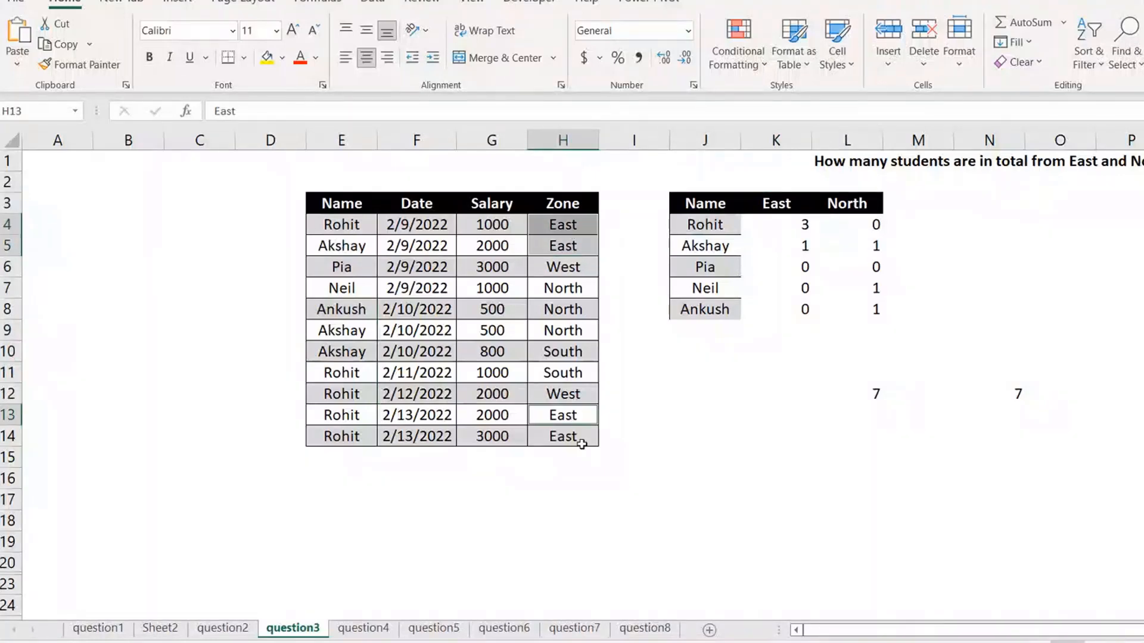
{"action": "left_click", "coordinate": [581, 444], "text": "ctrl"}
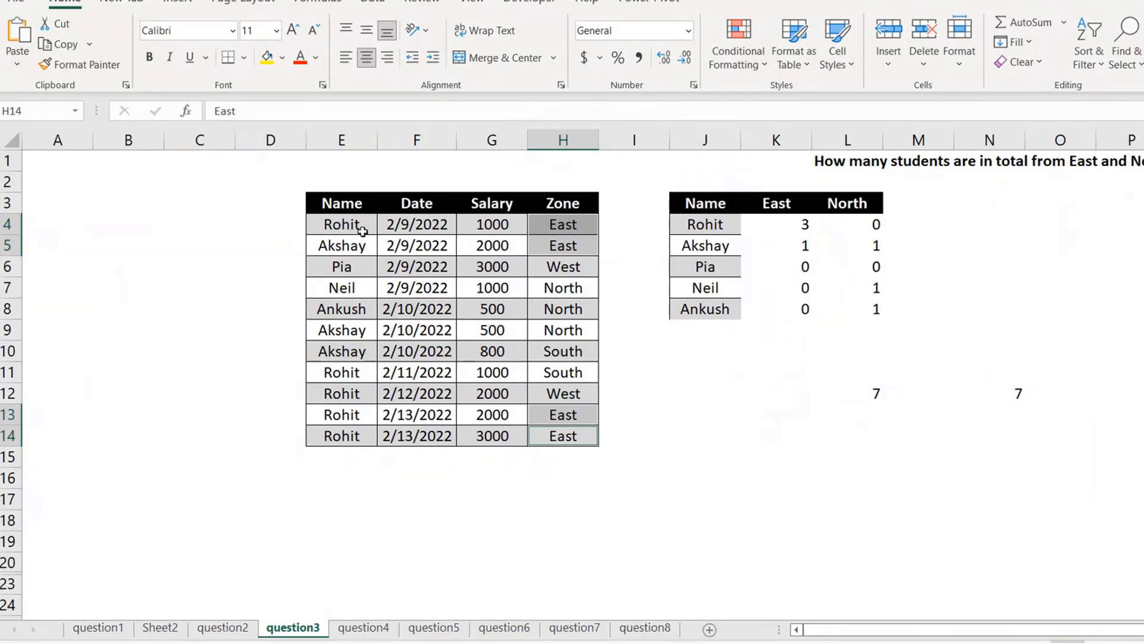
Step: Fill the COUNTIFS formulas from K4:L5 down the count table and check the formulas in L7 and K4
{"action": "left_click", "coordinate": [716, 230]}
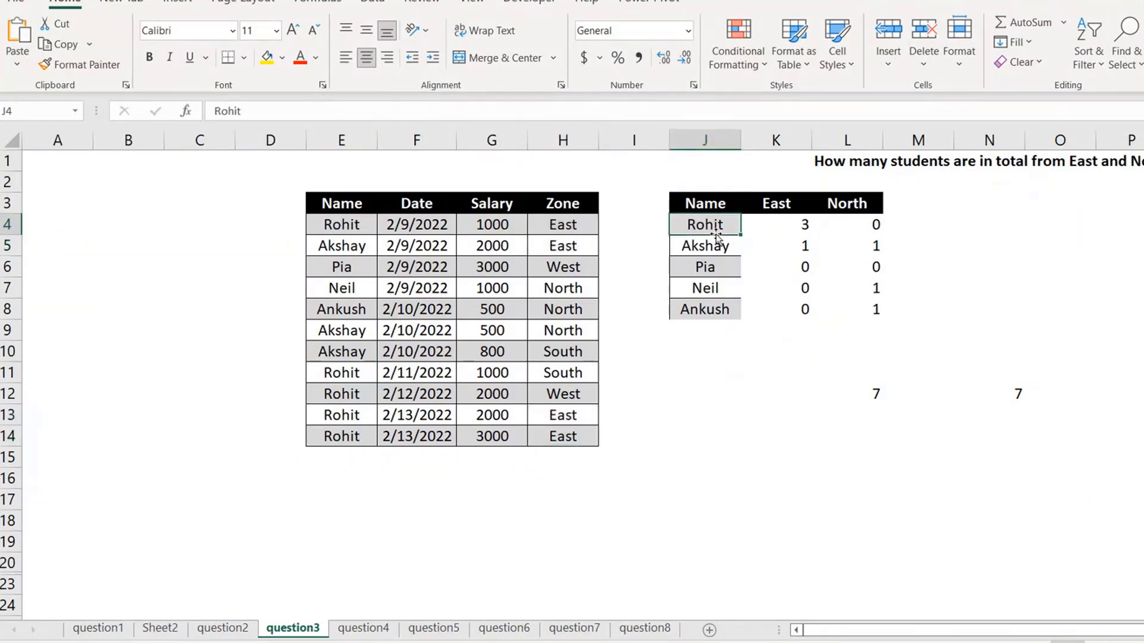
{"action": "key", "text": "Right"}
{"action": "key", "text": "shift+Right"}
{"action": "key", "text": "shift+Down"}
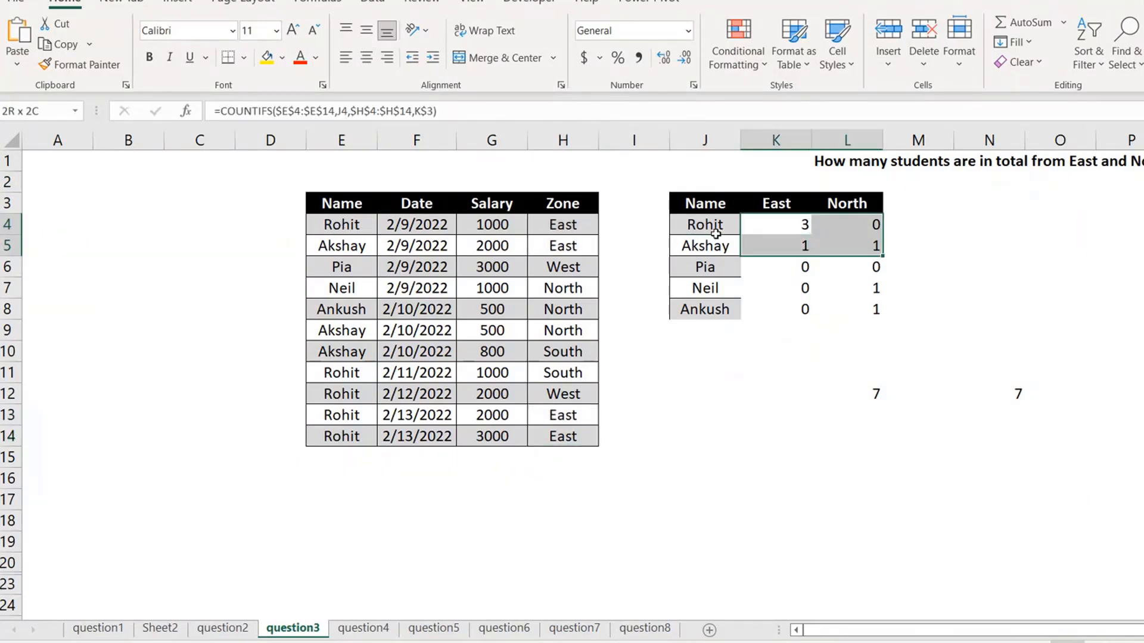
{"action": "double_click", "coordinate": [882, 256]}
{"action": "left_click", "coordinate": [866, 285]}
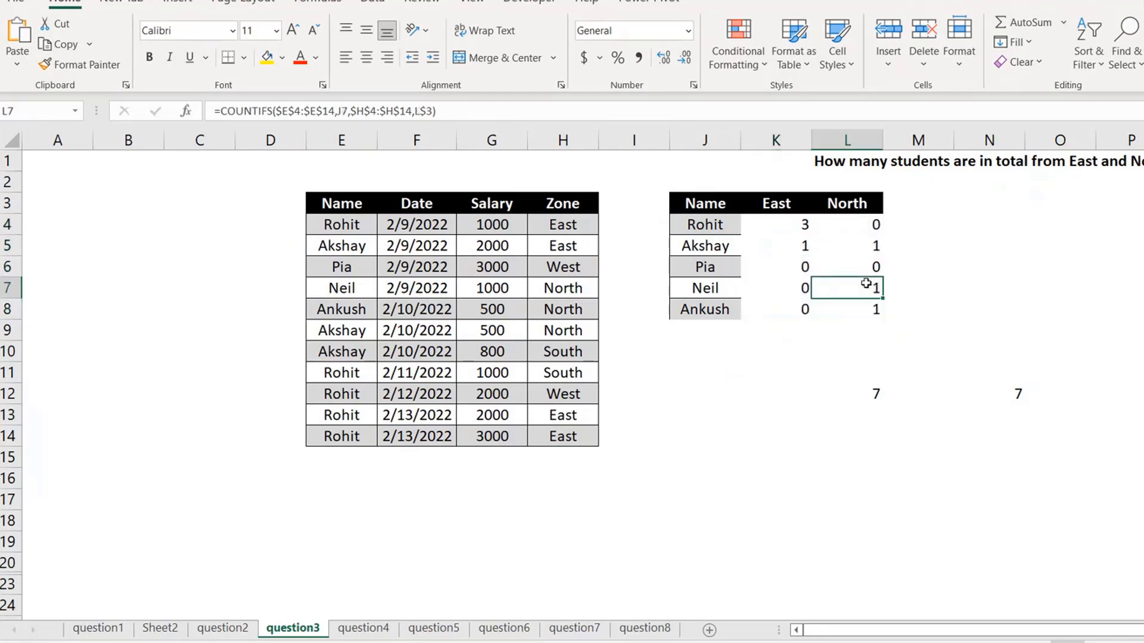
{"action": "left_click", "coordinate": [781, 221]}
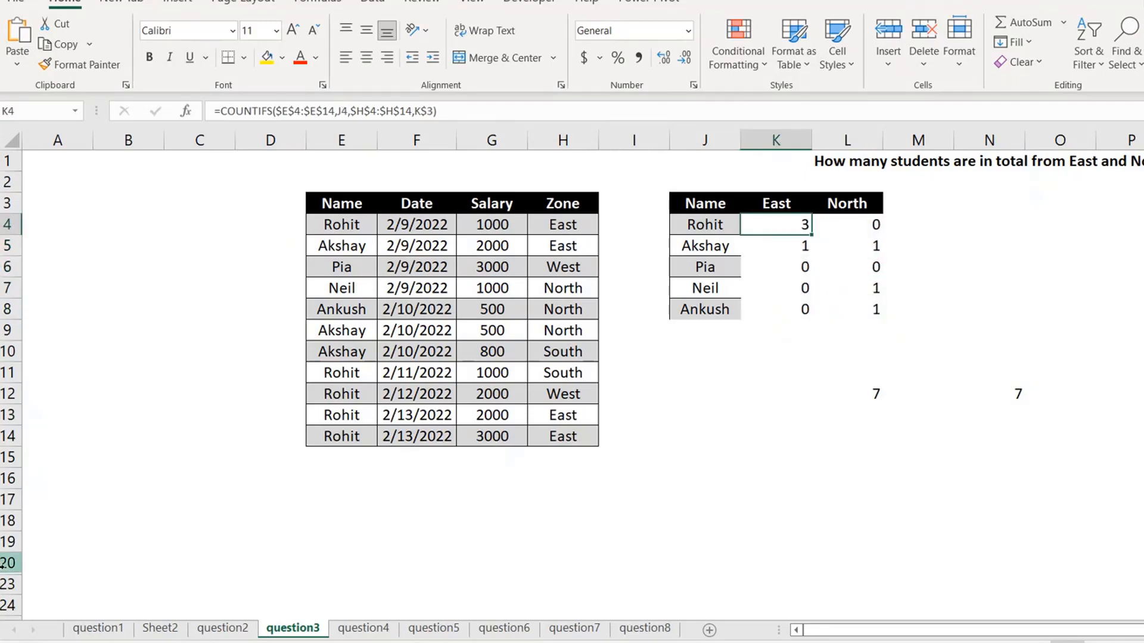
Step: Unhide the hidden rows 21 and 22 on the question3 sheet
{"action": "left_click_drag", "start_coordinate": [8, 563], "coordinate": [9, 584]}
{"action": "right_click", "coordinate": [8, 581]}
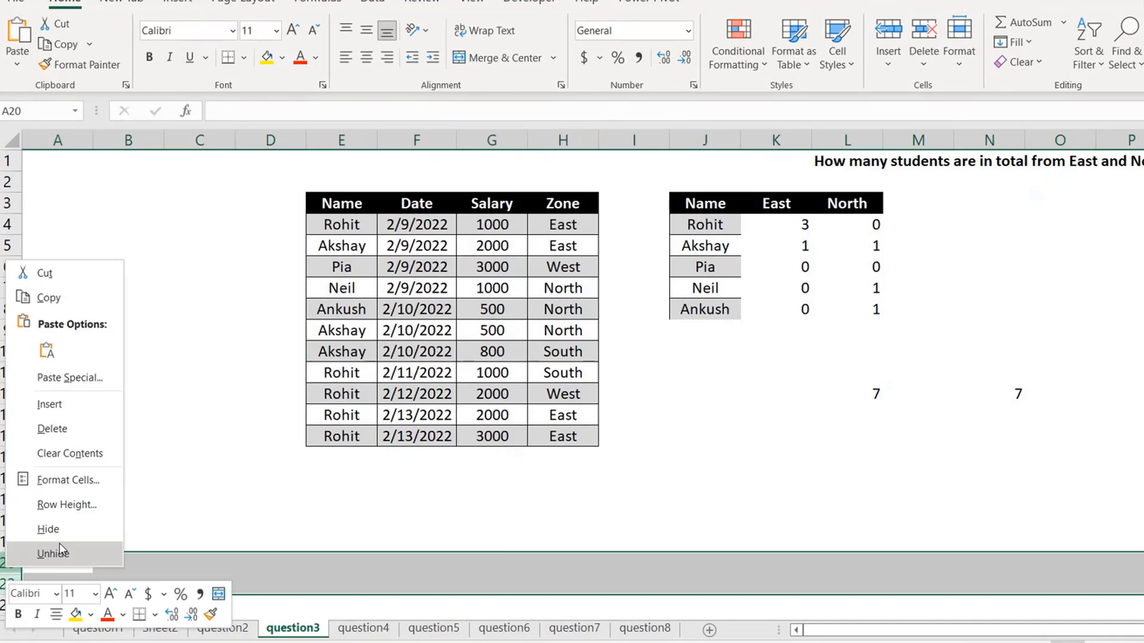
{"action": "left_click", "coordinate": [62, 552]}
Step: Enter 3 as the score in D21 and 3 as the obtained marks in D22
{"action": "left_click", "coordinate": [207, 585]}
{"action": "key", "text": "Right"}
{"action": "key", "text": "Down"}
{"action": "key", "text": "Down"}
{"action": "key", "text": "Down"}
{"action": "key", "text": "Down"}
{"action": "key", "text": "Down"}
{"action": "key", "text": "Down"}
{"action": "key", "text": "Down"}
{"action": "key", "text": "Up"}
{"action": "key", "text": "Up"}
{"action": "key", "text": "Up"}
{"action": "key", "text": "Up"}
{"action": "key", "text": "Up"}
{"action": "key", "text": "Up"}
{"action": "key", "text": "Up"}
{"action": "key", "text": "Up"}
{"action": "key", "text": "Up"}
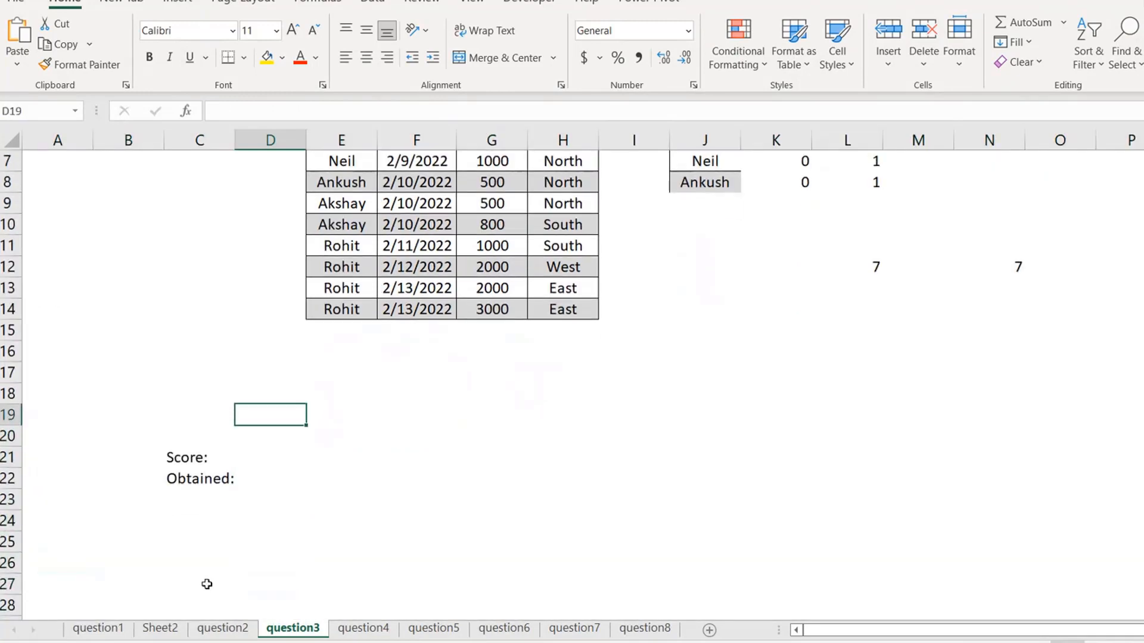
{"action": "key", "text": "Down"}
{"action": "key", "text": "Down"}
{"action": "key", "text": "Down"}
{"action": "key", "text": "Up"}
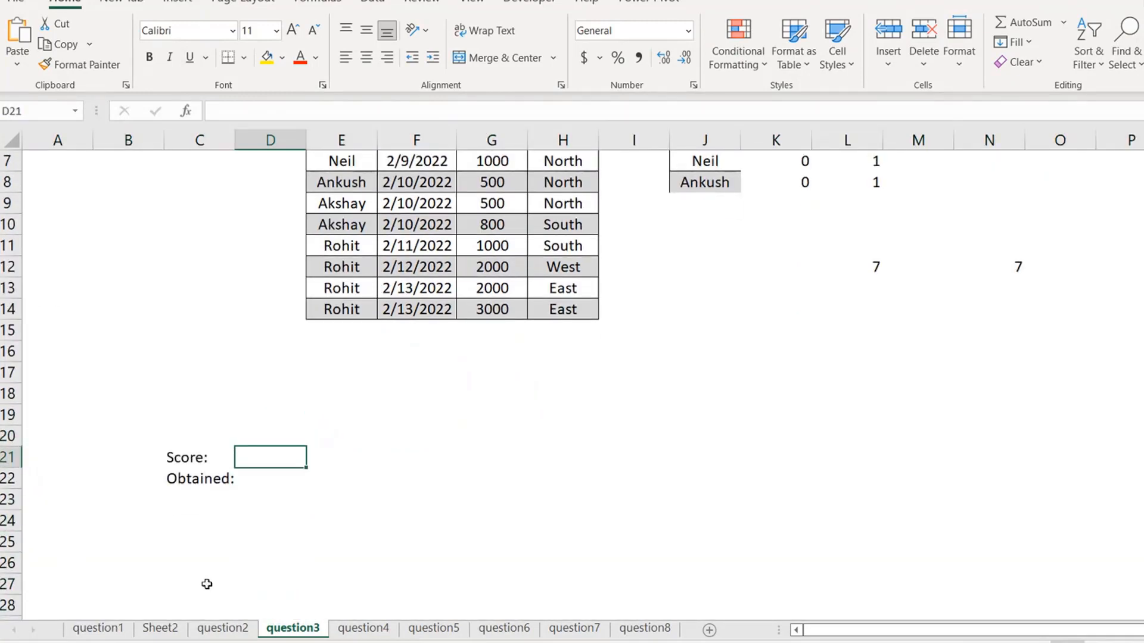
{"action": "type", "text": "3"}
{"action": "key", "text": "Return"}
{"action": "type", "text": "3"}
{"action": "key", "text": "Return"}
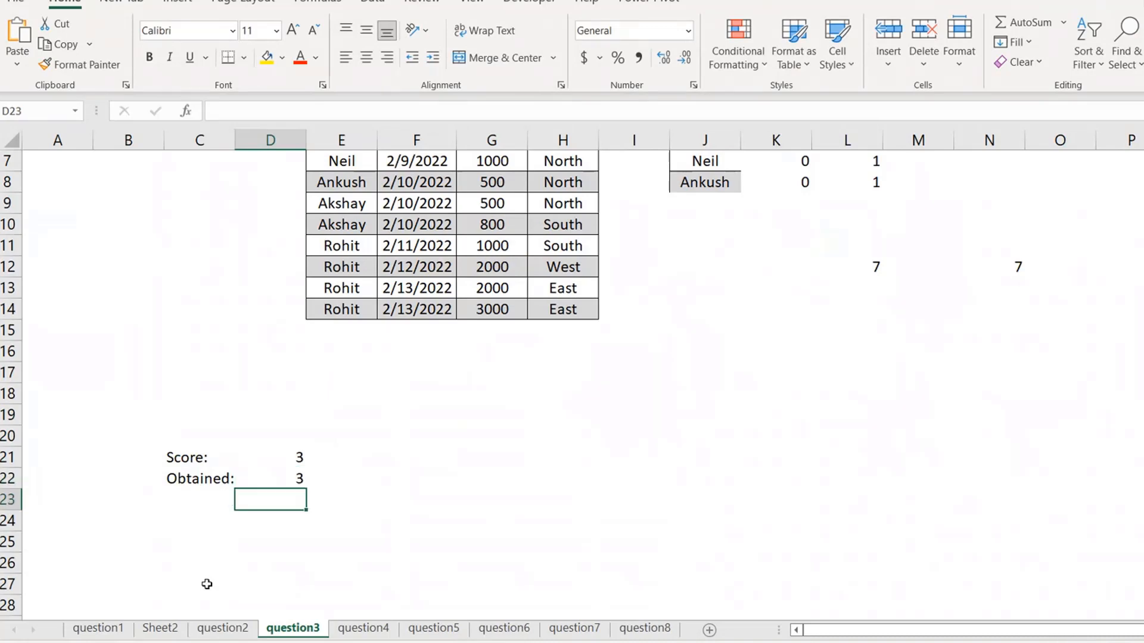
Step: Open the question4 sheet and review the salary question in L2 against the answer table's dates in J4:J5
{"action": "left_click", "coordinate": [364, 629]}
{"action": "left_click", "coordinate": [705, 457]}
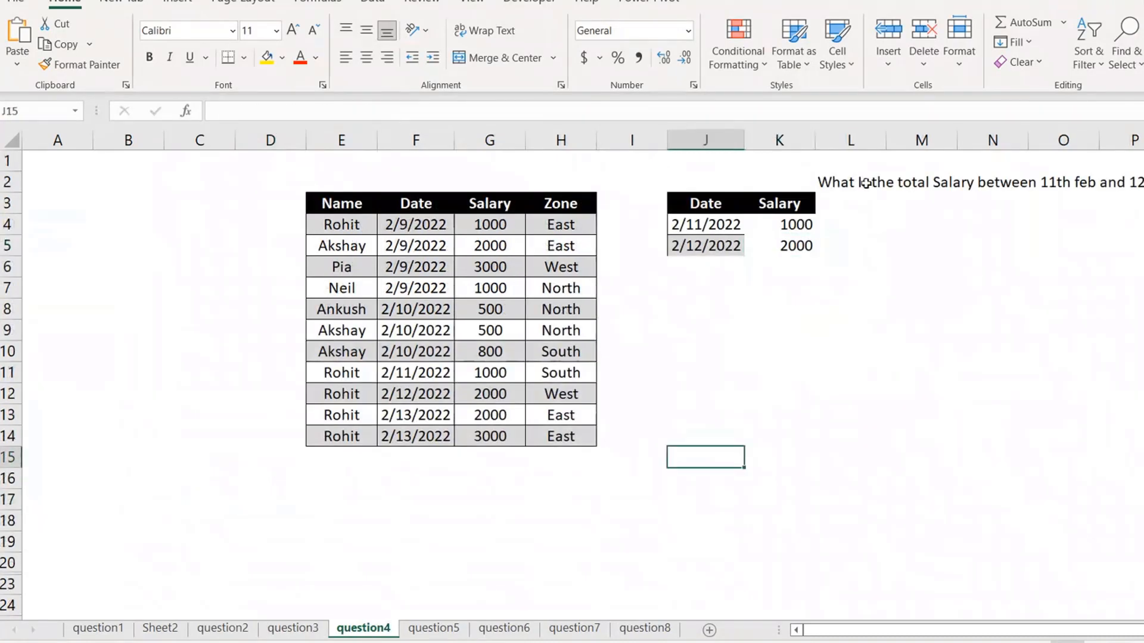
{"action": "left_click", "coordinate": [865, 182]}
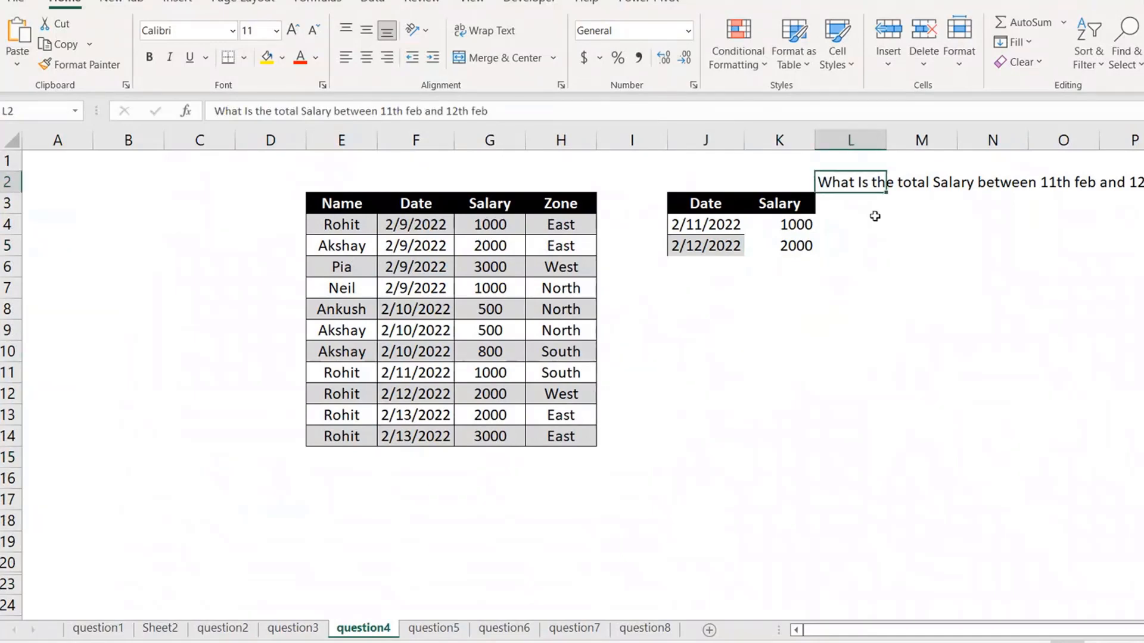
{"action": "left_click", "coordinate": [726, 224]}
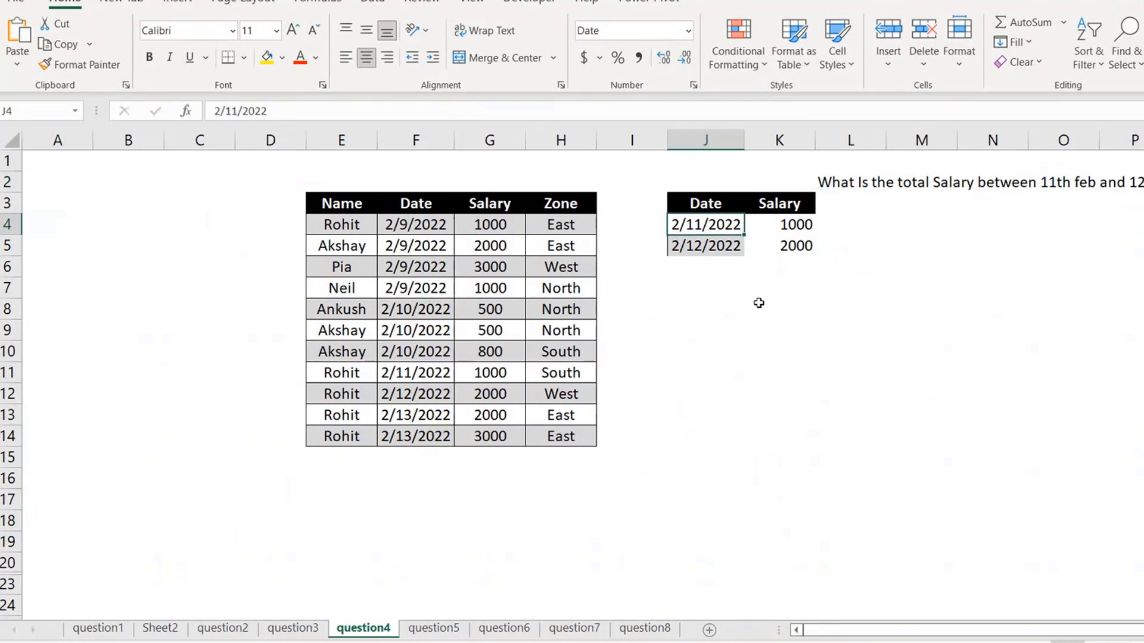
{"action": "key", "text": "Right"}
{"action": "key", "text": "Right"}
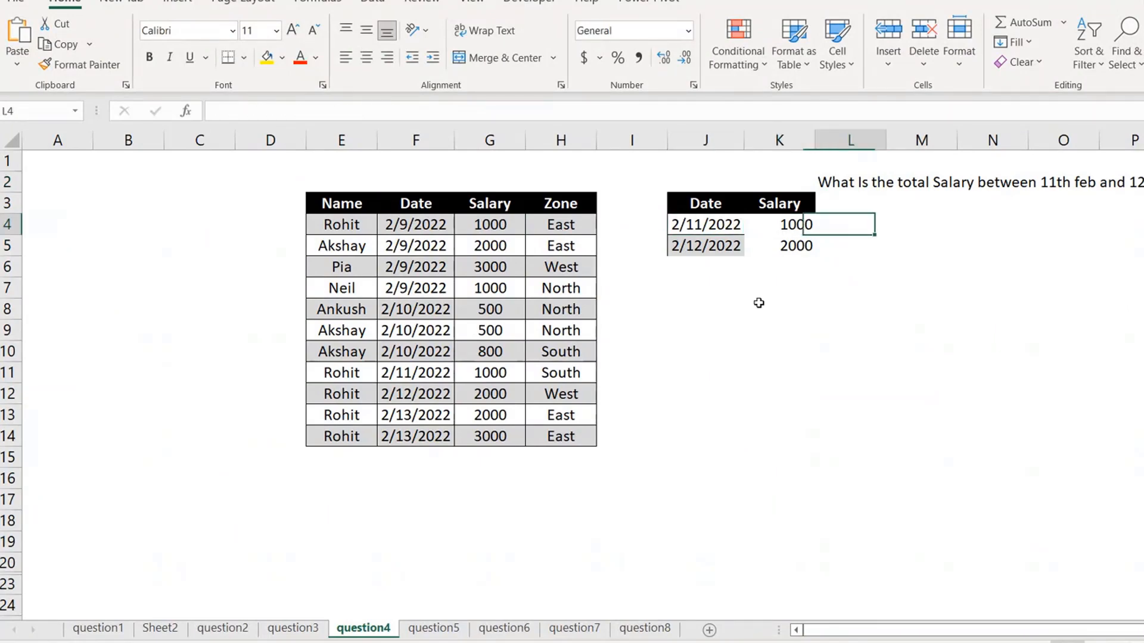
{"action": "key", "text": "Up"}
{"action": "key", "text": "Up"}
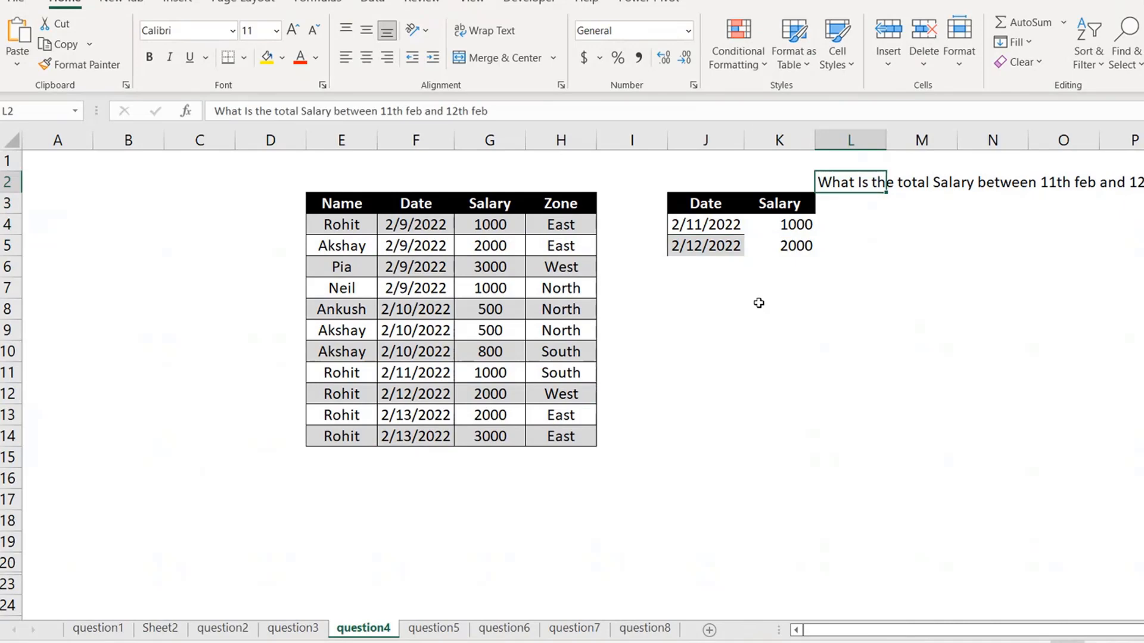
{"action": "key", "text": "Down"}
{"action": "key", "text": "Down"}
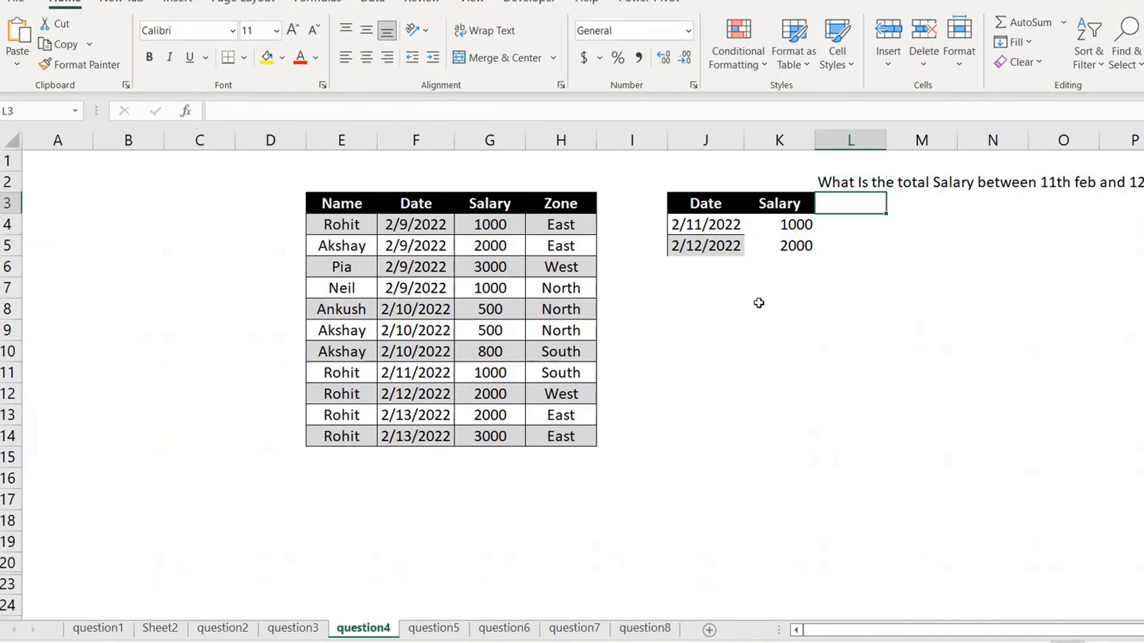
{"action": "key", "text": "Left"}
{"action": "key", "text": "Left"}
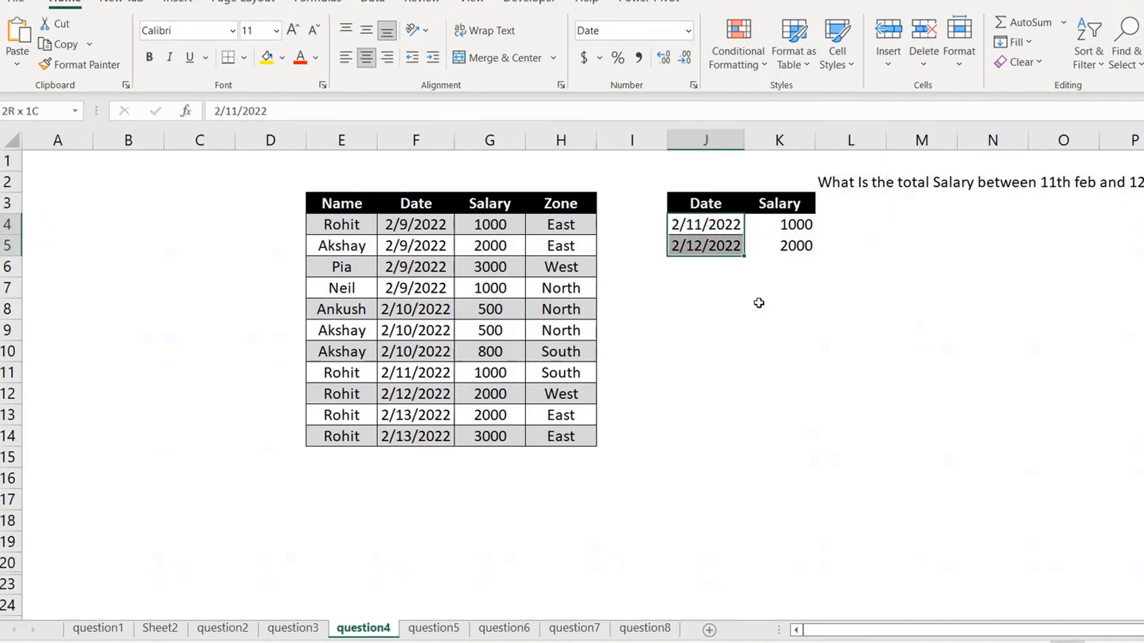
Step: Examine the range, criteria and sum range of the SUMIF formula in K4
{"action": "key", "text": "Right"}
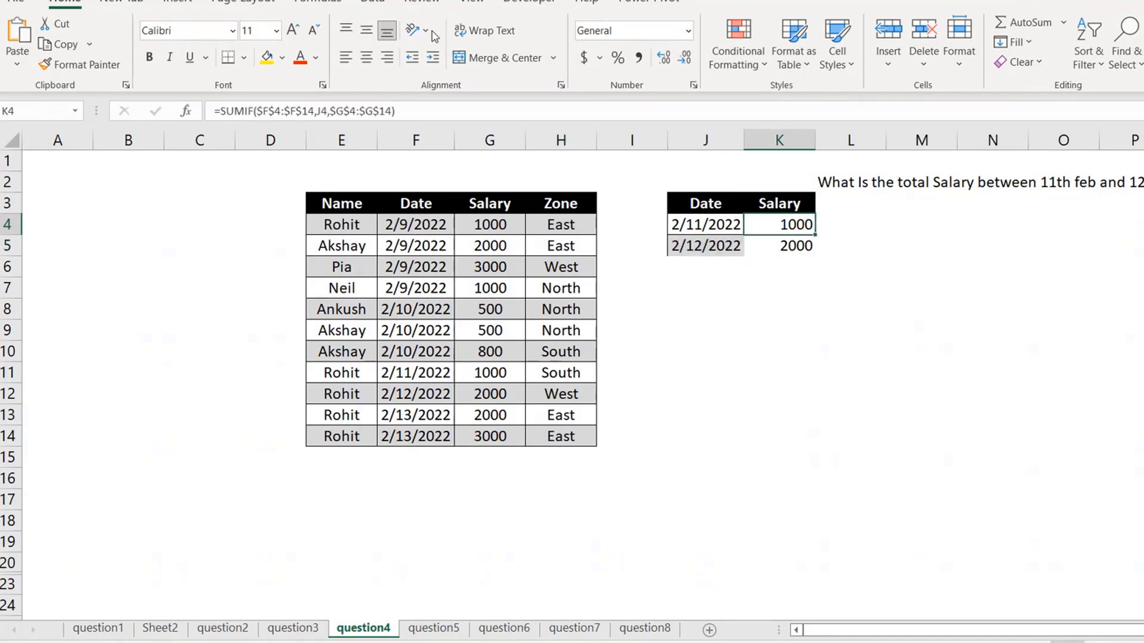
{"action": "left_click", "coordinate": [407, 112]}
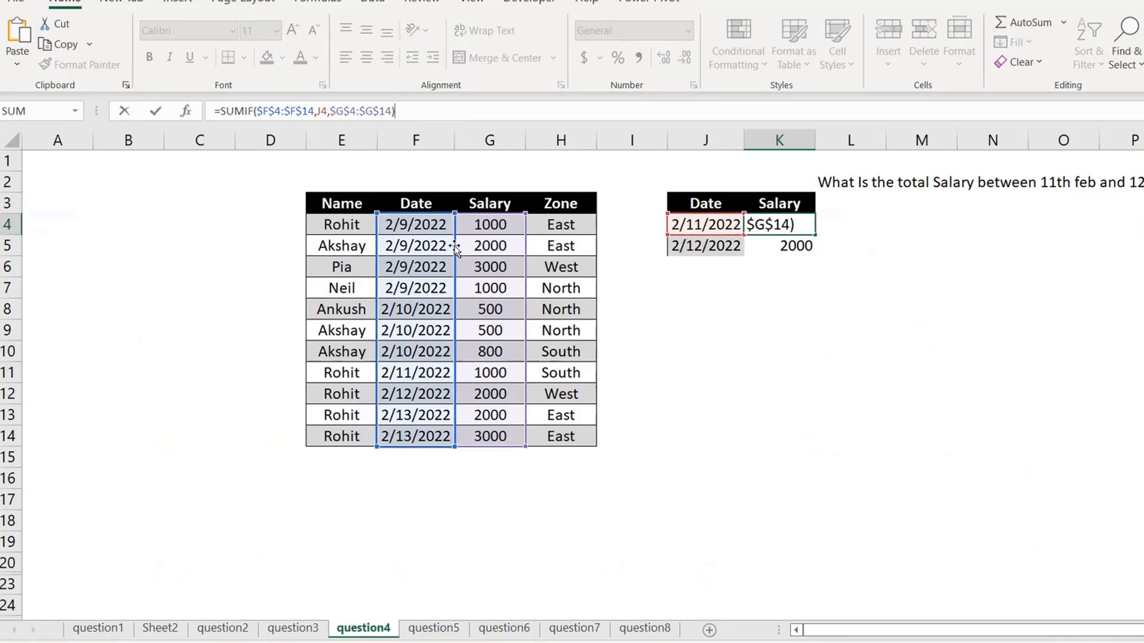
{"action": "left_click", "coordinate": [277, 111]}
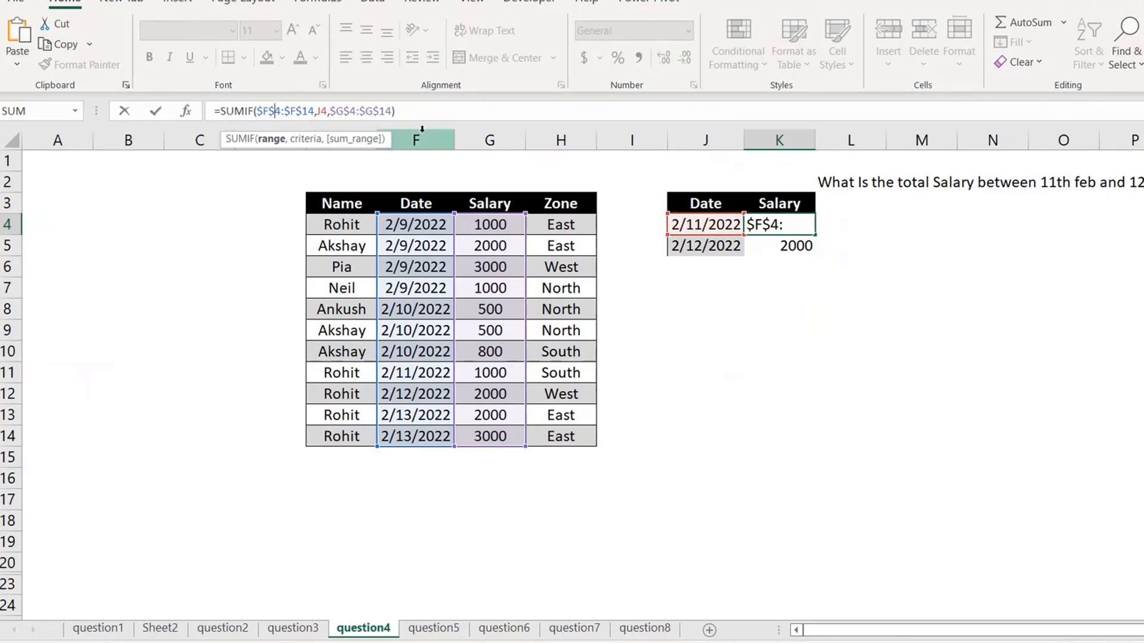
{"action": "left_click", "coordinate": [355, 111]}
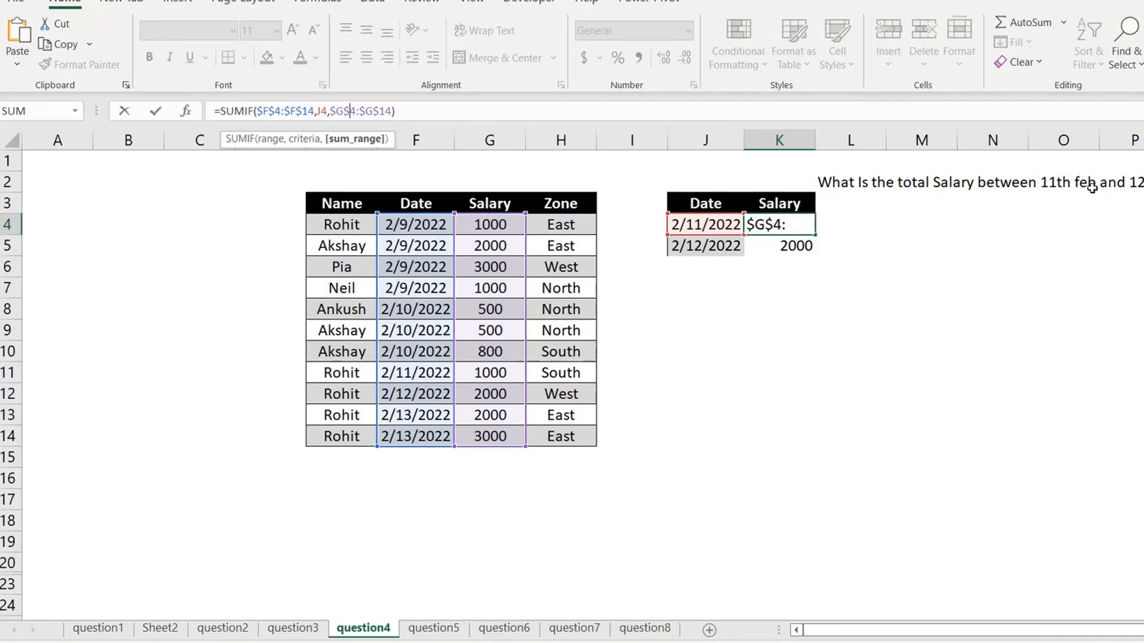
{"action": "key", "text": "ctrl+Return"}
Step: Total the two dates' salaries in K6 with =SUM(K4:K5)
{"action": "key", "text": "Down"}
{"action": "key", "text": "Down"}
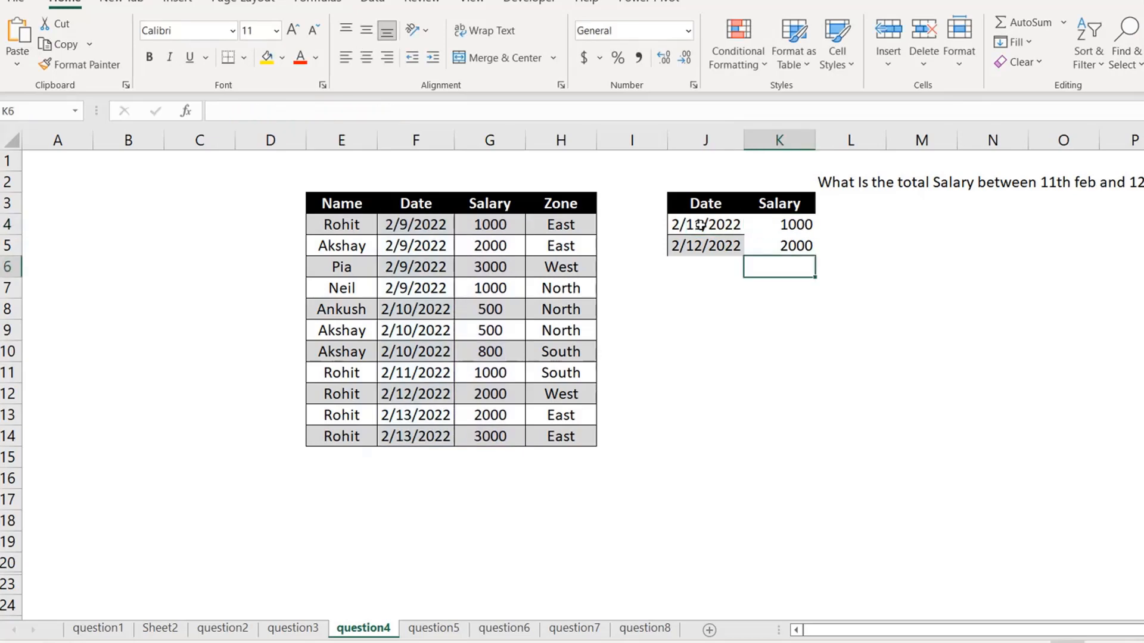
{"action": "key", "text": "alt+equal"}
{"action": "key", "text": "Return"}
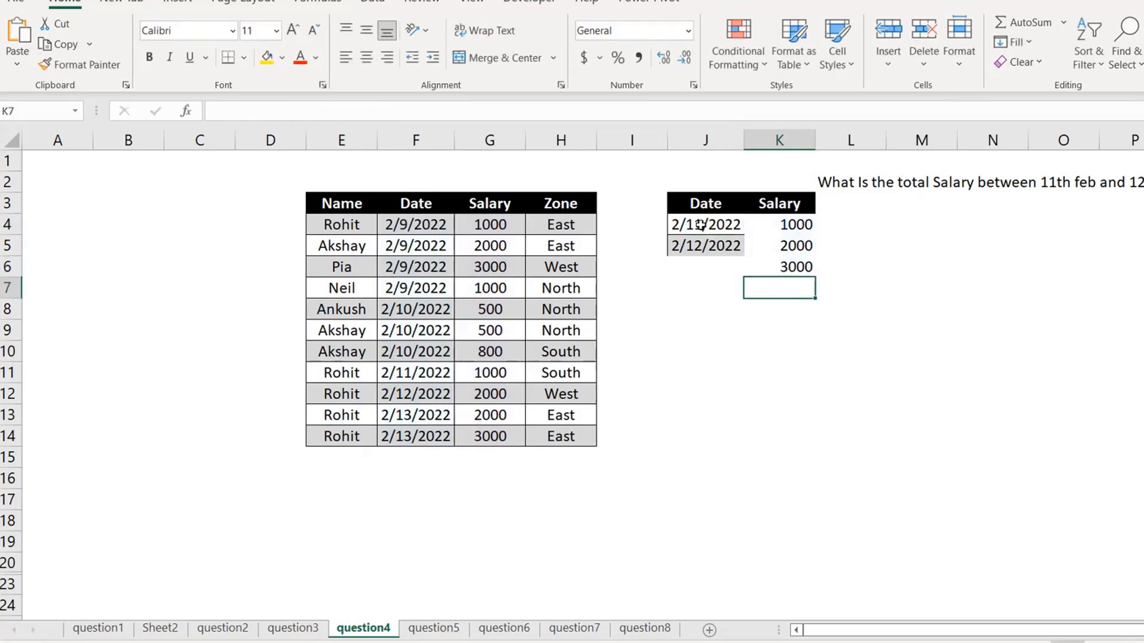
{"action": "key", "text": "Up"}
{"action": "key", "text": "Down"}
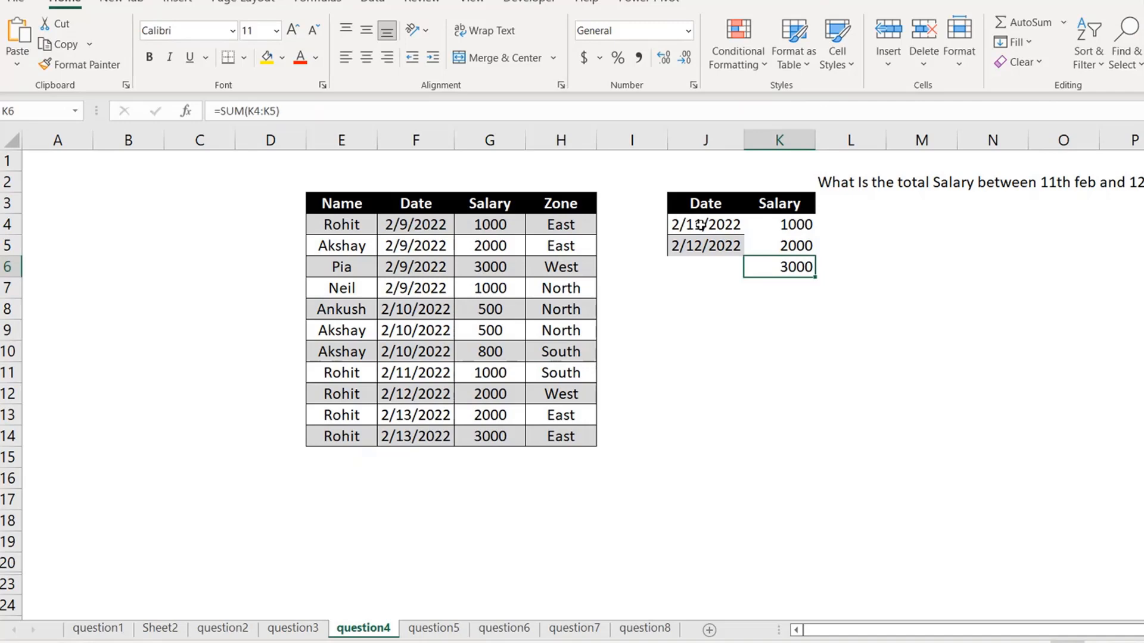
Step: Check the dates in the answer table and the SUMIF formula in K5
{"action": "left_click", "coordinate": [708, 248]}
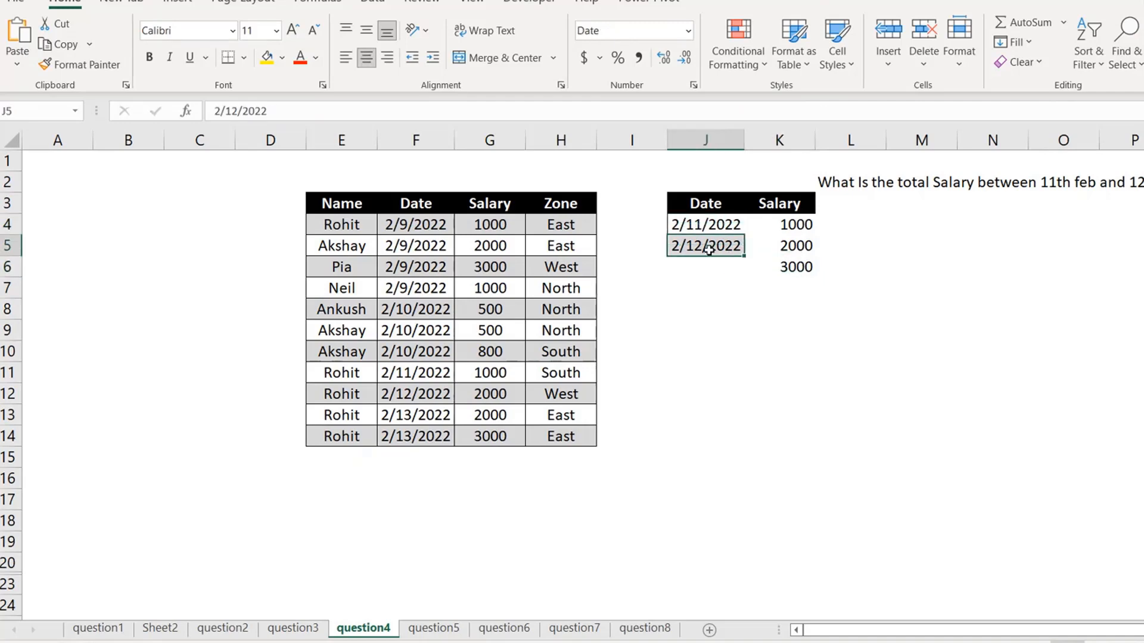
{"action": "key", "text": "Down"}
{"action": "key", "text": "Up"}
{"action": "key", "text": "Up"}
{"action": "left_click", "coordinate": [932, 391]}
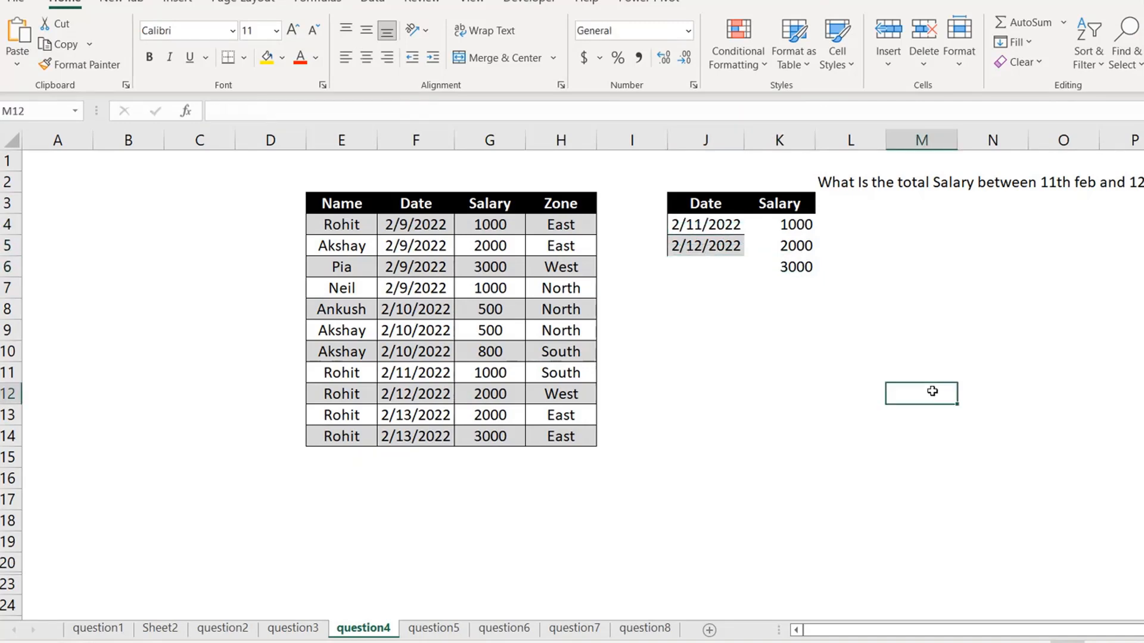
{"action": "left_click", "coordinate": [791, 244]}
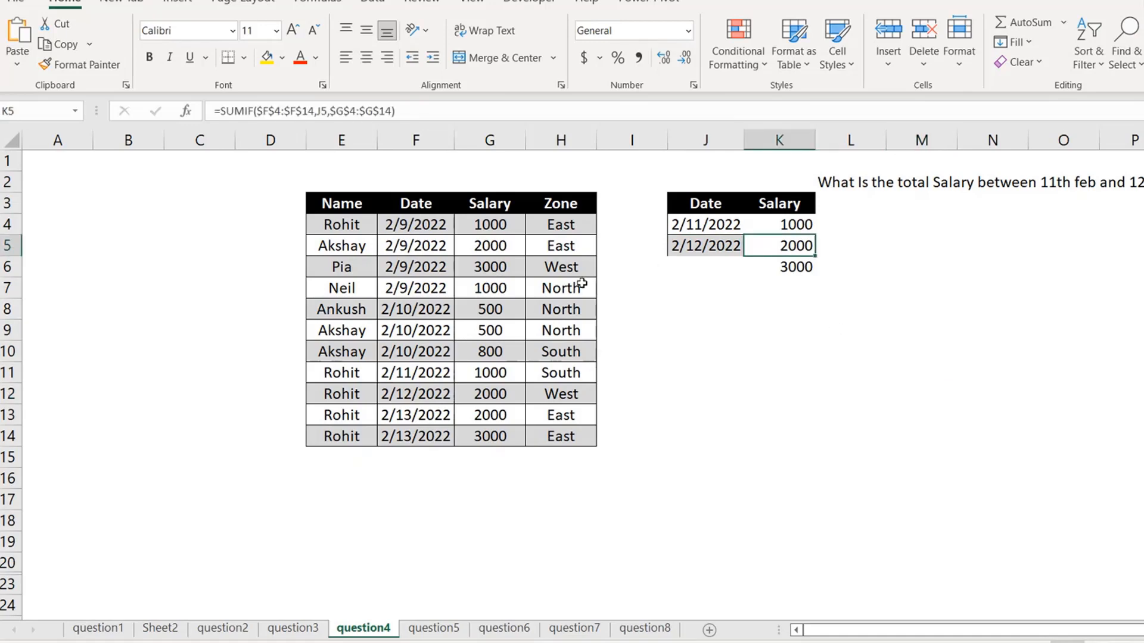
{"action": "left_click", "coordinate": [930, 283]}
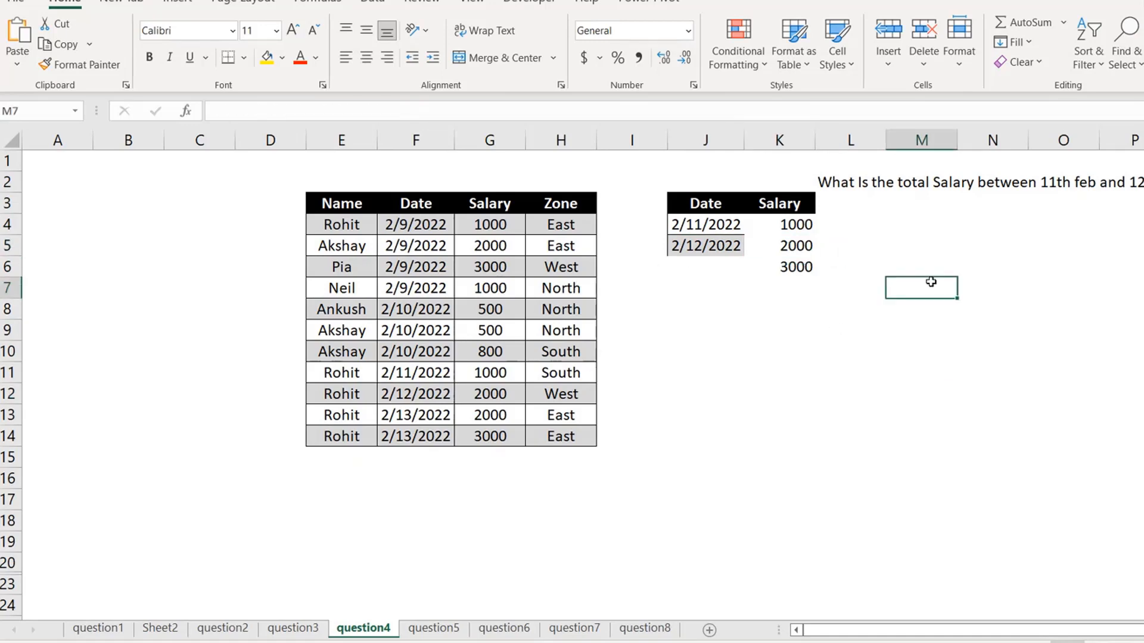
Step: Start a SUMIFS formula in L10 with sum range G4:G14, criteria range F4:F14 and first criterion ">="&J4
{"action": "left_click", "coordinate": [907, 346]}
{"action": "key", "text": "Left"}
{"action": "type", "text": "=sumif("}
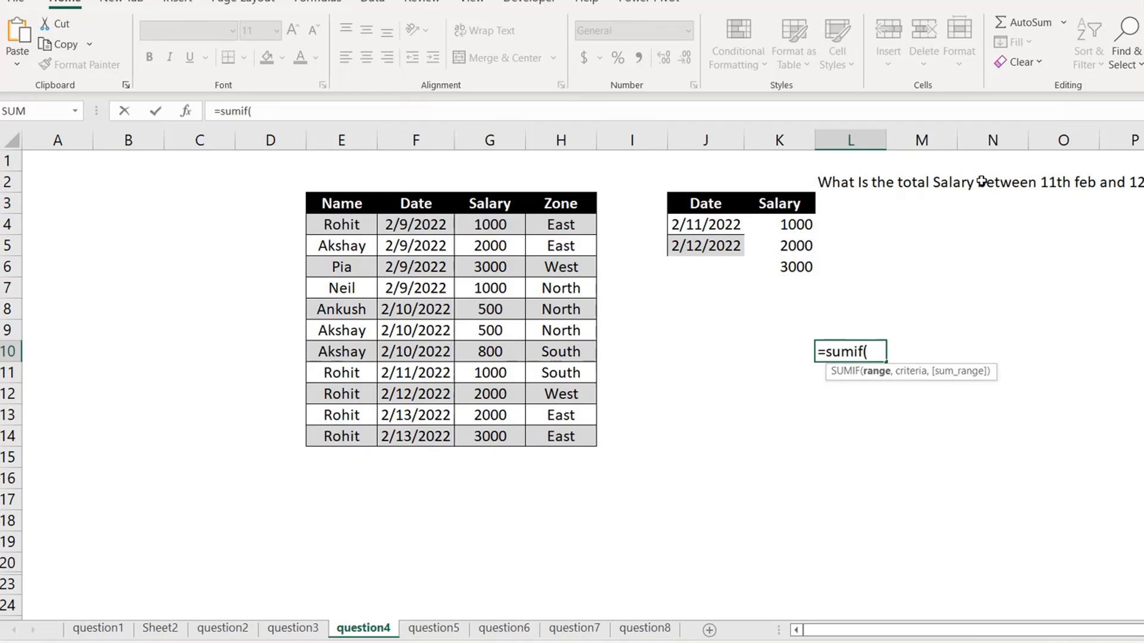
{"action": "key", "text": "BackSpace"}
{"action": "type", "text": "s("}
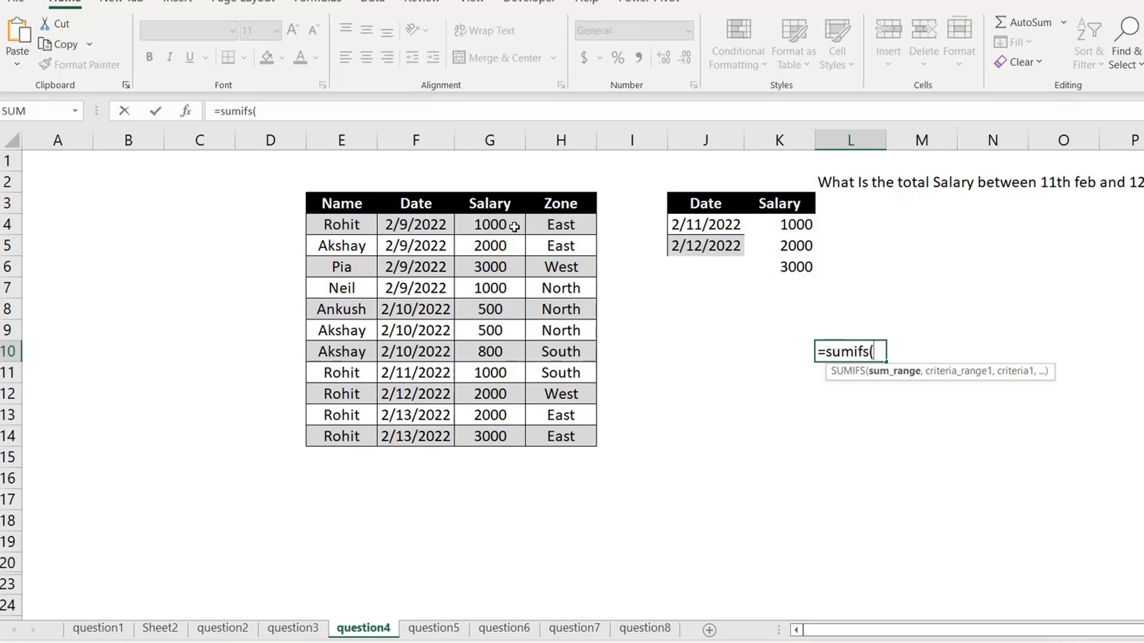
{"action": "left_click_drag", "start_coordinate": [514, 226], "coordinate": [494, 439]}
{"action": "type", "text": ","}
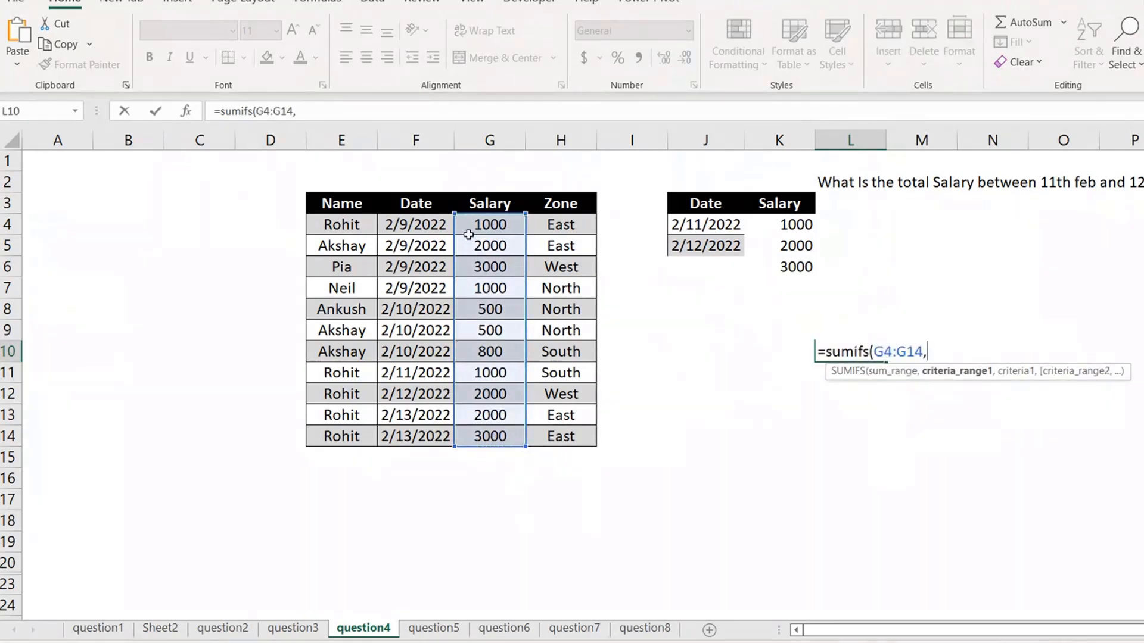
{"action": "left_click_drag", "start_coordinate": [426, 225], "coordinate": [418, 448]}
{"action": "type", "text": ","}
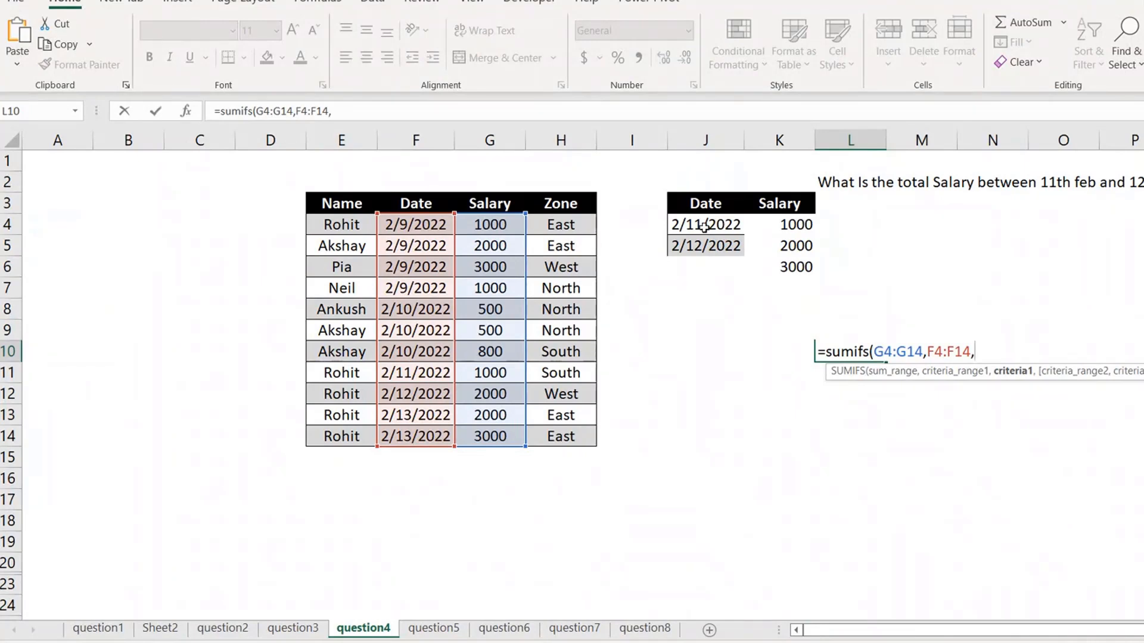
{"action": "type", "text": "\">=\"&"}
{"action": "left_click", "coordinate": [713, 226]}
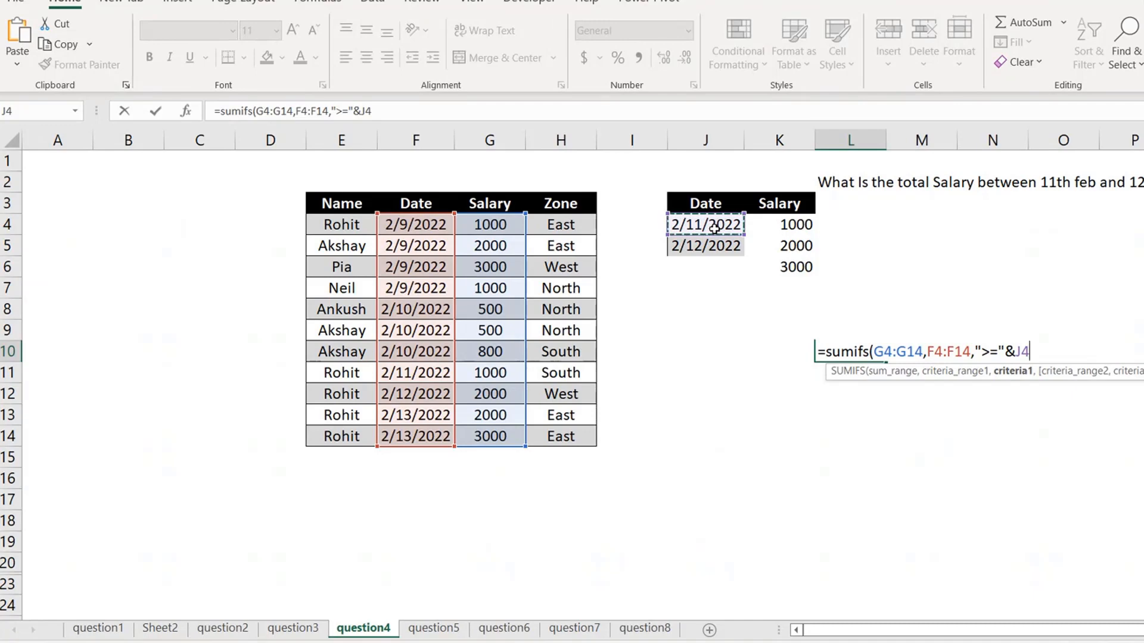
{"action": "type", "text": ","}
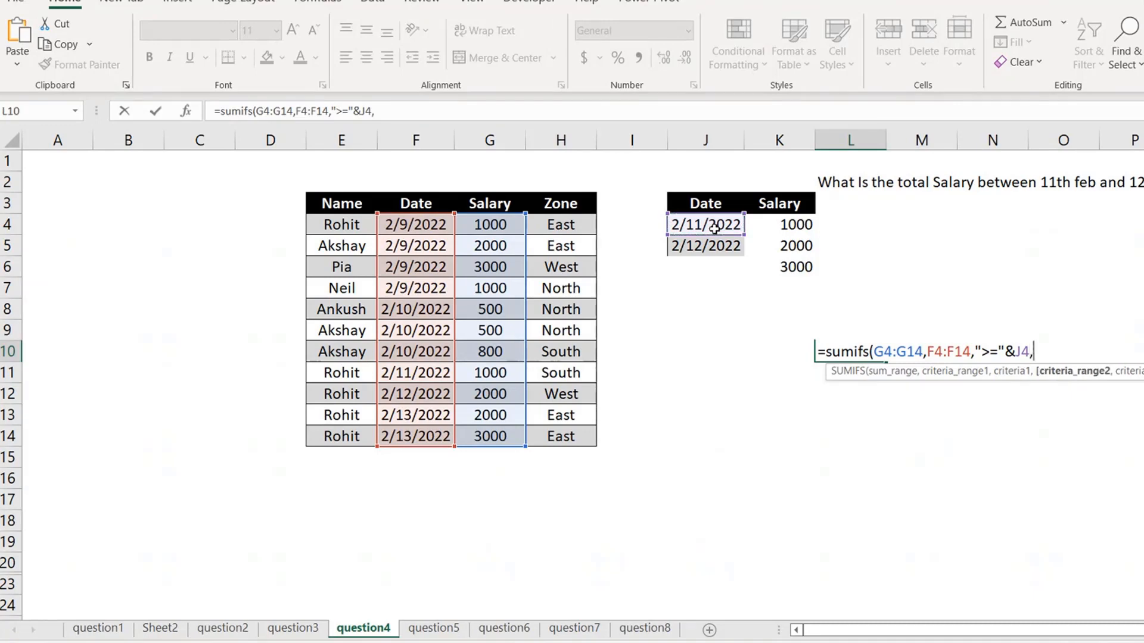
Step: Complete the SUMIFS formula in L10 with second criteria range F4:F14 and criterion "<=J5"
{"action": "left_click", "coordinate": [404, 224]}
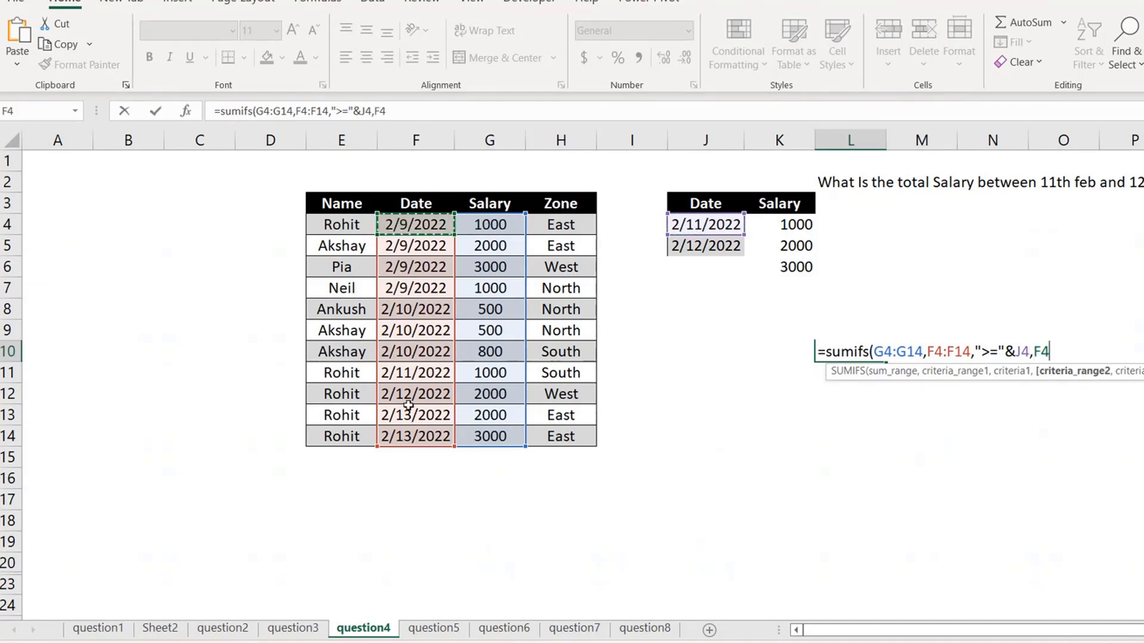
{"action": "left_click_drag", "start_coordinate": [404, 224], "coordinate": [411, 432]}
{"action": "type", "text": ","}
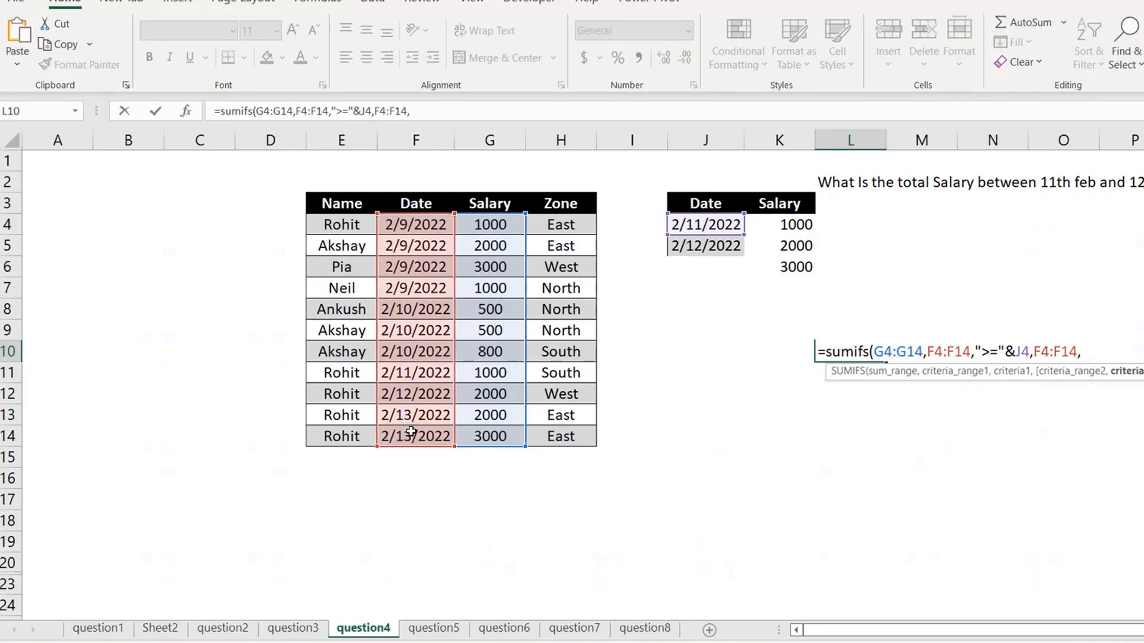
{"action": "type", "text": "\"<="}
{"action": "left_click", "coordinate": [685, 250]}
{"action": "type", "text": "\")"}
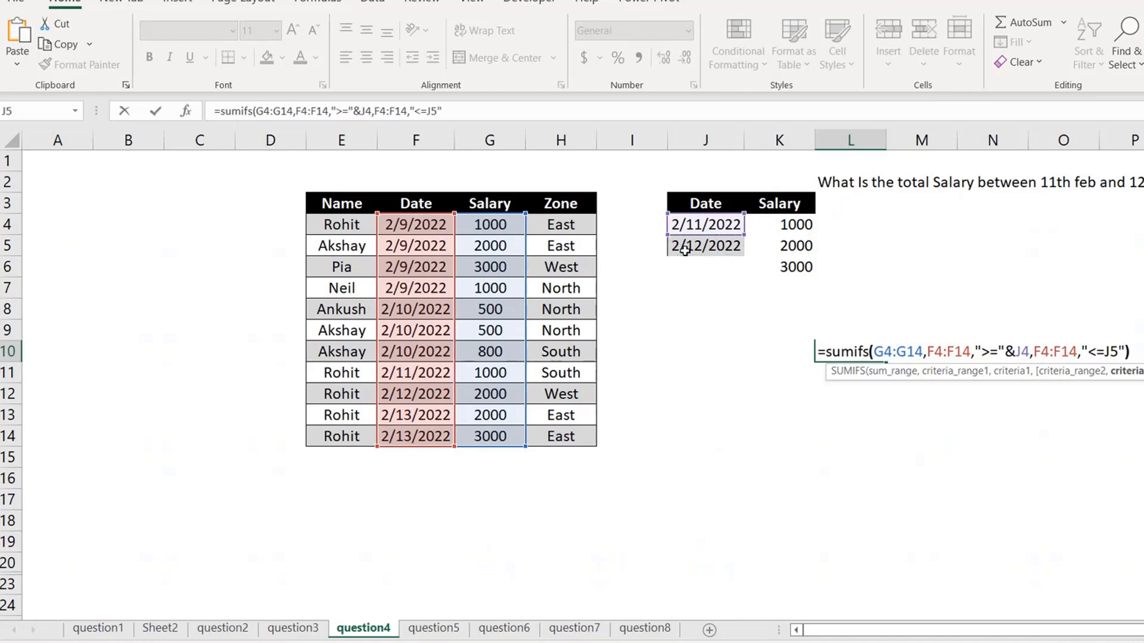
{"action": "key", "text": "Return"}
{"action": "key", "text": "Up"}
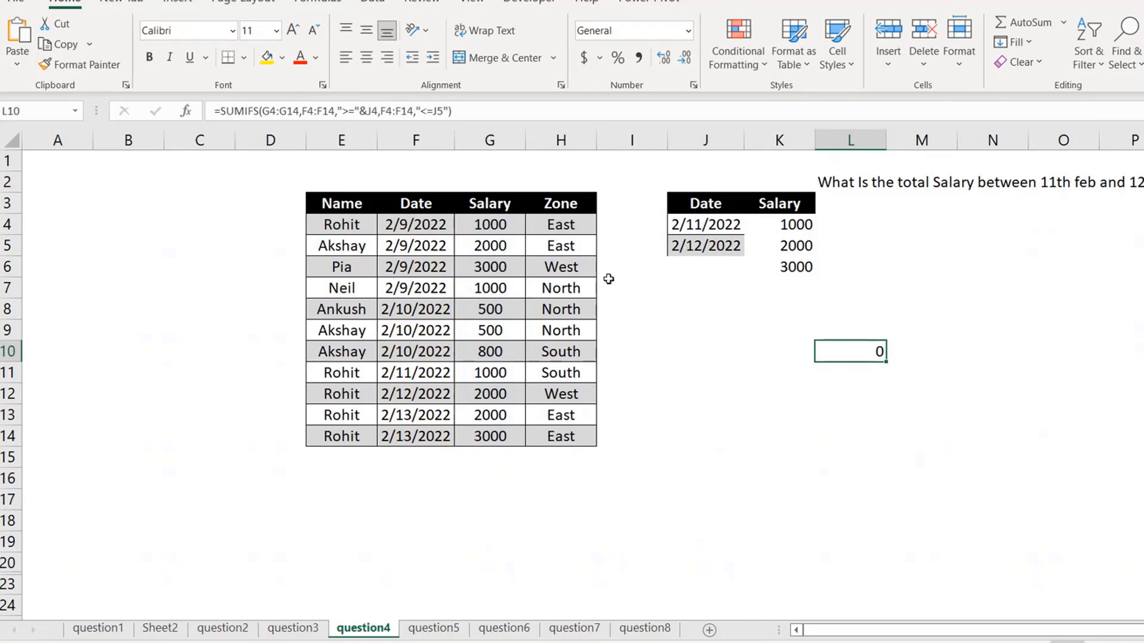
Step: Compare the source dates in F11:F12 with the SUMIFS formula in L10
{"action": "left_click", "coordinate": [399, 372]}
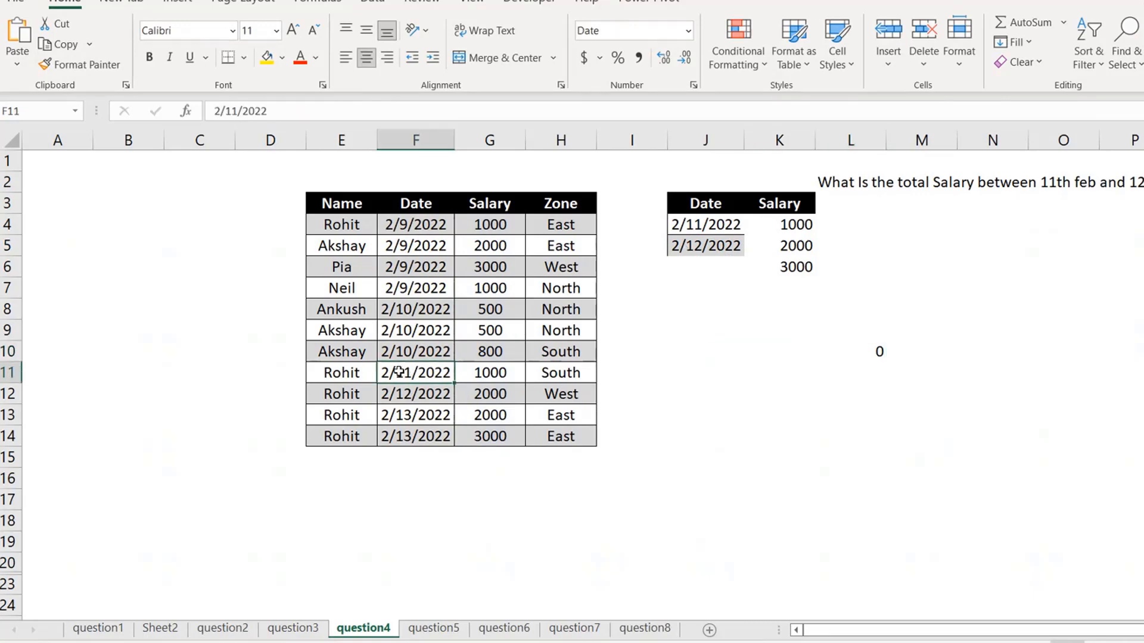
{"action": "left_click_drag", "start_coordinate": [399, 371], "coordinate": [411, 393]}
{"action": "left_click", "coordinate": [878, 352]}
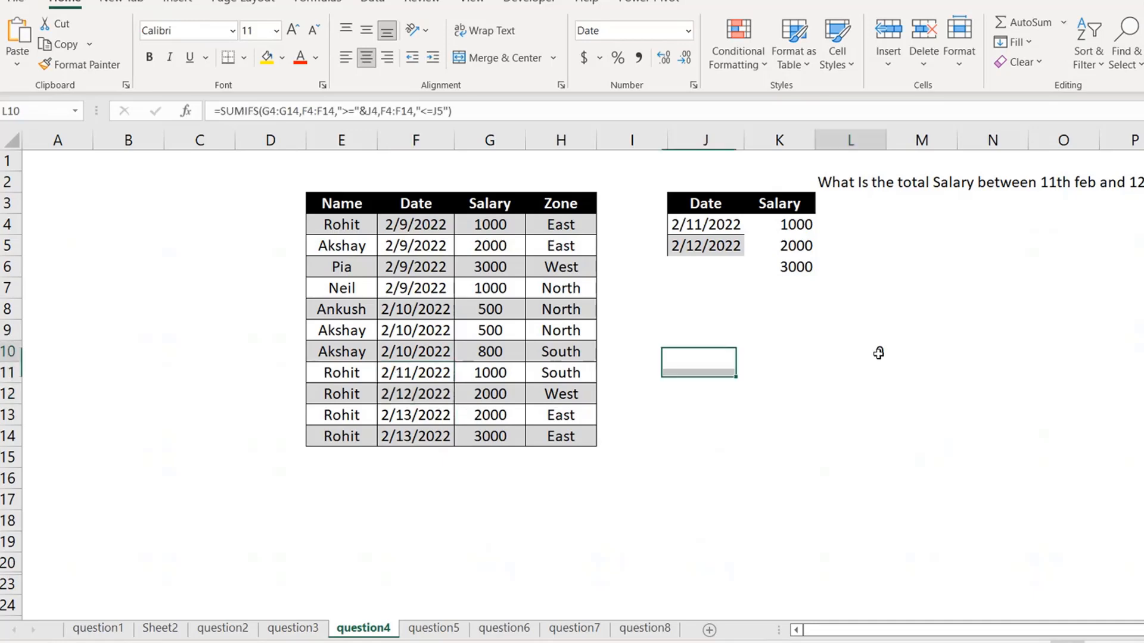
Step: Enter =ISNUMBER(J4) in M4 to test whether the first answer date is stored as a number
{"action": "left_click", "coordinate": [929, 225]}
{"action": "type", "text": "=isnumbe"}
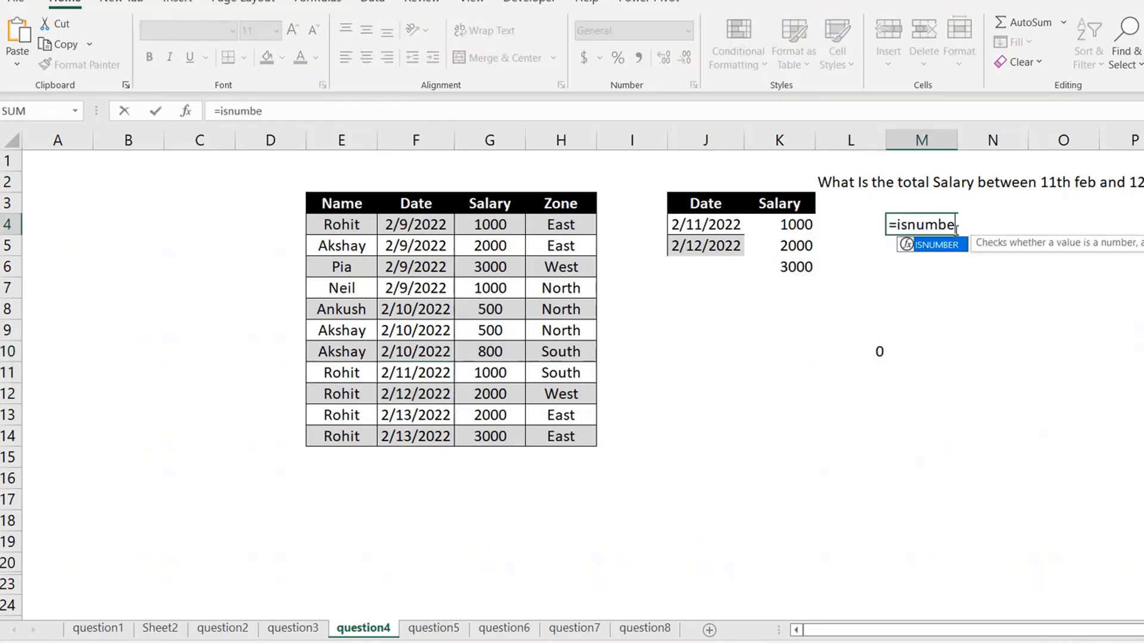
{"action": "type", "text": "r("}
{"action": "key", "text": "Left"}
{"action": "key", "text": "Left"}
{"action": "key", "text": "Left"}
{"action": "key", "text": "Return"}
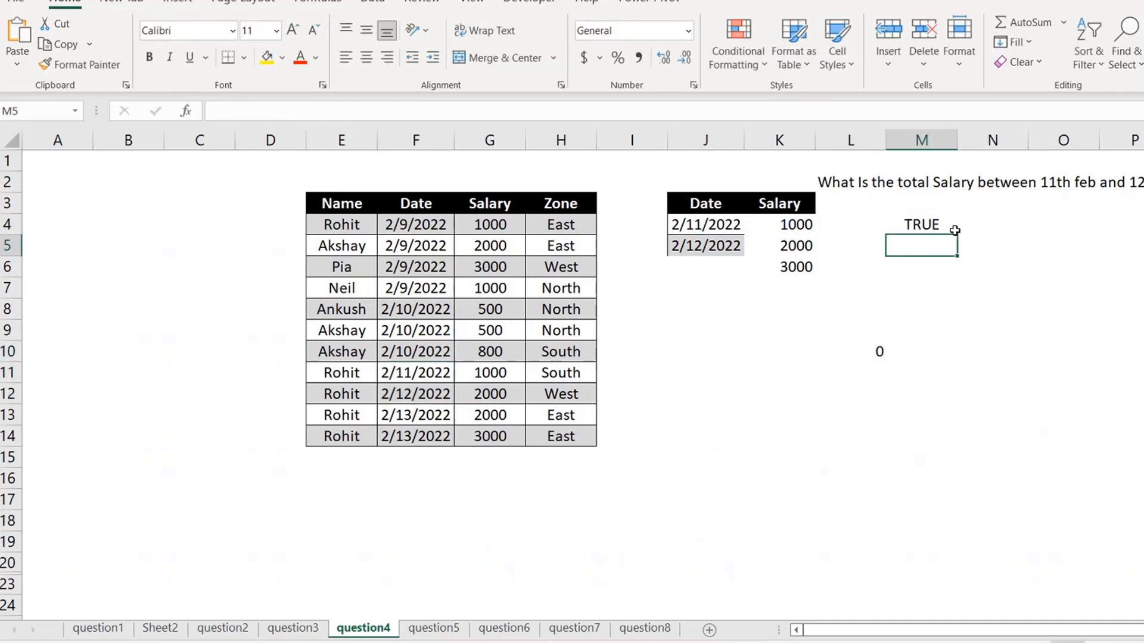
{"action": "left_click", "coordinate": [954, 231]}
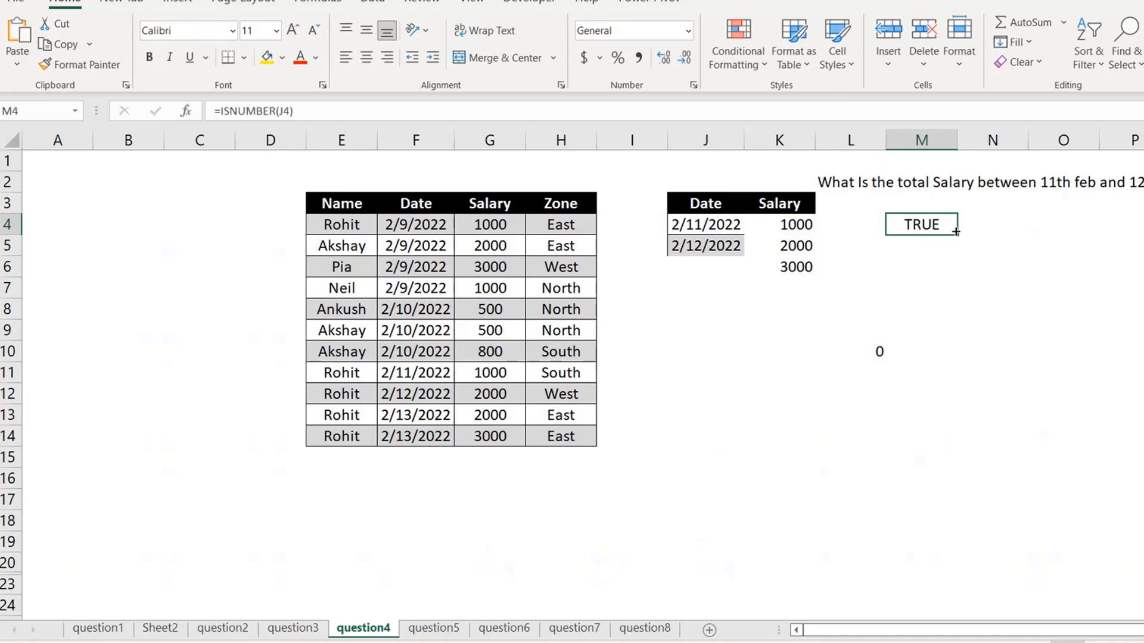
Step: Correct the second criterion of the SUMIFS formula in L10 to "<="&J5
{"action": "left_click", "coordinate": [870, 353]}
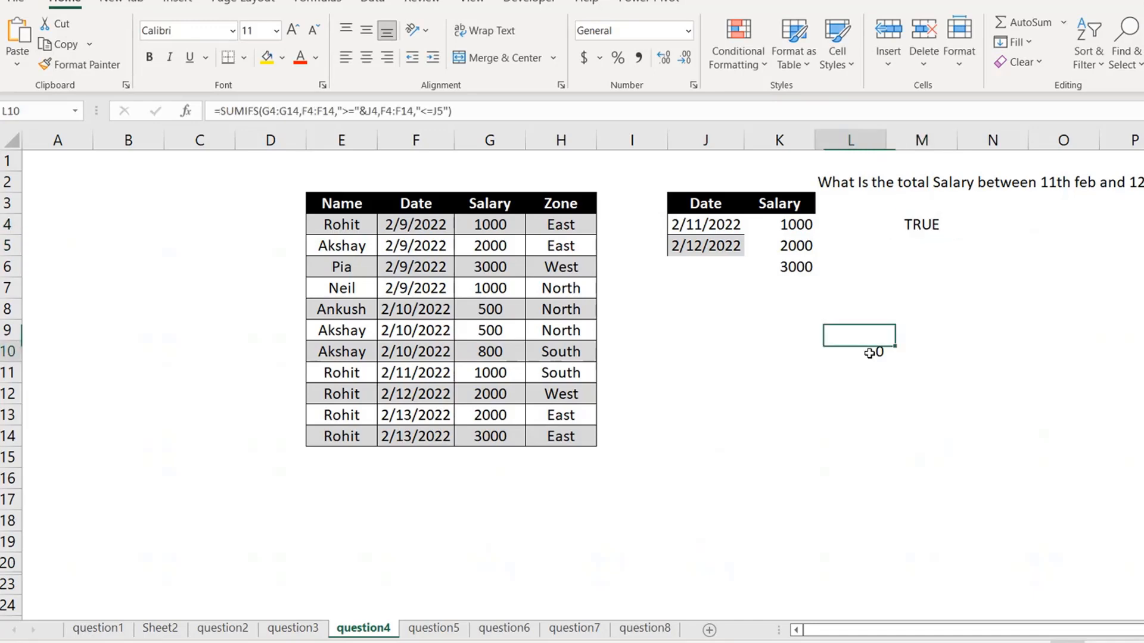
{"action": "left_click", "coordinate": [369, 110]}
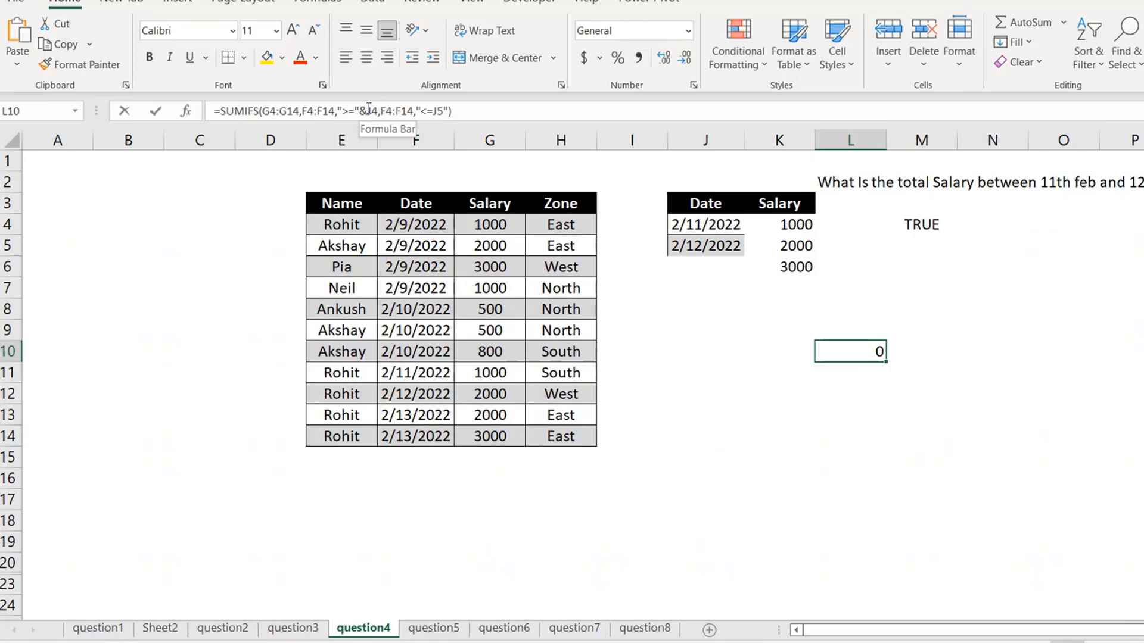
{"action": "left_click", "coordinate": [368, 109]}
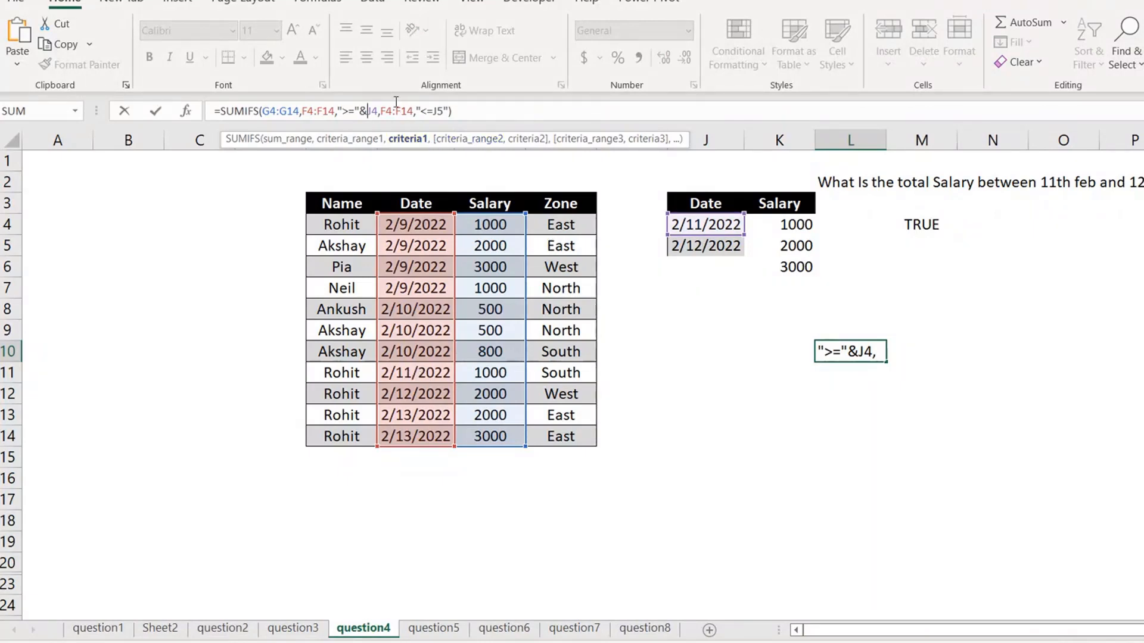
{"action": "left_click", "coordinate": [447, 111]}
{"action": "key", "text": "BackSpace"}
{"action": "key", "text": "Left"}
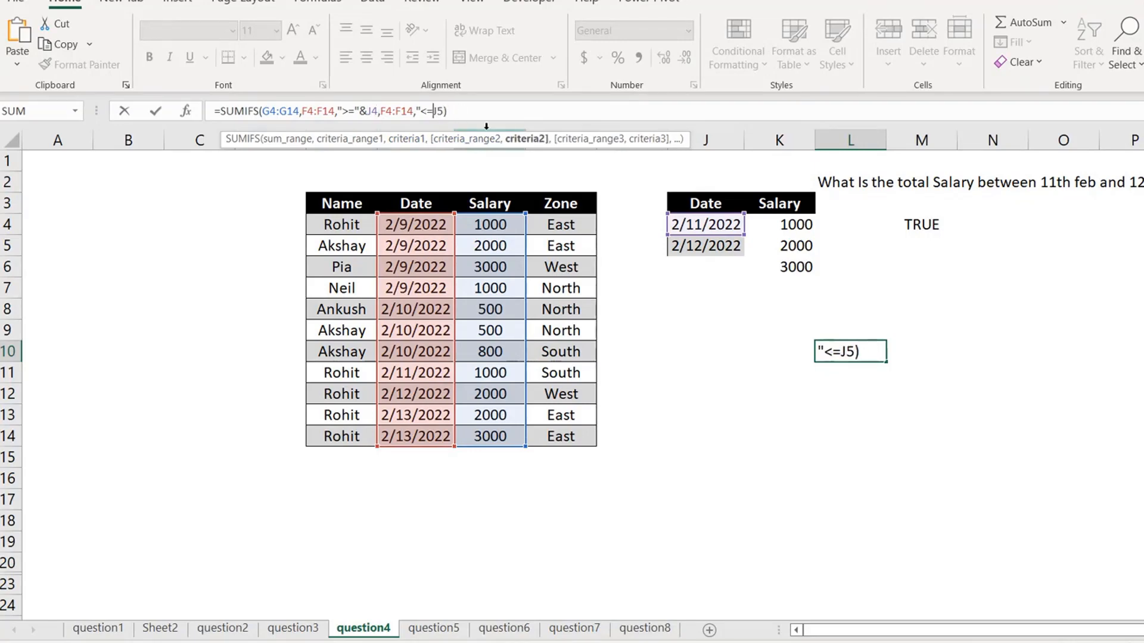
{"action": "type", "text": "\"&"}
{"action": "key", "text": "ctrl+Return"}
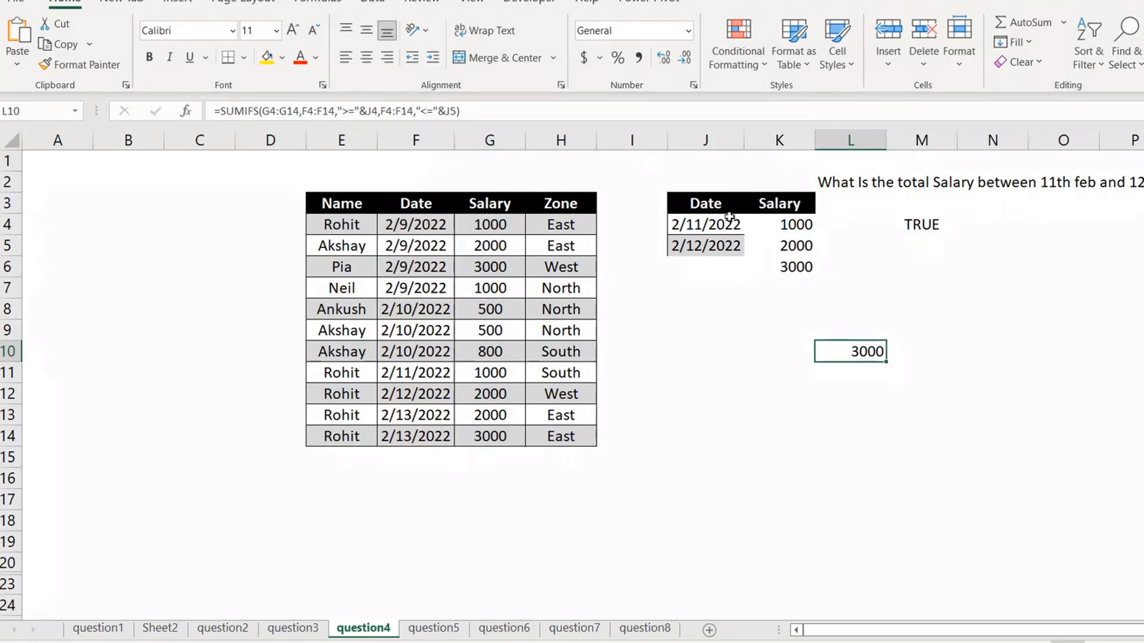
Step: Examine the SUMIF formula in K4 and the date in J4 that it uses as criterion
{"action": "left_click", "coordinate": [795, 218]}
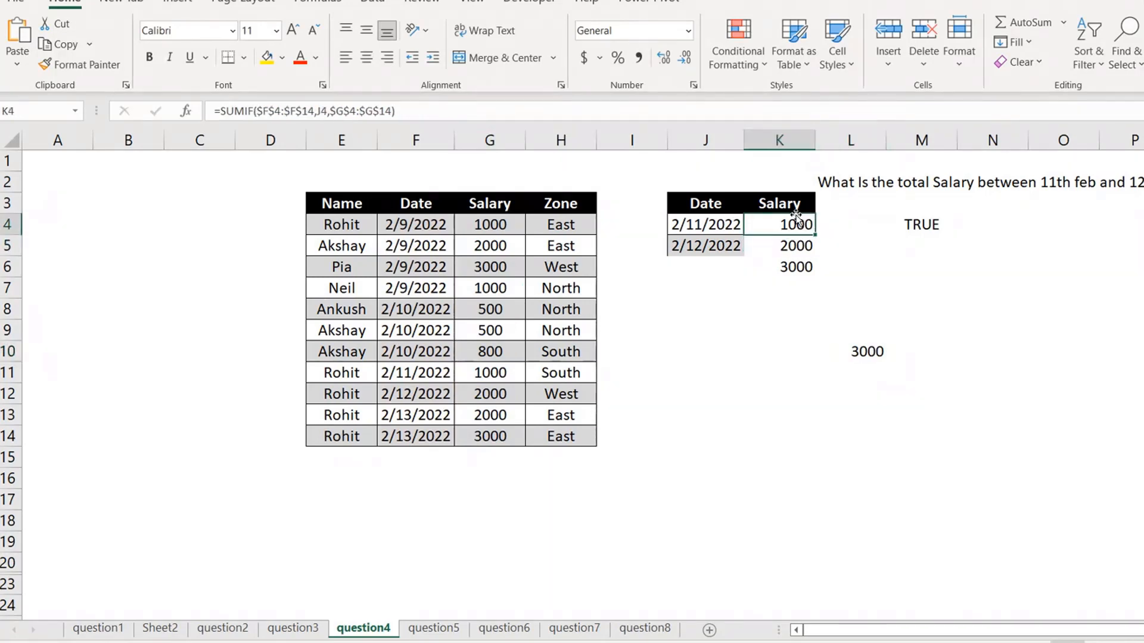
{"action": "key", "text": "Left"}
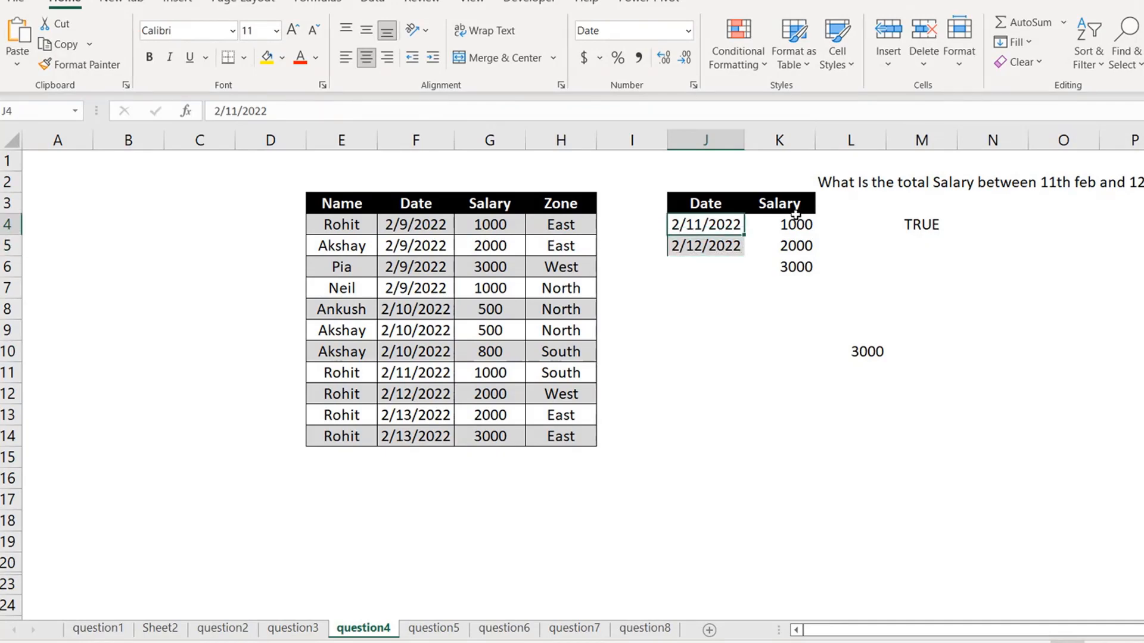
{"action": "left_click", "coordinate": [808, 218]}
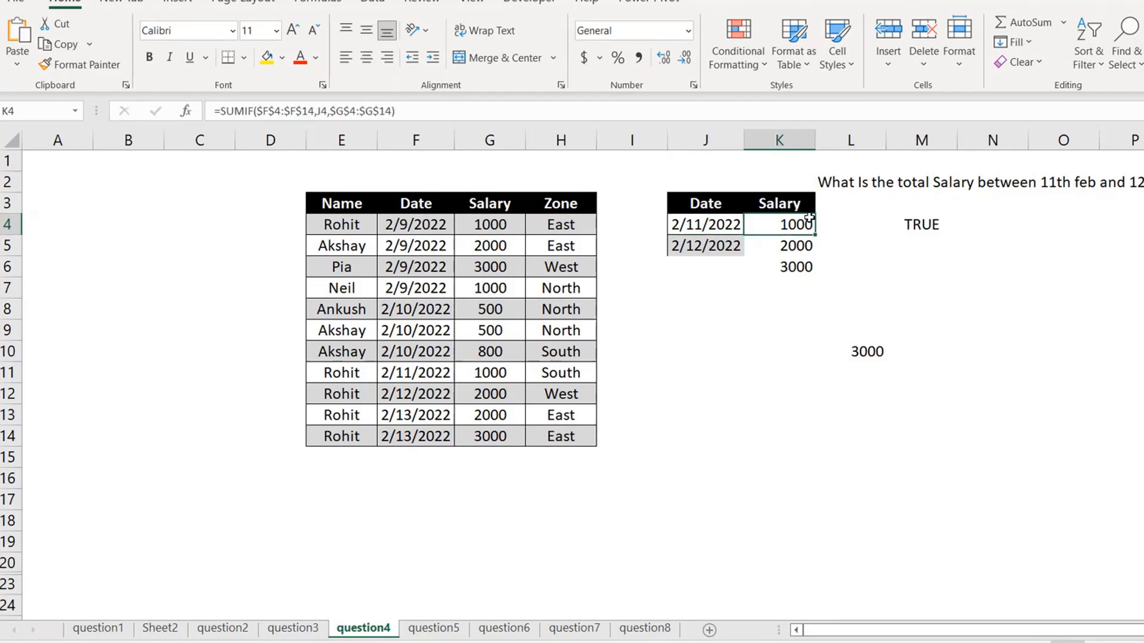
{"action": "left_click", "coordinate": [326, 111]}
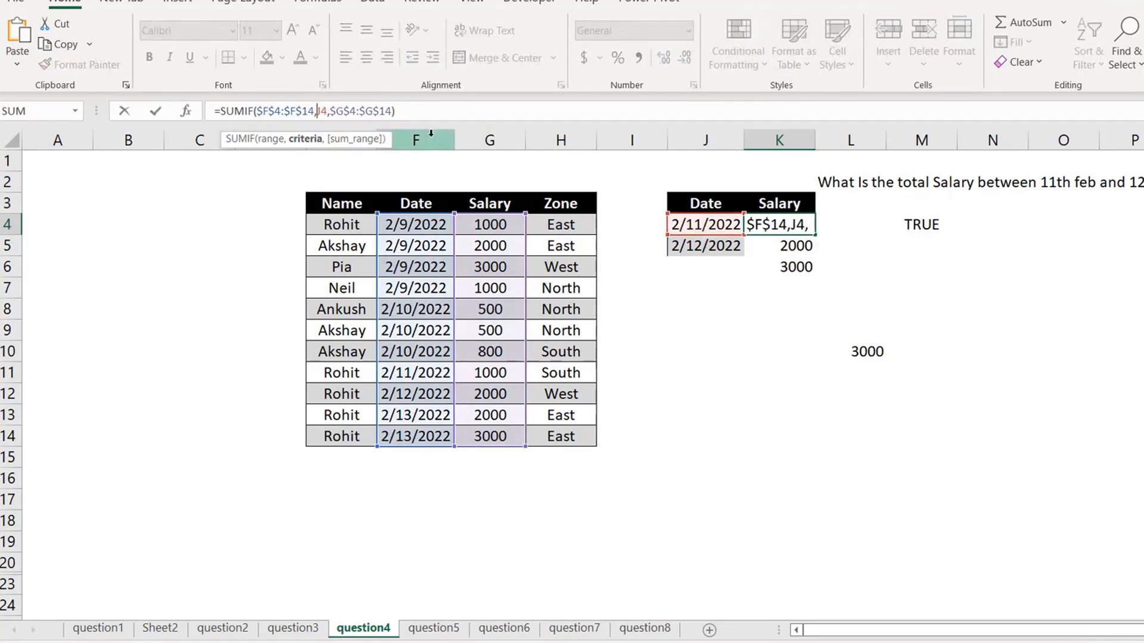
{"action": "key", "text": "Return"}
Step: Compare the question's date range with the dates in J4:J5, the SUM formula in K6 and the SUMIFS formula in L10
{"action": "left_click", "coordinate": [1044, 189]}
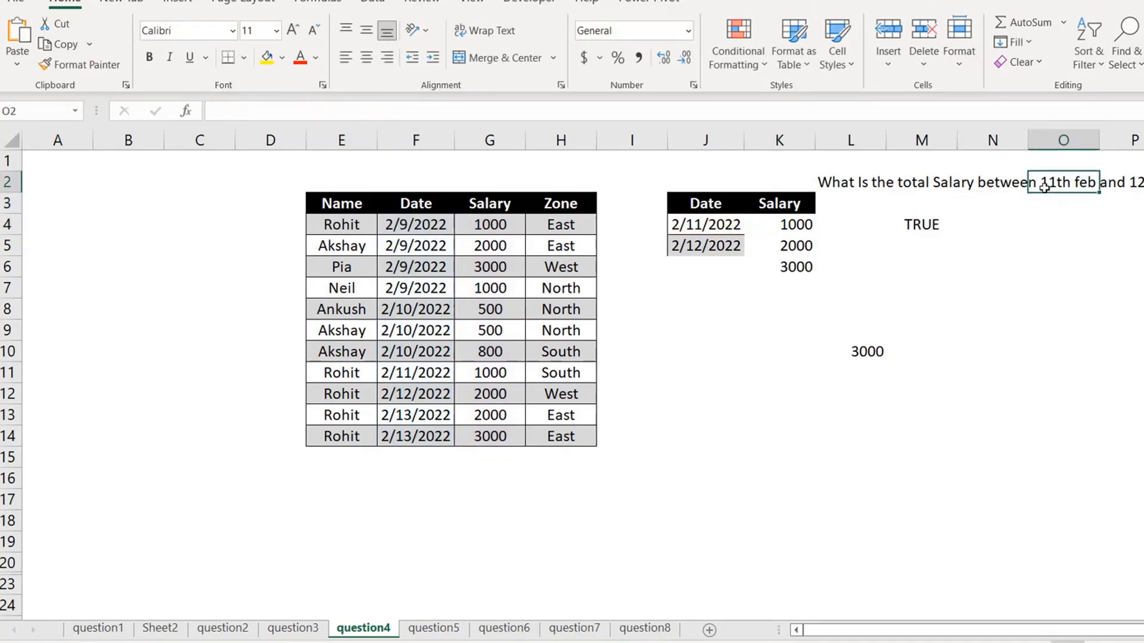
{"action": "left_click", "coordinate": [706, 226]}
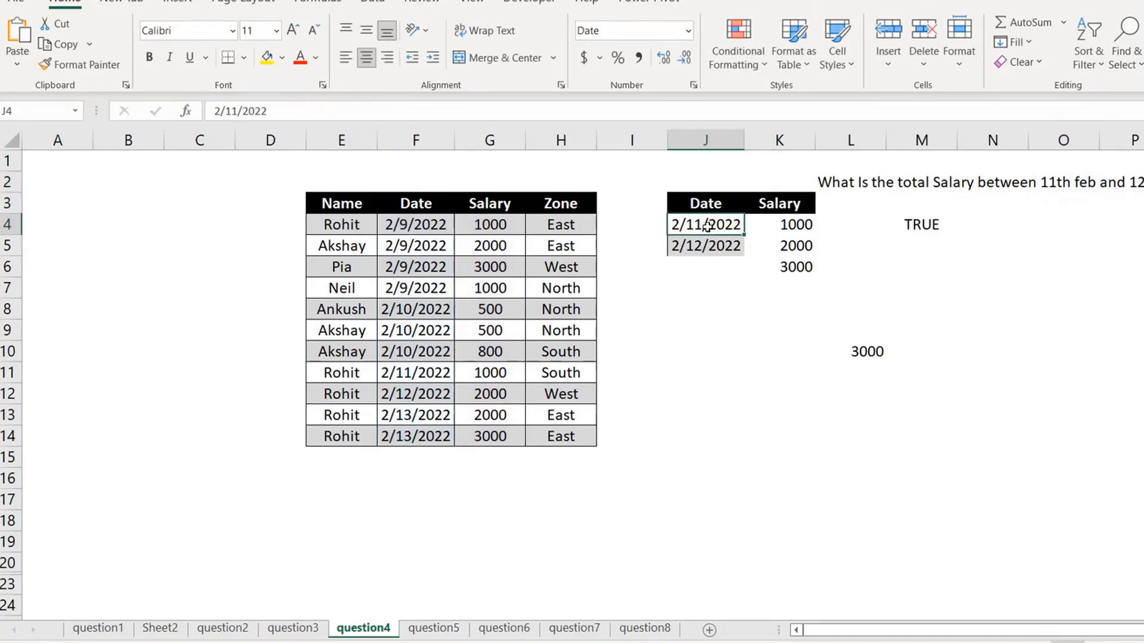
{"action": "key", "text": "Down"}
{"action": "key", "text": "Right"}
{"action": "key", "text": "Down"}
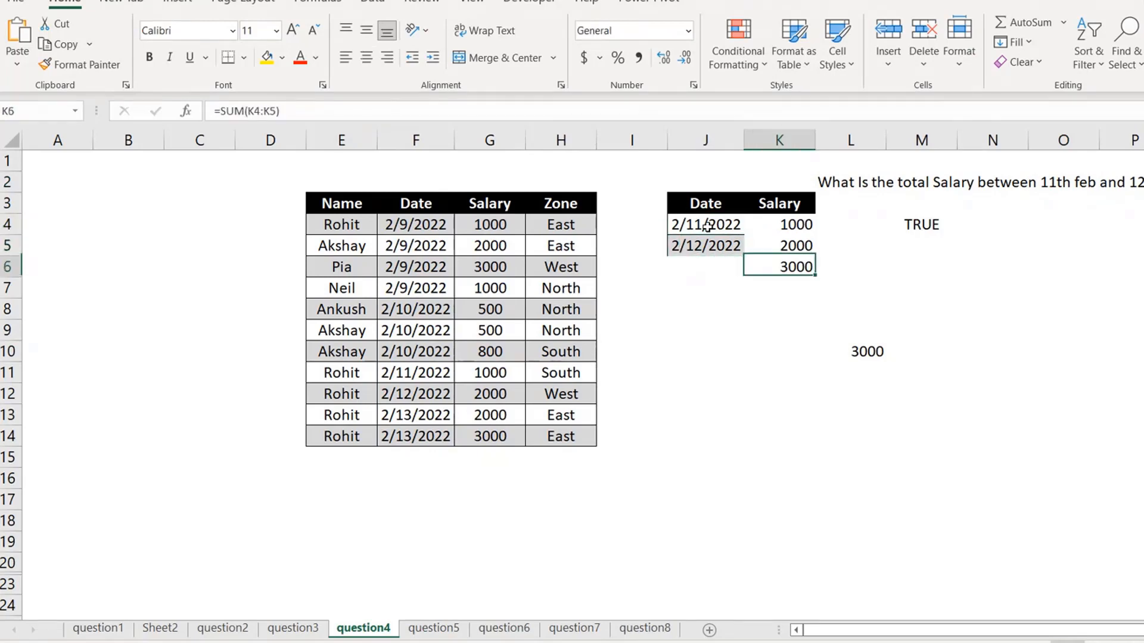
{"action": "key", "text": "Down"}
{"action": "key", "text": "Down"}
{"action": "key", "text": "Down"}
{"action": "key", "text": "Right"}
{"action": "key", "text": "Down"}
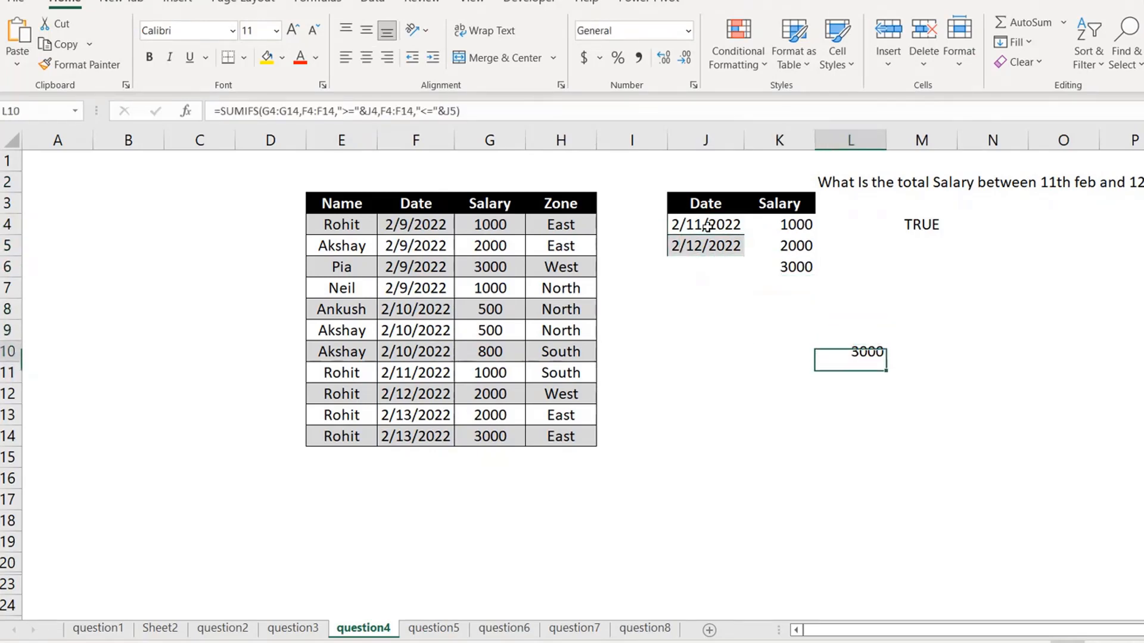
{"action": "left_click", "coordinate": [718, 226]}
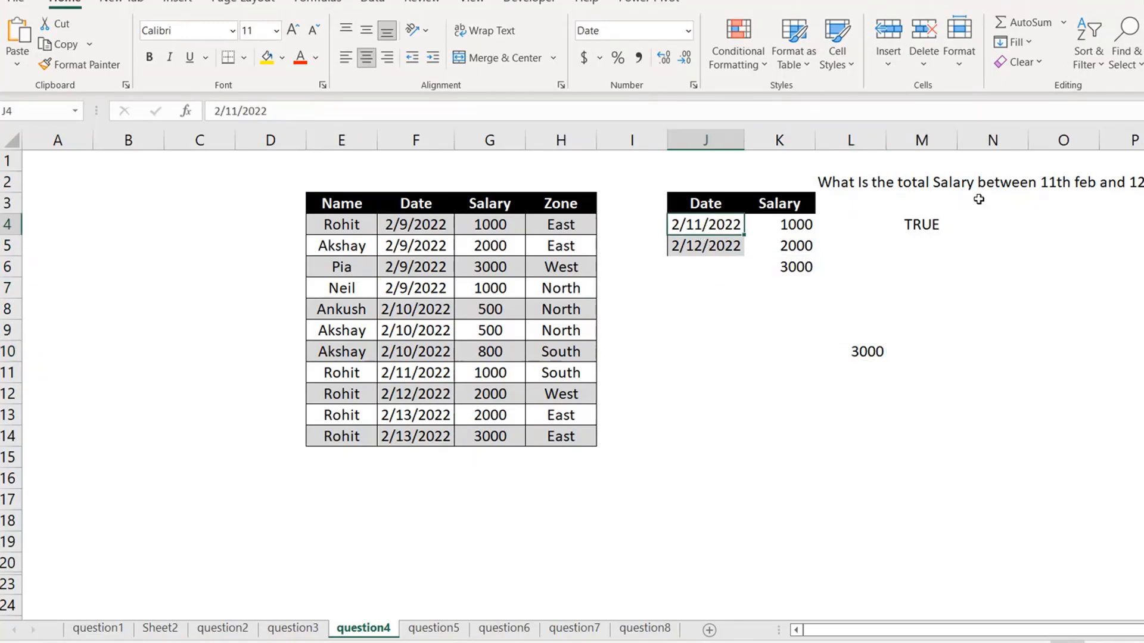
Step: Change the end date in the question text in L2 to 13th feb
{"action": "left_click", "coordinate": [890, 178]}
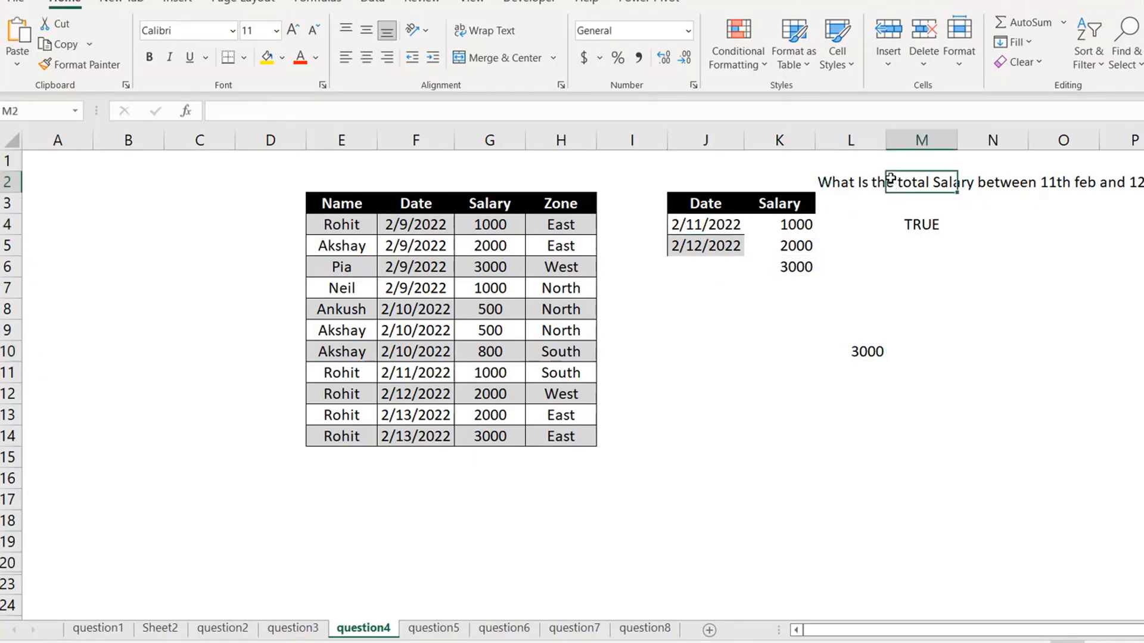
{"action": "left_click", "coordinate": [842, 180]}
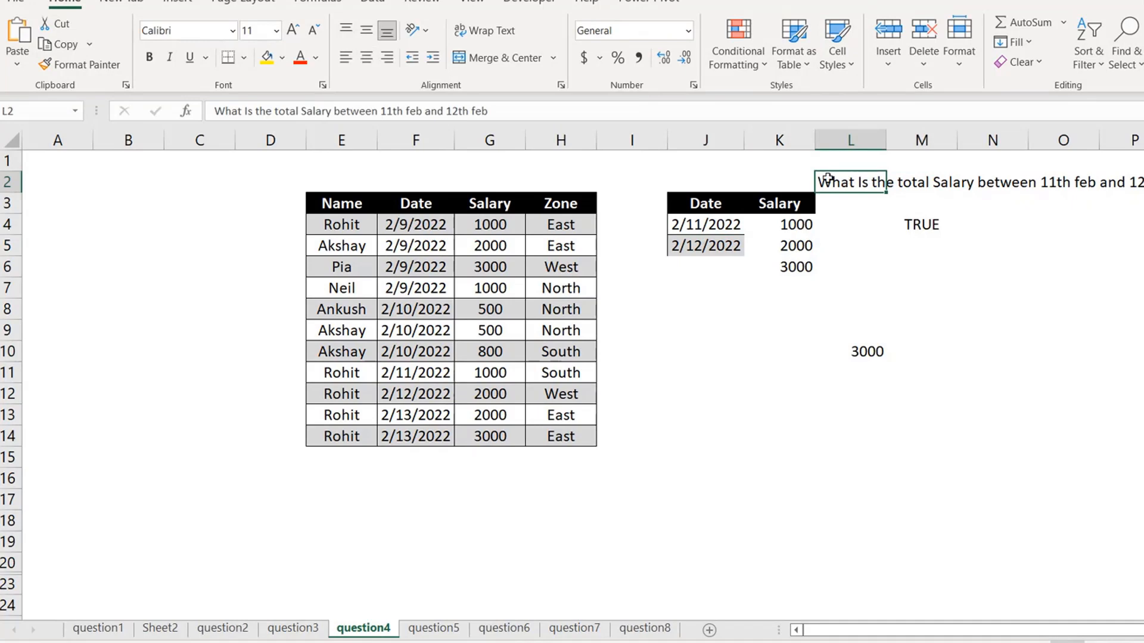
{"action": "left_click", "coordinate": [459, 110]}
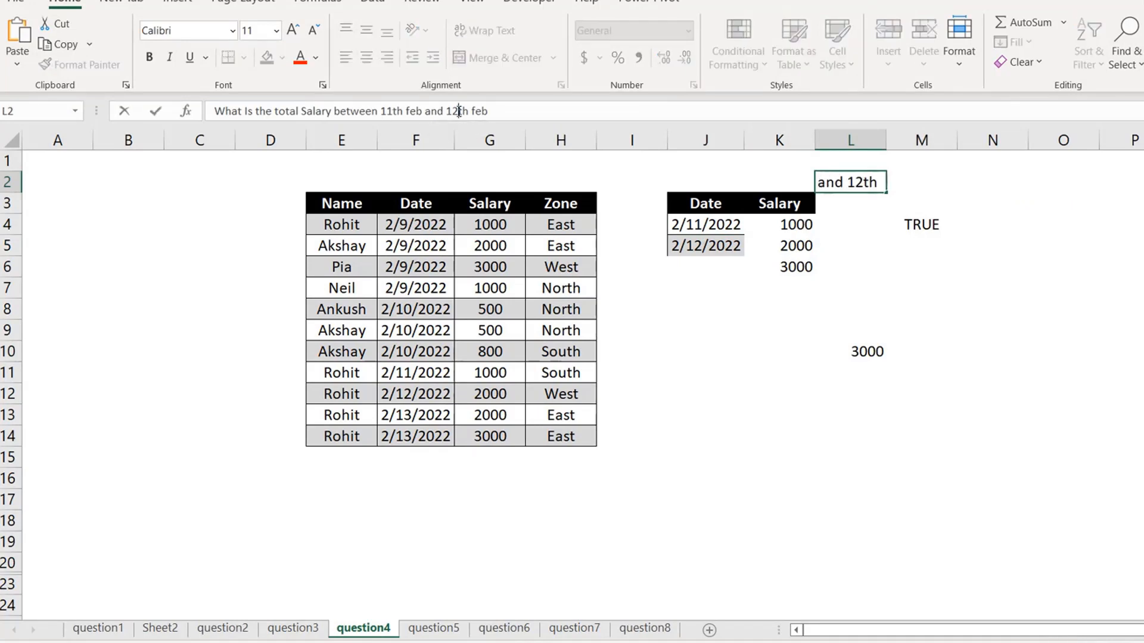
{"action": "key", "text": "BackSpace"}
{"action": "type", "text": "3"}
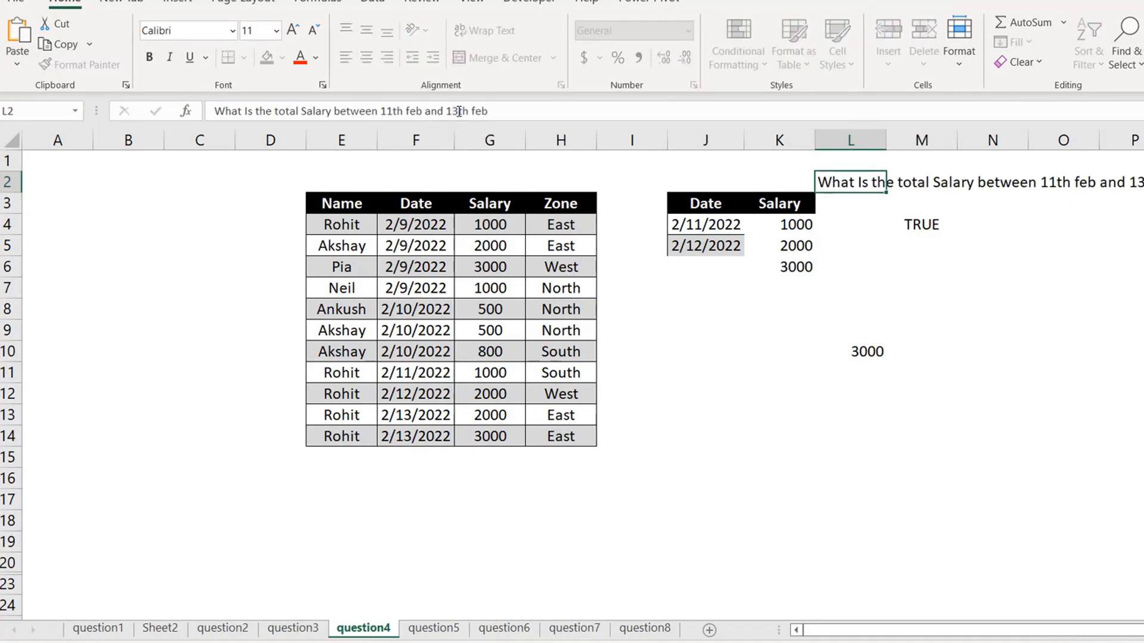
{"action": "key", "text": "Return"}
Step: Set the end date in J5 to 2/13/2022
{"action": "left_click", "coordinate": [713, 251]}
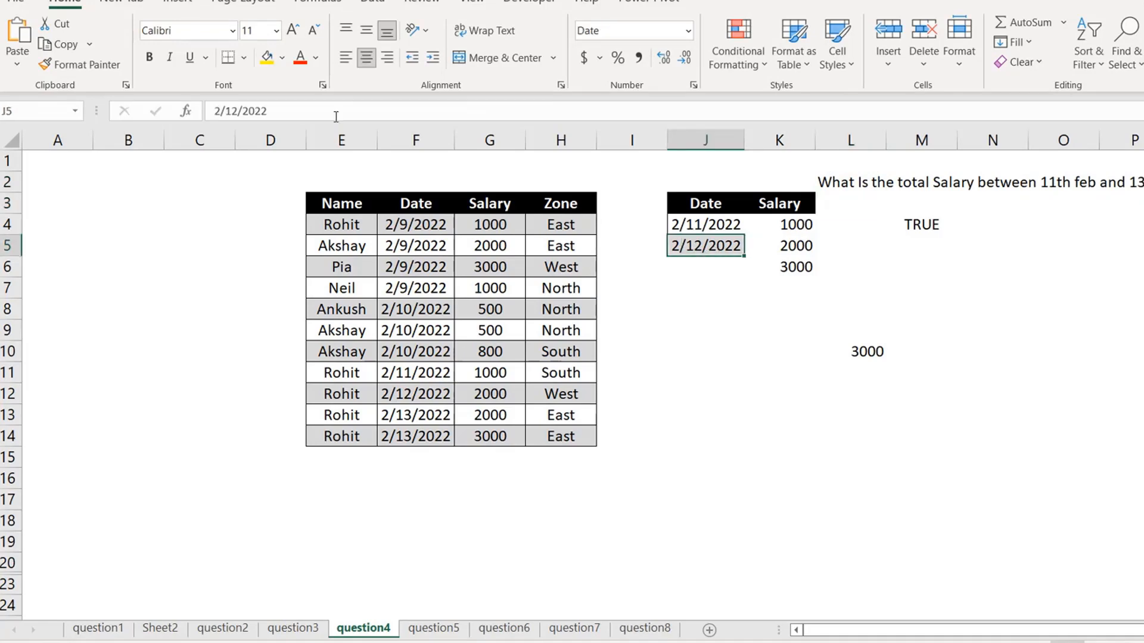
{"action": "left_click", "coordinate": [237, 110]}
{"action": "key", "text": "BackSpace"}
{"action": "type", "text": "3"}
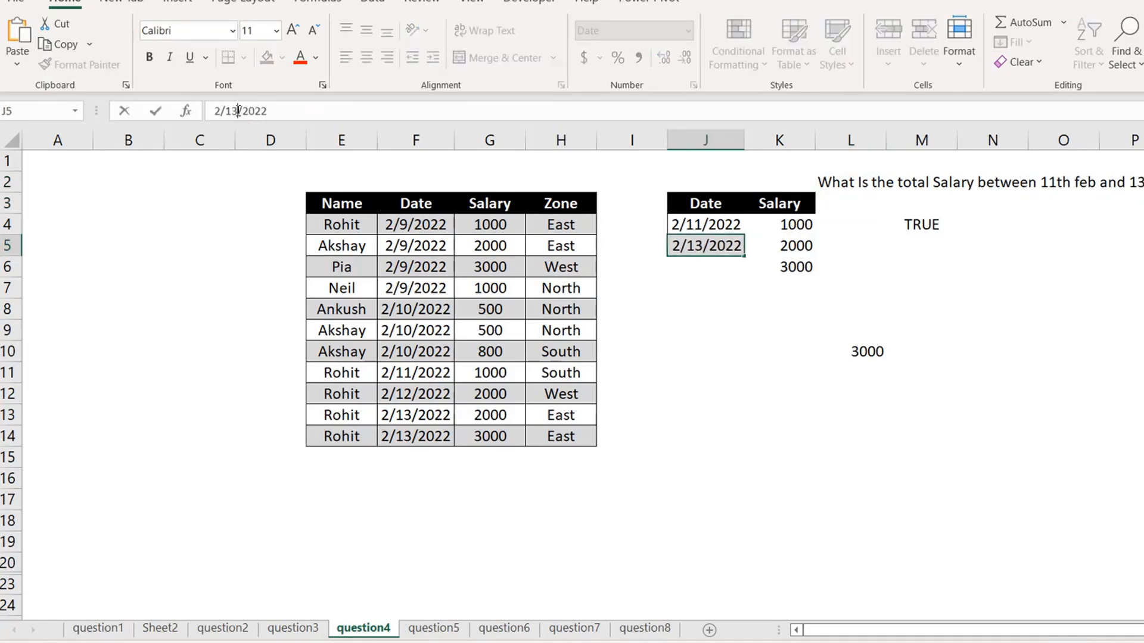
{"action": "key", "text": "Return"}
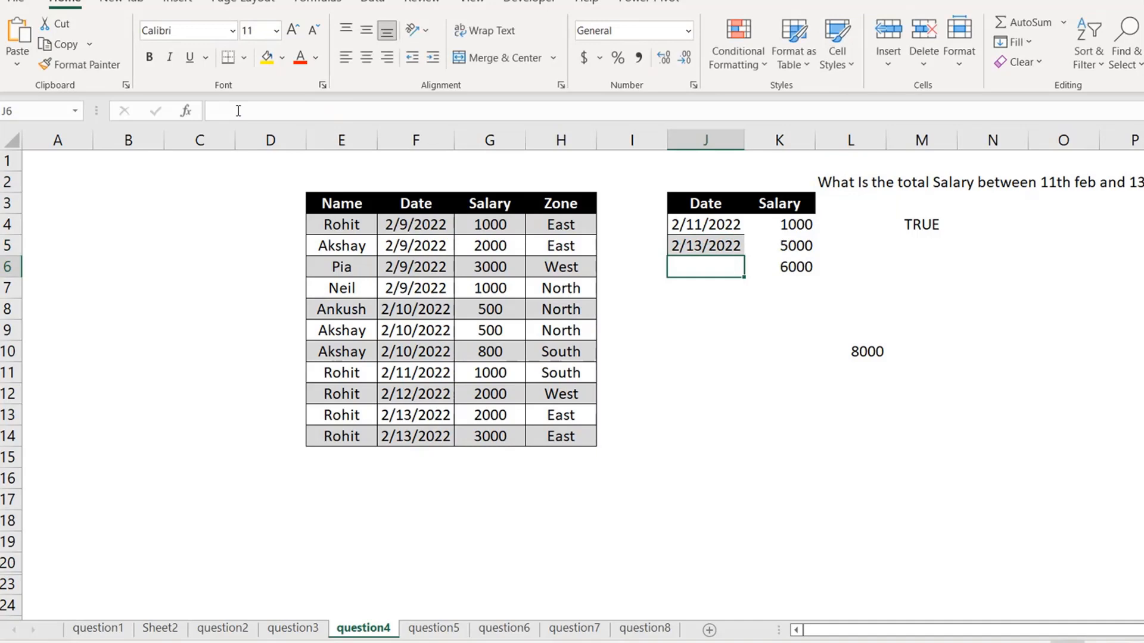
Step: Compare the totals in L10 and K6 against the start and end dates in J4:J5
{"action": "left_click", "coordinate": [866, 346]}
{"action": "left_click", "coordinate": [795, 262]}
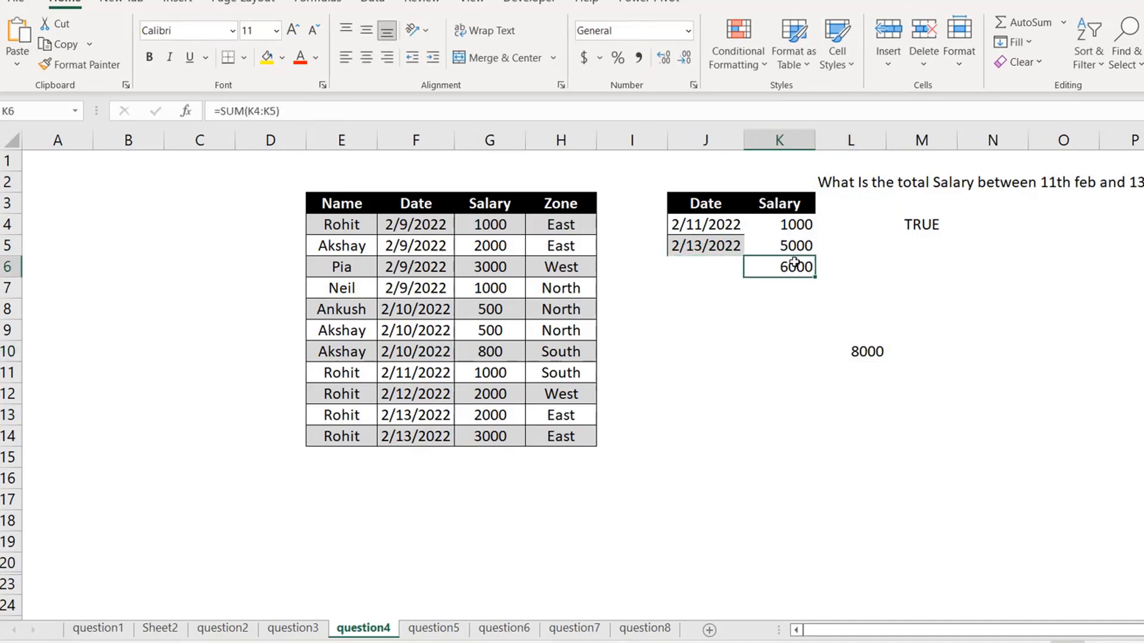
{"action": "left_click", "coordinate": [712, 225]}
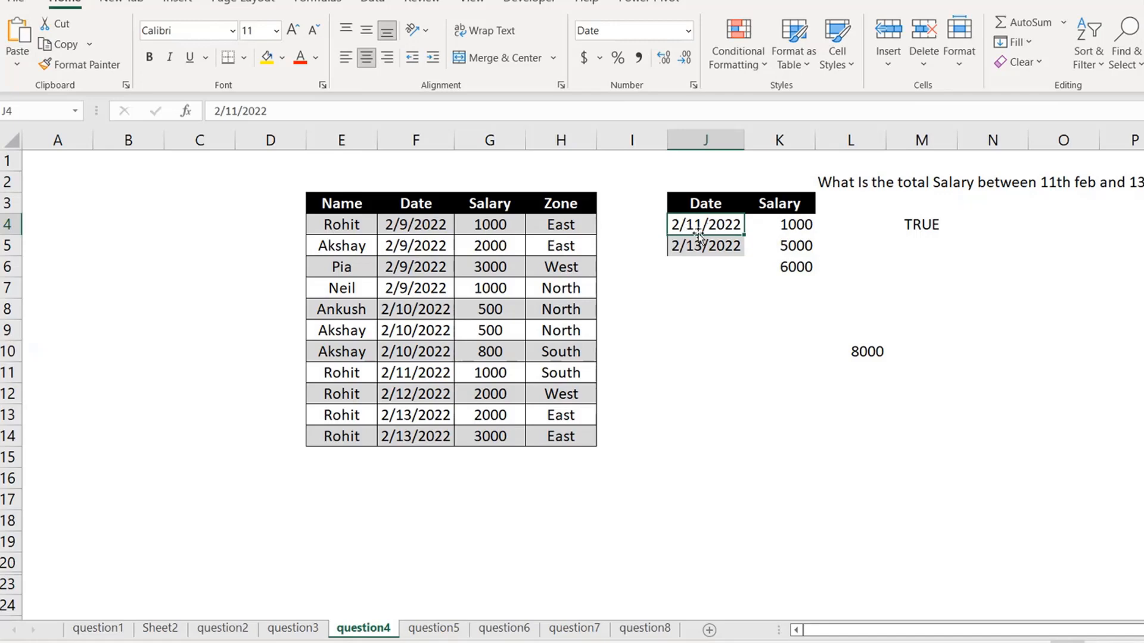
{"action": "left_click", "coordinate": [698, 250]}
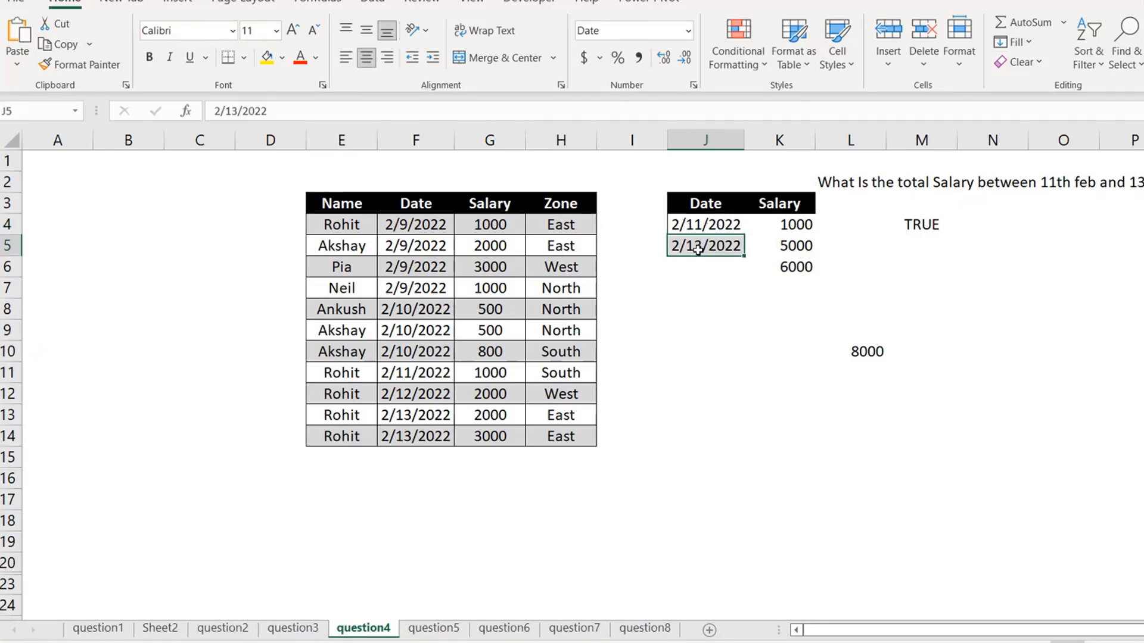
{"action": "left_click", "coordinate": [799, 225]}
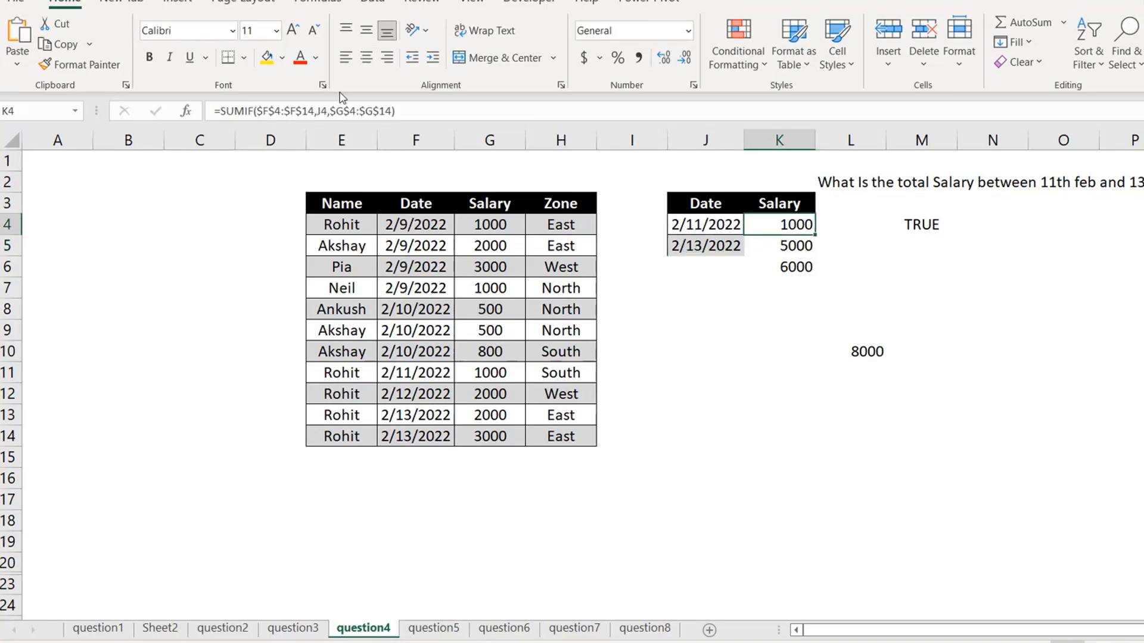
{"action": "left_click", "coordinate": [318, 112]}
{"action": "type", "text": ">="}
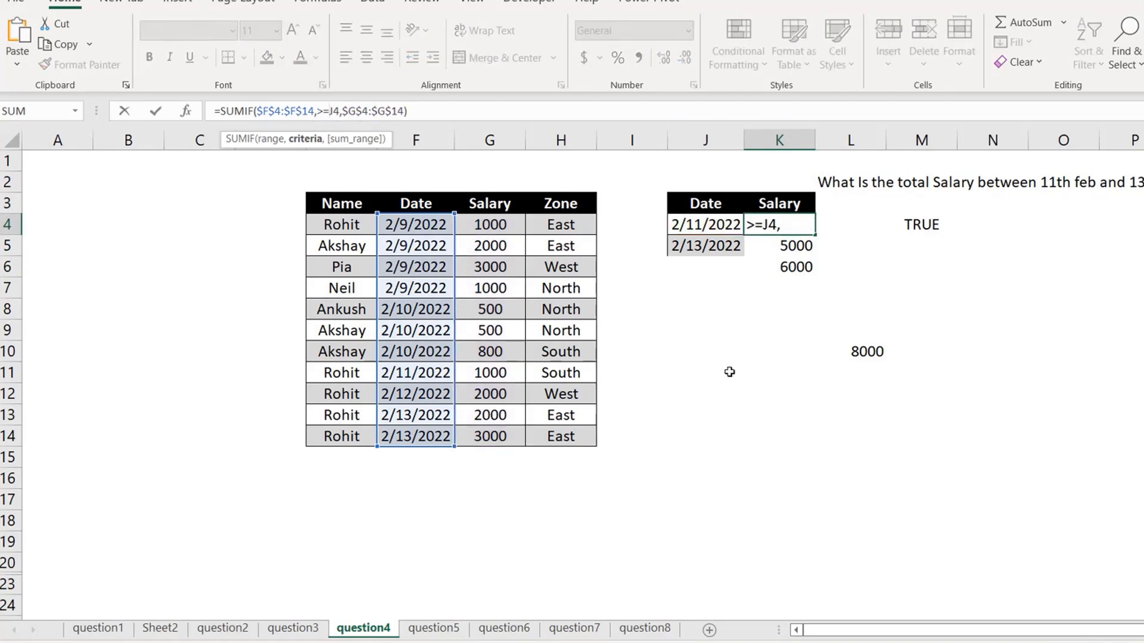
{"action": "key", "text": "Escape"}
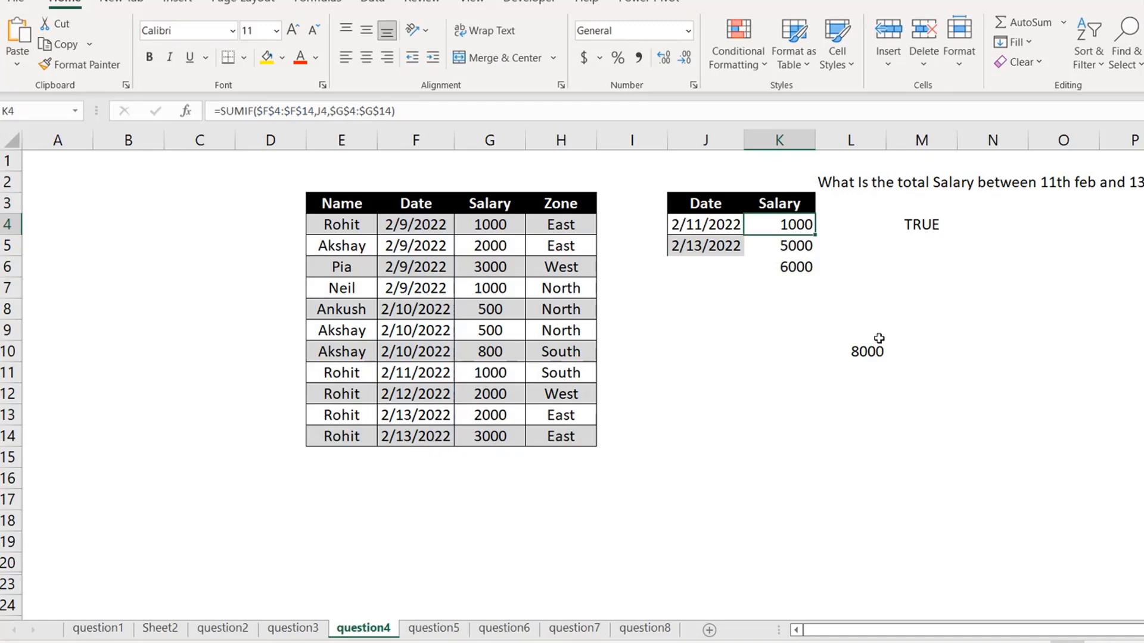
Step: Check the SUMIFS formula in L10, then unhide rows 21 and 22 and enter 0 as the obtained marks in D22
{"action": "left_click", "coordinate": [872, 355]}
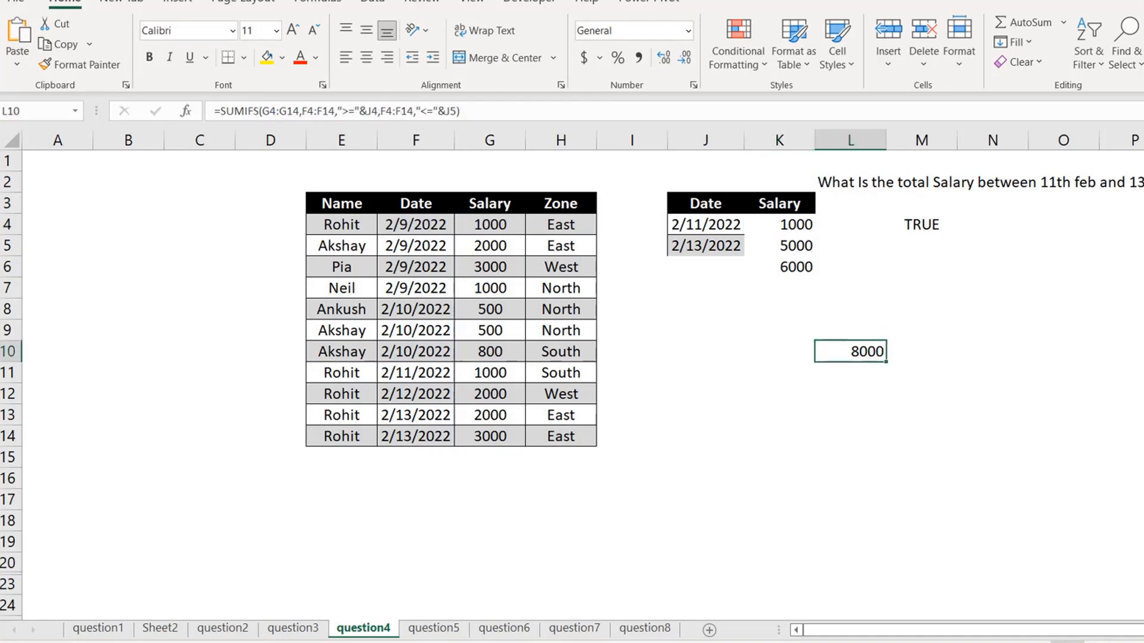
{"action": "left_click", "coordinate": [59, 563]}
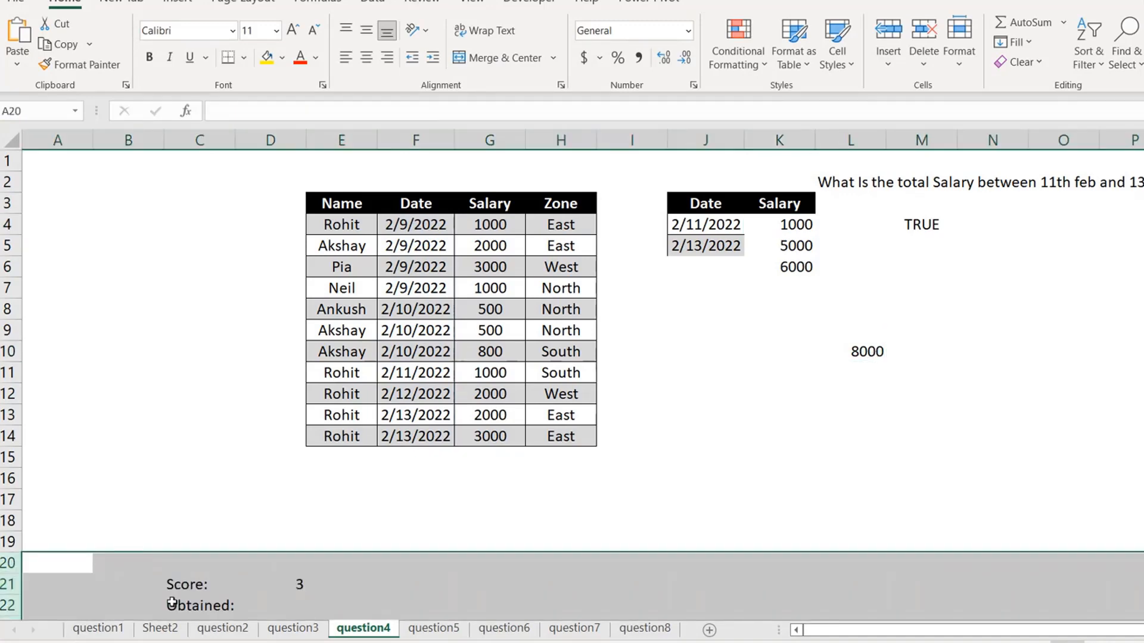
{"action": "left_click", "coordinate": [270, 605]}
{"action": "type", "text": "0"}
{"action": "key", "text": "Return"}
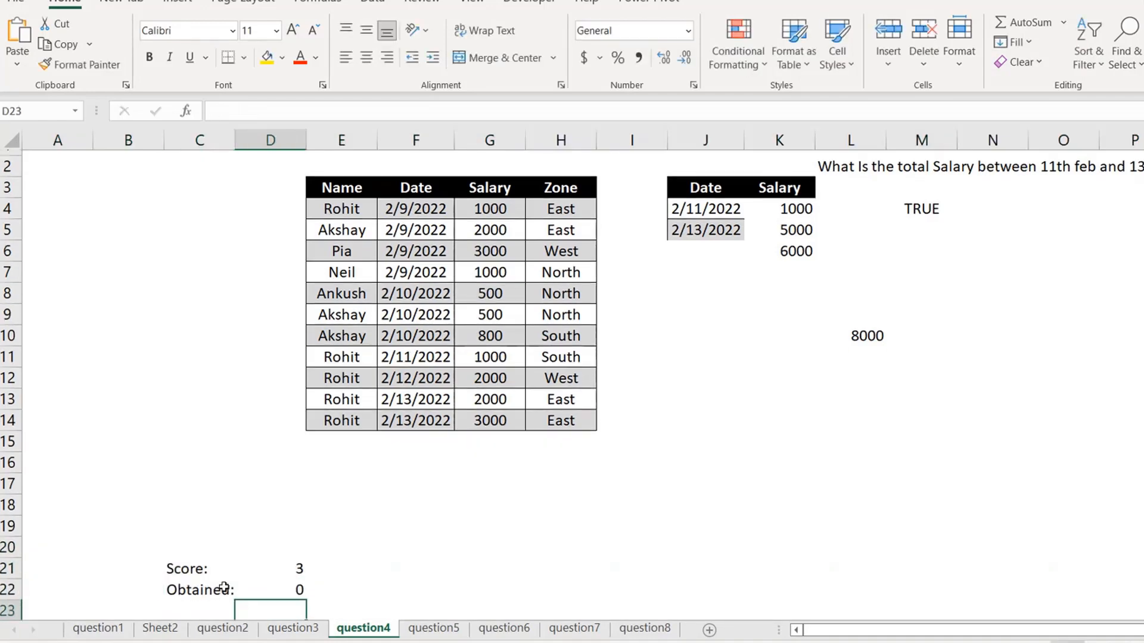
Step: Open the question5 sheet, check the Status formula in G4 against the criteria in K1:K4, and look up the table's name
{"action": "left_click", "coordinate": [430, 630]}
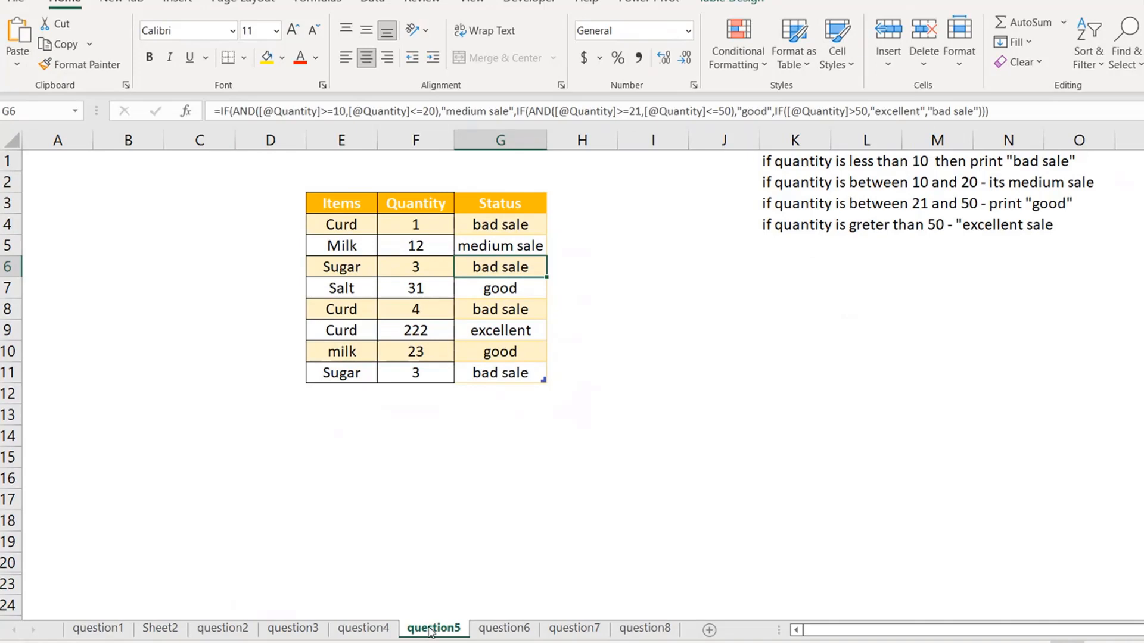
{"action": "left_click", "coordinate": [591, 459]}
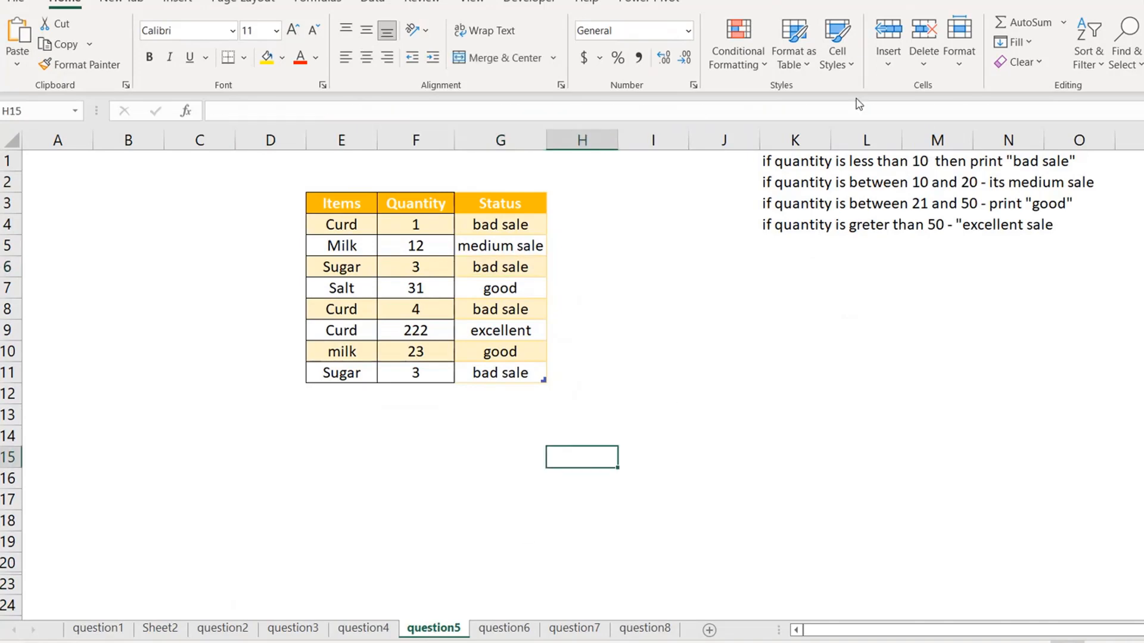
{"action": "left_click", "coordinate": [784, 161]}
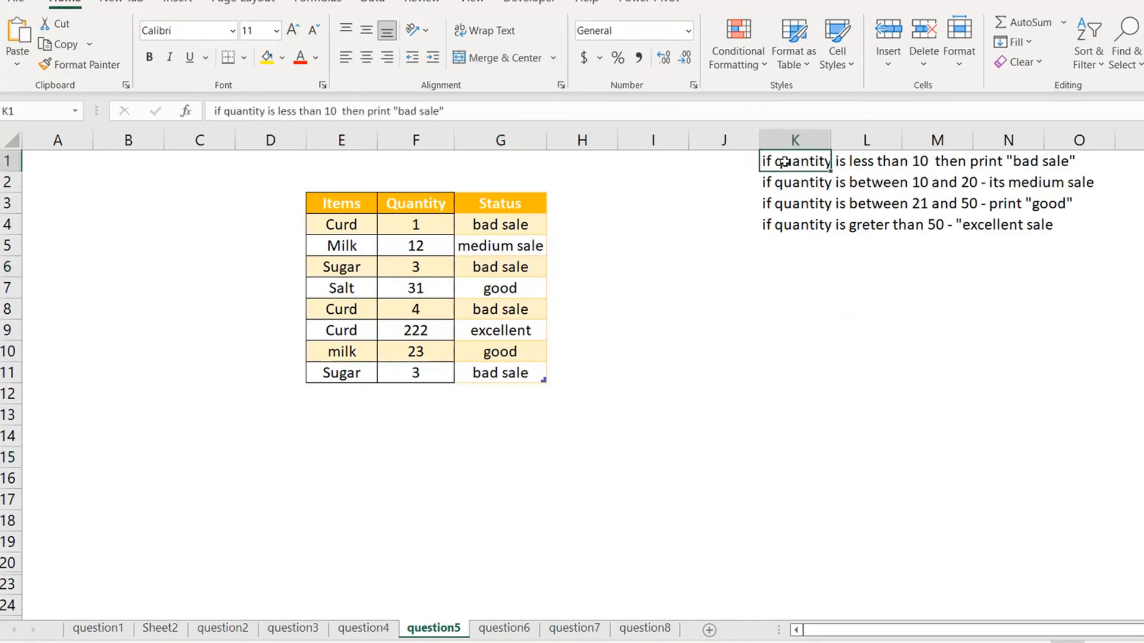
{"action": "left_click", "coordinate": [506, 231]}
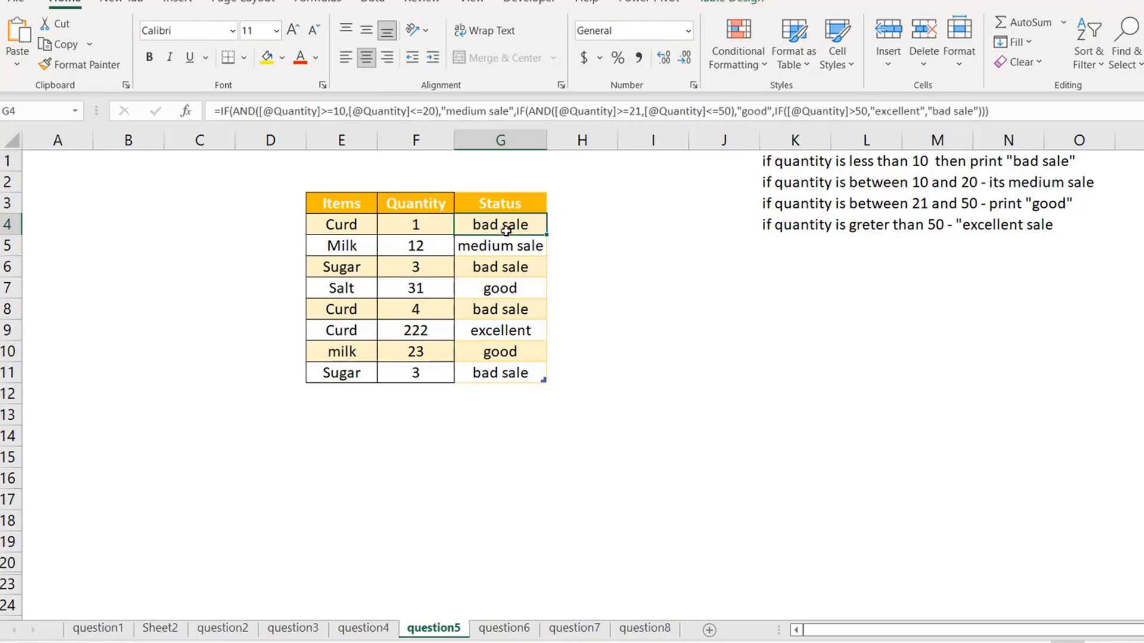
{"action": "left_click", "coordinate": [271, 110]}
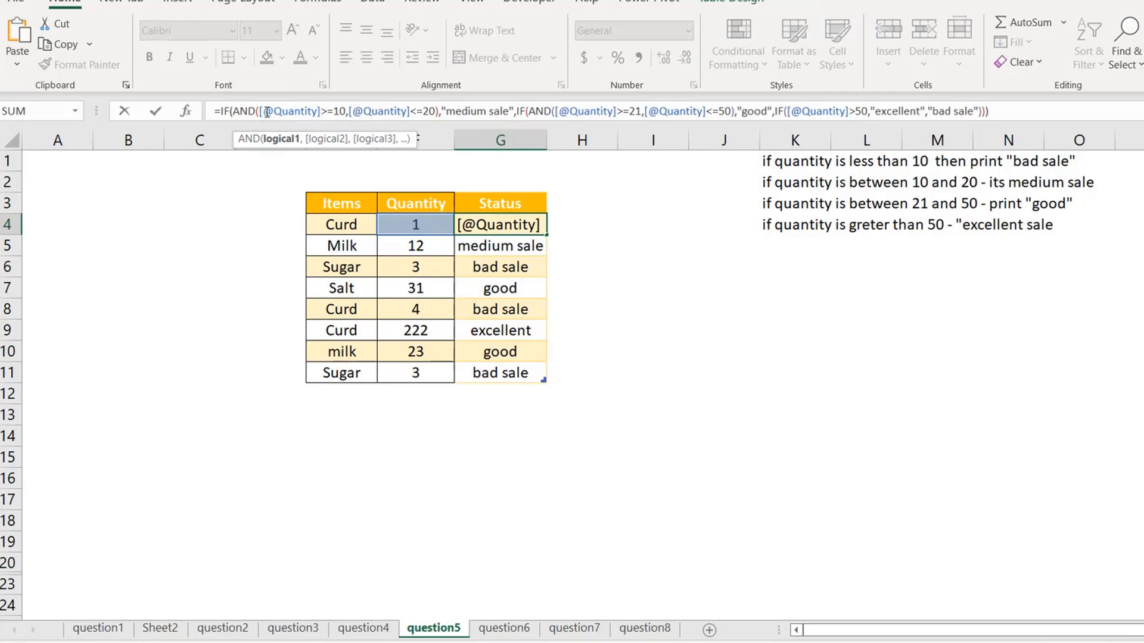
{"action": "left_click", "coordinate": [383, 225]}
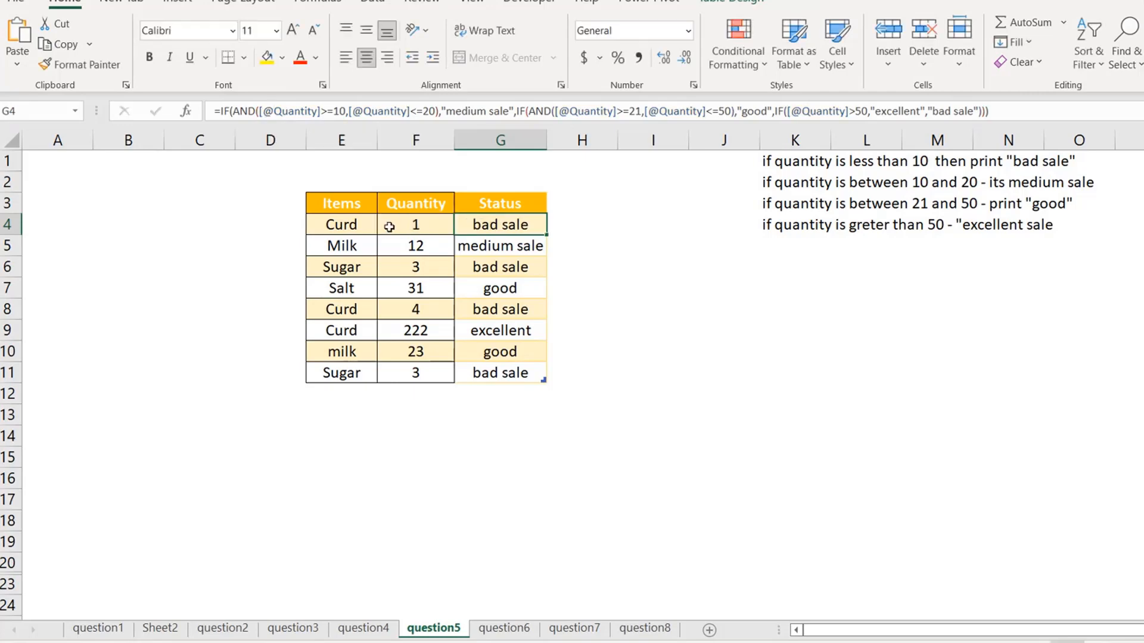
{"action": "left_click", "coordinate": [708, 4]}
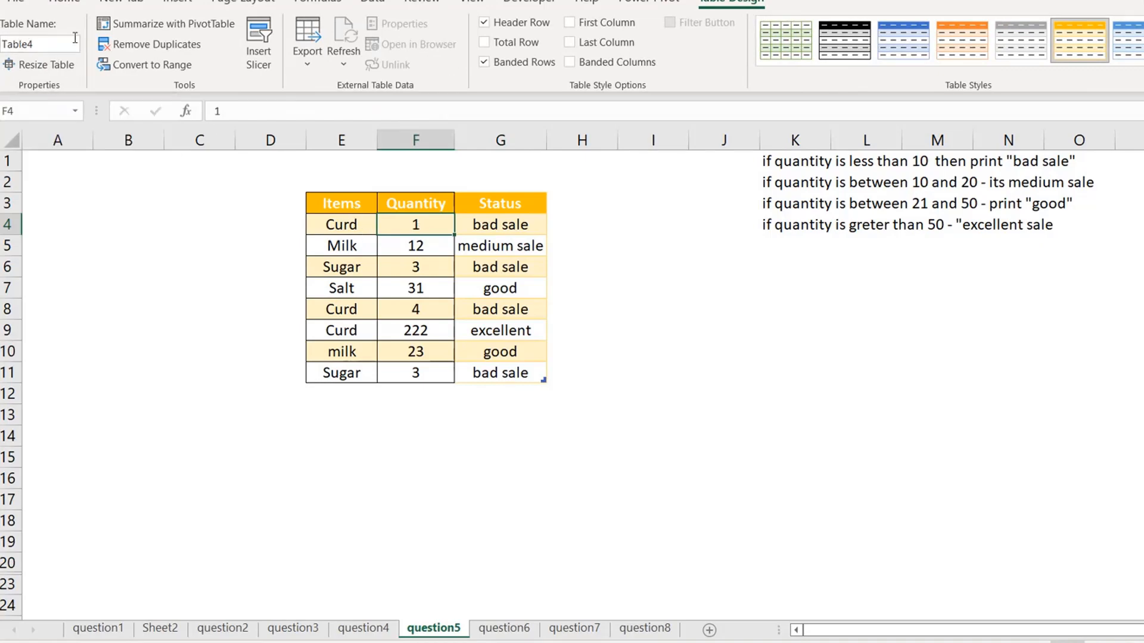
Step: Test a plain cell reference by entering =F6 in K10, and clear the cell
{"action": "left_click", "coordinate": [395, 247]}
{"action": "left_click", "coordinate": [799, 360]}
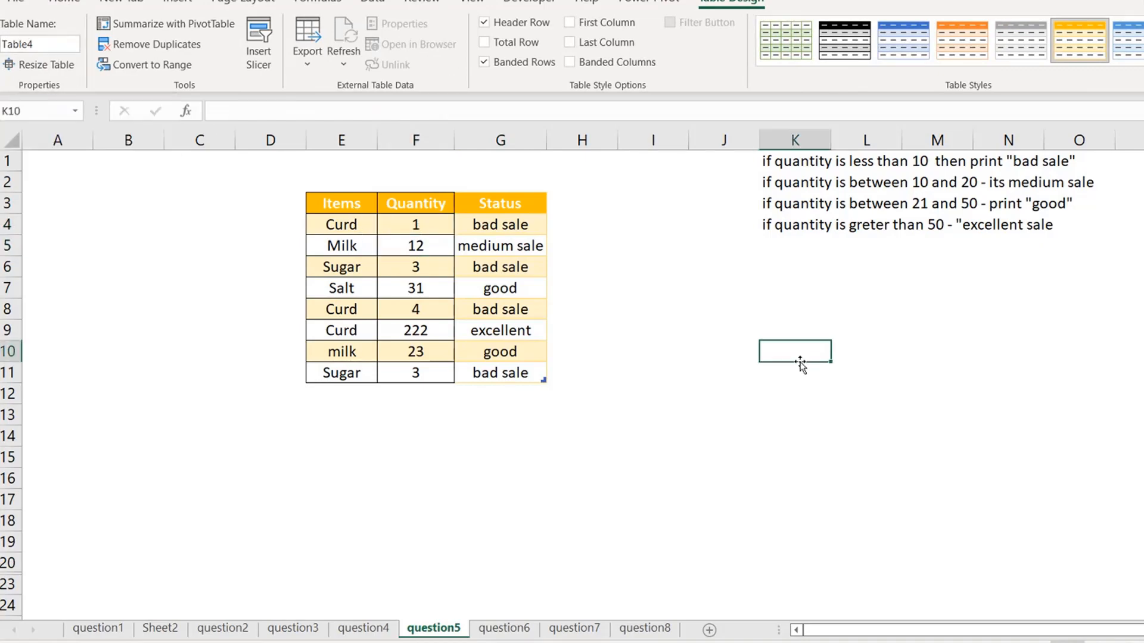
{"action": "type", "text": "="}
{"action": "left_click", "coordinate": [389, 263]}
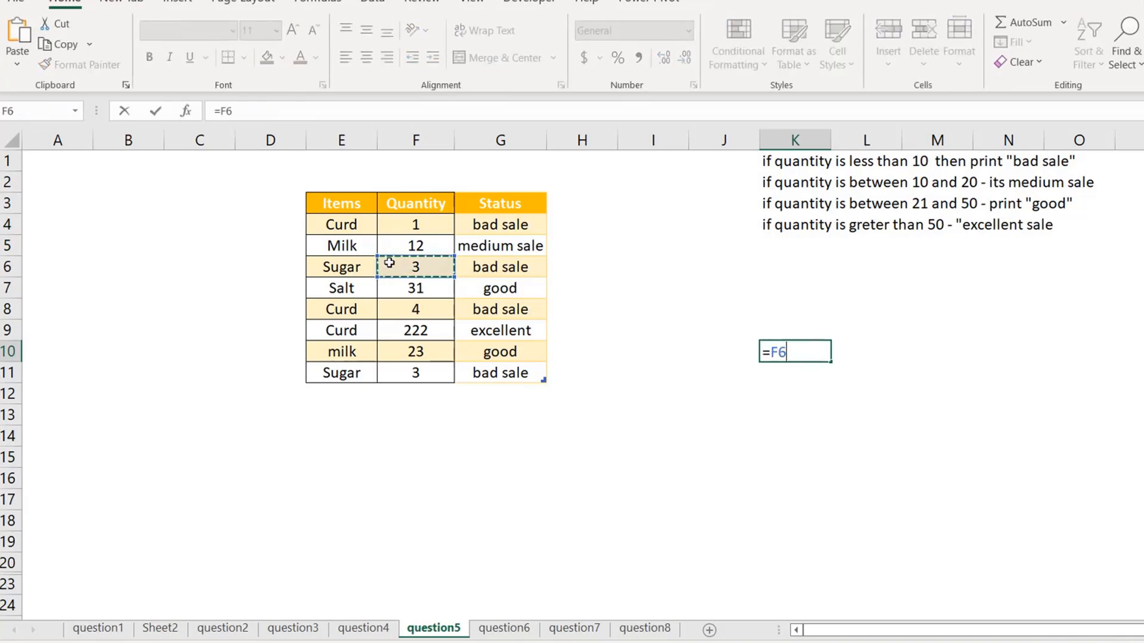
{"action": "key", "text": "Return"}
{"action": "key", "text": "Up"}
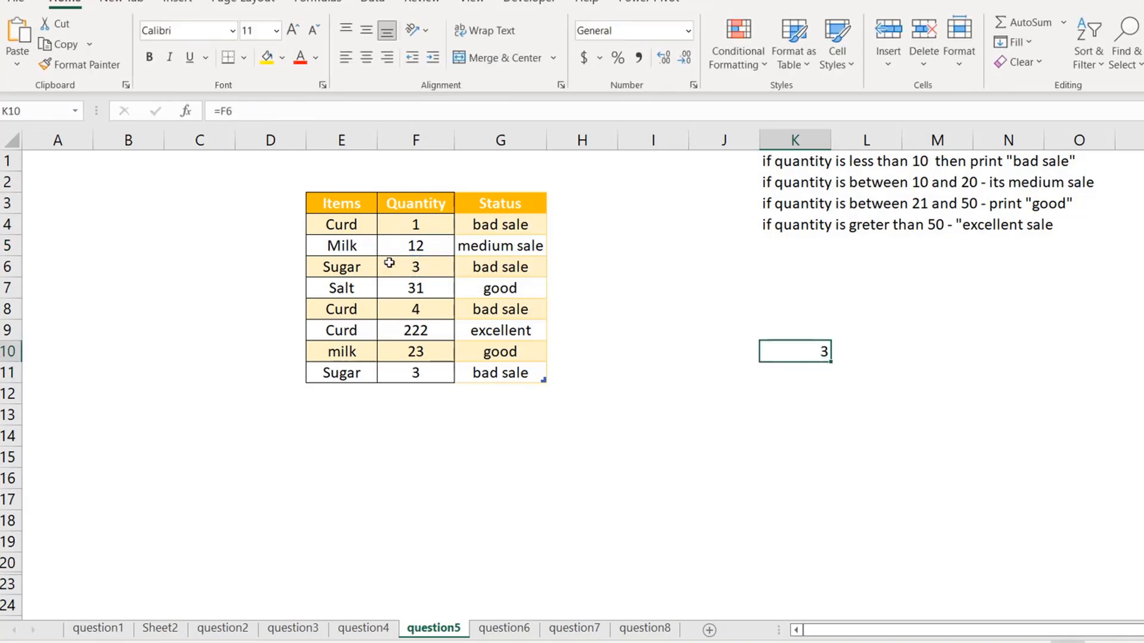
{"action": "key", "text": "Delete"}
Step: Try starting an IF formula in I4 that references the first Quantity value in F4
{"action": "left_click", "coordinate": [507, 226]}
{"action": "left_click", "coordinate": [627, 225]}
{"action": "type", "text": "=if("}
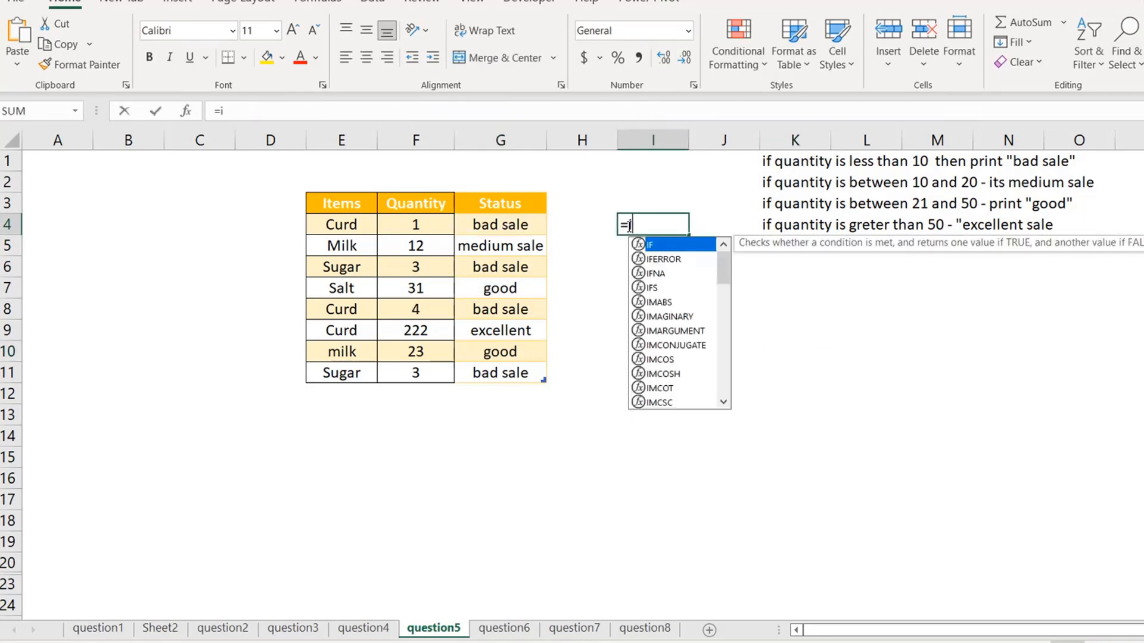
{"action": "key", "text": "Left"}
{"action": "key", "text": "Left"}
{"action": "key", "text": "Left"}
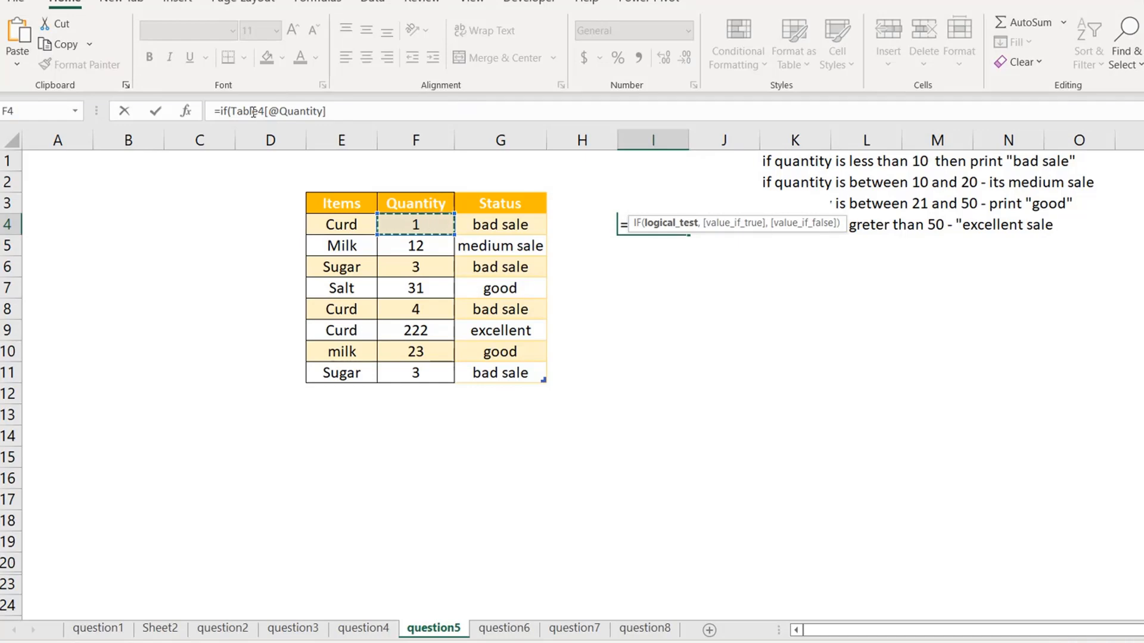
{"action": "key", "text": "Escape"}
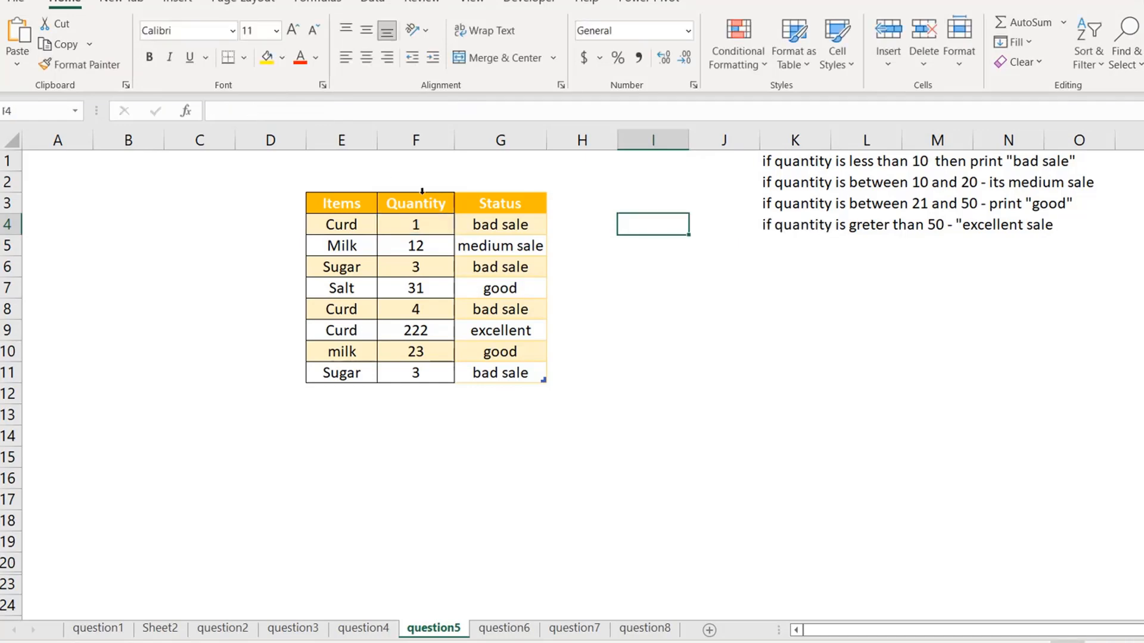
Step: Convert the items table to a normal range and remove the question5! sheet prefix from the references in the Status formulas
{"action": "left_click", "coordinate": [533, 221]}
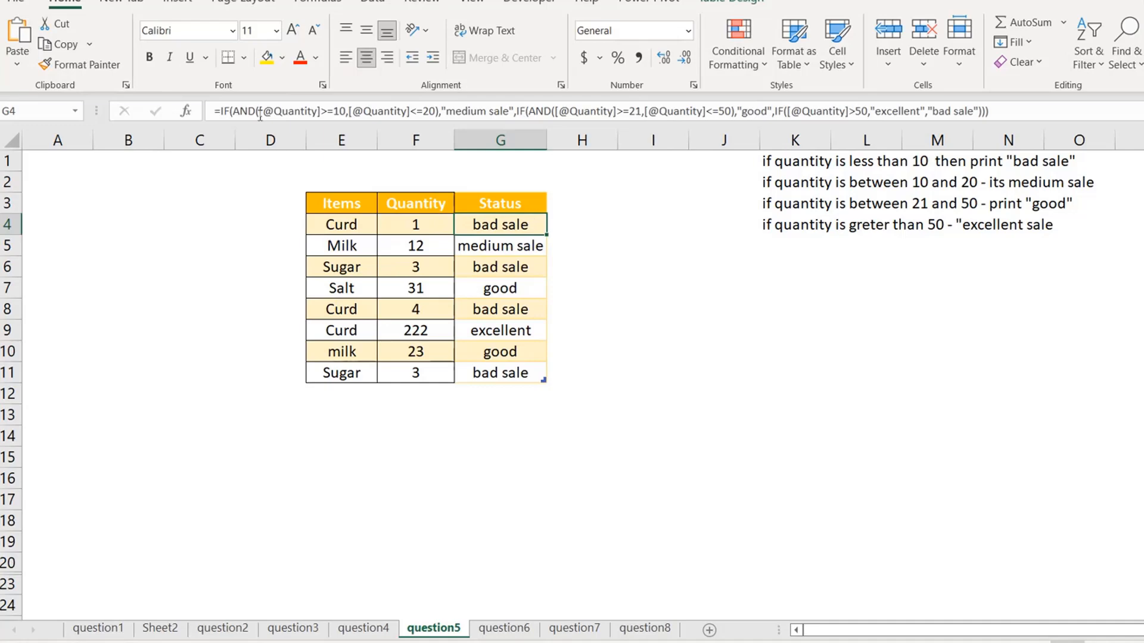
{"action": "left_click", "coordinate": [356, 216]}
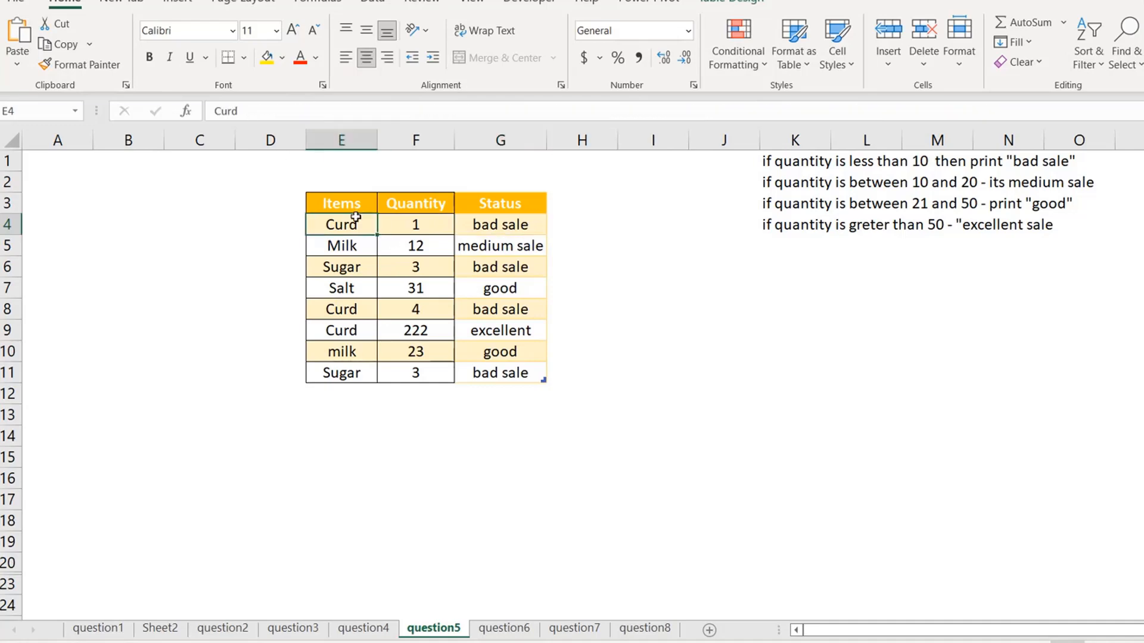
{"action": "left_click", "coordinate": [726, 4]}
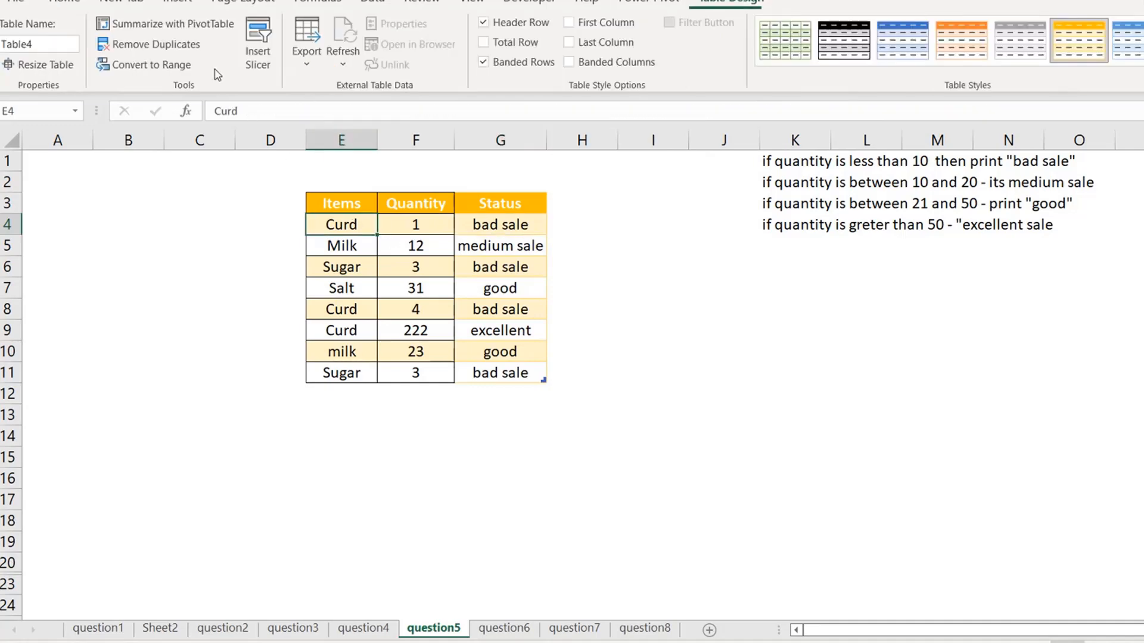
{"action": "left_click", "coordinate": [152, 66]}
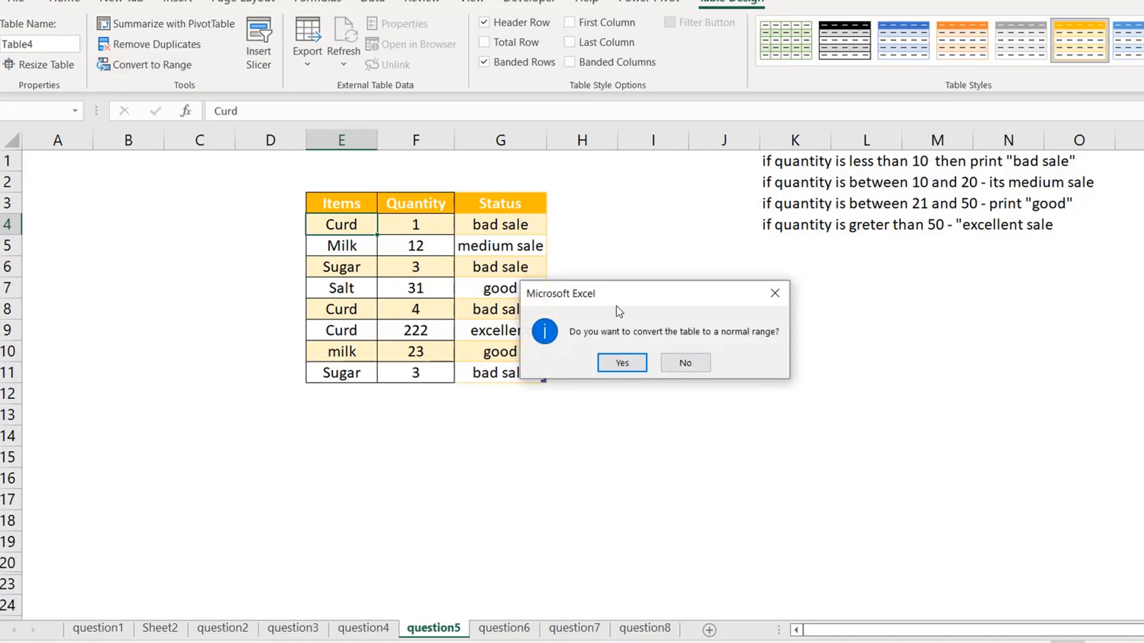
{"action": "left_click", "coordinate": [622, 368]}
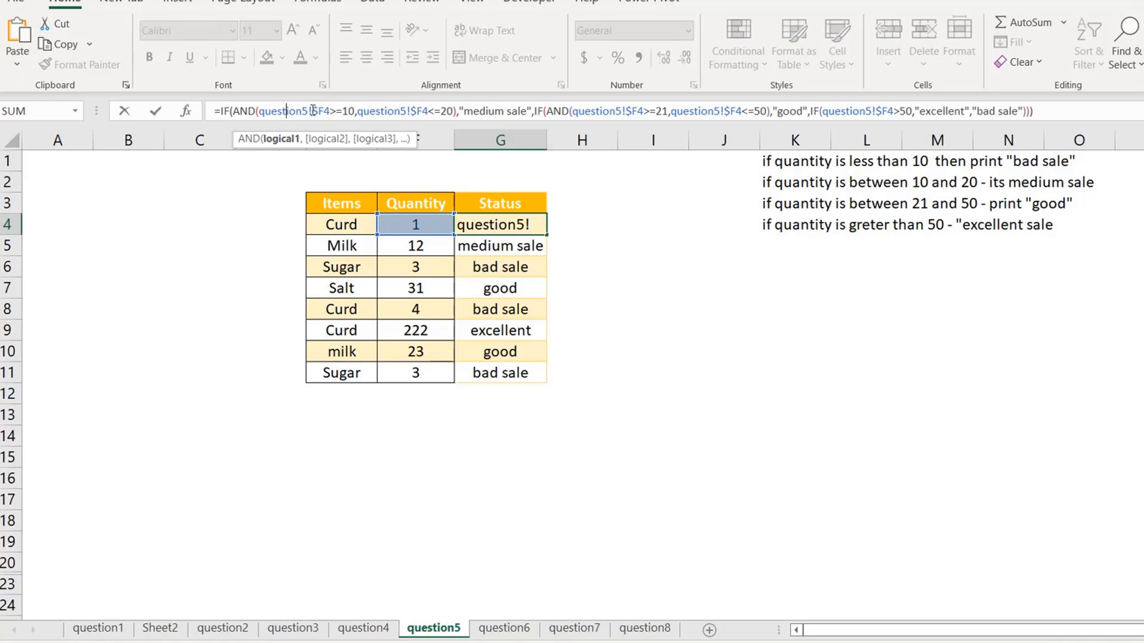
{"action": "left_click", "coordinate": [312, 111]}
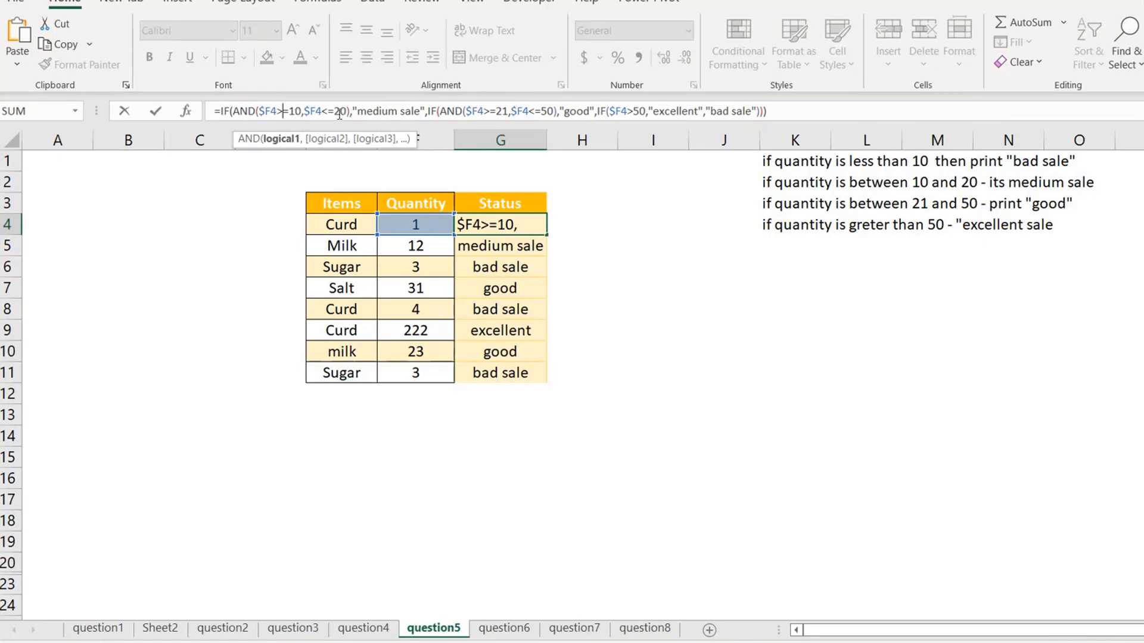
Step: Examine each condition and its result text in the nested IF formula in G4
{"action": "left_click", "coordinate": [389, 111]}
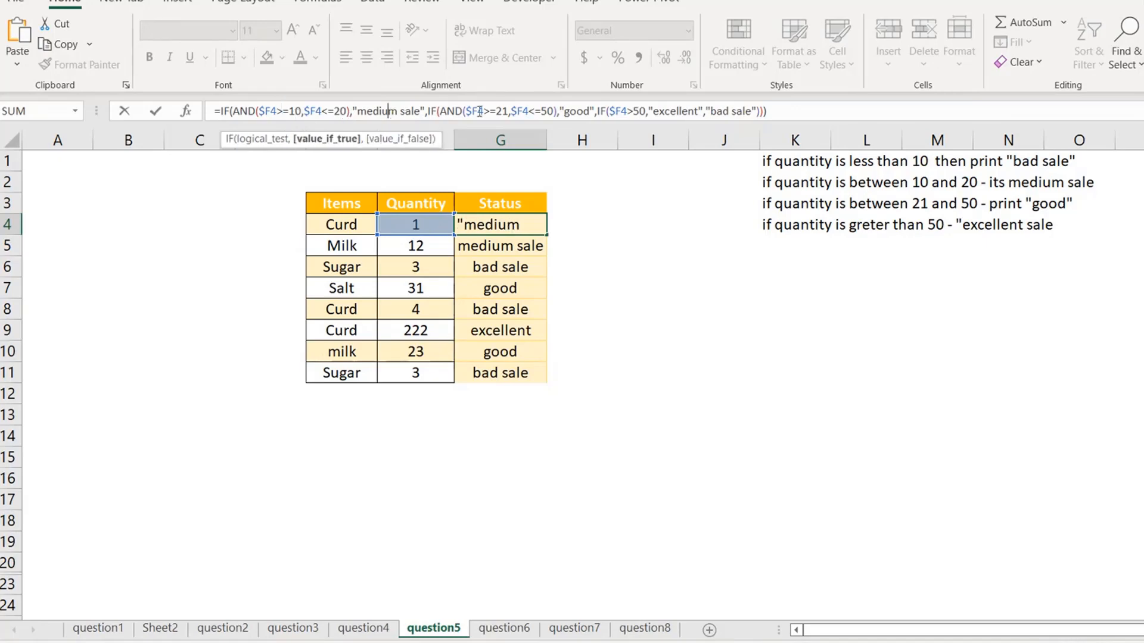
{"action": "left_click", "coordinate": [539, 109]}
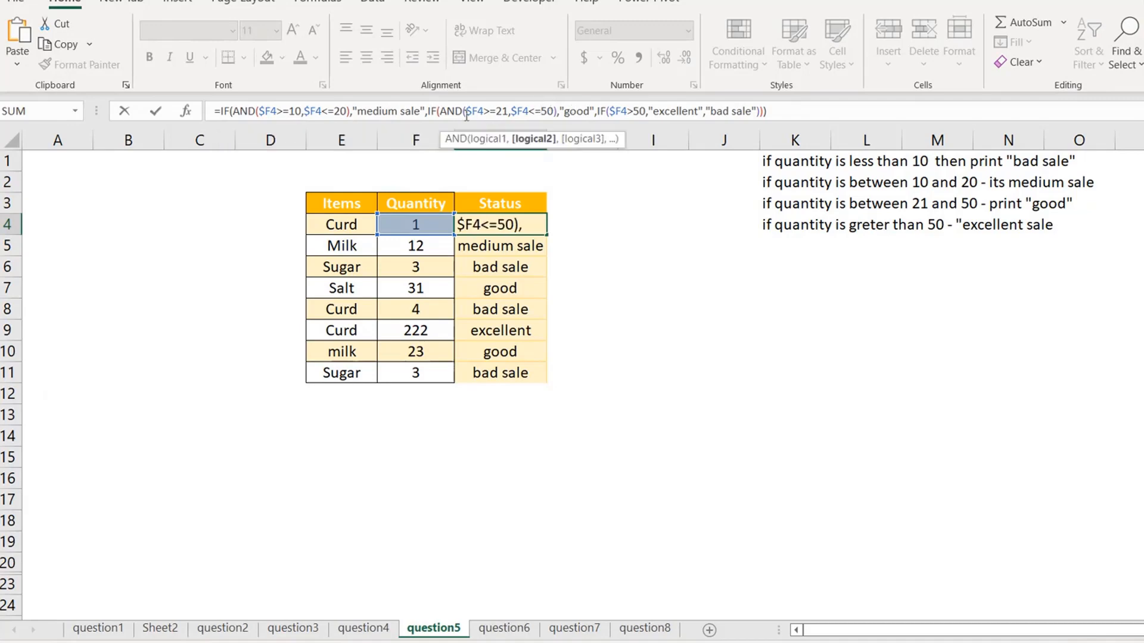
{"action": "left_click", "coordinate": [580, 109]}
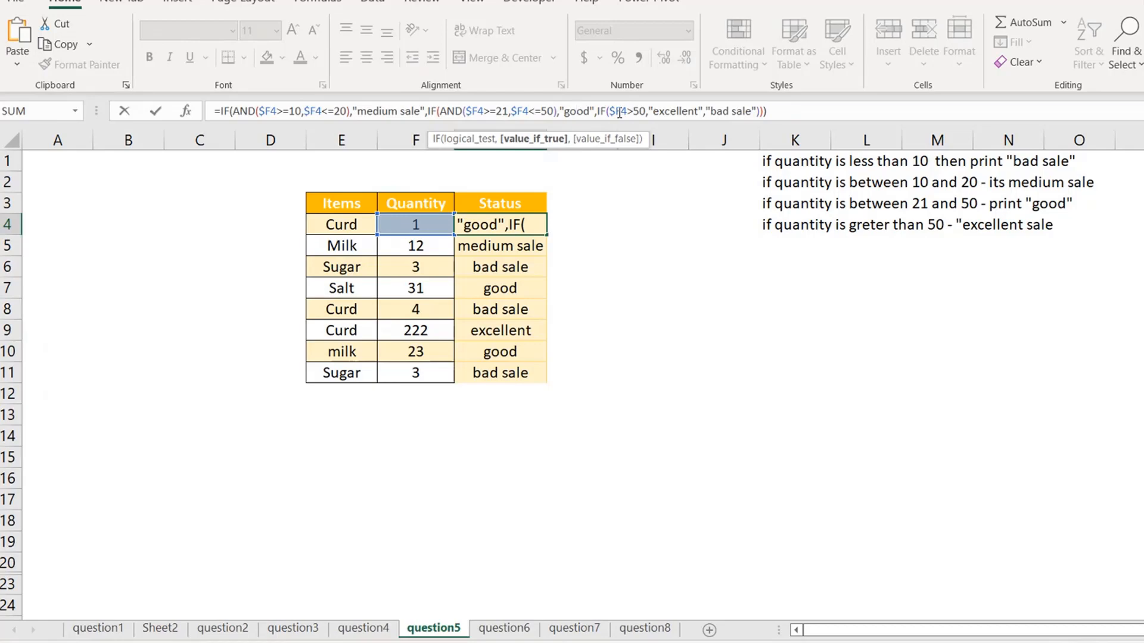
{"action": "left_click", "coordinate": [632, 112]}
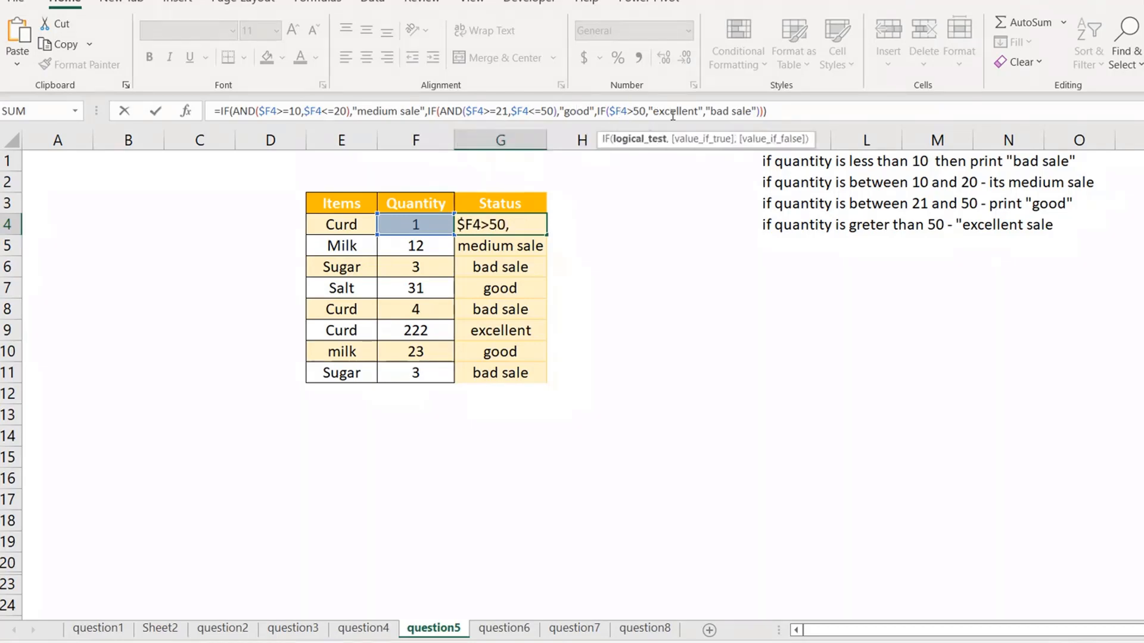
{"action": "left_click", "coordinate": [672, 111]}
{"action": "left_click", "coordinate": [733, 112]}
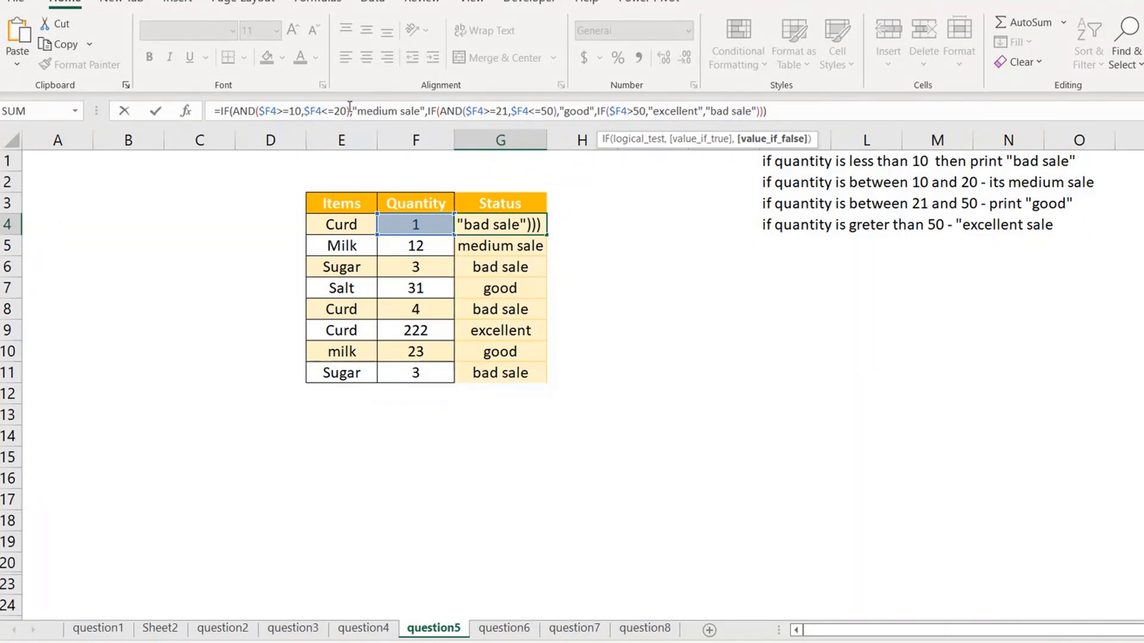
Step: Trace how each false branch of G4's formula leads to the next IF, comparing it with the criteria in K1:K4
{"action": "left_click", "coordinate": [401, 112]}
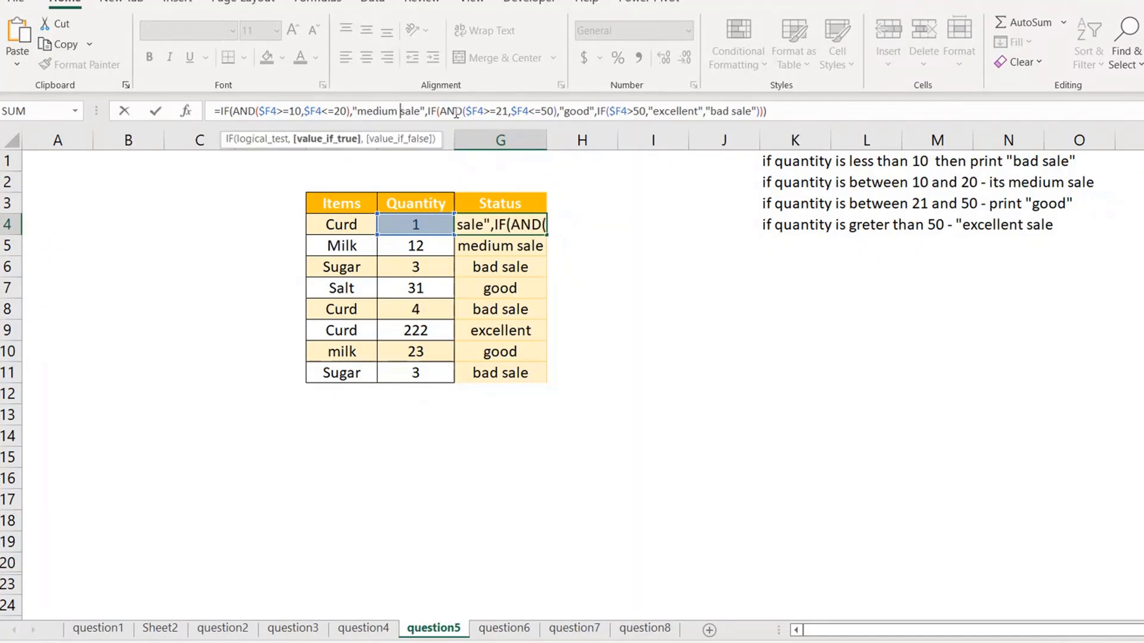
{"action": "left_click", "coordinate": [440, 111]}
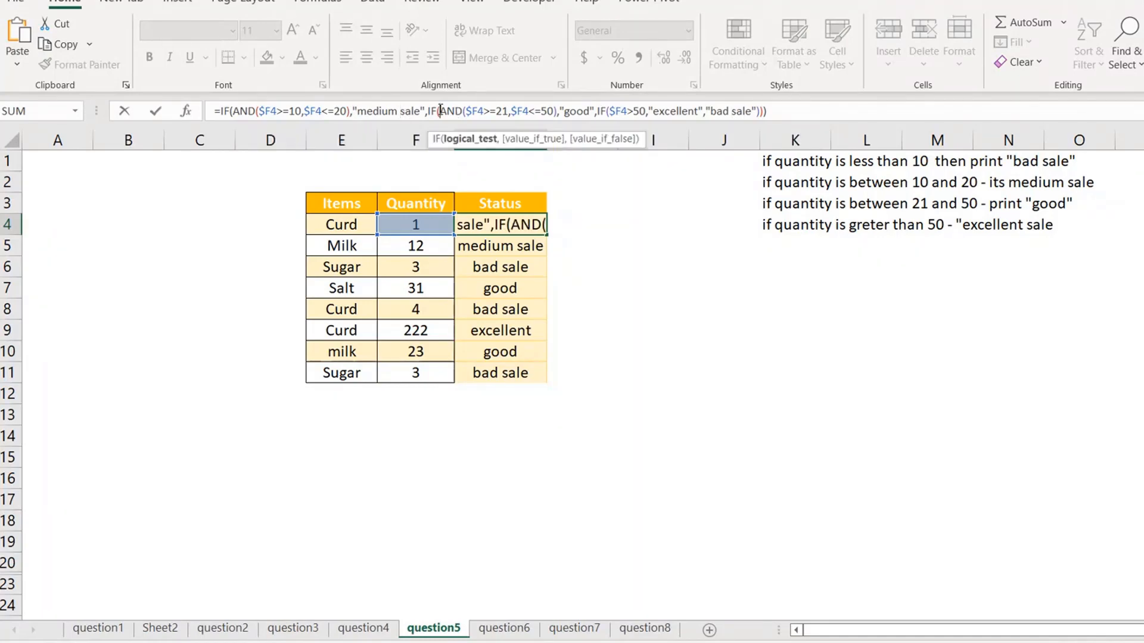
{"action": "left_click", "coordinate": [583, 112]}
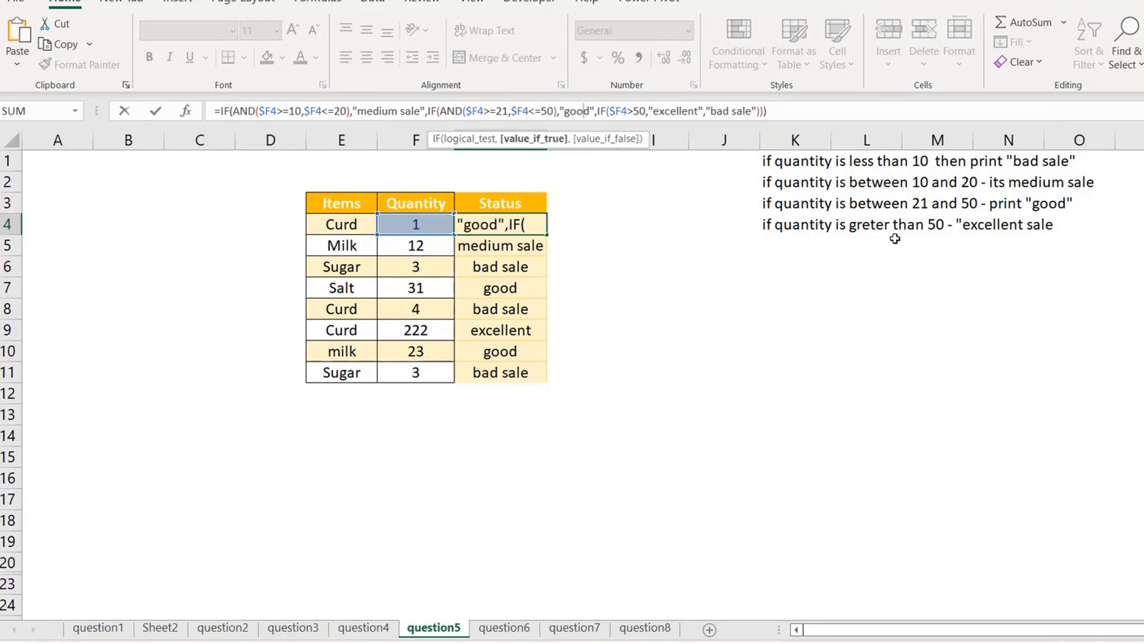
{"action": "left_click", "coordinate": [597, 112]}
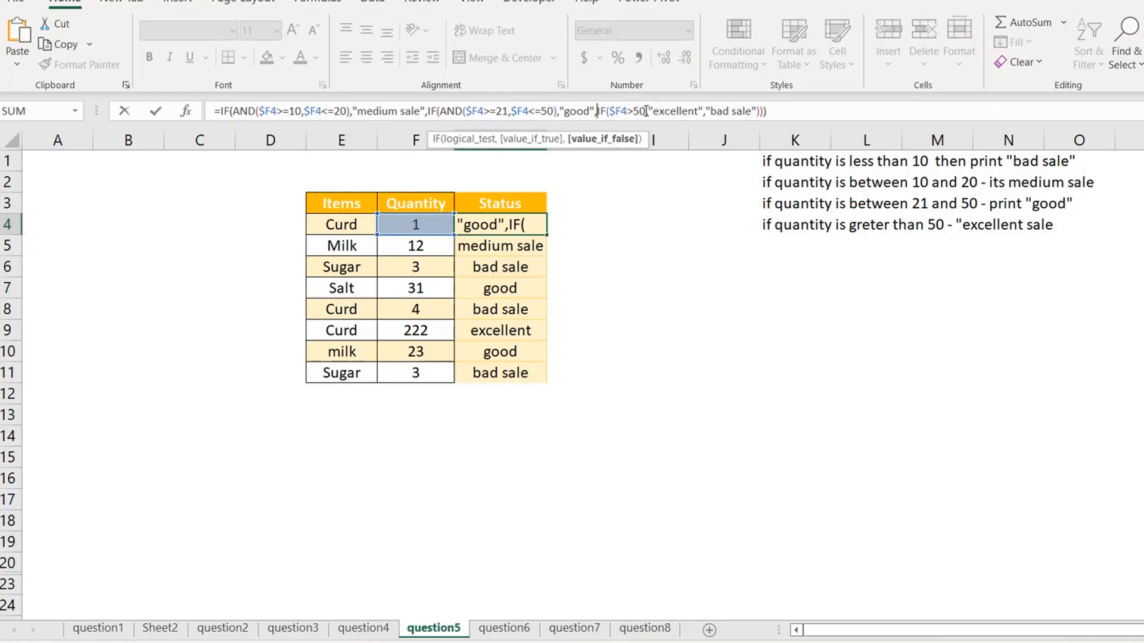
{"action": "left_click", "coordinate": [683, 112]}
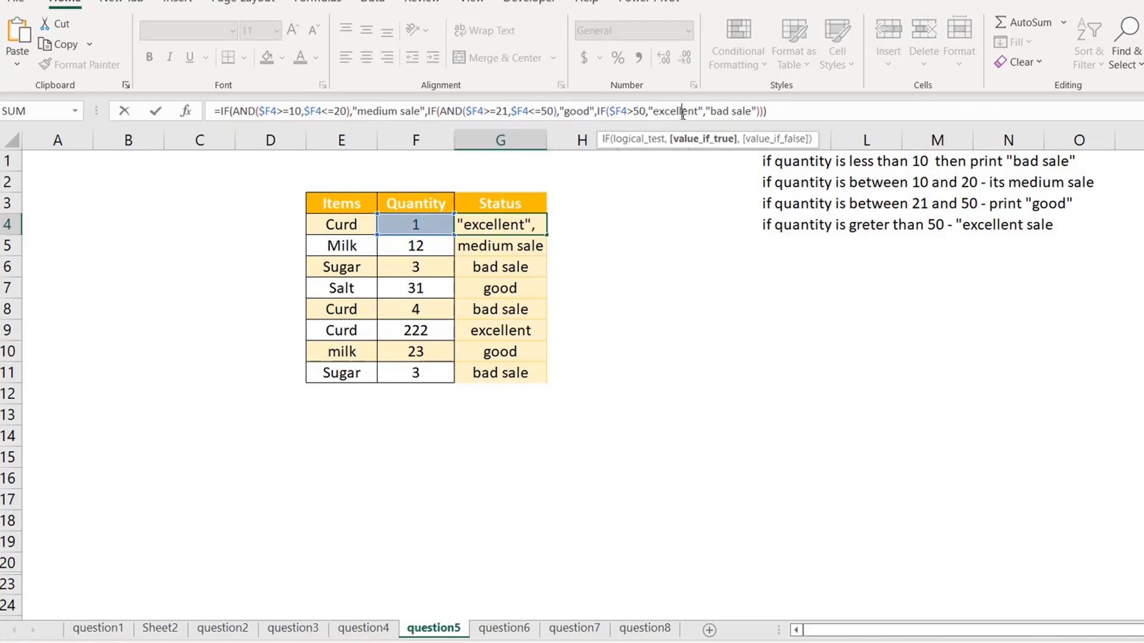
{"action": "left_click", "coordinate": [736, 112]}
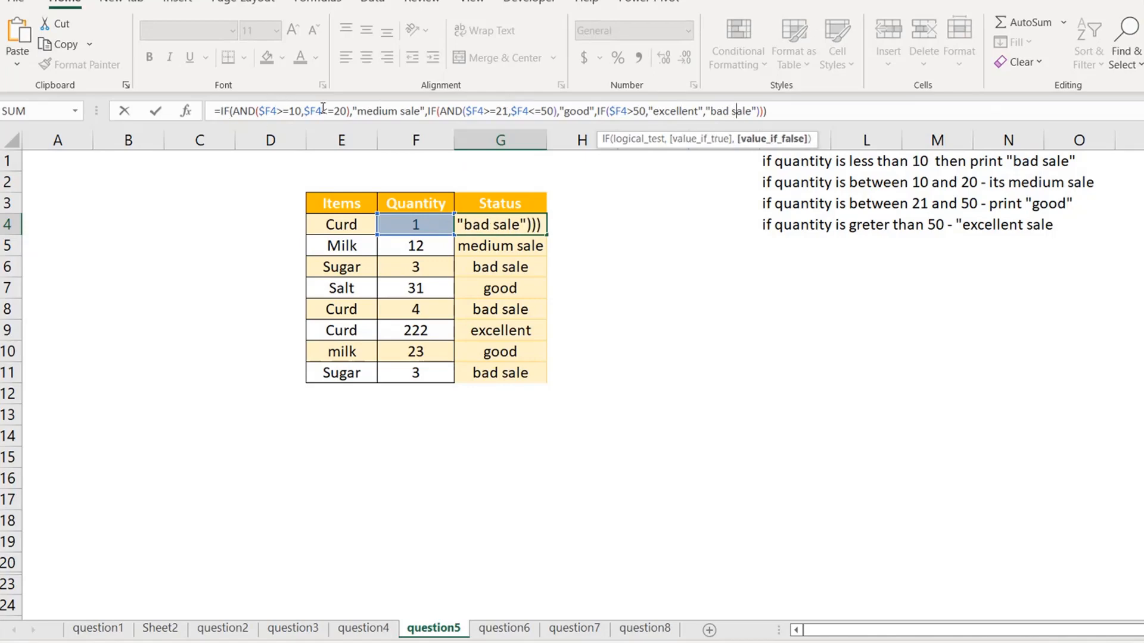
{"action": "left_click", "coordinate": [459, 110]}
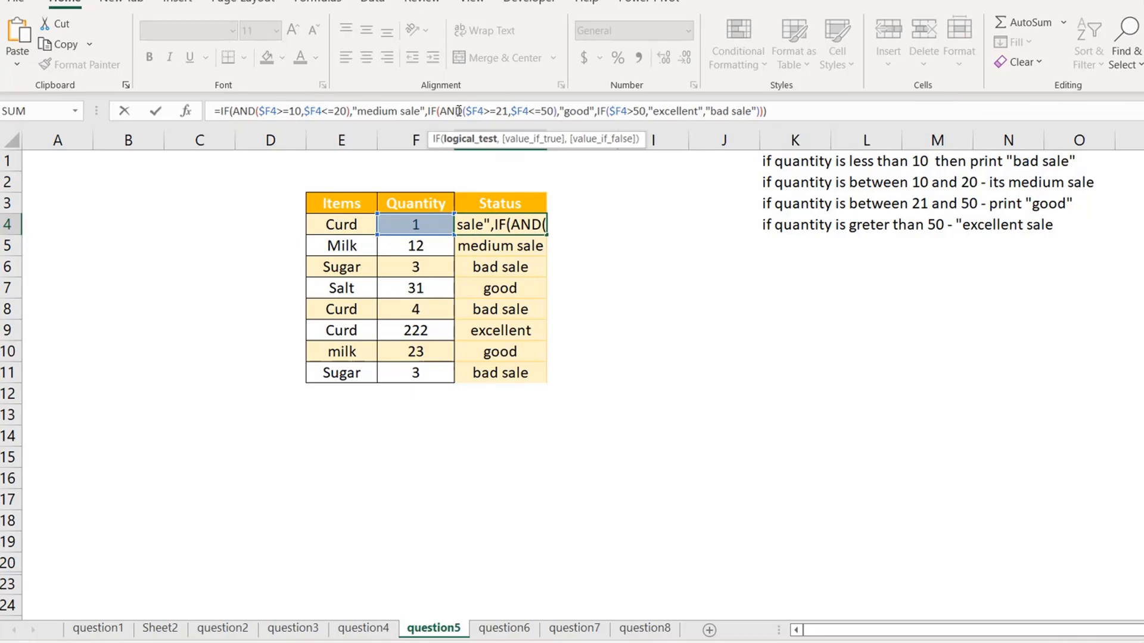
{"action": "left_click", "coordinate": [631, 111]}
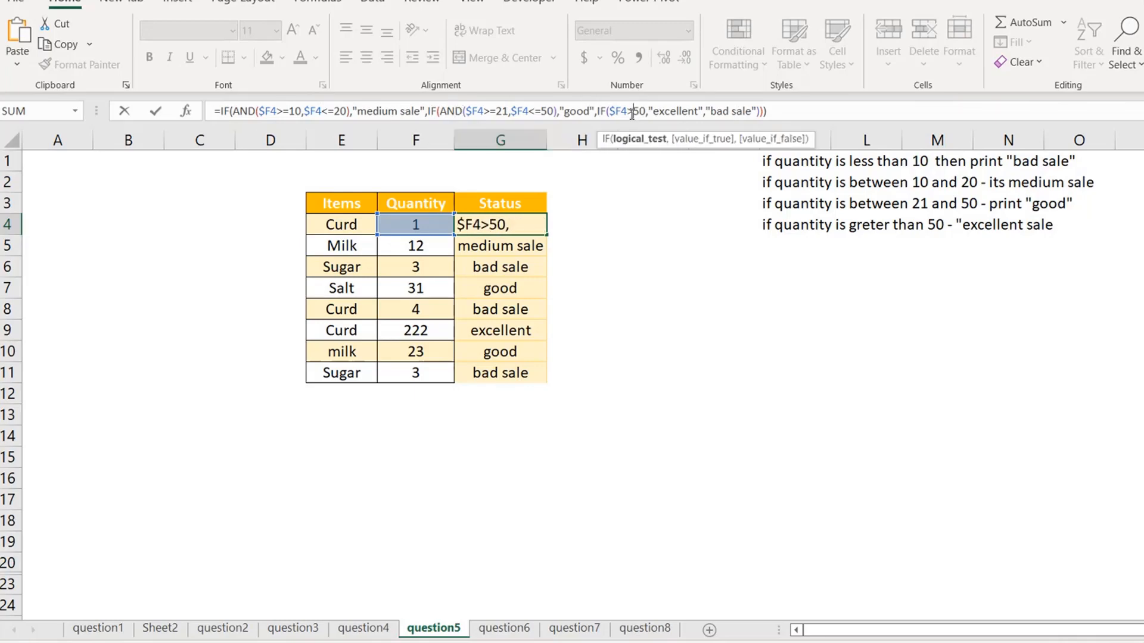
{"action": "left_click", "coordinate": [709, 111]}
{"action": "key", "text": "Return"}
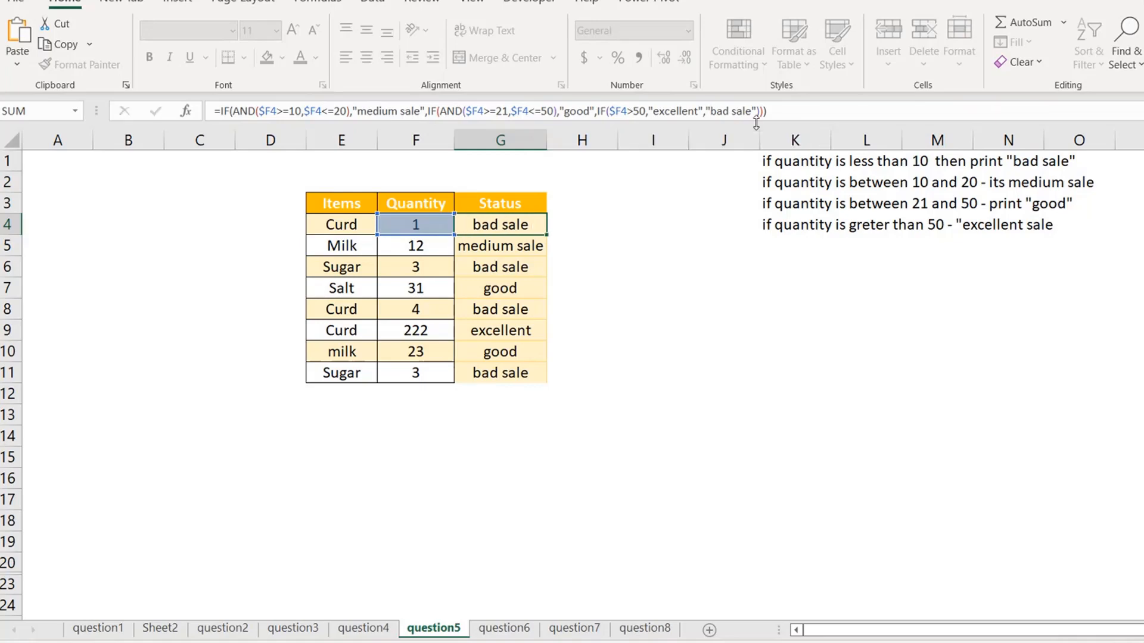
Step: Unhide the score rows 21 and 22 on the question5 sheet and select the Obtained marks cell D22
{"action": "left_click", "coordinate": [83, 562]}
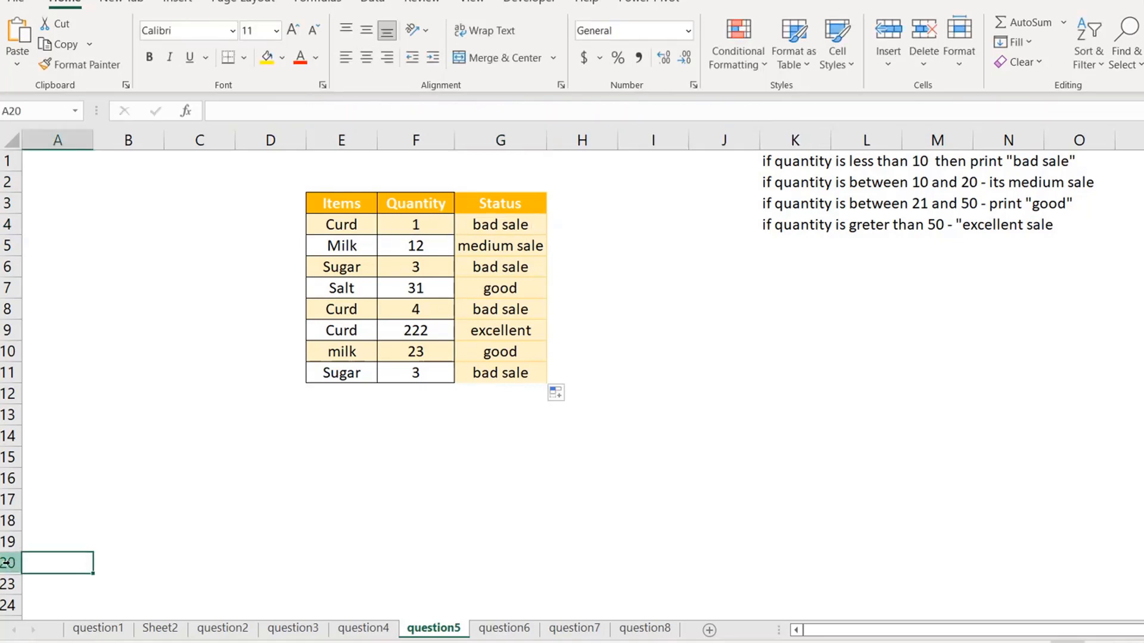
{"action": "left_click_drag", "start_coordinate": [9, 562], "coordinate": [8, 585]}
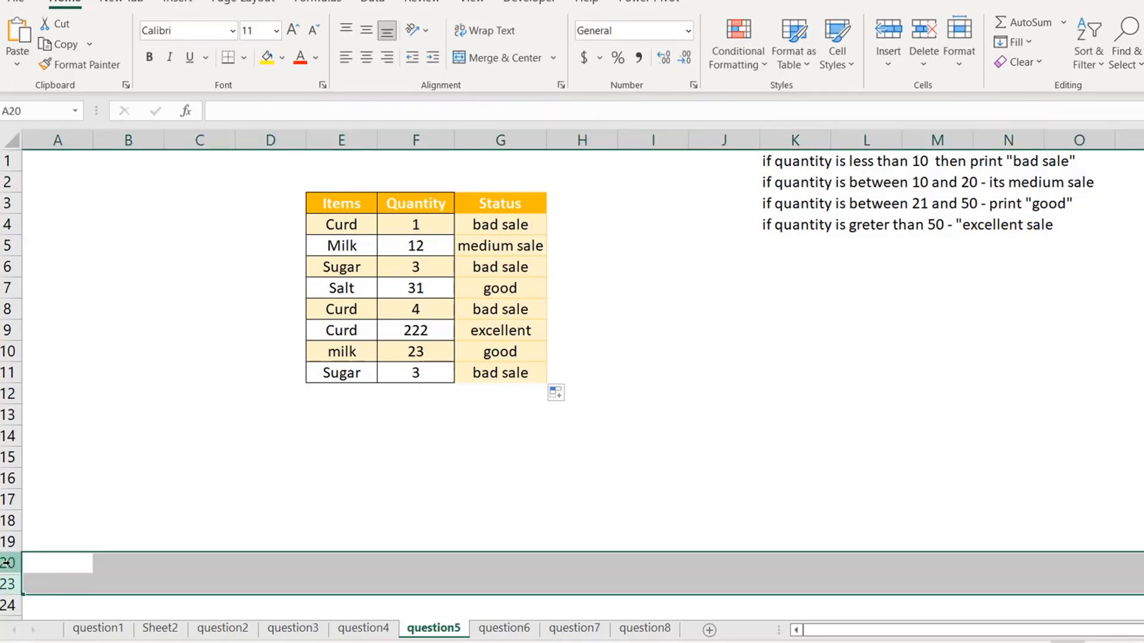
{"action": "left_click", "coordinate": [6, 562]}
{"action": "left_click_drag", "start_coordinate": [10, 562], "coordinate": [9, 584]}
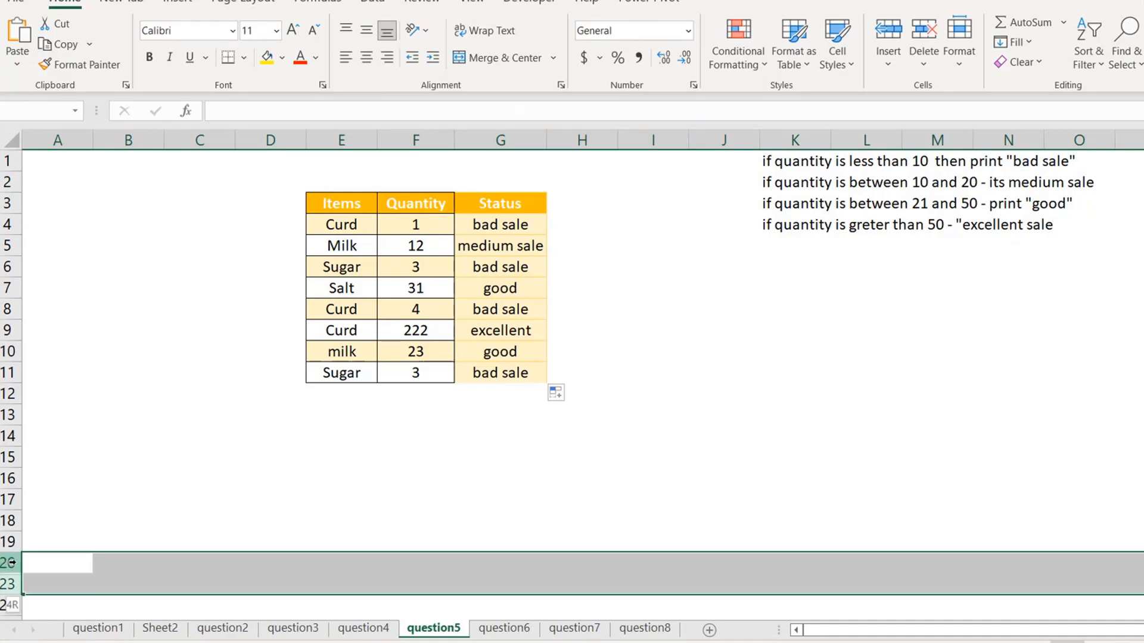
{"action": "right_click", "coordinate": [9, 573]}
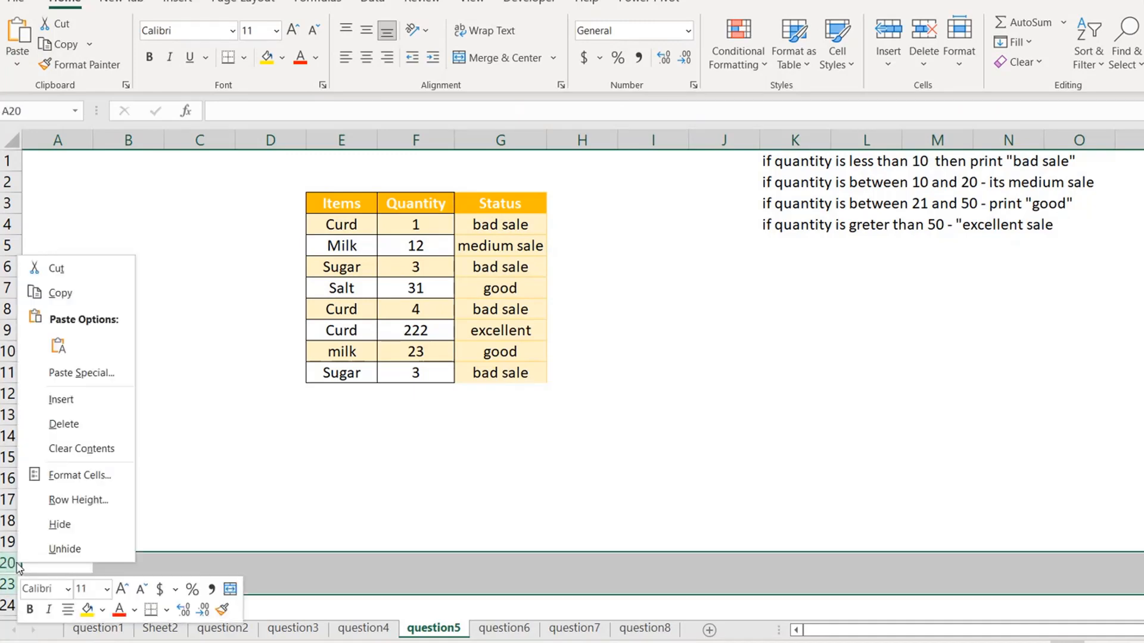
{"action": "left_click", "coordinate": [87, 549]}
{"action": "left_click", "coordinate": [271, 592]}
{"action": "key", "text": "Down"}
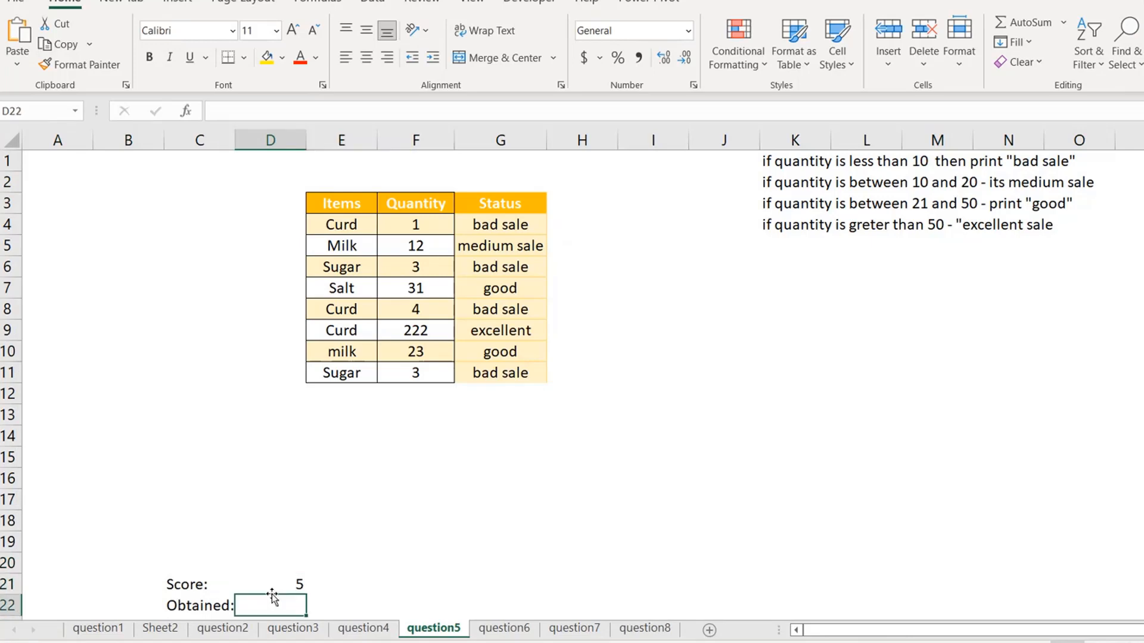
Step: On the question6 sheet, check the answer formulas in J3 and J11 against the two questions and the items table
{"action": "left_click", "coordinate": [504, 628]}
{"action": "left_click", "coordinate": [589, 156]}
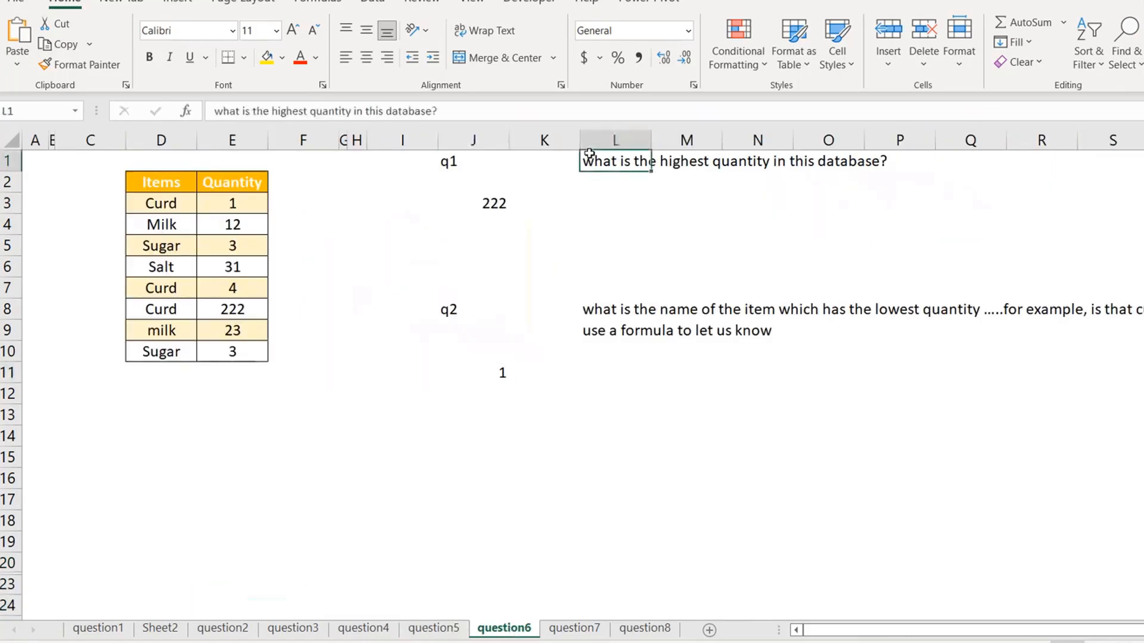
{"action": "left_click", "coordinate": [492, 203]}
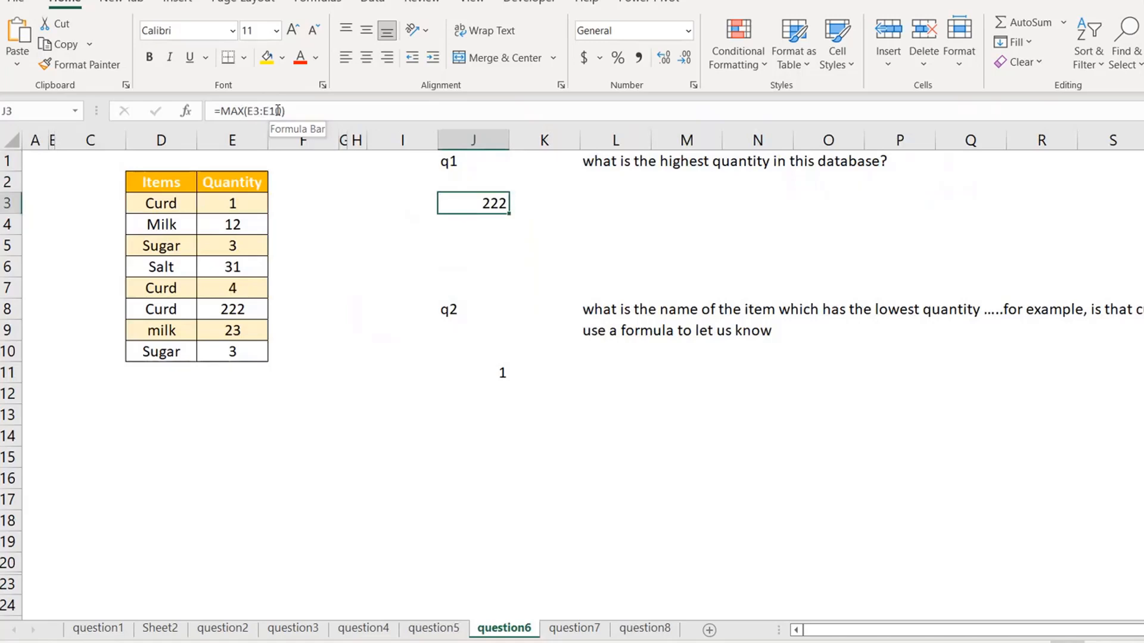
{"action": "left_click", "coordinate": [615, 308]}
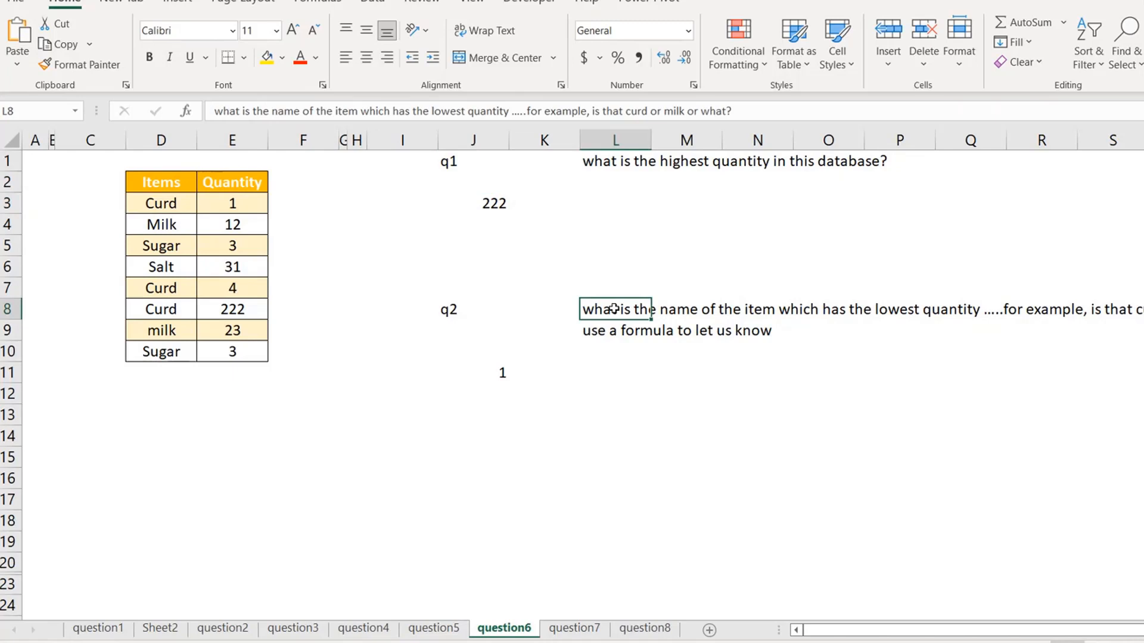
{"action": "left_click", "coordinate": [501, 378]}
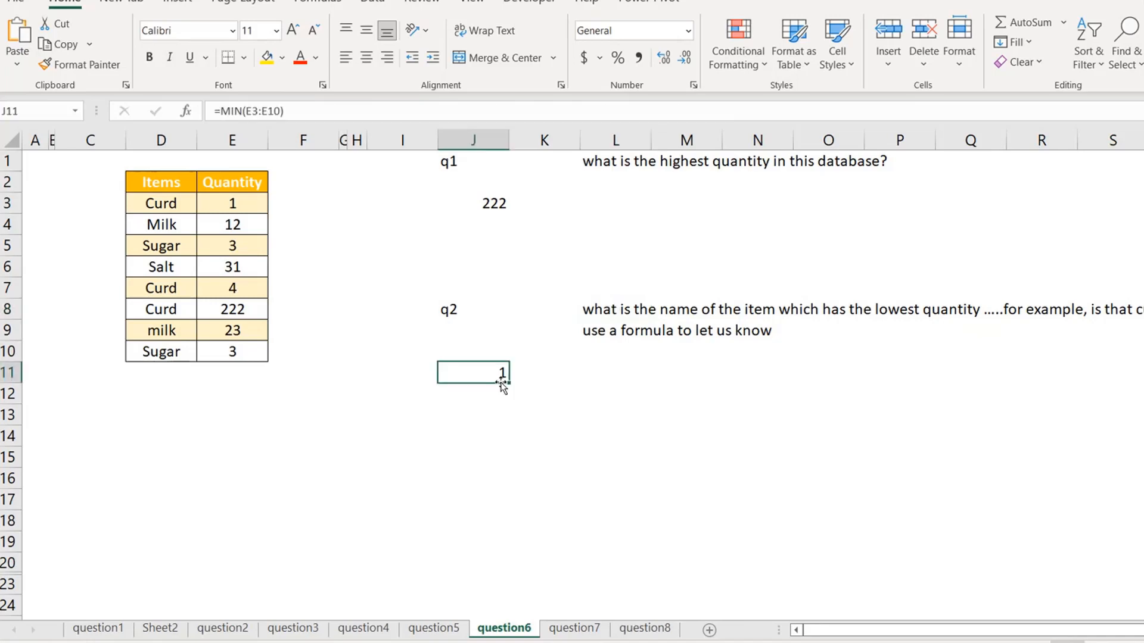
{"action": "left_click", "coordinate": [598, 312]}
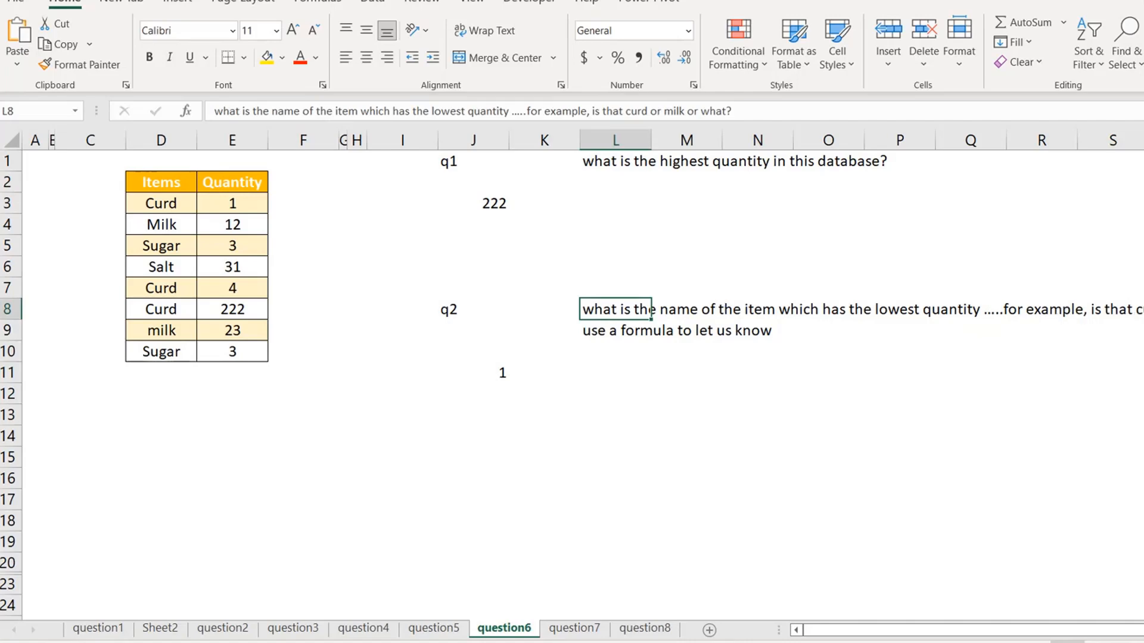
{"action": "left_click", "coordinate": [171, 205]}
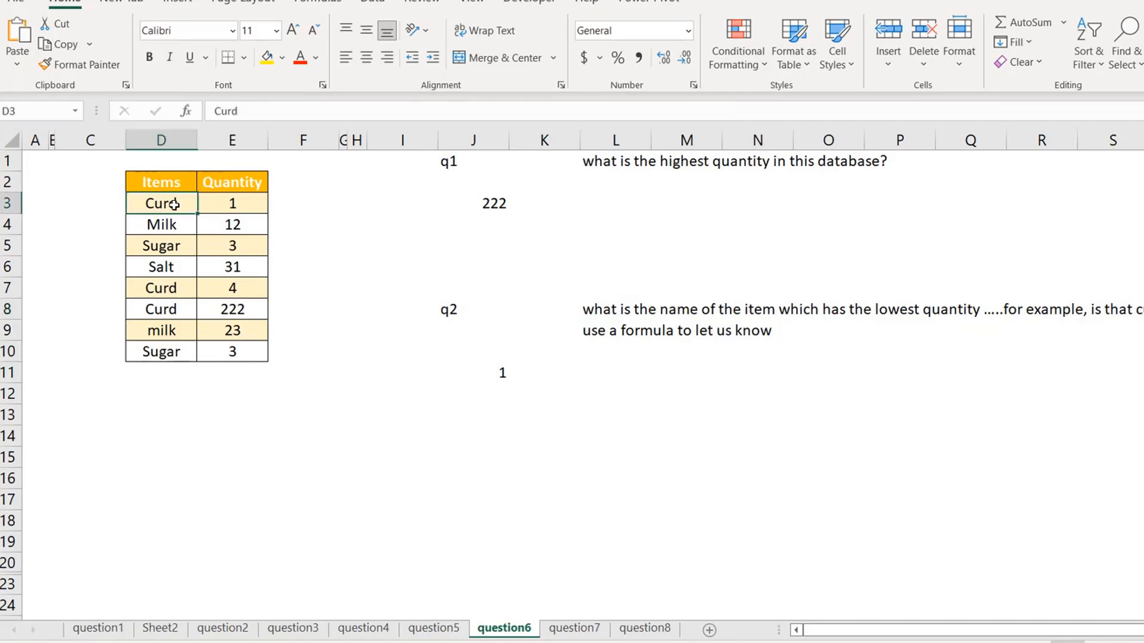
{"action": "left_click", "coordinate": [169, 312], "text": "shift"}
{"action": "left_click", "coordinate": [491, 376]}
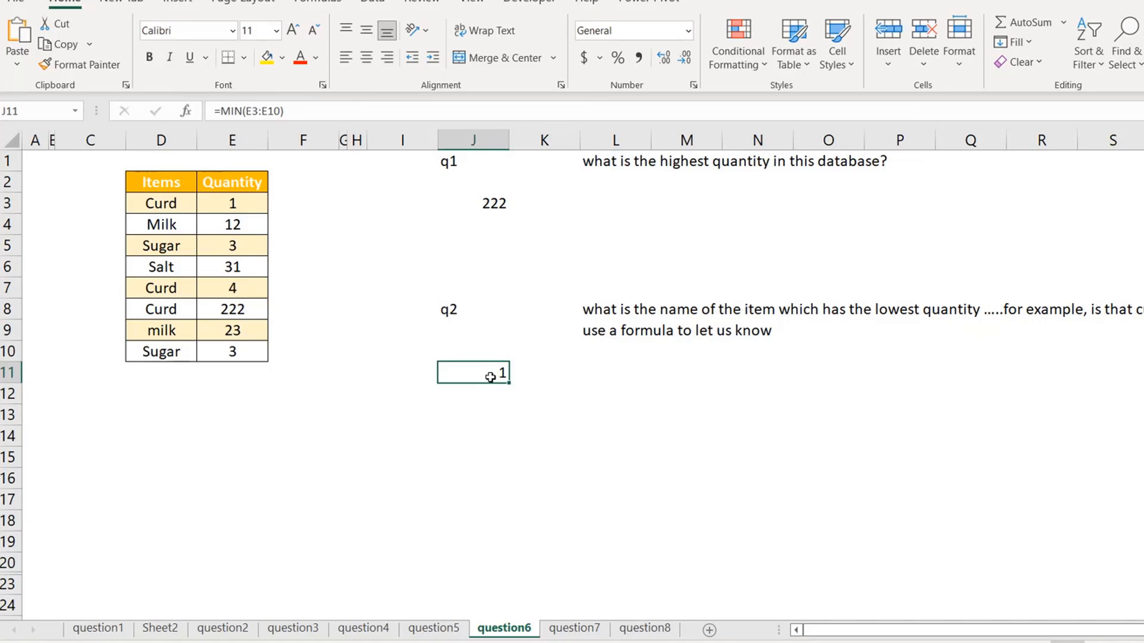
{"action": "left_click", "coordinate": [172, 204]}
{"action": "left_click", "coordinate": [495, 373]}
Step: Copy the Items column D2:D10 to F2:F10, directly beside the Quantity column
{"action": "left_click", "coordinate": [159, 190]}
{"action": "key", "text": "ctrl+shift+Down"}
{"action": "key", "text": "ctrl+c"}
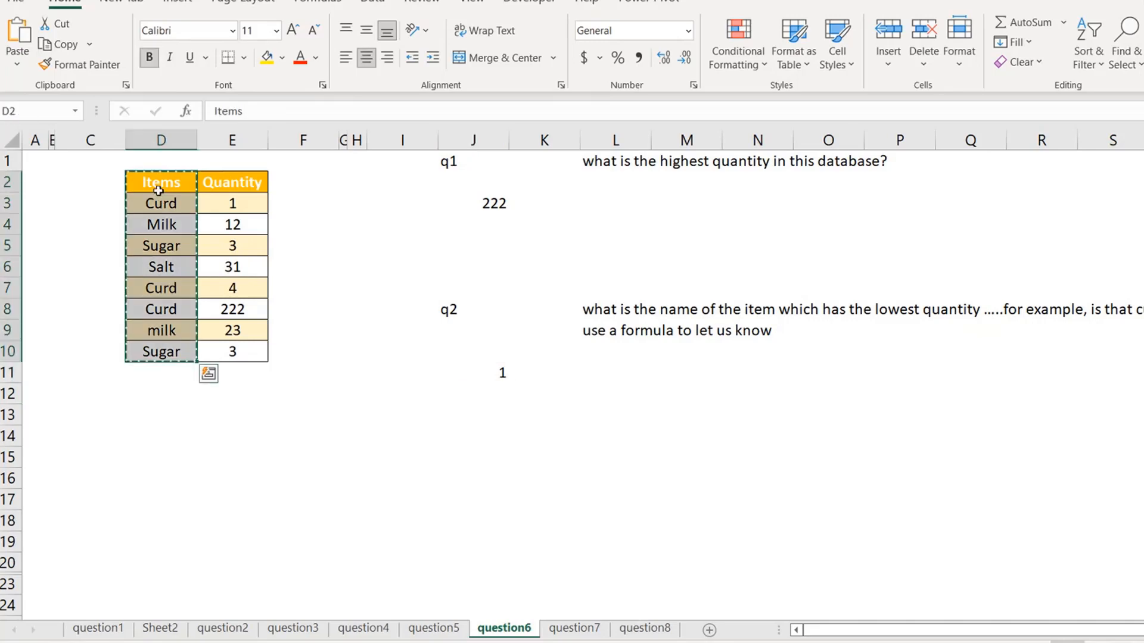
{"action": "key", "text": "Right"}
{"action": "key", "text": "Right"}
{"action": "key", "text": "ctrl+v"}
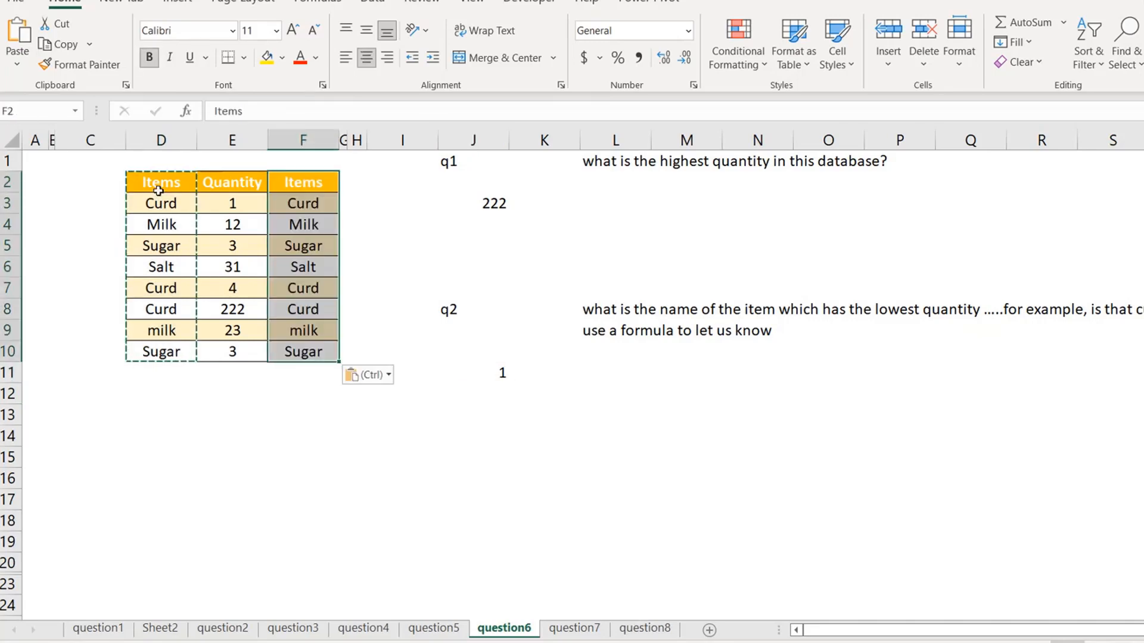
{"action": "left_click", "coordinate": [509, 372]}
{"action": "key", "text": "Escape"}
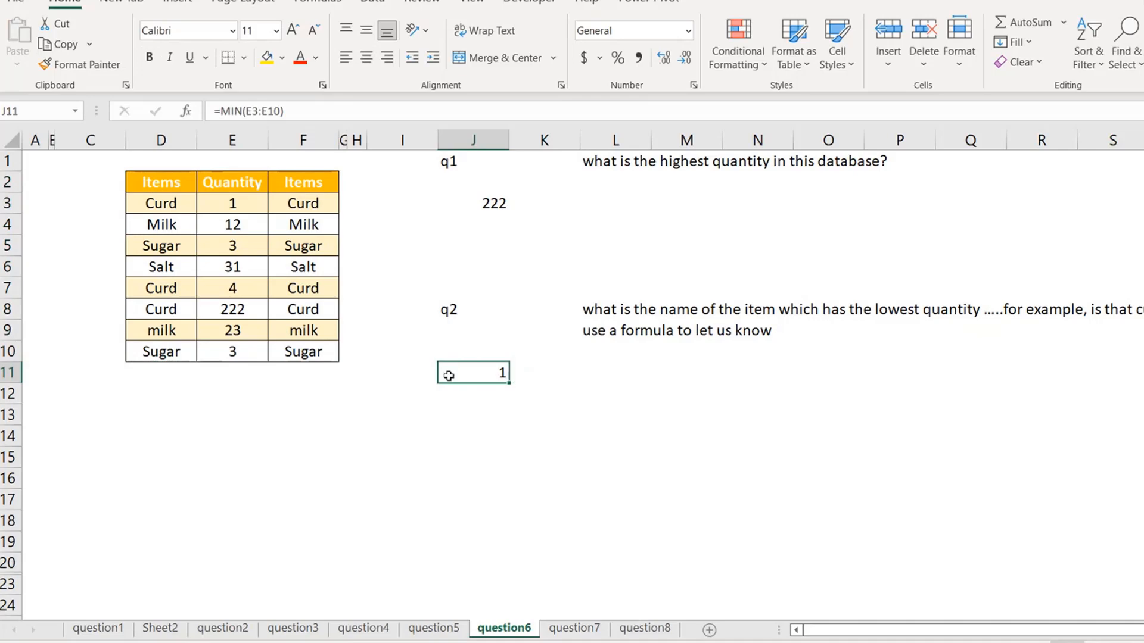
Step: Wrap the MIN formula in J11 in a lookup so it reads =VLOOKUP(MIN(E3:E10),E3:F10,2,0)
{"action": "left_click", "coordinate": [220, 111]}
{"action": "type", "text": "Vlookup("}
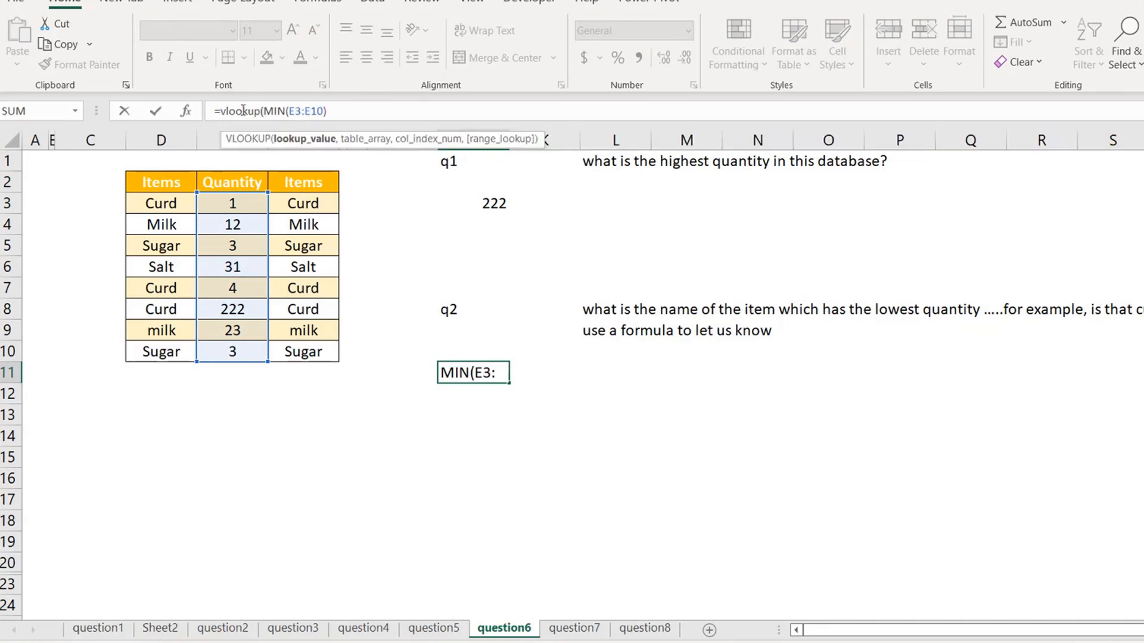
{"action": "left_click", "coordinate": [370, 111]}
{"action": "type", "text": ","}
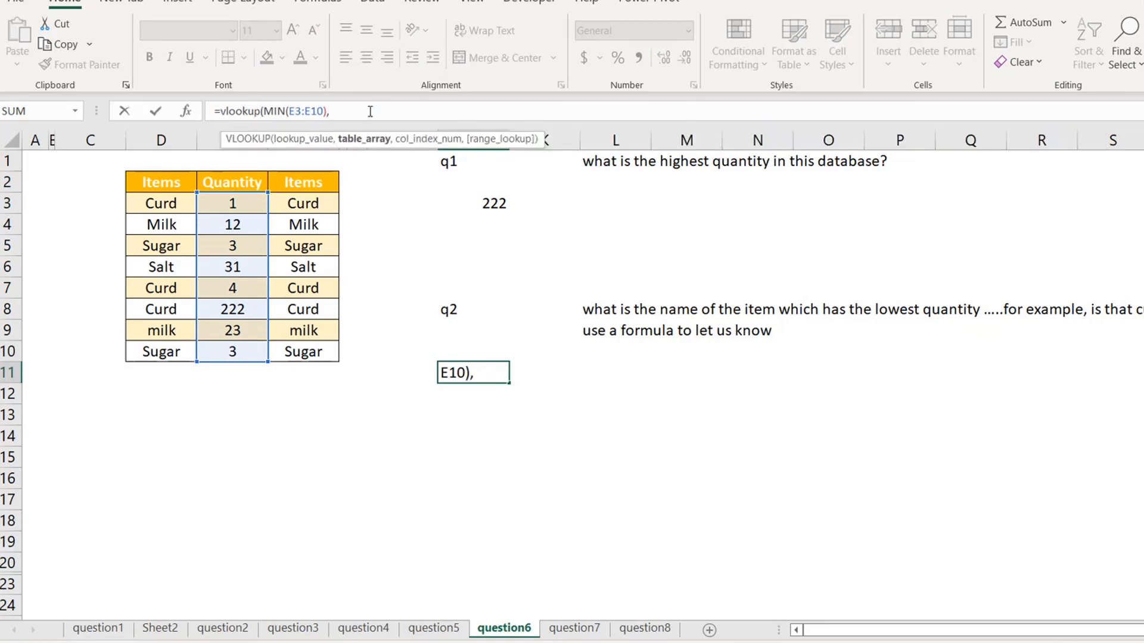
{"action": "left_click", "coordinate": [234, 203]}
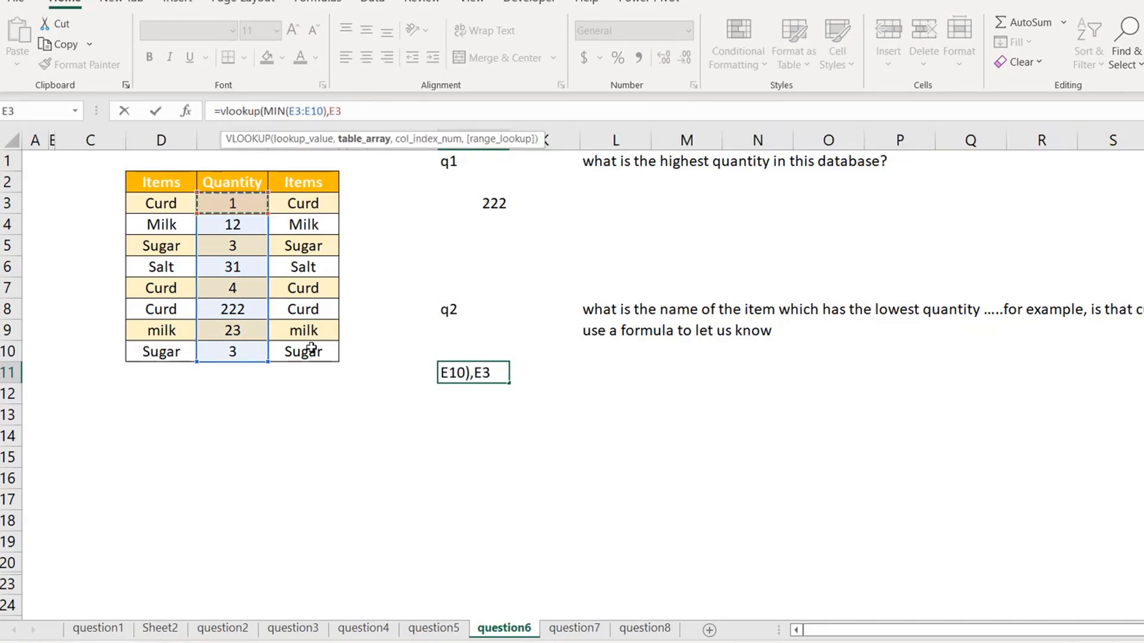
{"action": "left_click_drag", "start_coordinate": [311, 349], "coordinate": [325, 354]}
{"action": "type", "text": ","}
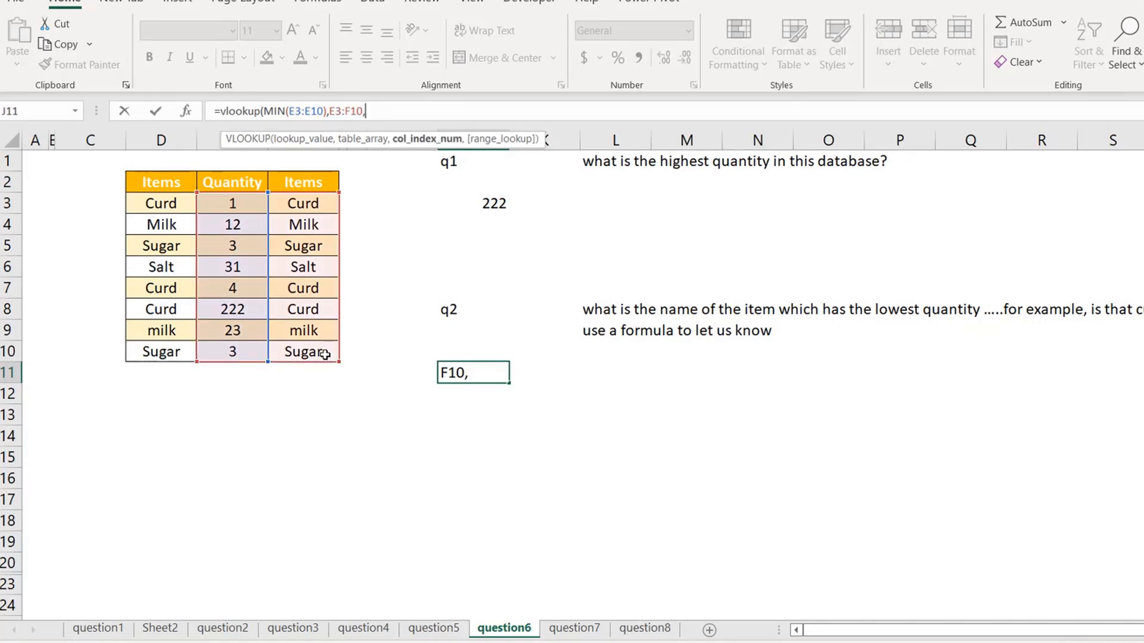
{"action": "type", "text": "2,0)"}
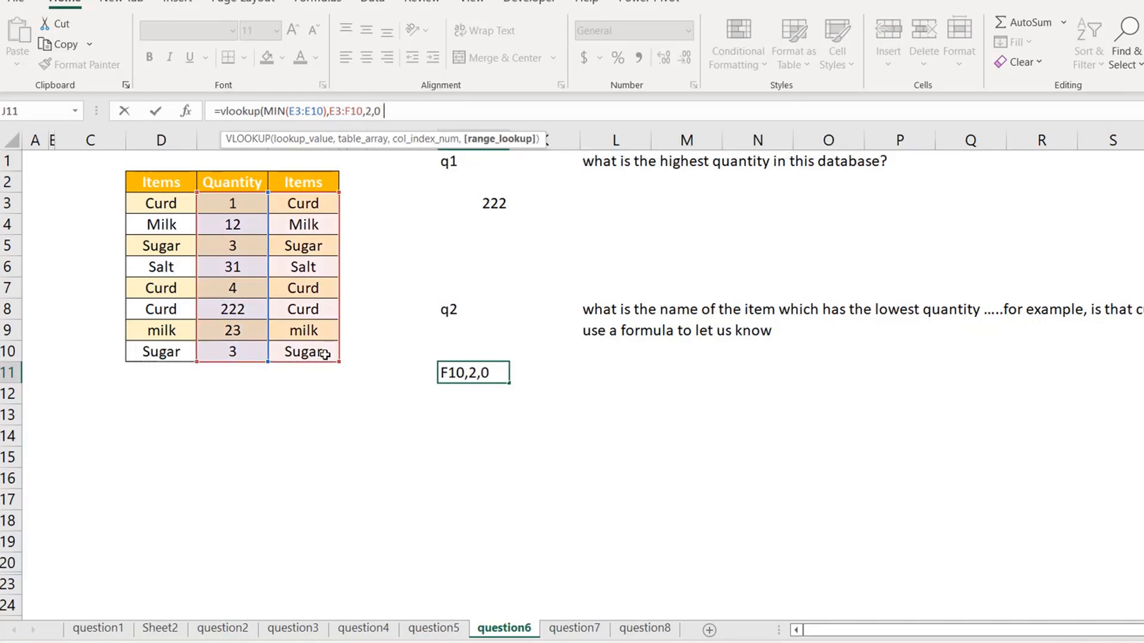
{"action": "key", "text": "Return"}
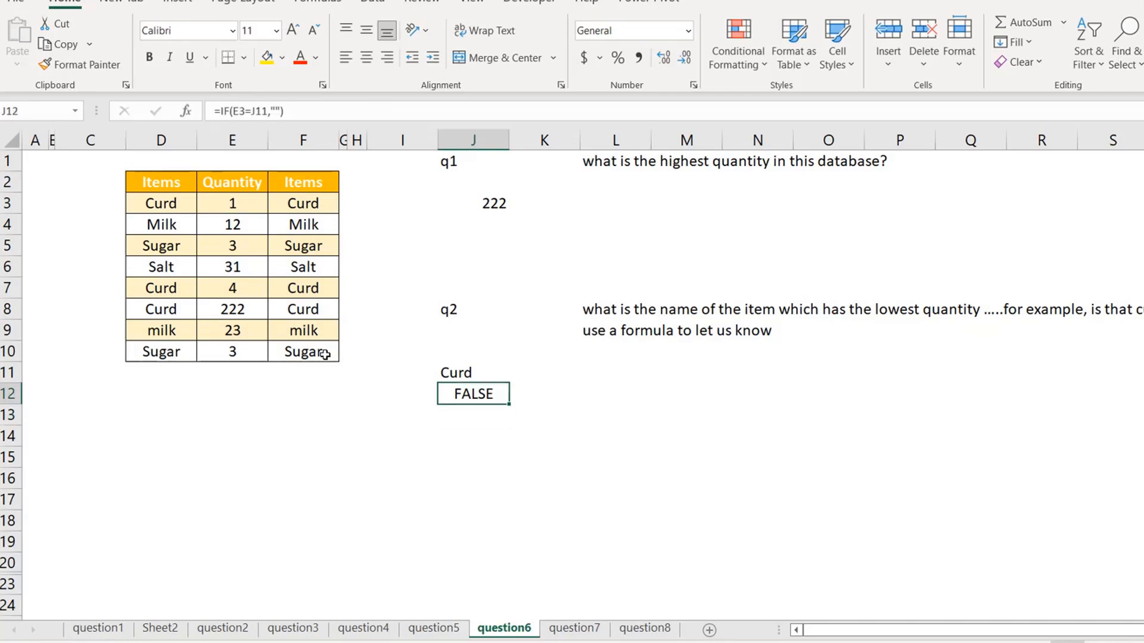
Step: Delete the leftover IF formula in J12, below the lowest-quantity answer
{"action": "key", "text": "Up"}
{"action": "key", "text": "Down"}
{"action": "key", "text": "Delete"}
{"action": "key", "text": "Up"}
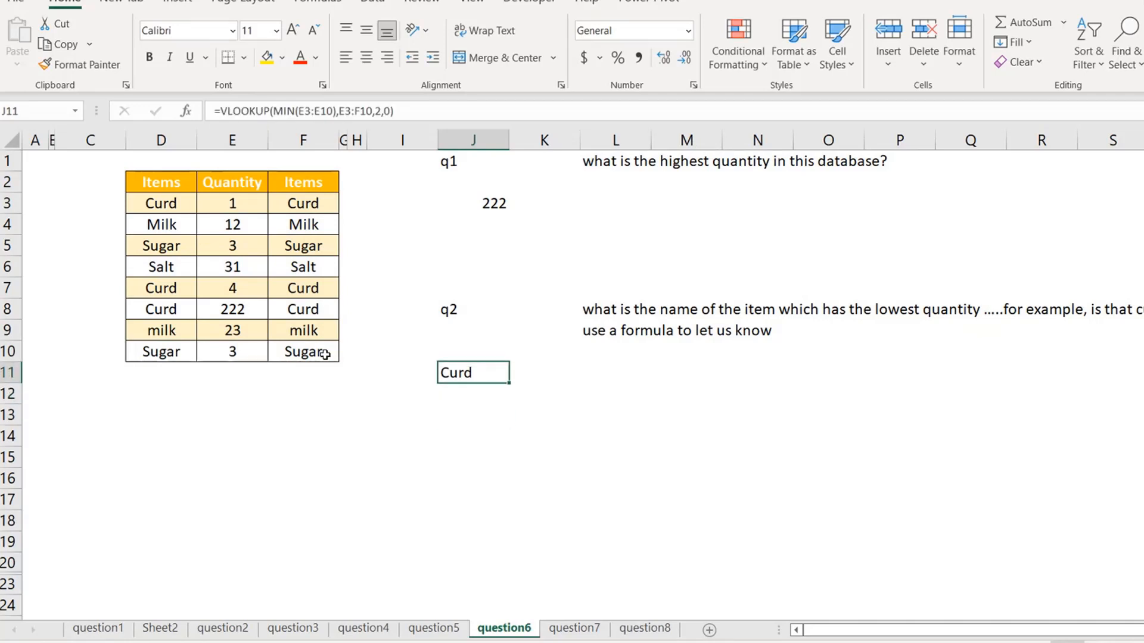
Step: Test the lookup in J11 by setting Milk's quantity in E4 to 0, and undo that change
{"action": "left_click", "coordinate": [237, 228]}
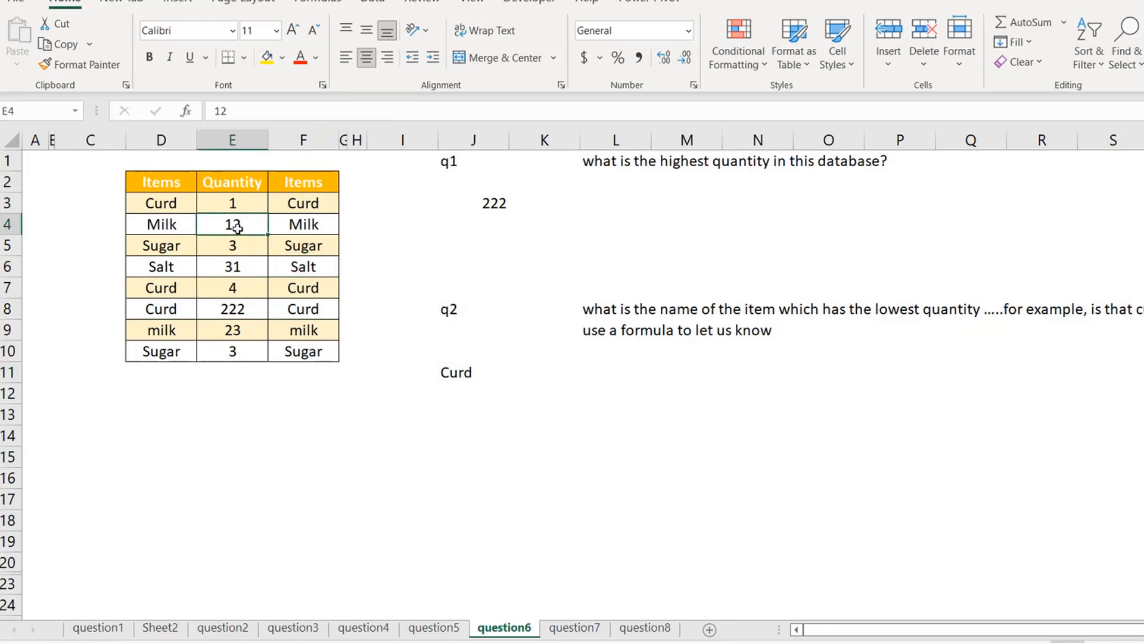
{"action": "type", "text": "0"}
{"action": "key", "text": "Return"}
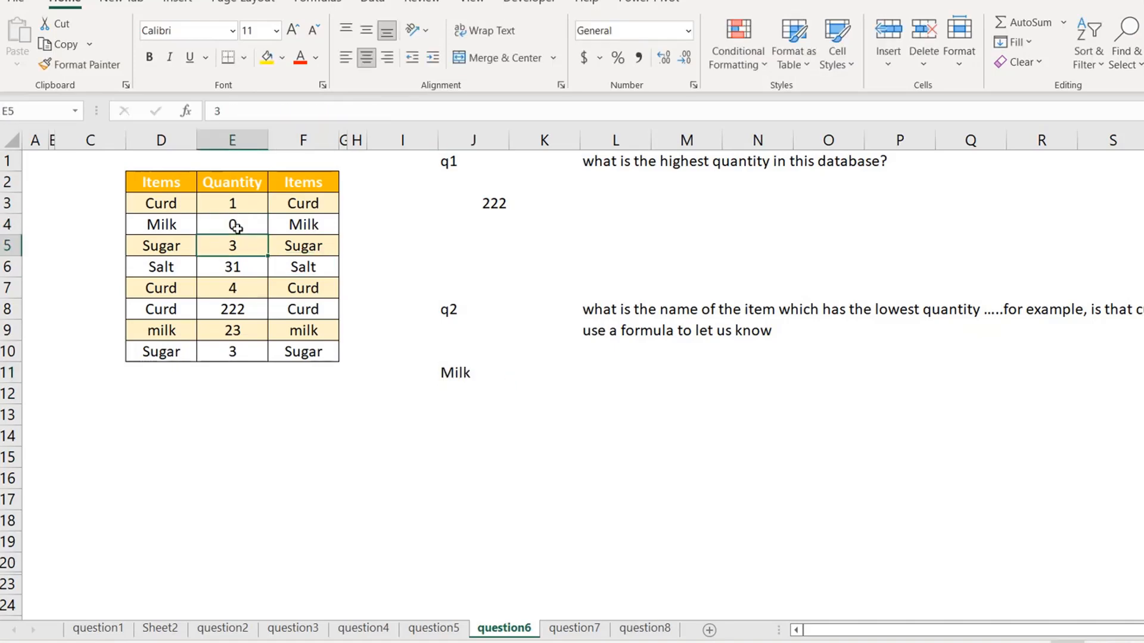
{"action": "key", "text": "Up"}
{"action": "key", "text": "ctrl+z"}
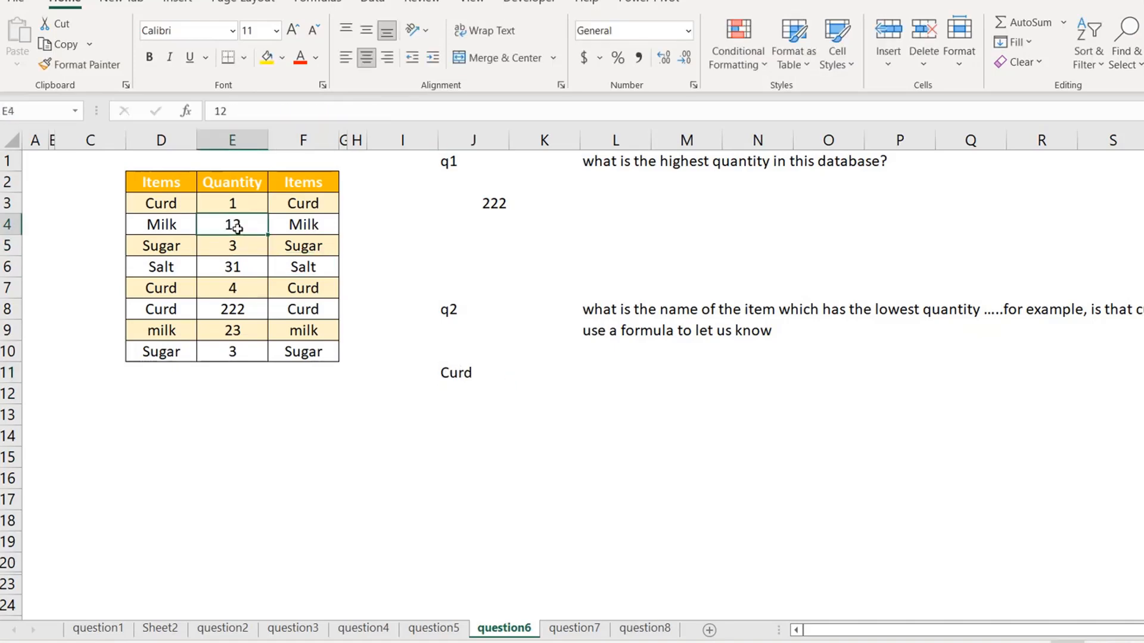
{"action": "left_click", "coordinate": [461, 351]}
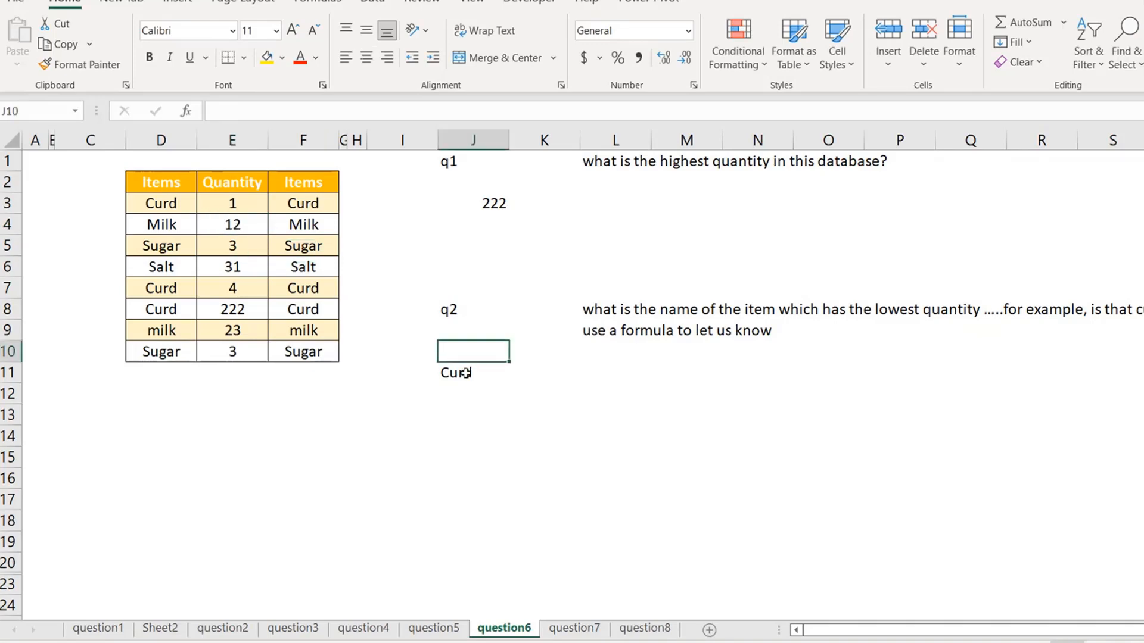
{"action": "left_click", "coordinate": [465, 372]}
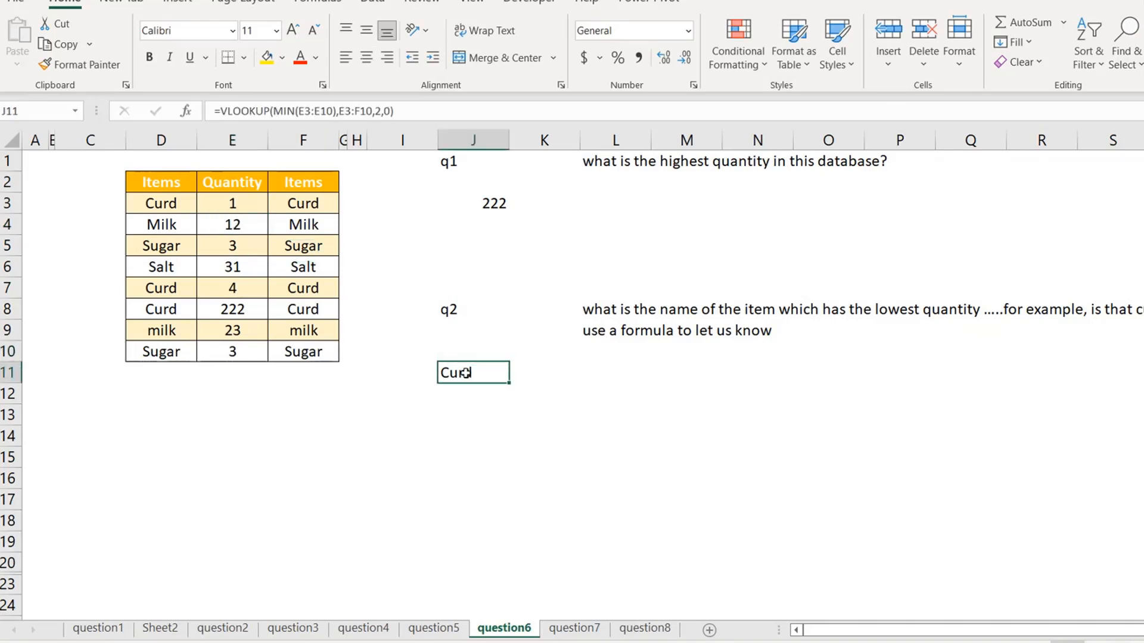
Step: Unhide the score rows between rows 20 and 23 on the question6 sheet
{"action": "left_click", "coordinate": [9, 562]}
{"action": "left_click_drag", "start_coordinate": [8, 563], "coordinate": [9, 584]}
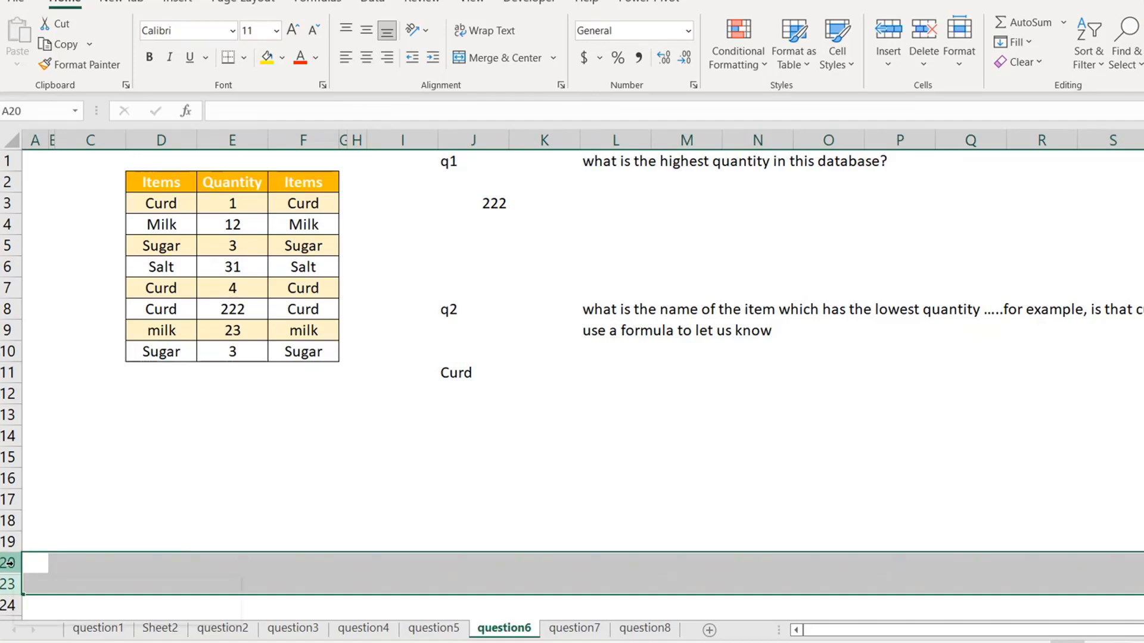
{"action": "right_click", "coordinate": [13, 573]}
{"action": "left_click", "coordinate": [84, 555]}
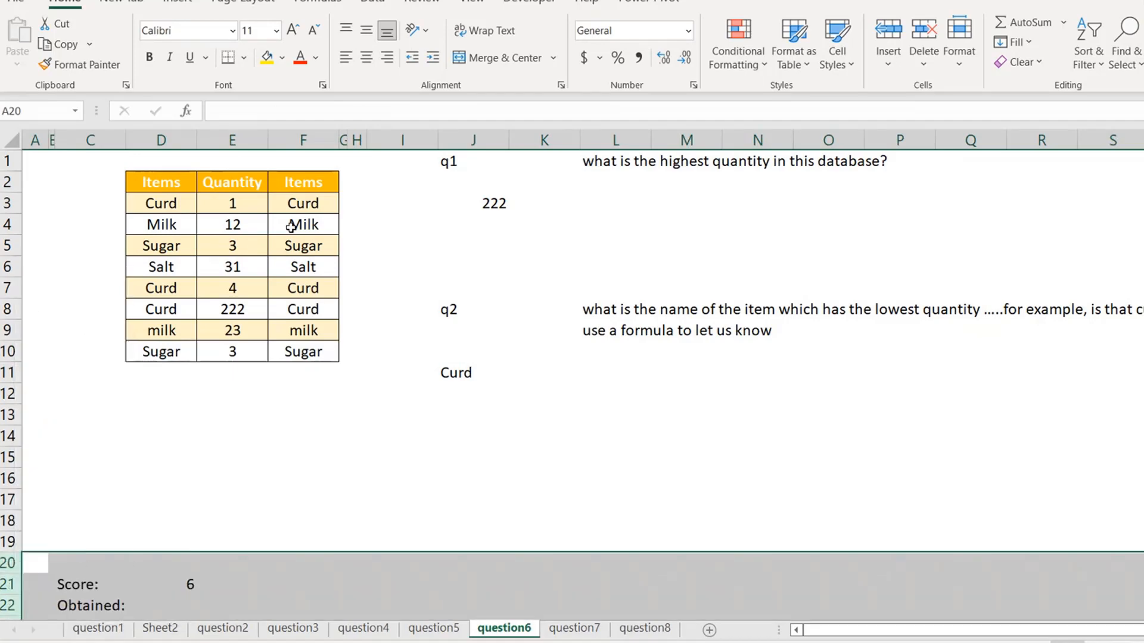
Step: Recheck J11's lookup and the score formula in D21, and enter 1 as the obtained marks in D22
{"action": "left_click", "coordinate": [246, 211]}
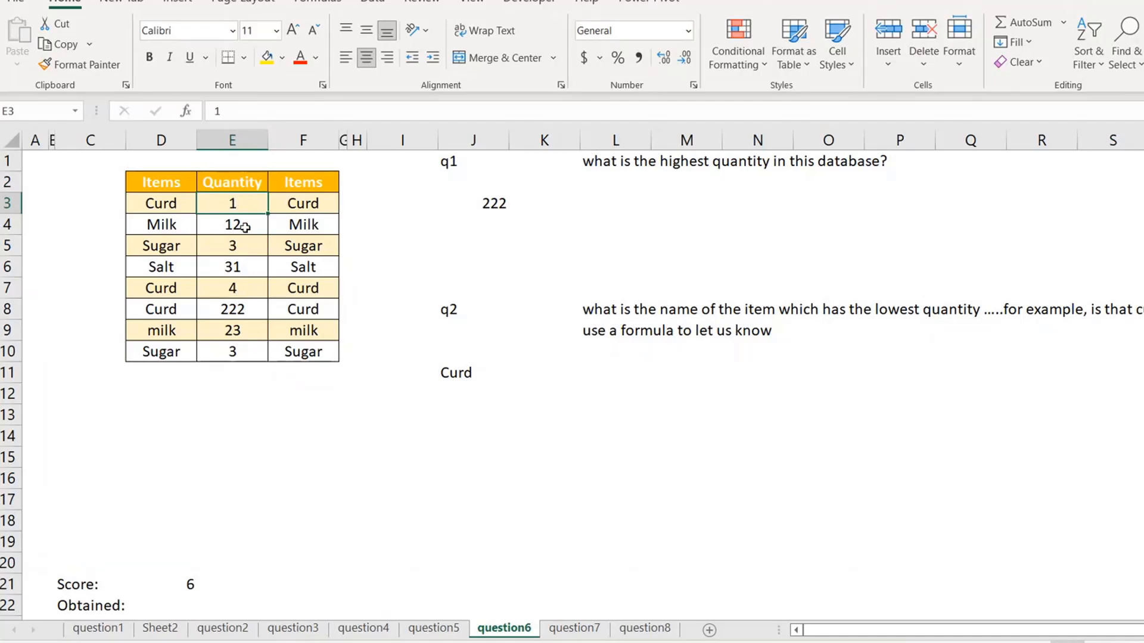
{"action": "left_click", "coordinate": [249, 341], "text": "shift"}
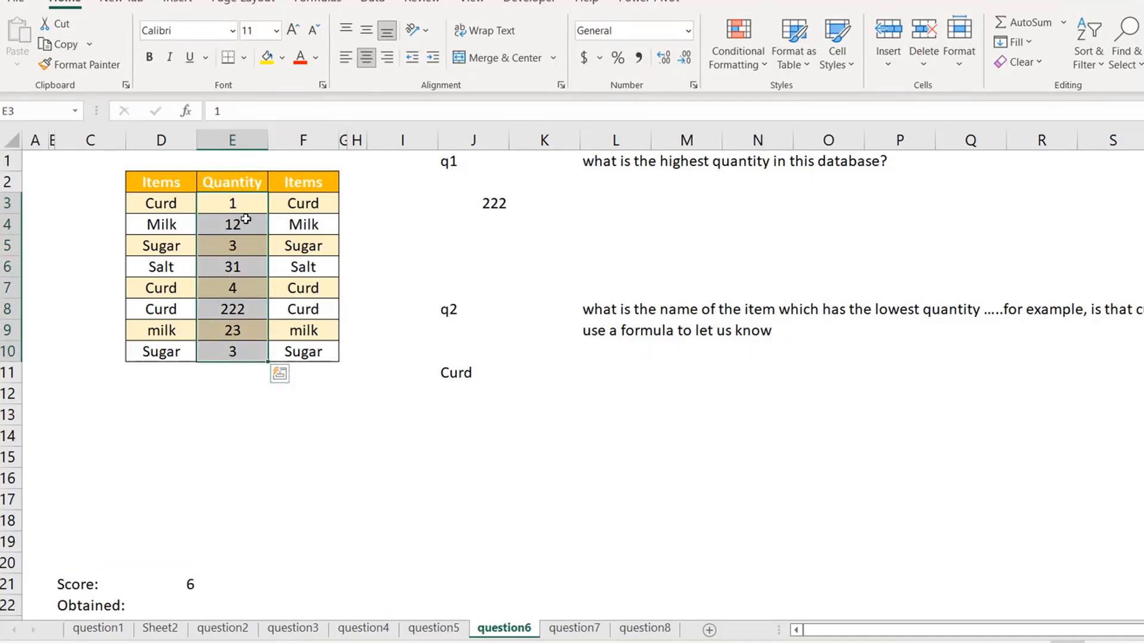
{"action": "left_click", "coordinate": [453, 372]}
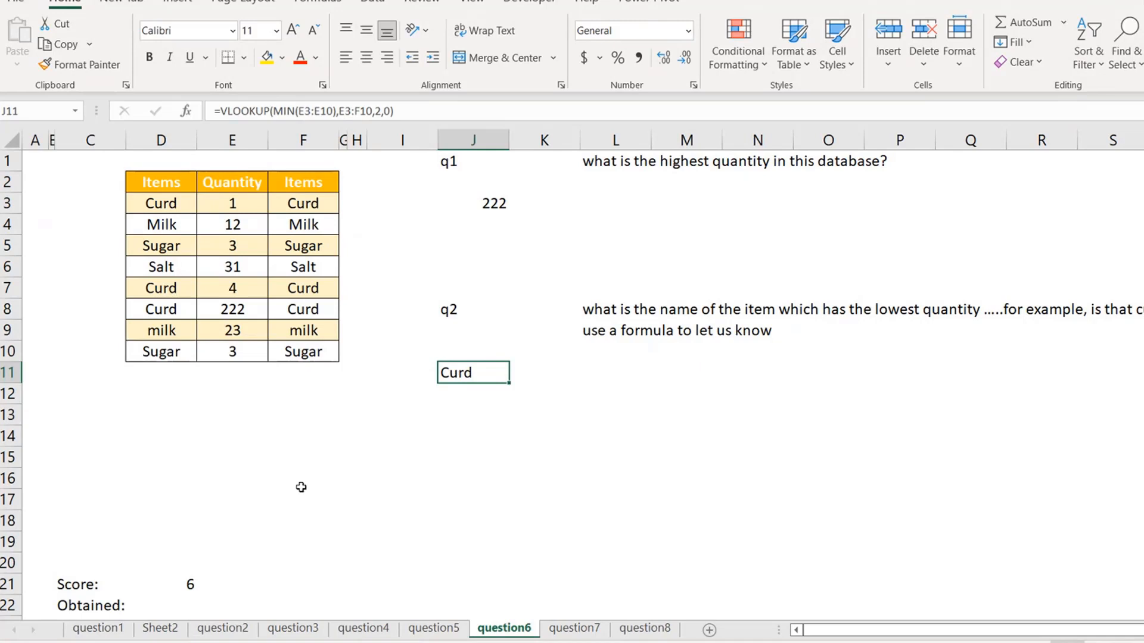
{"action": "left_click", "coordinate": [177, 584]}
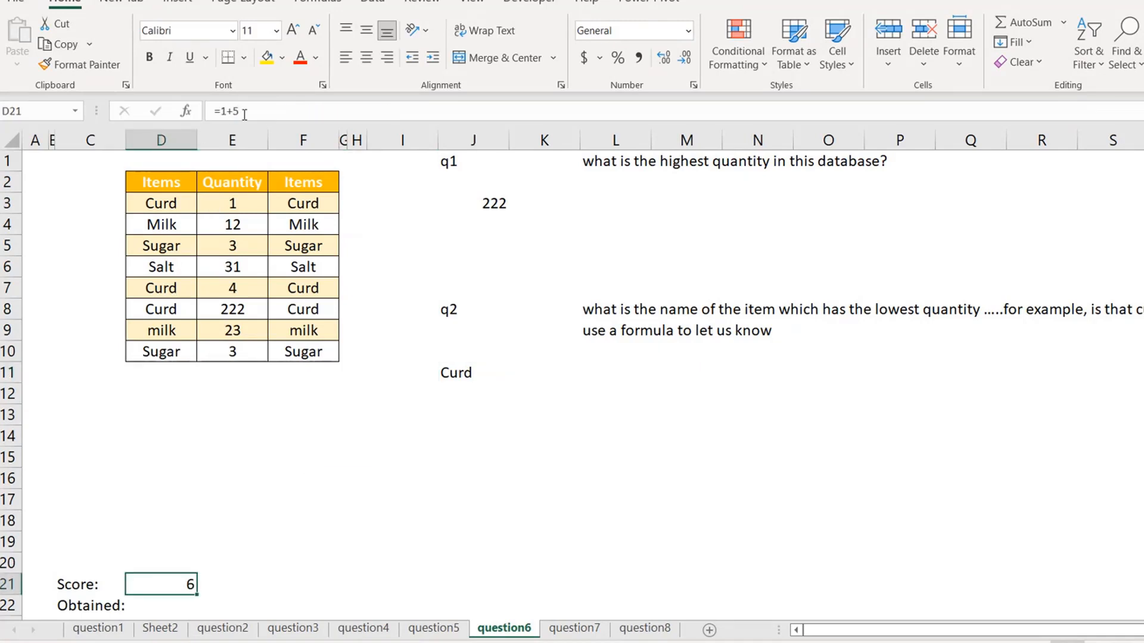
{"action": "left_click", "coordinate": [182, 606]}
{"action": "type", "text": "1"}
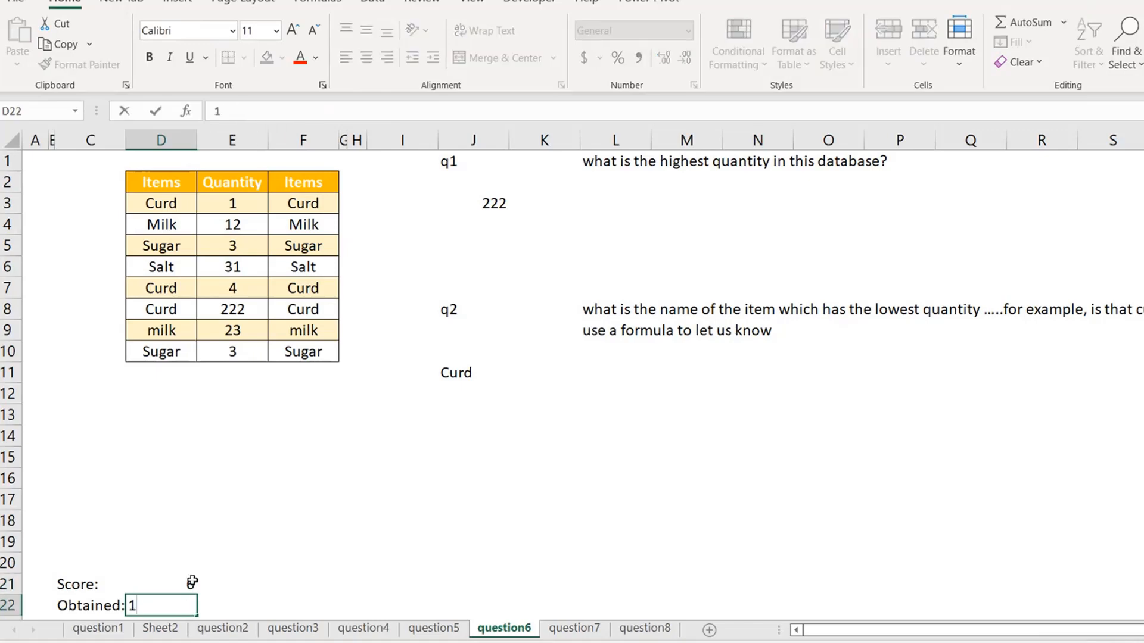
{"action": "left_click", "coordinate": [229, 481]}
{"action": "left_click", "coordinate": [628, 294]}
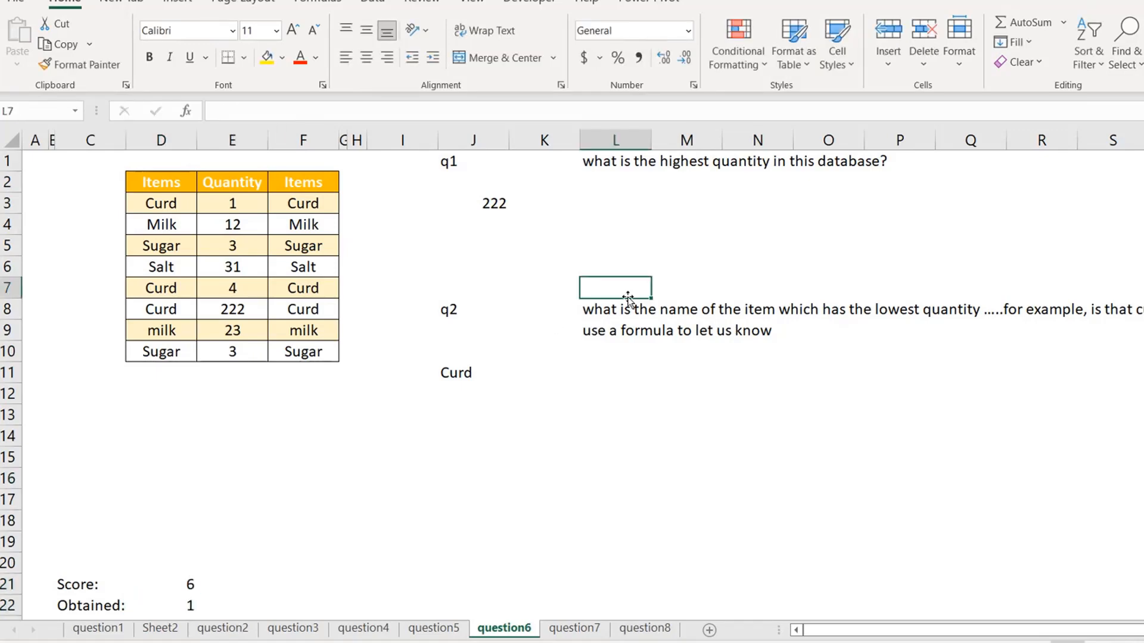
Step: Open the question7 sheet and review the zone-based increment question and the New Salary table
{"action": "left_click", "coordinate": [572, 629]}
{"action": "left_click", "coordinate": [465, 417]}
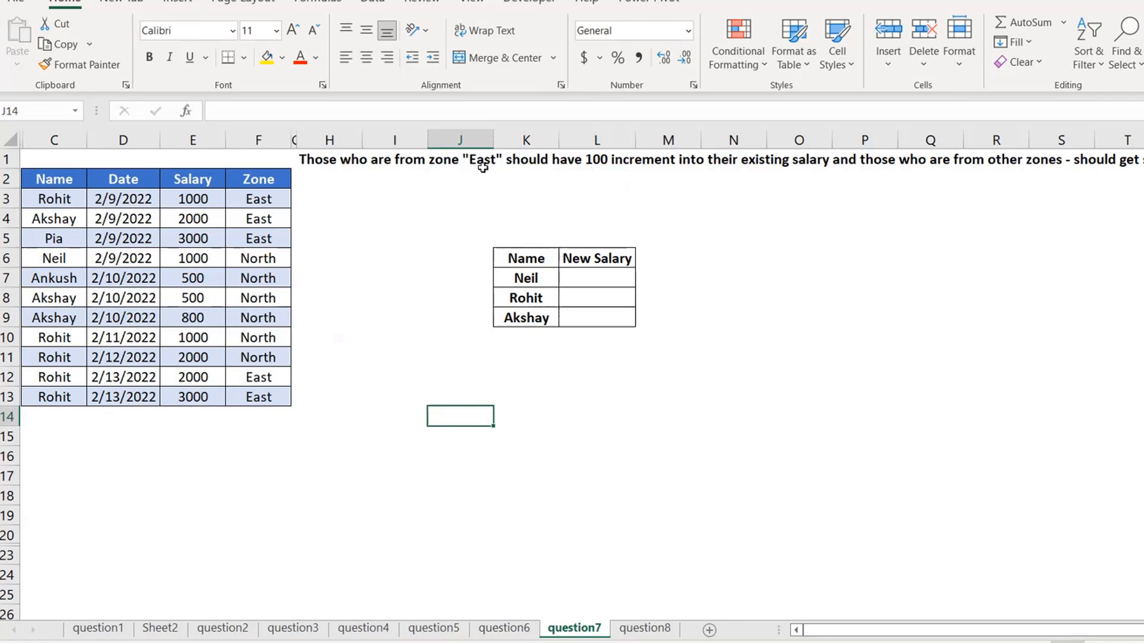
{"action": "left_click", "coordinate": [604, 163]}
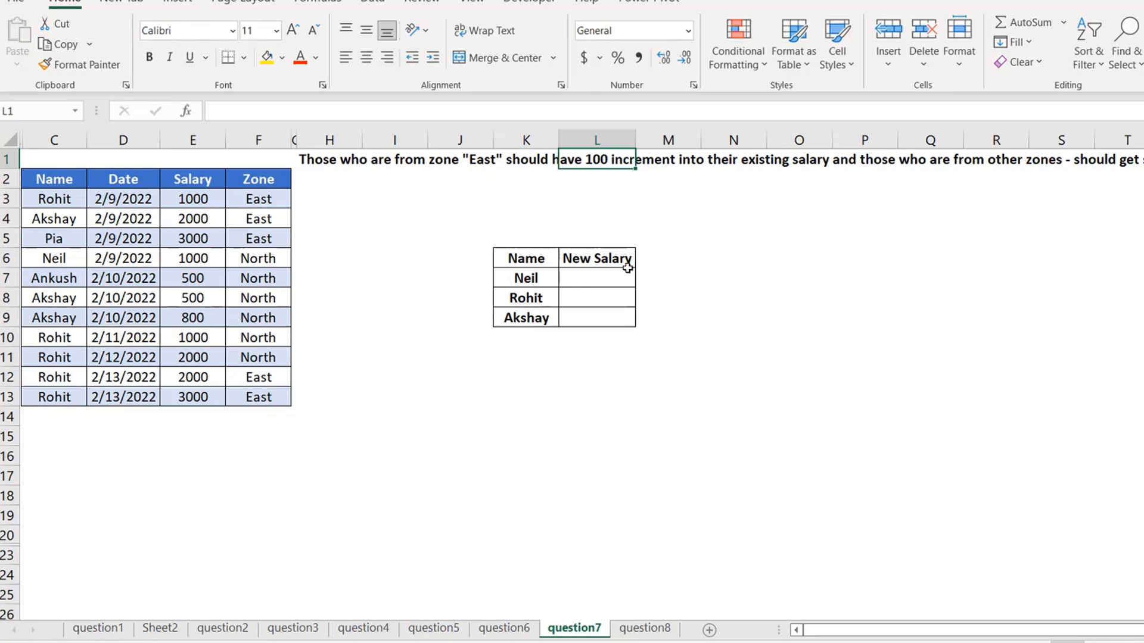
{"action": "left_click", "coordinate": [606, 280]}
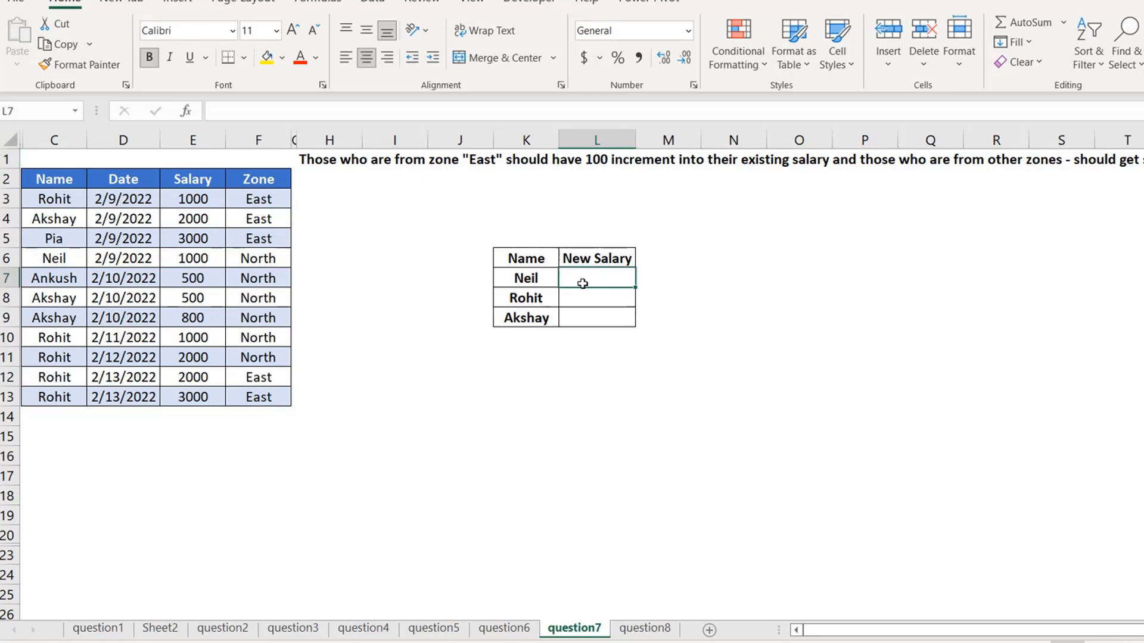
{"action": "left_click", "coordinate": [519, 279]}
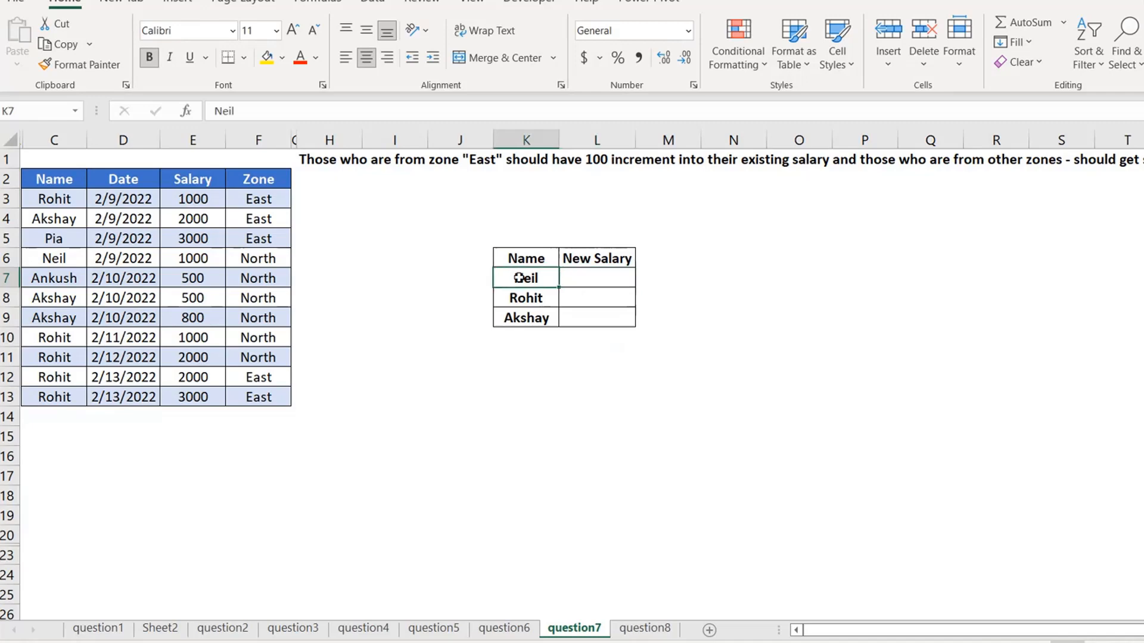
Step: Enter =VLOOKUP(K7,C2:F13,4,0) in L7 to look up the zone of the first listed employee
{"action": "left_click", "coordinate": [596, 272]}
{"action": "type", "text": "=vlo"}
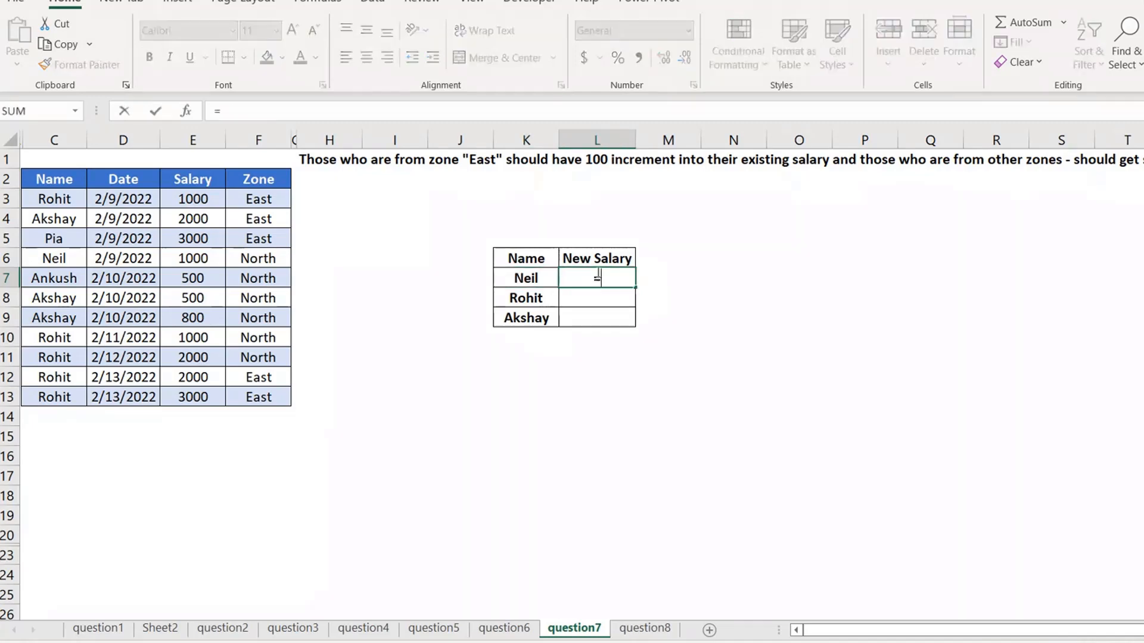
{"action": "key", "text": "Tab"}
{"action": "left_click", "coordinate": [526, 278]}
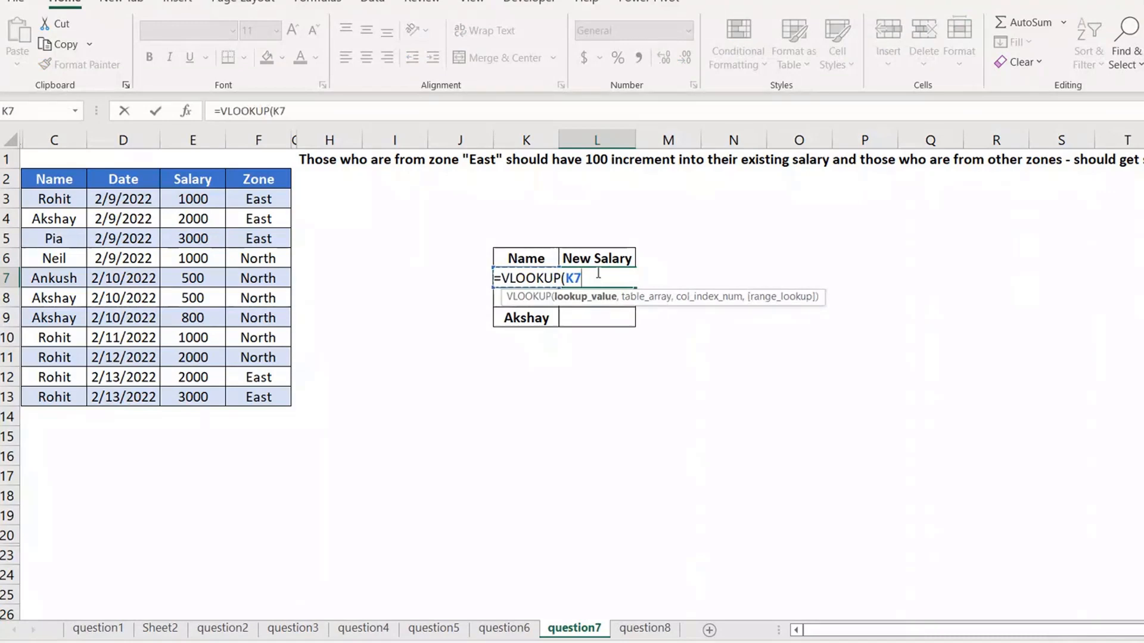
{"action": "type", "text": ","}
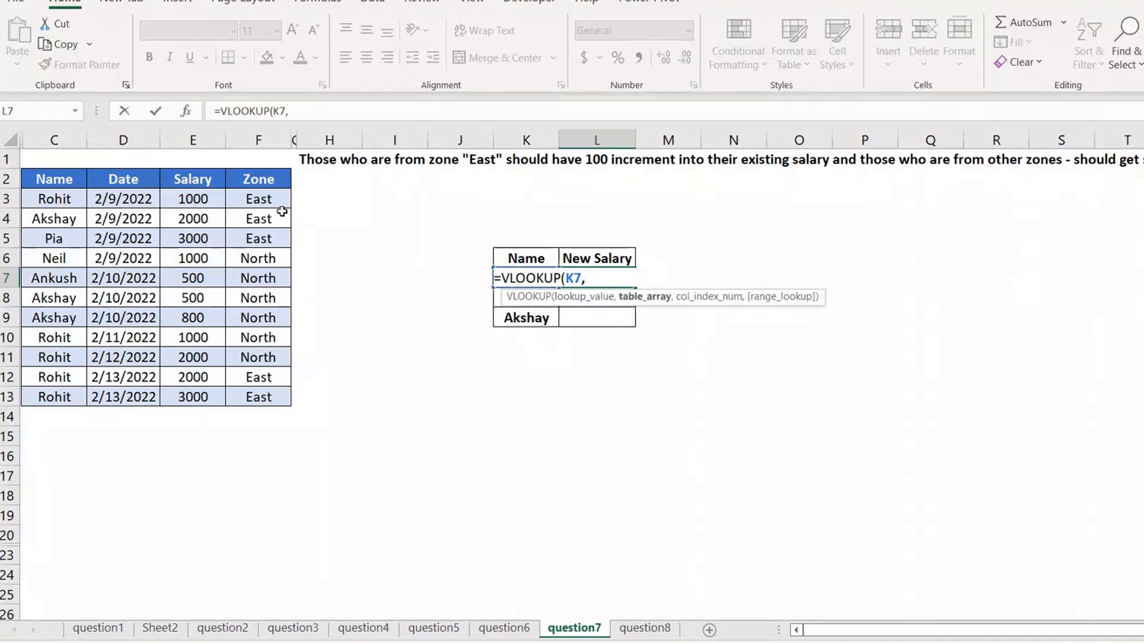
{"action": "left_click", "coordinate": [70, 180]}
{"action": "left_click", "coordinate": [268, 394], "text": "shift"}
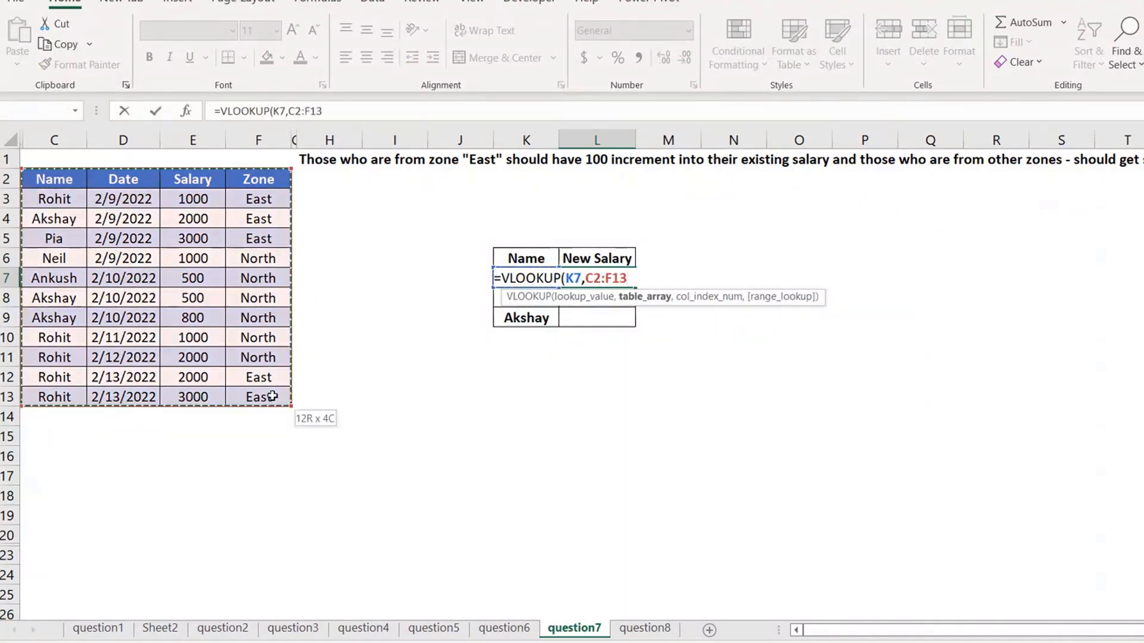
{"action": "type", "text": ",4,0)"}
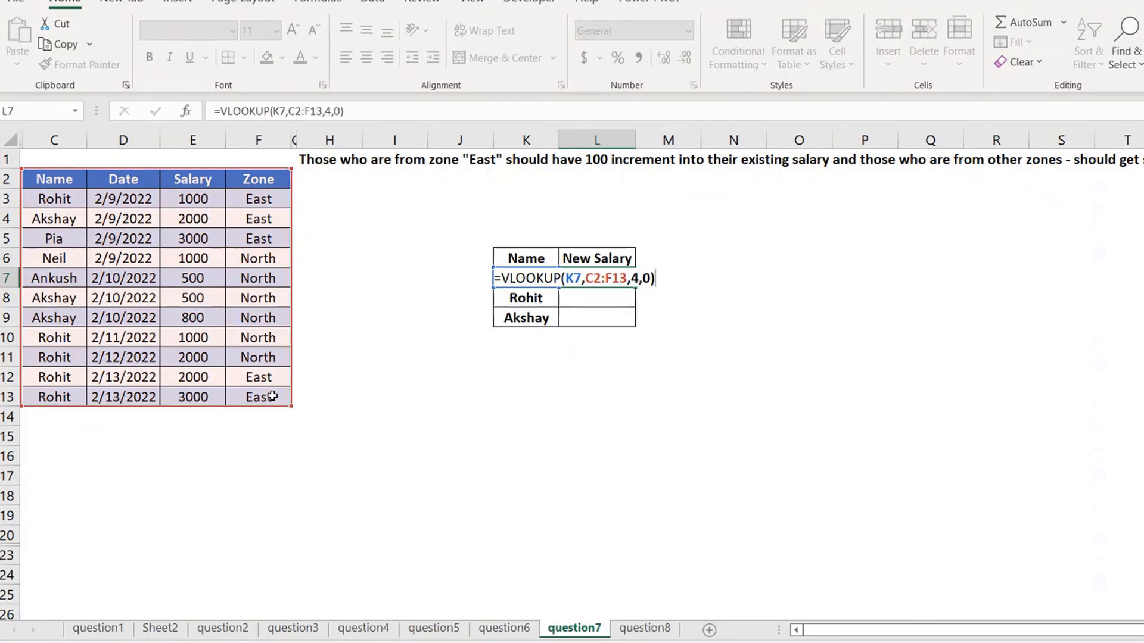
{"action": "key", "text": "ctrl+Return"}
{"action": "key", "text": "Right"}
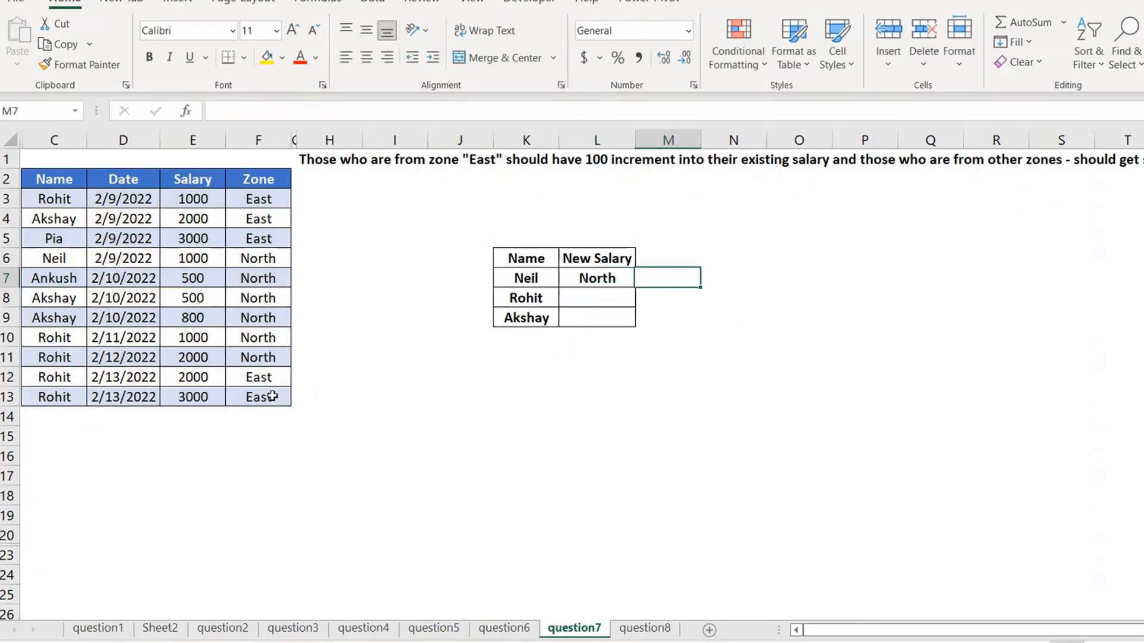
{"action": "type", "text": "=if"}
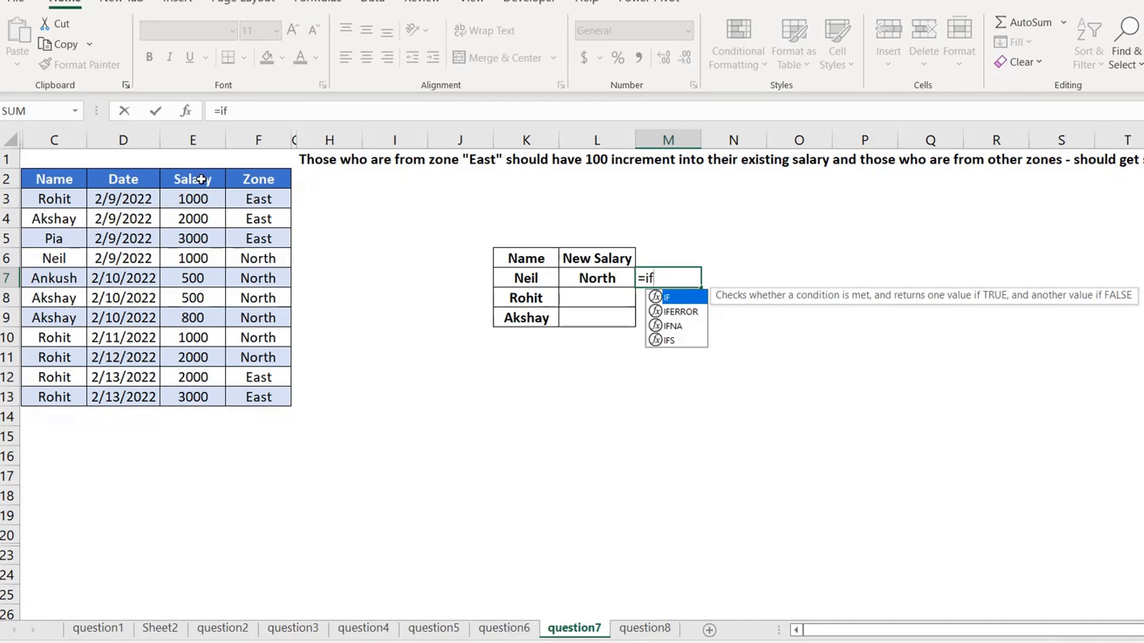
{"action": "key", "text": "Escape"}
{"action": "key", "text": "Left"}
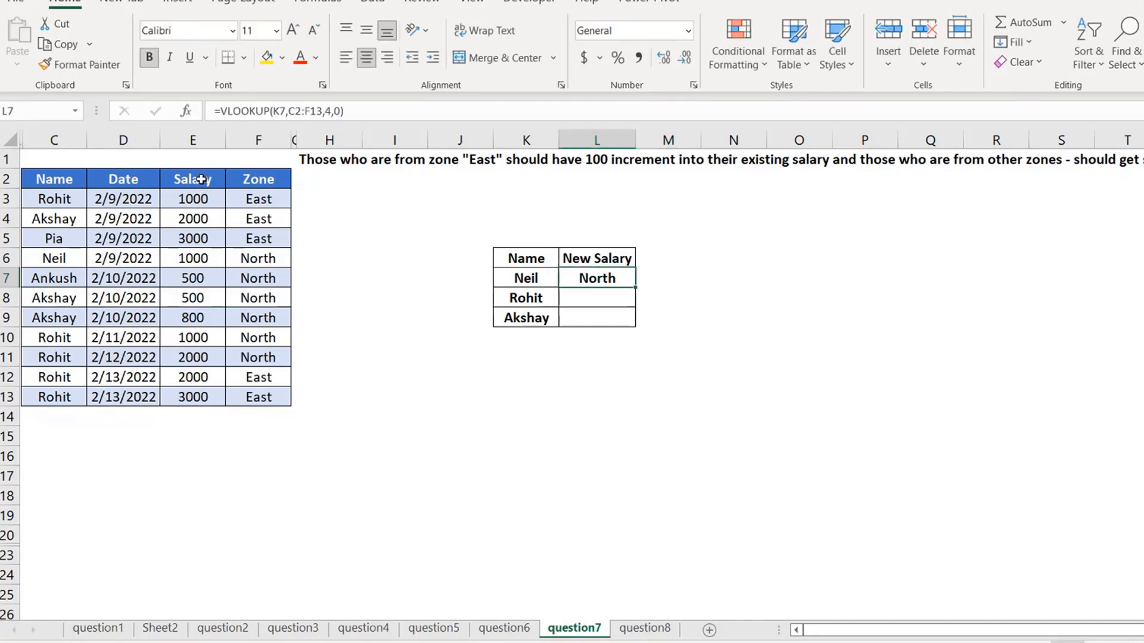
Step: Wrap L7's VLOOKUP in an IF function that tests whether the zone equals "East"
{"action": "left_click", "coordinate": [221, 109]}
{"action": "type", "text": "IF"}
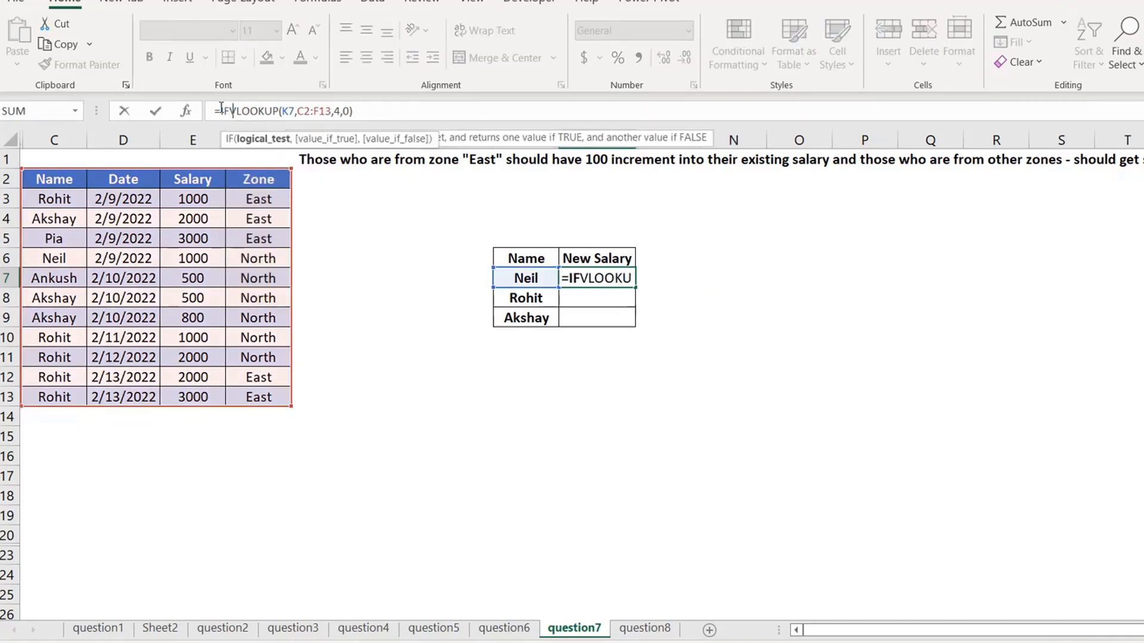
{"action": "type", "text": "("}
{"action": "left_click", "coordinate": [411, 115]}
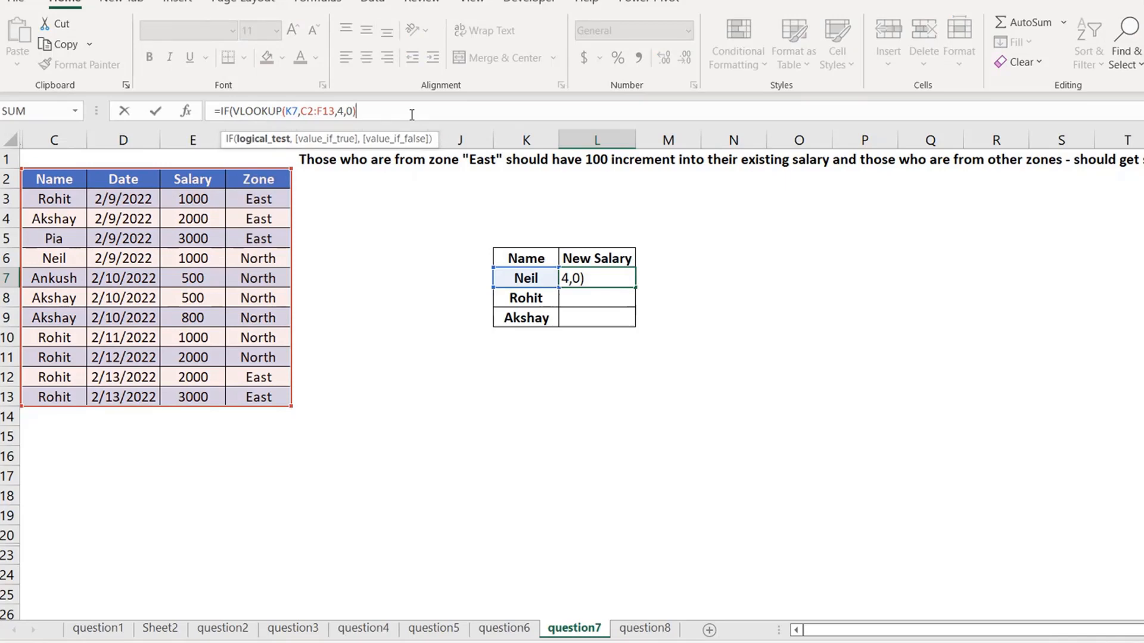
{"action": "type", "text": "=\"East\","}
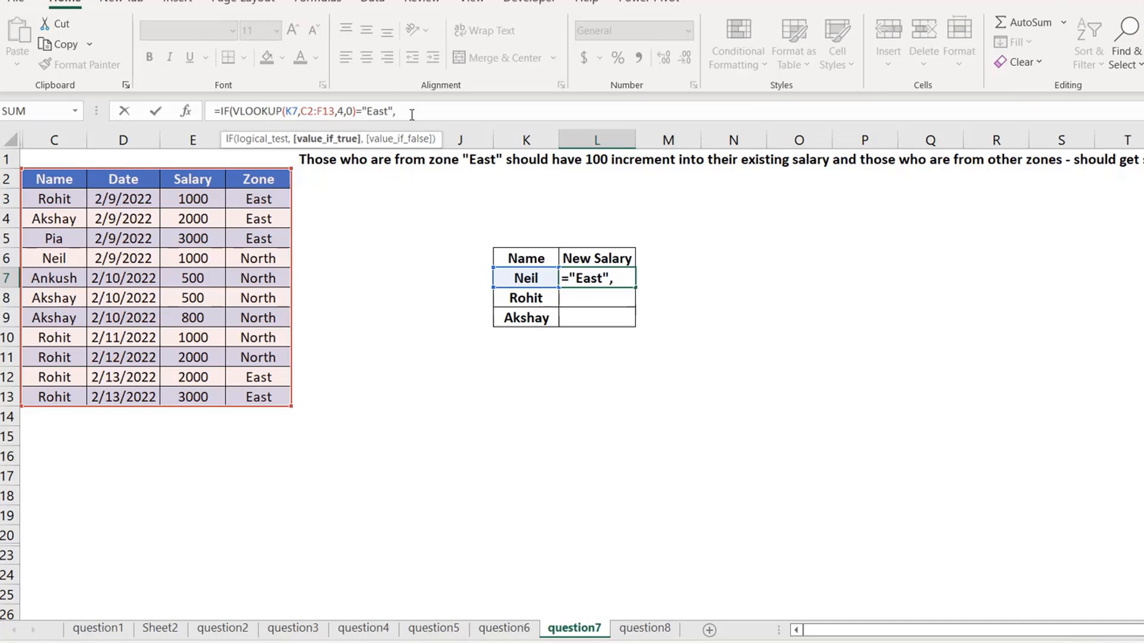
Step: Add VLOOKUP(K7,$C$2:$E$13,3,0)+100 as the value if true in L7's IF formula
{"action": "type", "text": "vlookup("}
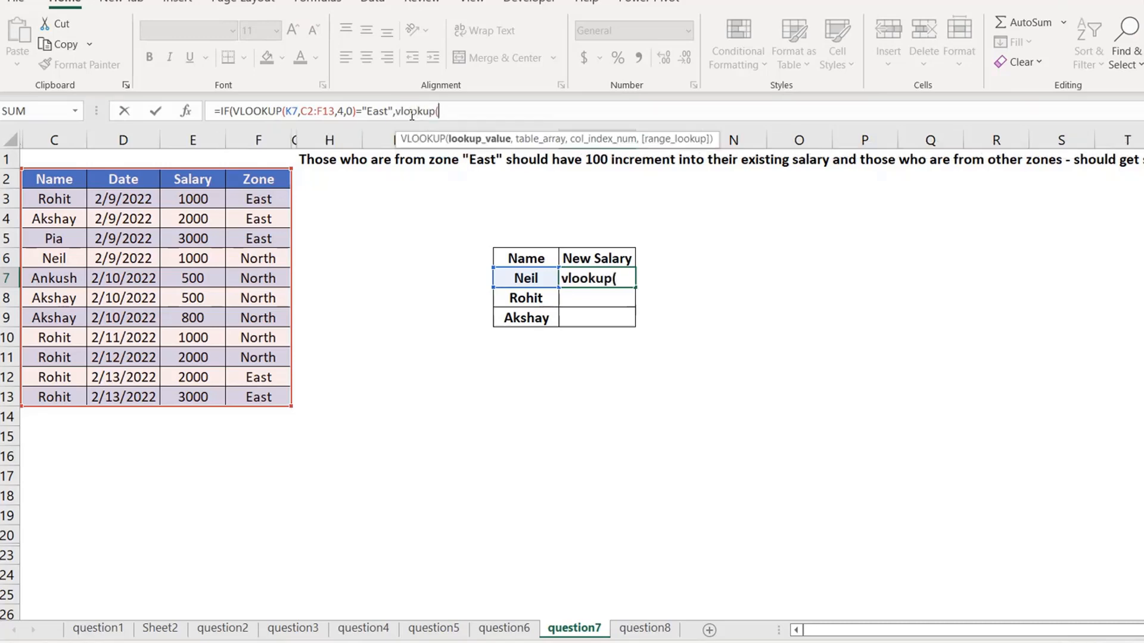
{"action": "left_click", "coordinate": [522, 277]}
{"action": "type", "text": ","}
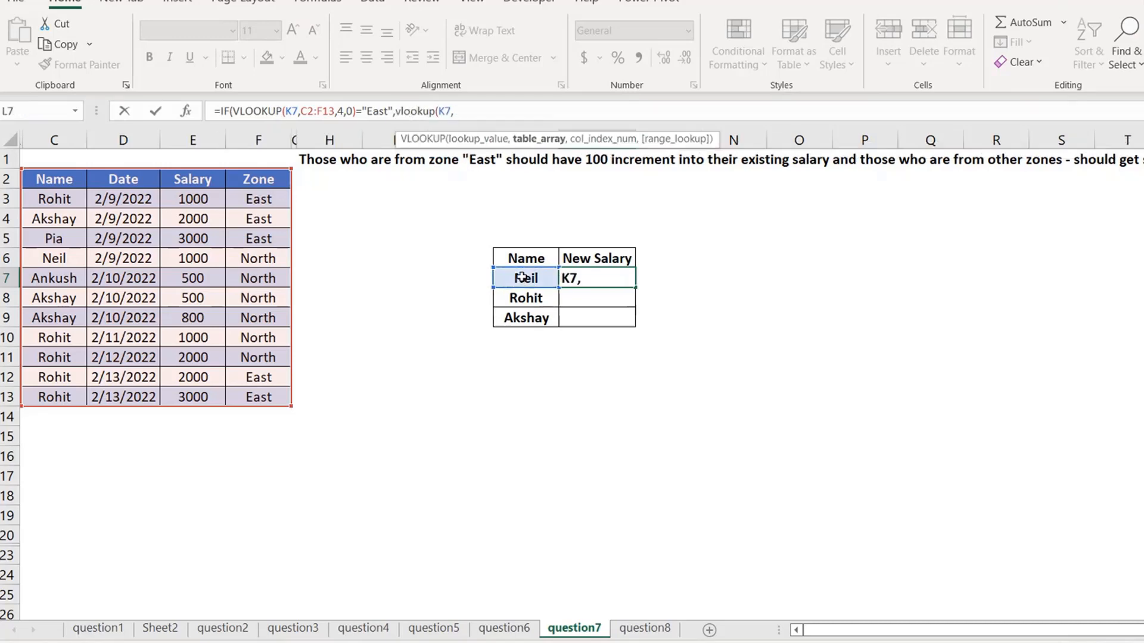
{"action": "left_click", "coordinate": [52, 179]}
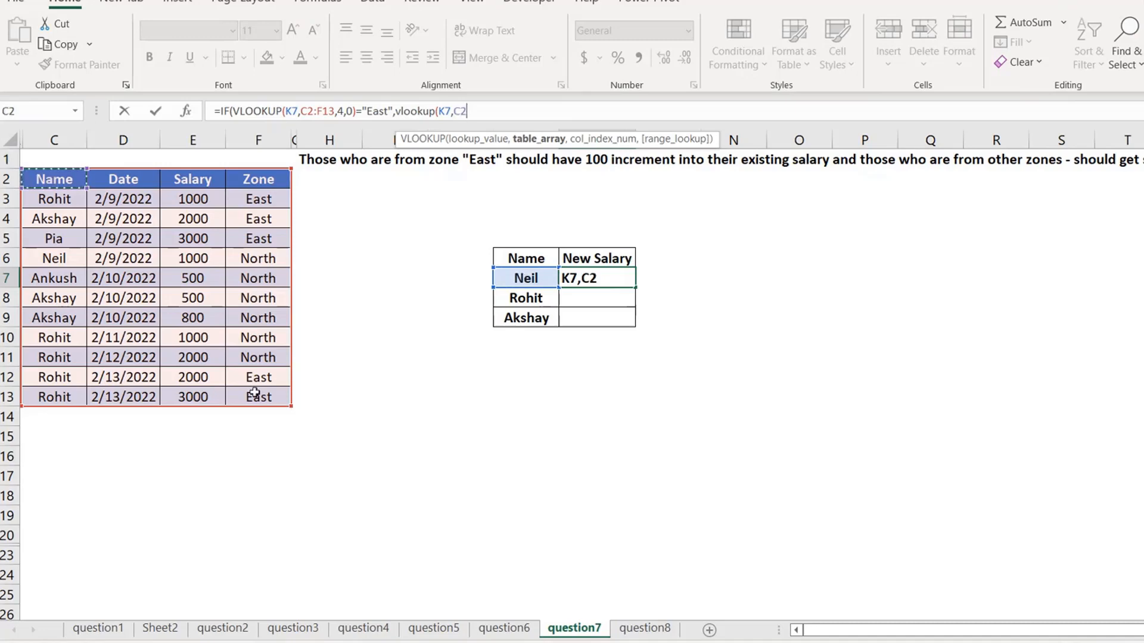
{"action": "left_click", "coordinate": [203, 396], "text": "shift"}
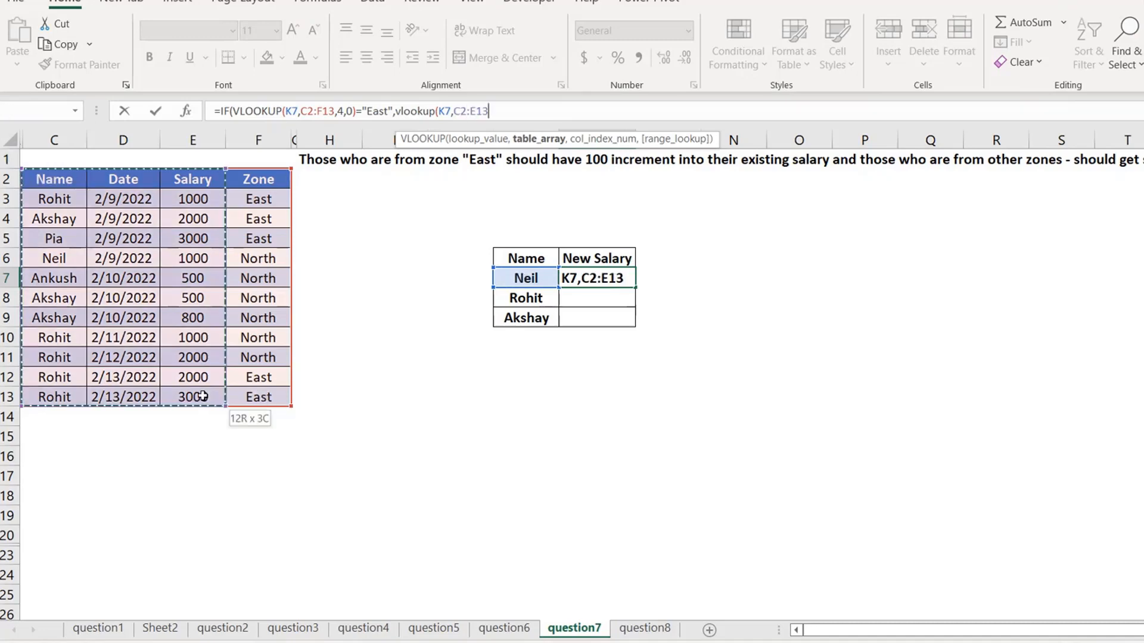
{"action": "key", "text": "F4"}
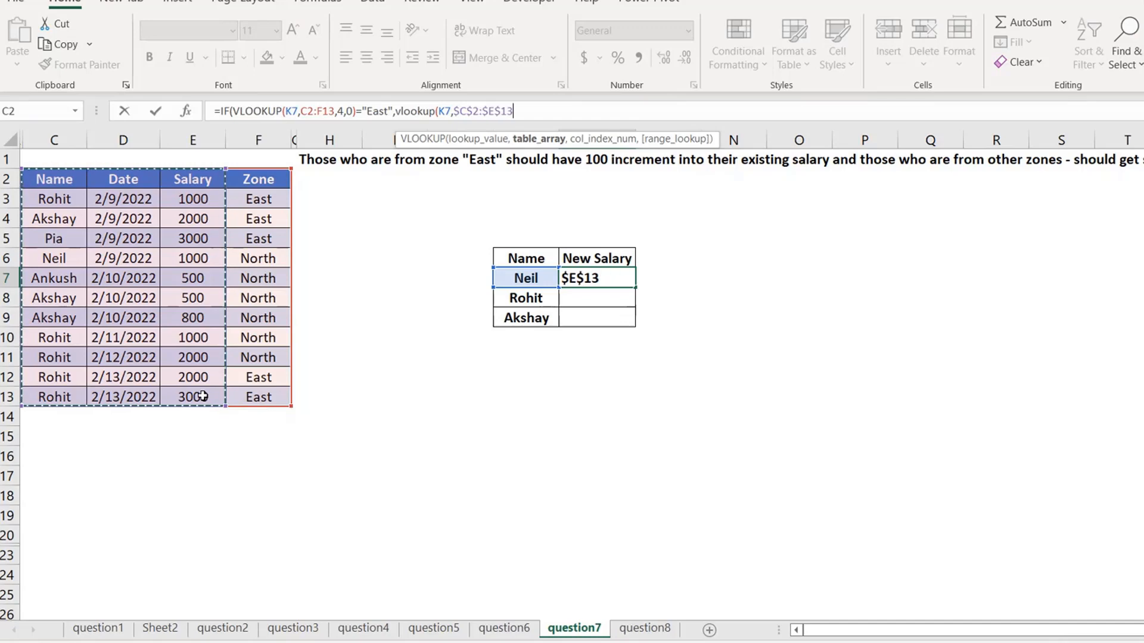
{"action": "type", "text": ",3,0"}
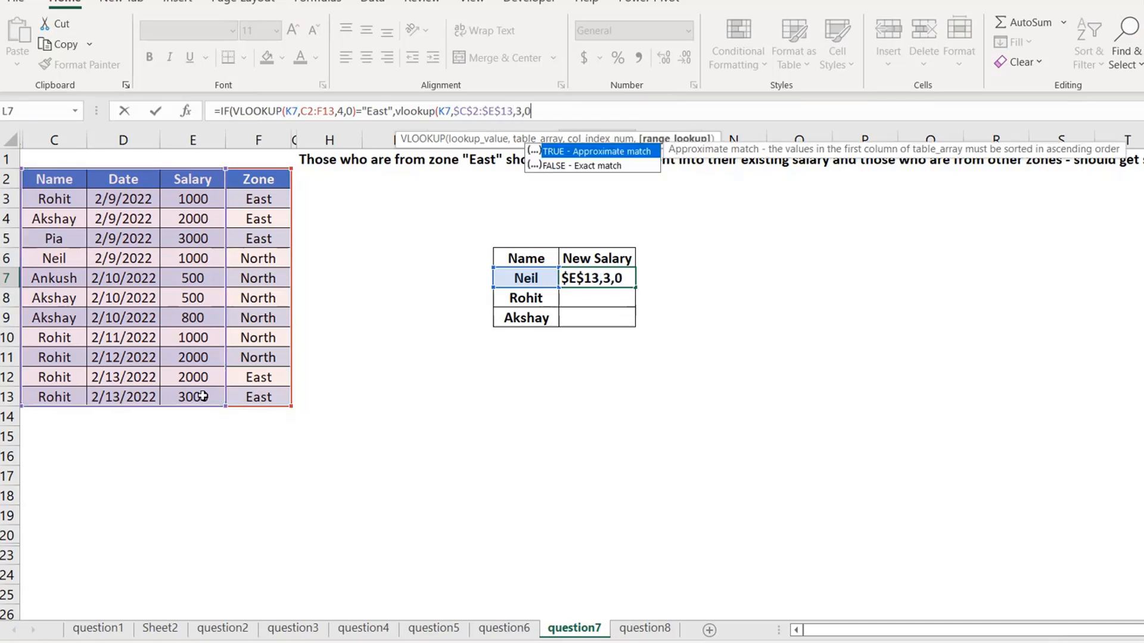
{"action": "type", "text": ")+1"}
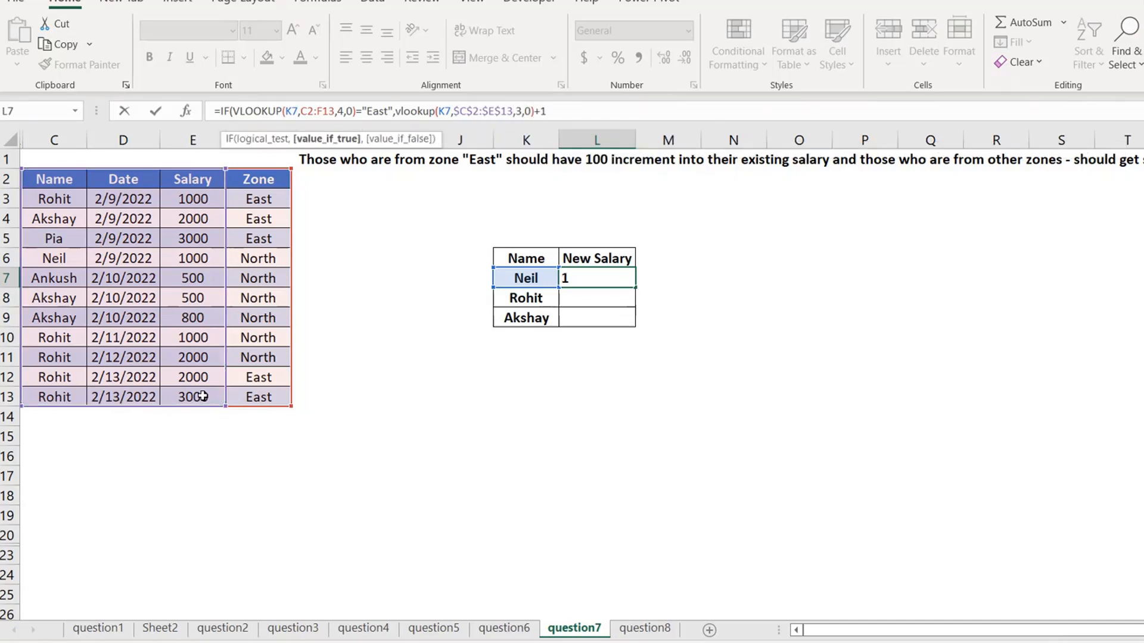
{"action": "type", "text": "00,vl"}
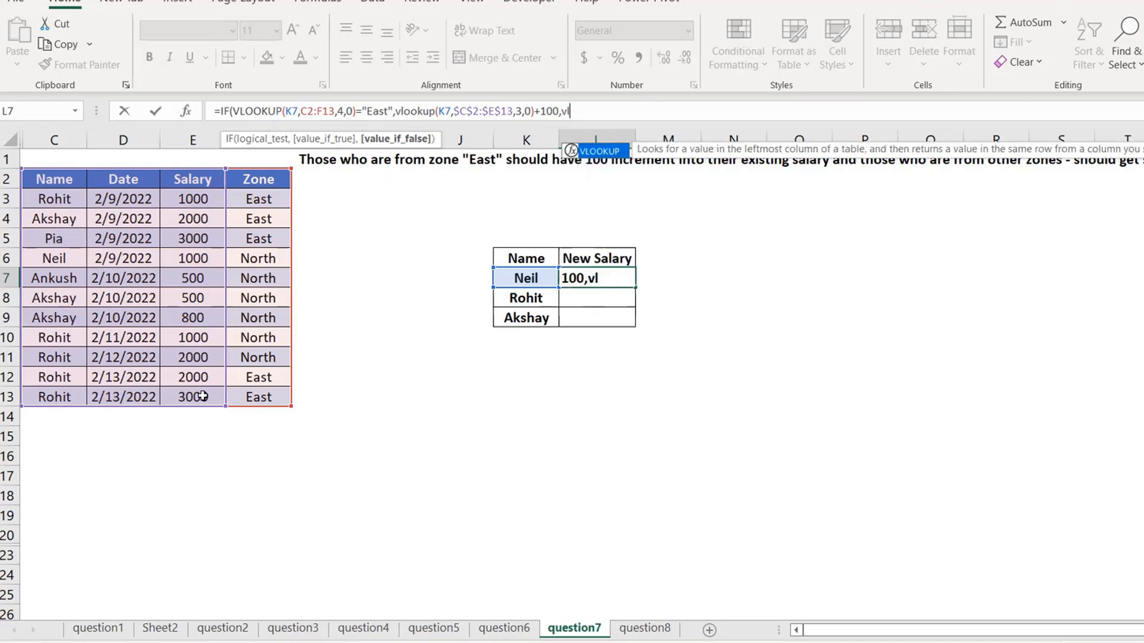
Step: Add VLOOKUP(K7,C2:E13,3,0) as the value if false and complete L7's IF formula
{"action": "key", "text": "Tab"}
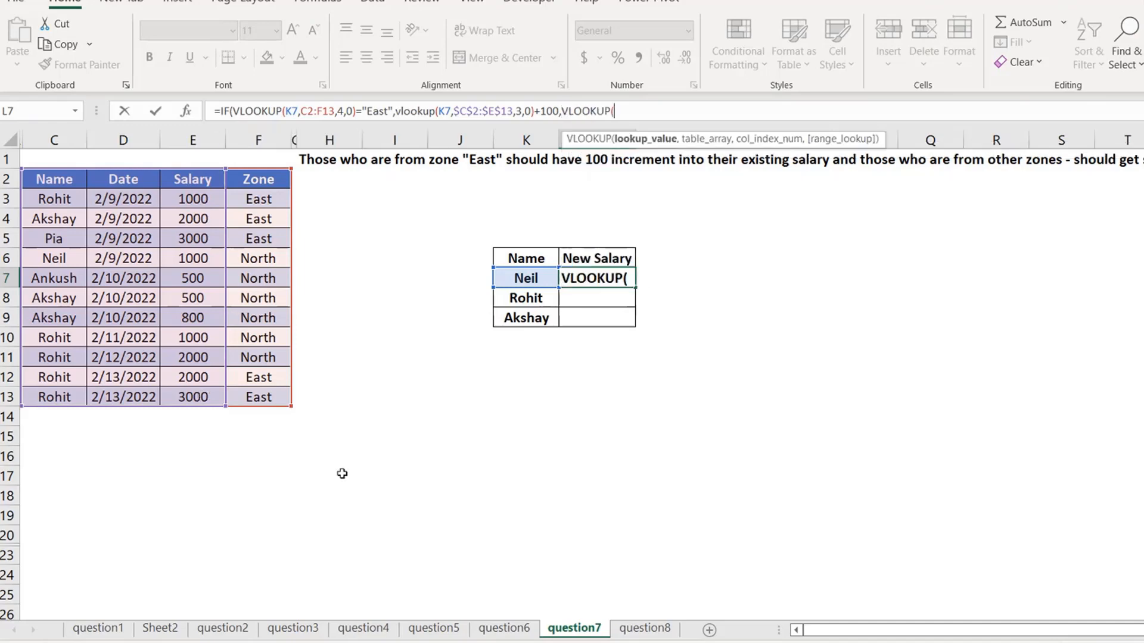
{"action": "left_click", "coordinate": [514, 277]}
{"action": "type", "text": ","}
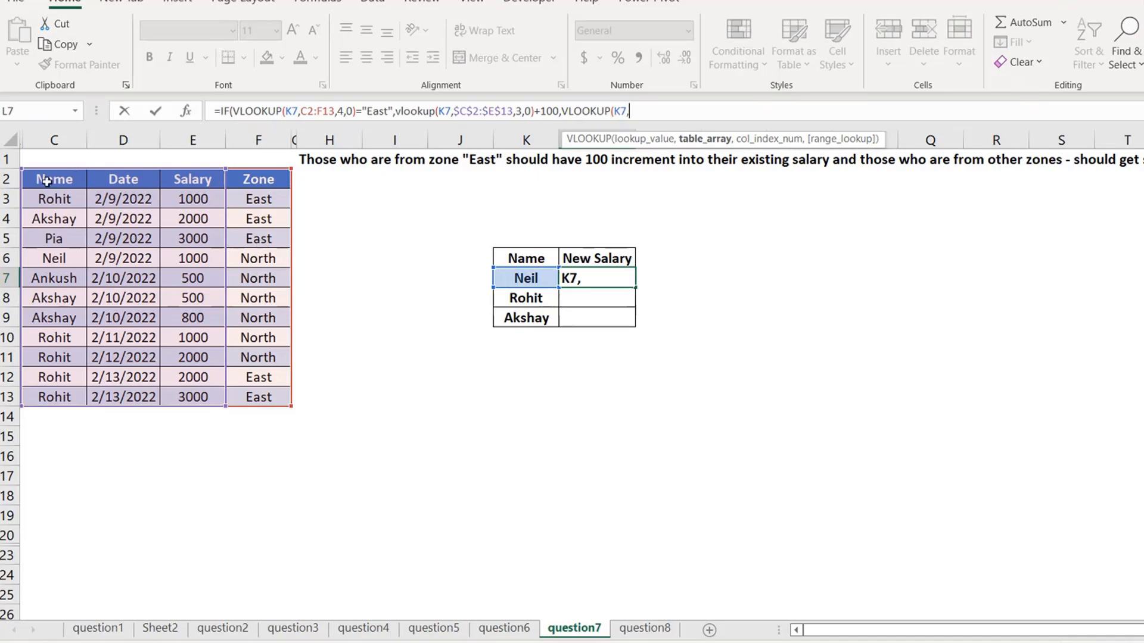
{"action": "left_click_drag", "start_coordinate": [43, 181], "coordinate": [213, 394]}
{"action": "type", "text": ",2"}
{"action": "key", "text": "BackSpace"}
{"action": "type", "text": "3,0)"}
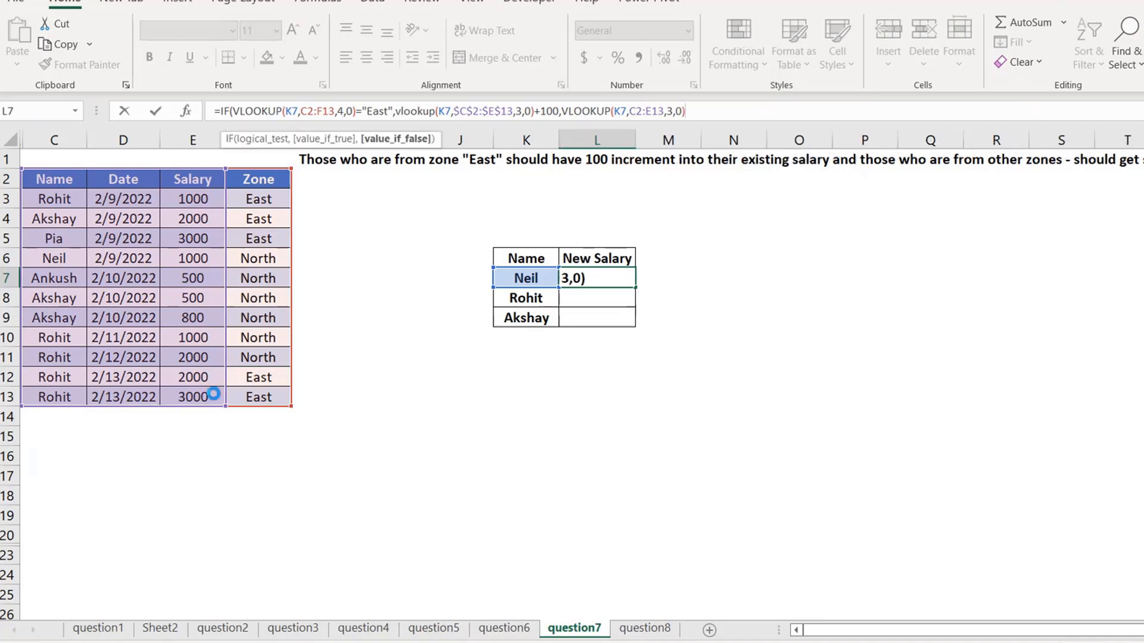
{"action": "key", "text": "Return"}
{"action": "key", "text": "Return"}
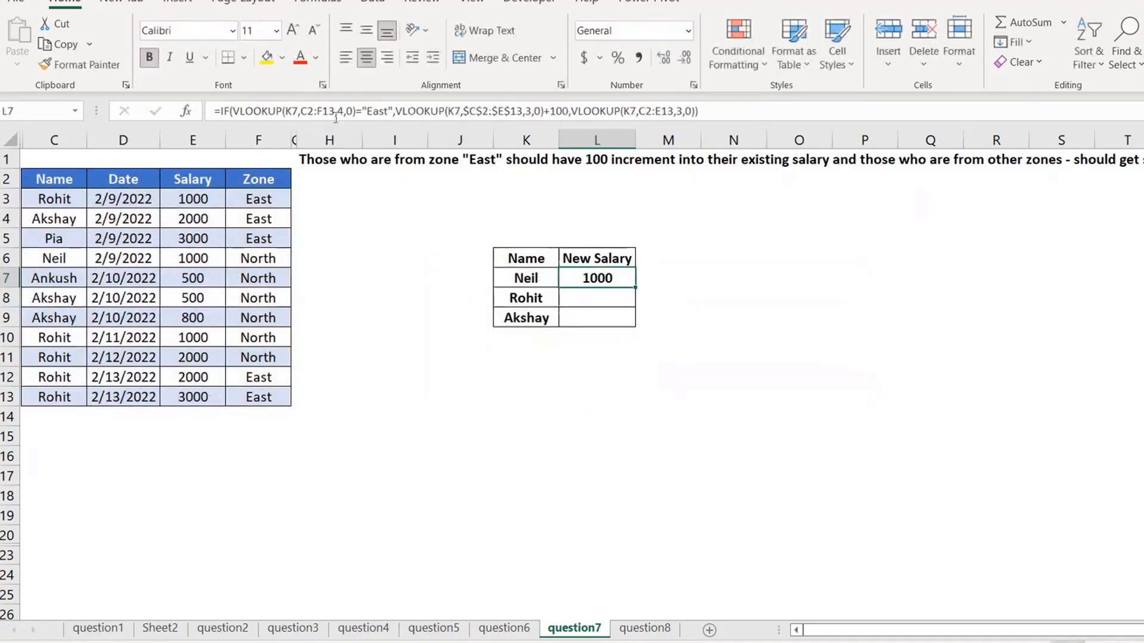
Step: Make the remaining ranges in L7's formula absolute as $C$2:$F$13 and $C$2:$E$13, and fill the formula down to L9
{"action": "left_click", "coordinate": [306, 111]}
{"action": "key", "text": "F4"}
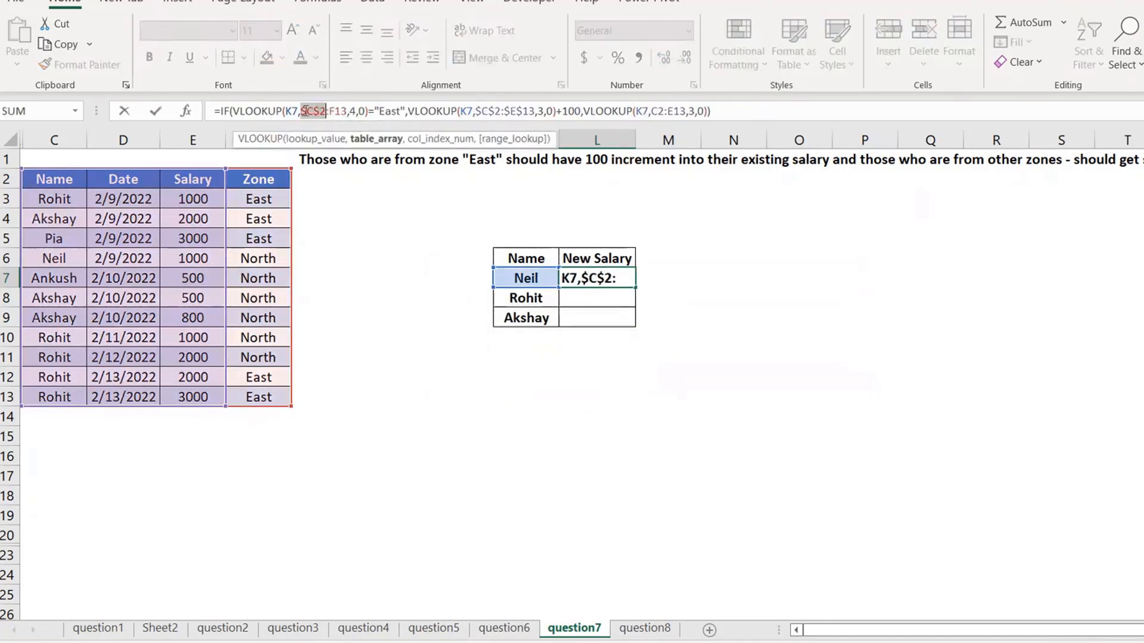
{"action": "left_click", "coordinate": [340, 110]}
{"action": "key", "text": "F4"}
{"action": "left_click", "coordinate": [669, 111]}
{"action": "key", "text": "F4"}
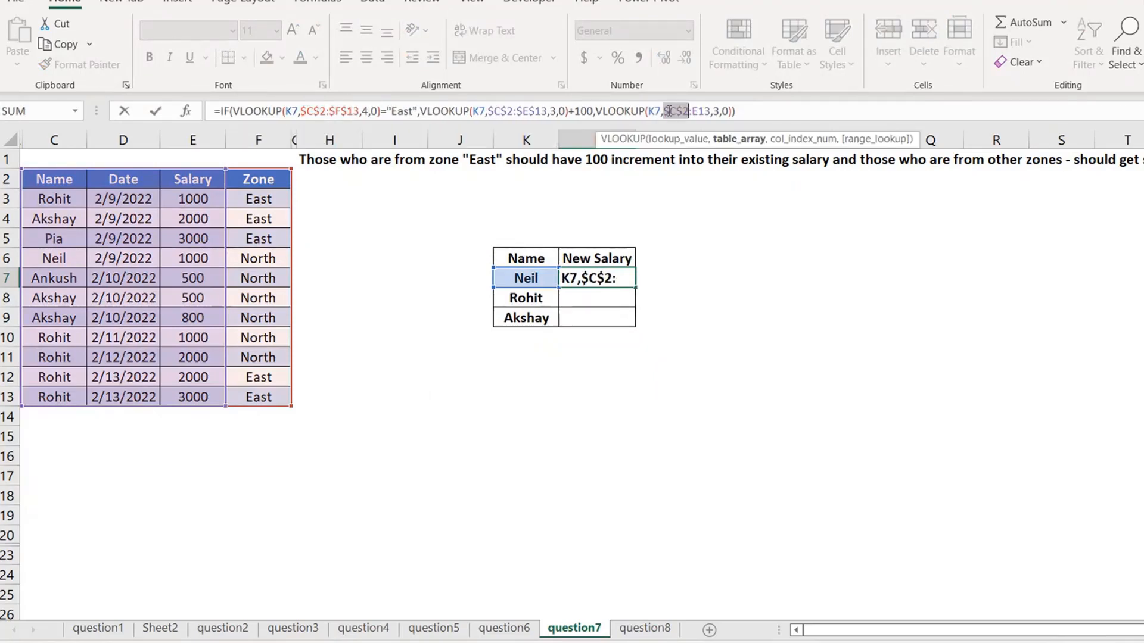
{"action": "key", "text": "Return"}
Step: Test the New Salary formula in L7 by setting the zone in F6 to East, and undo that change
{"action": "left_click", "coordinate": [250, 260]}
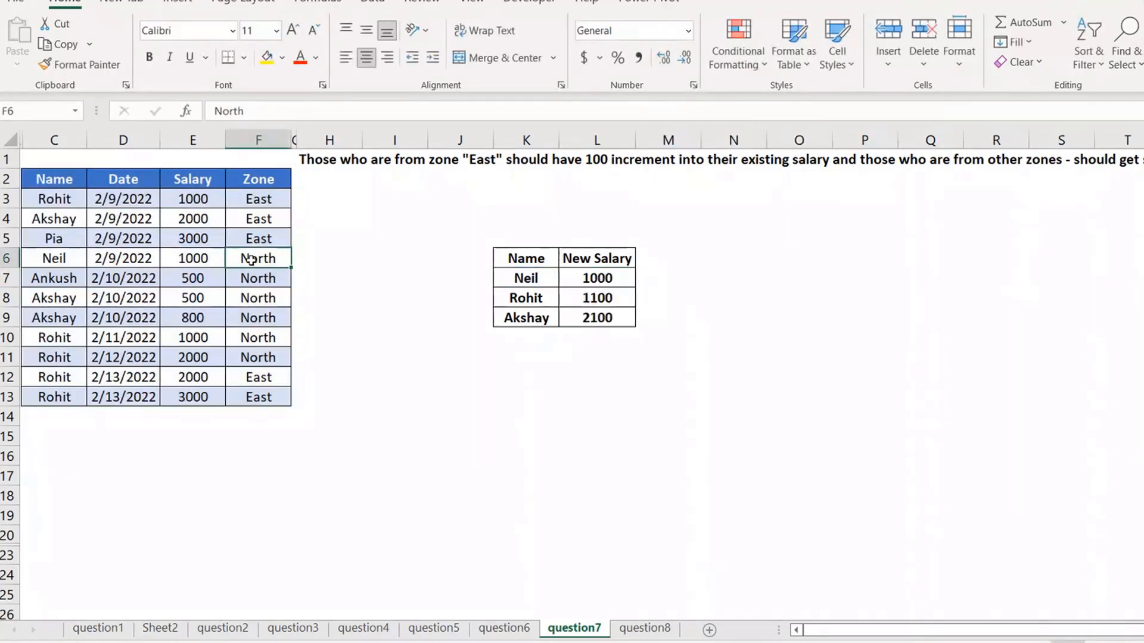
{"action": "type", "text": "east"}
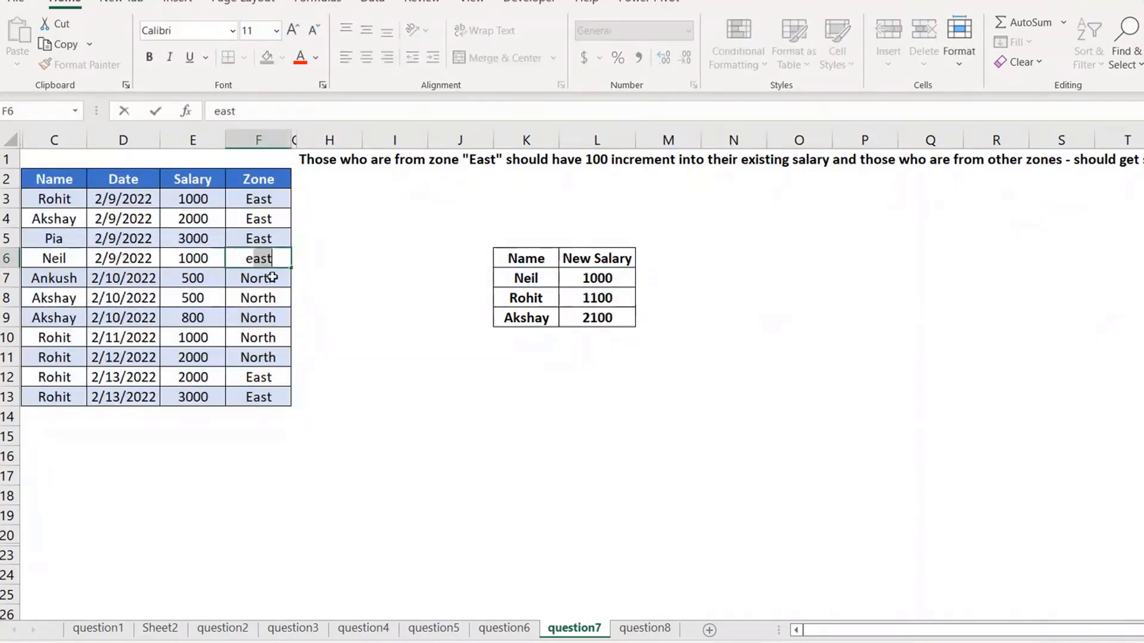
{"action": "key", "text": "Return"}
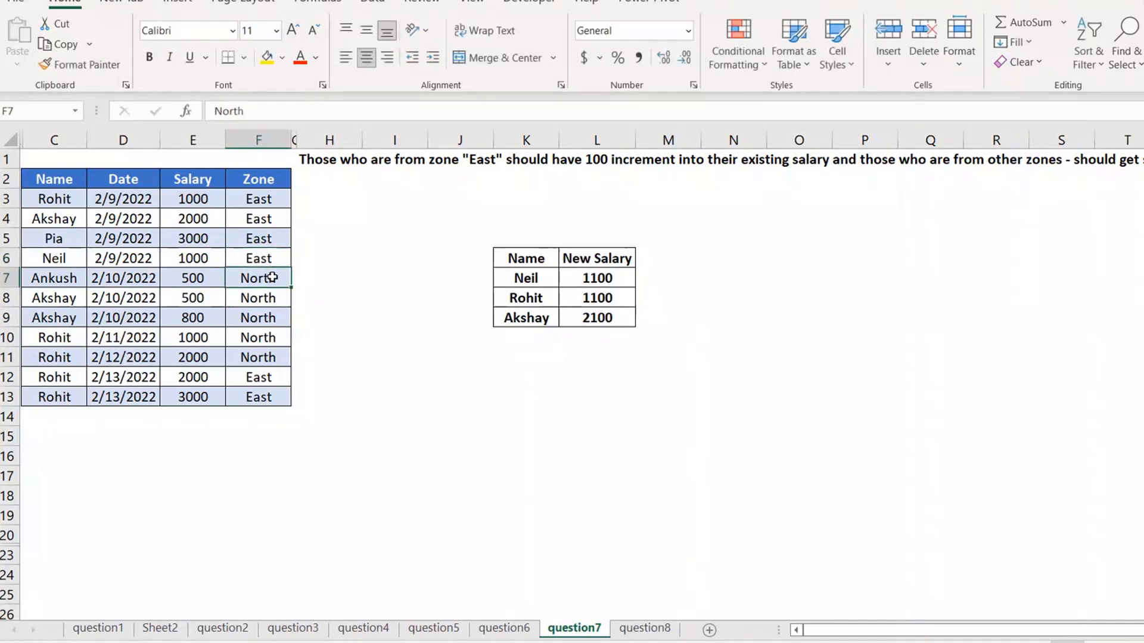
{"action": "left_click", "coordinate": [619, 280]}
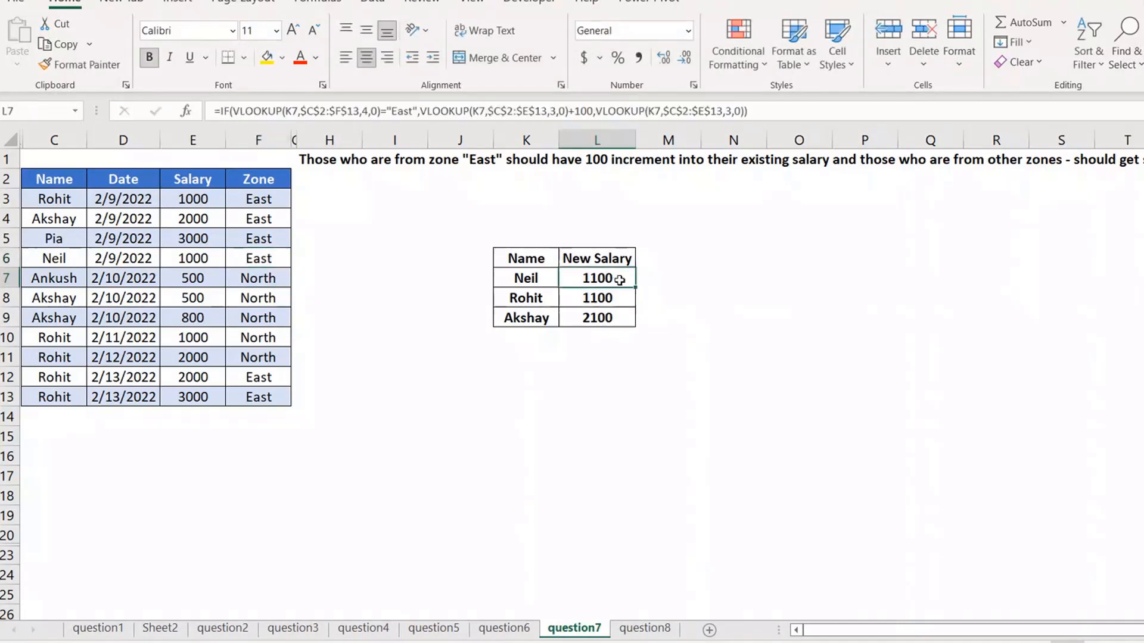
{"action": "key", "text": "ctrl+z"}
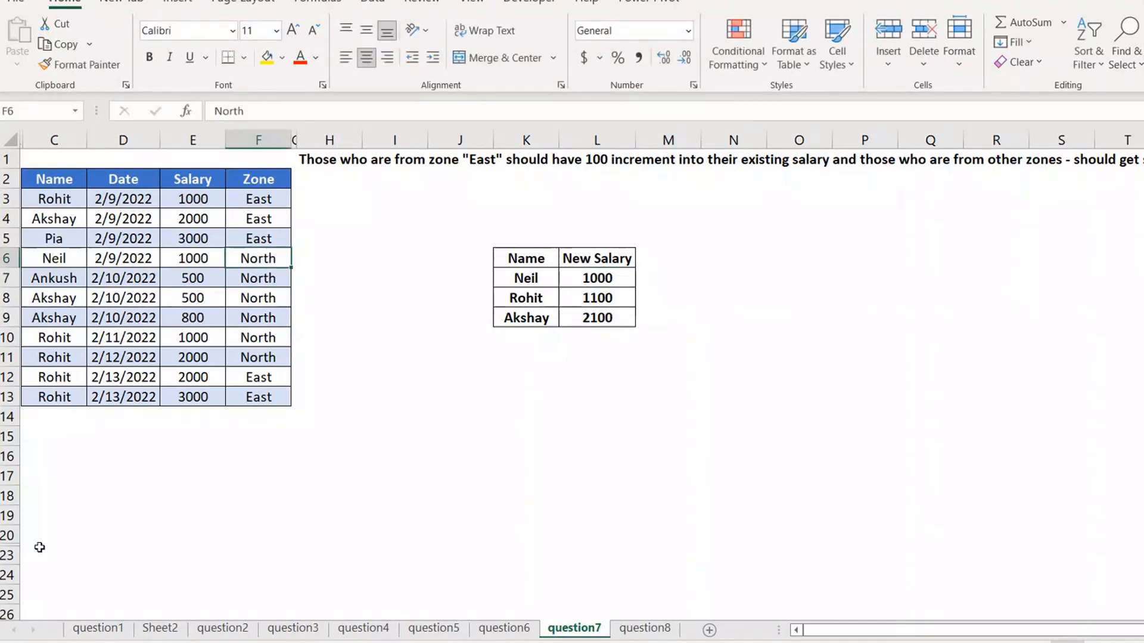
Step: On the question7 sheet, compare the zone in row 3 with the zones in rows 10 and 11 for the same repeated name
{"action": "left_click", "coordinate": [643, 632]}
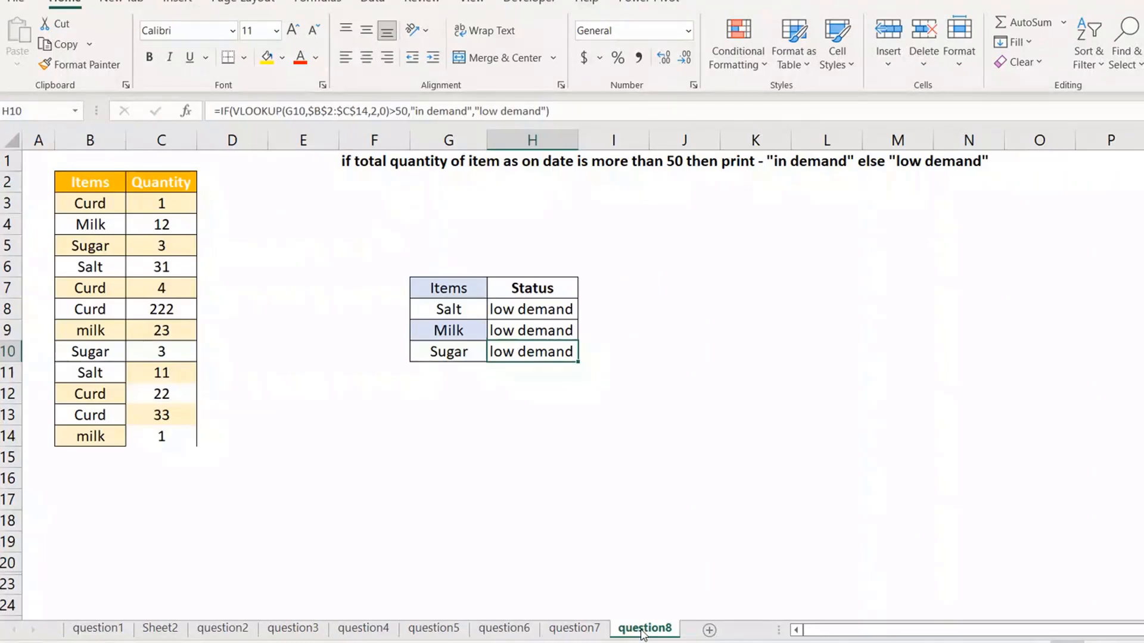
{"action": "left_click", "coordinate": [574, 630]}
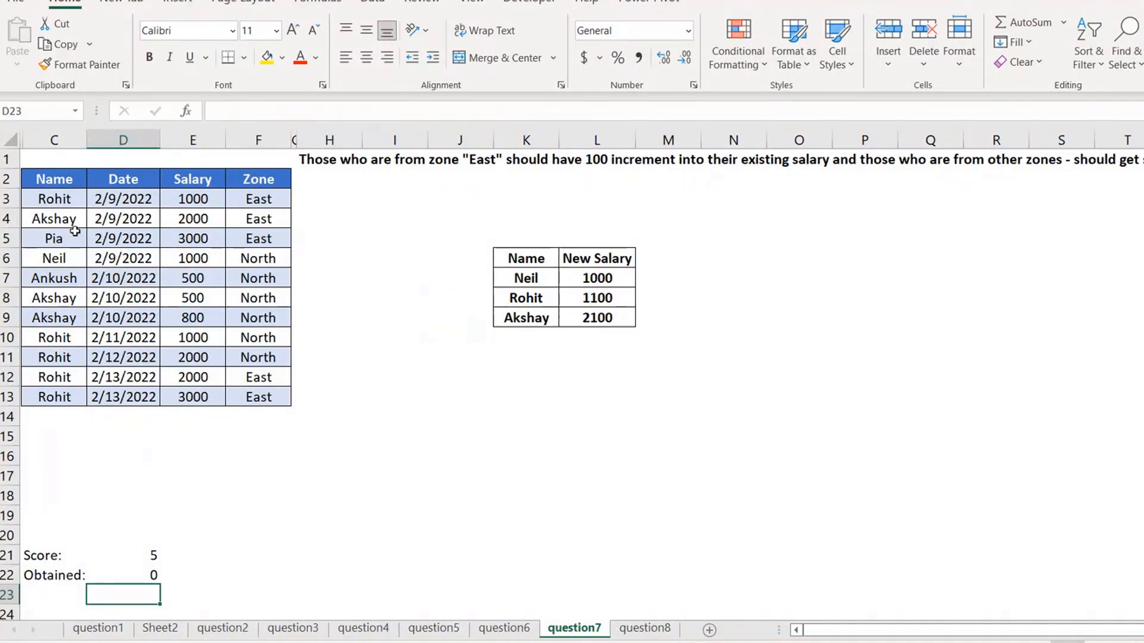
{"action": "left_click", "coordinate": [260, 199]}
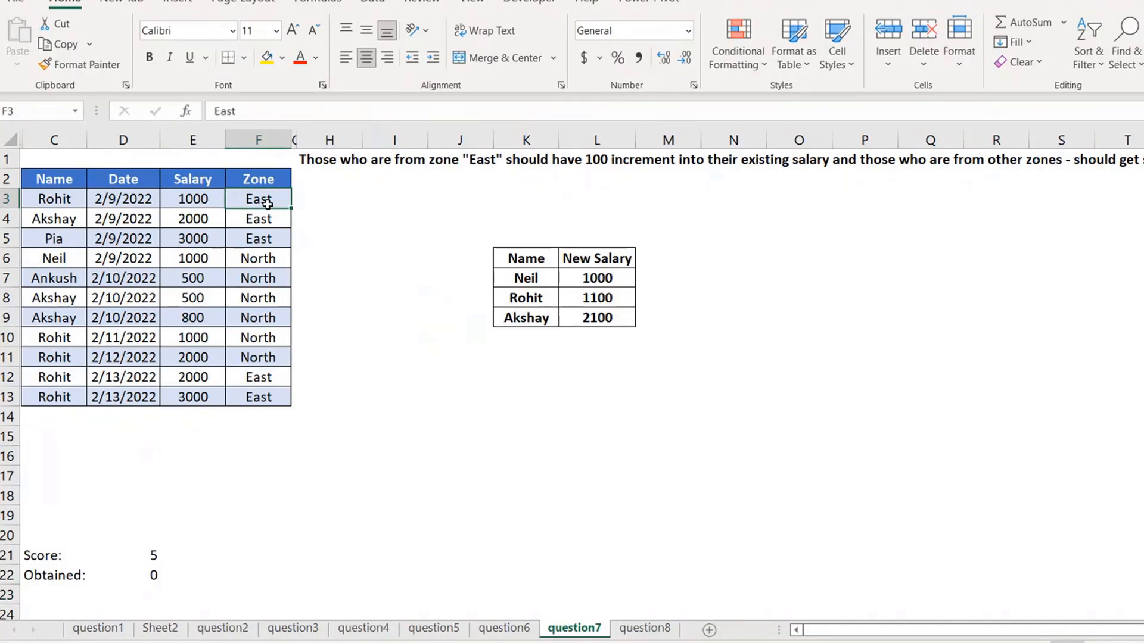
{"action": "left_click", "coordinate": [48, 206]}
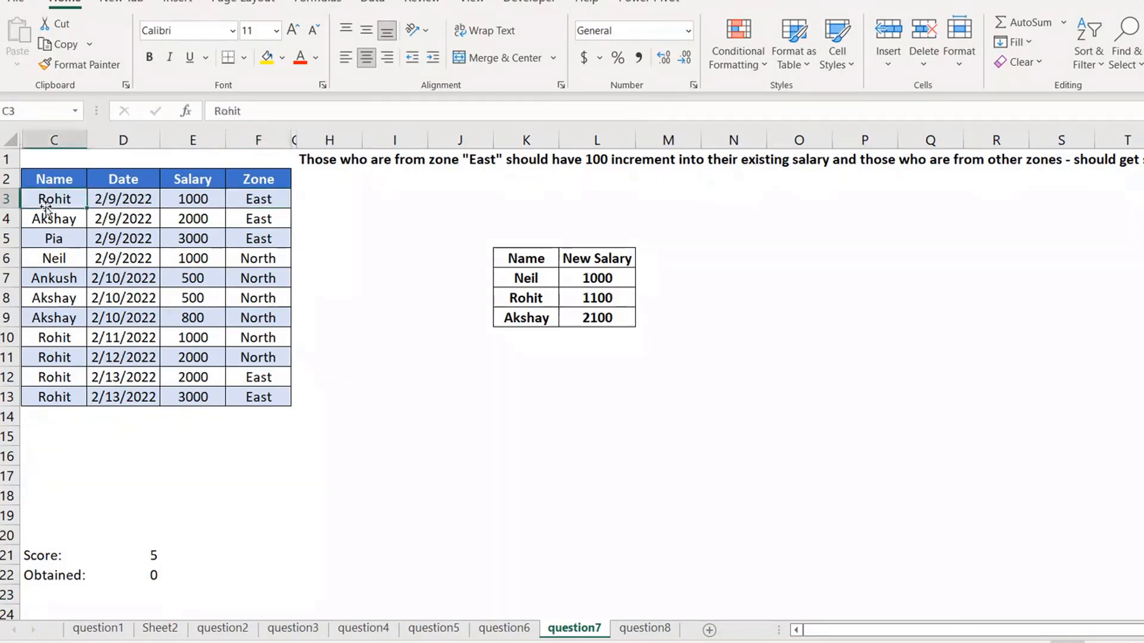
{"action": "left_click", "coordinate": [207, 200], "text": "shift"}
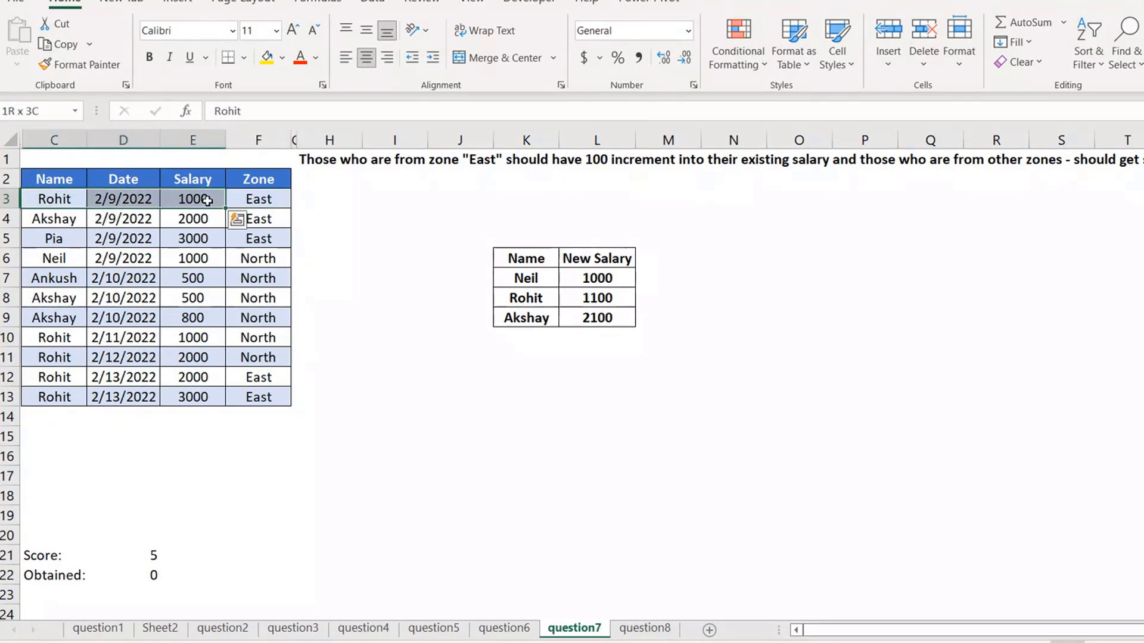
{"action": "left_click_drag", "start_coordinate": [207, 200], "coordinate": [272, 201]}
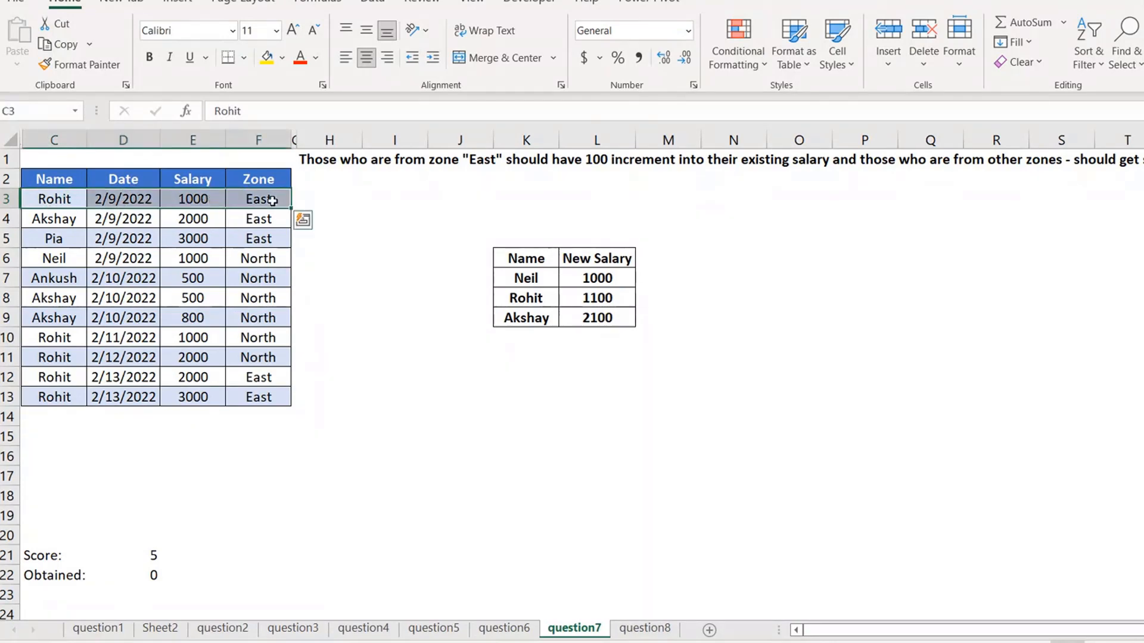
{"action": "left_click", "coordinate": [44, 358]}
{"action": "key", "text": "Right"}
{"action": "key", "text": "Right"}
{"action": "key", "text": "Right"}
{"action": "key", "text": "Up"}
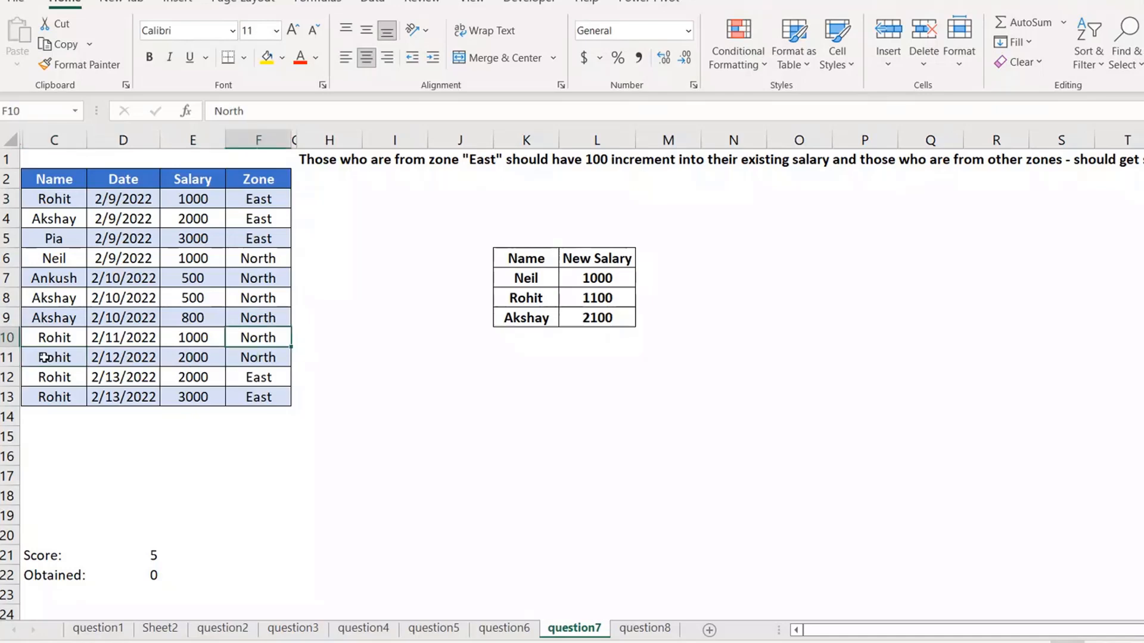
{"action": "key", "text": "Down"}
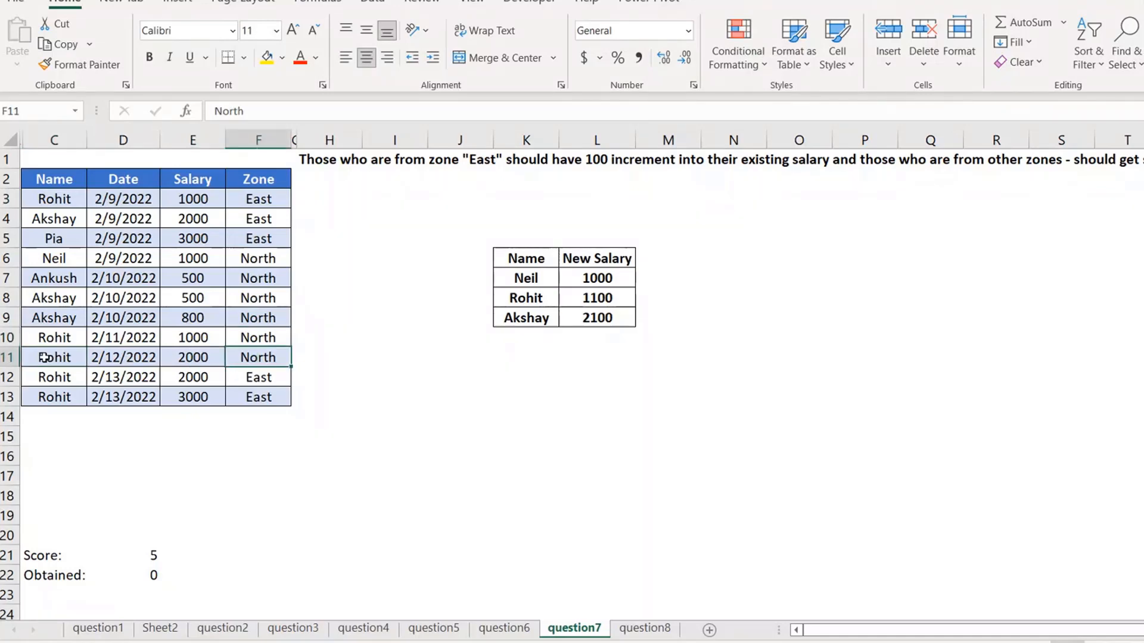
Step: Examine the New Salary formula in L7 against the source records in C3:F13
{"action": "left_click", "coordinate": [594, 278]}
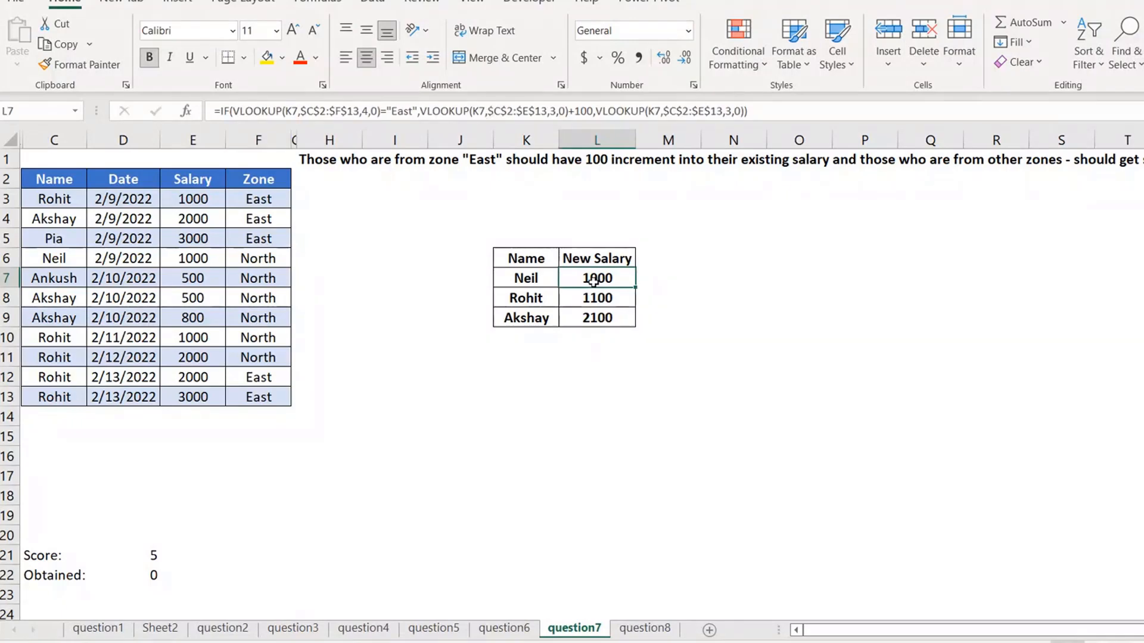
{"action": "left_click", "coordinate": [55, 200]}
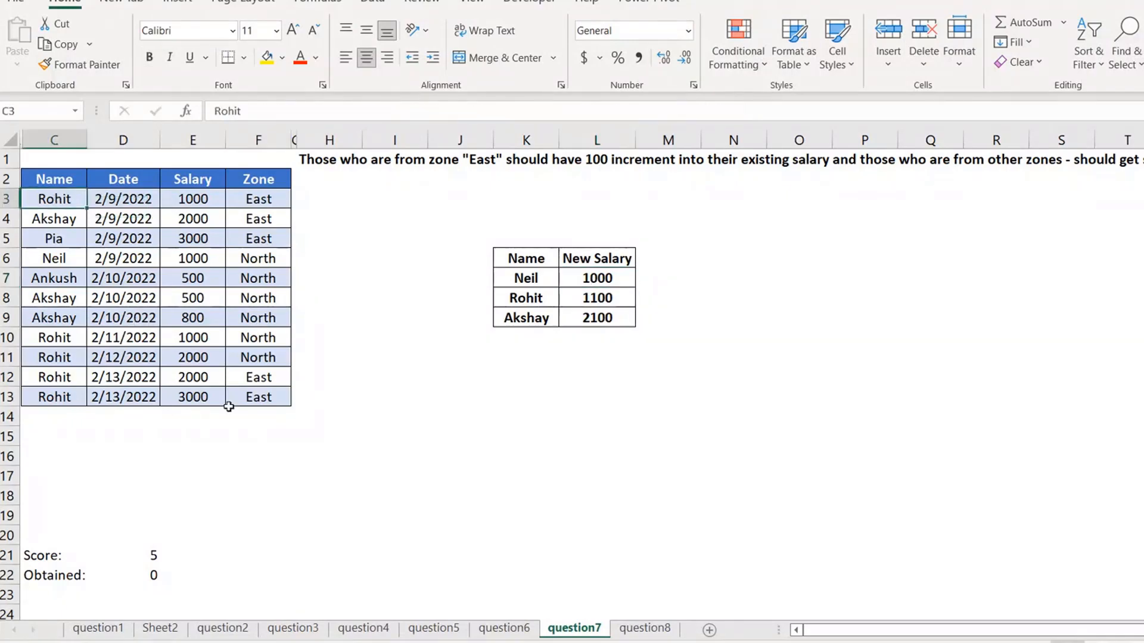
{"action": "left_click_drag", "start_coordinate": [229, 407], "coordinate": [260, 395]}
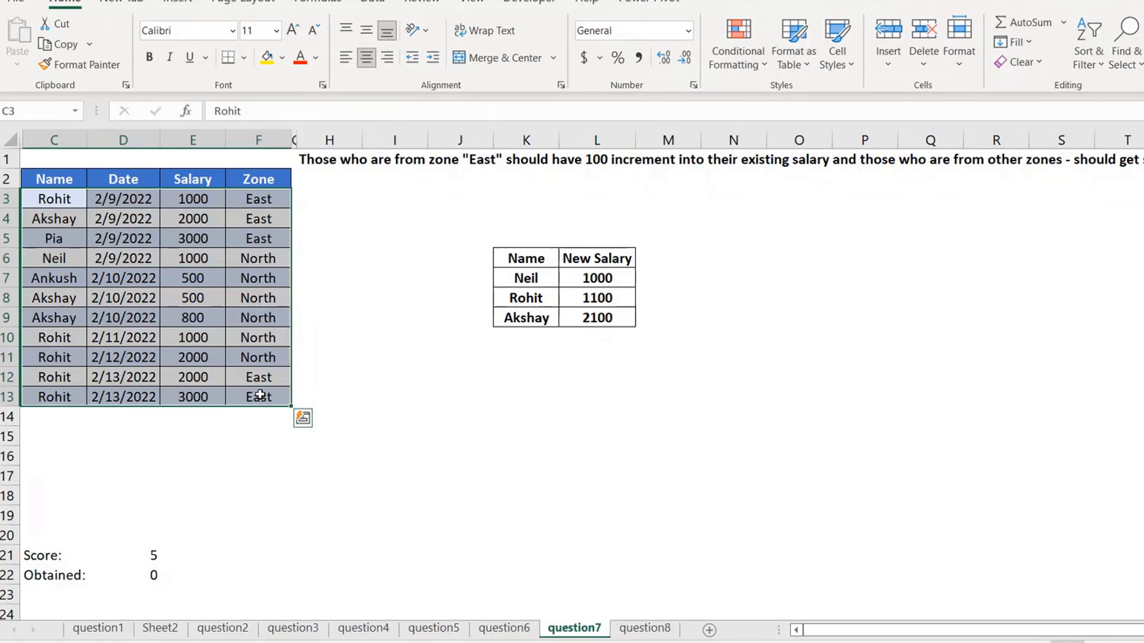
{"action": "left_click", "coordinate": [799, 376]}
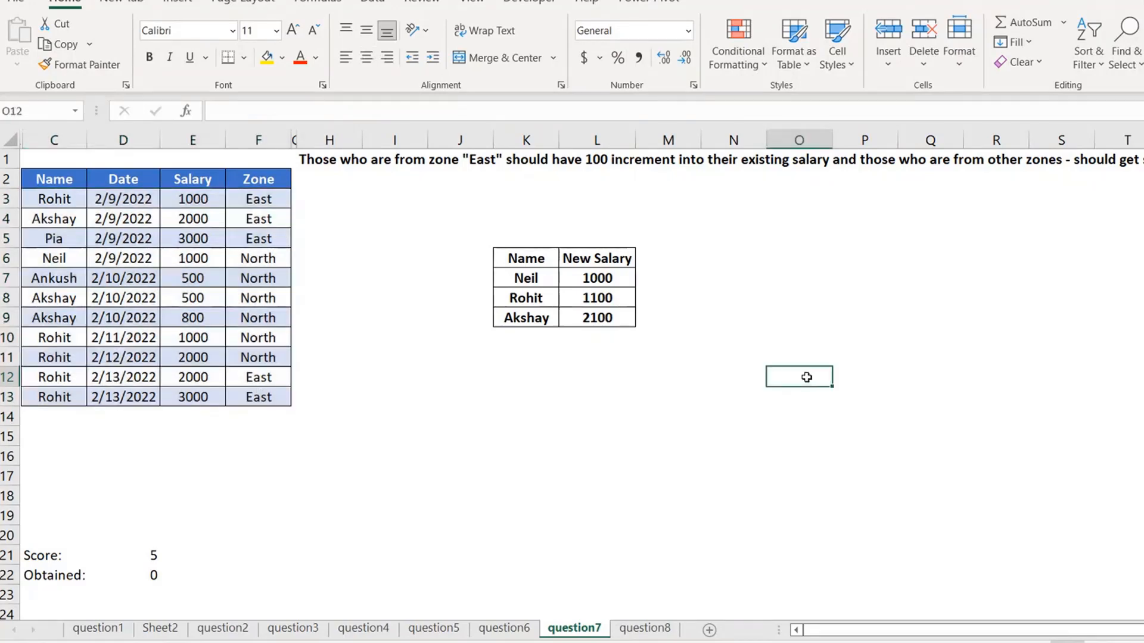
{"action": "left_click", "coordinate": [44, 200]}
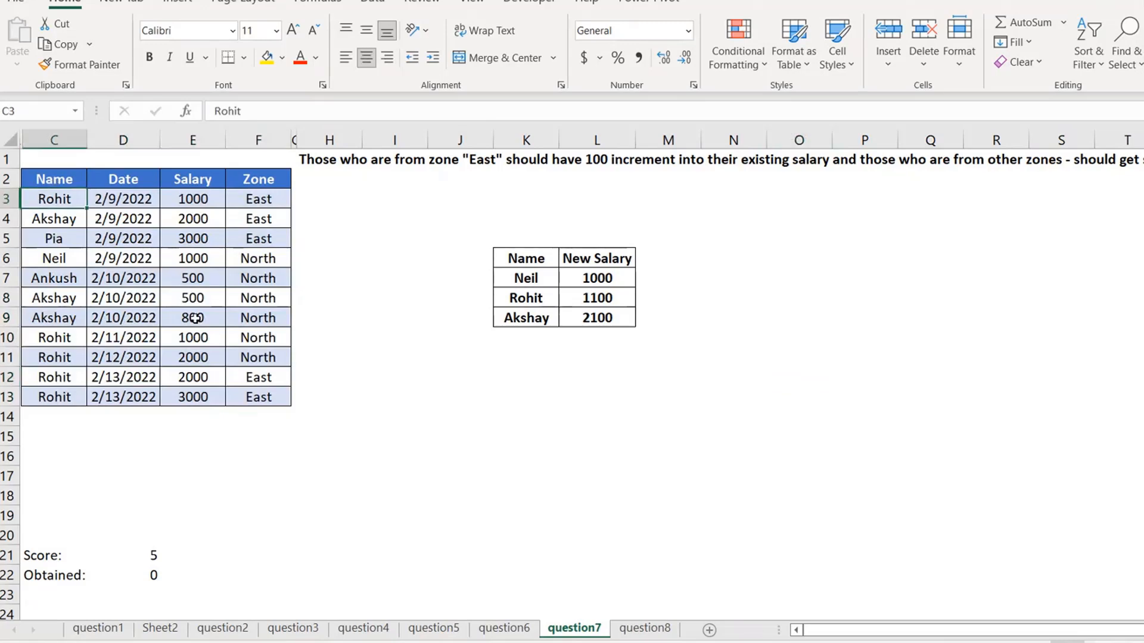
{"action": "left_click", "coordinate": [269, 401], "text": "shift"}
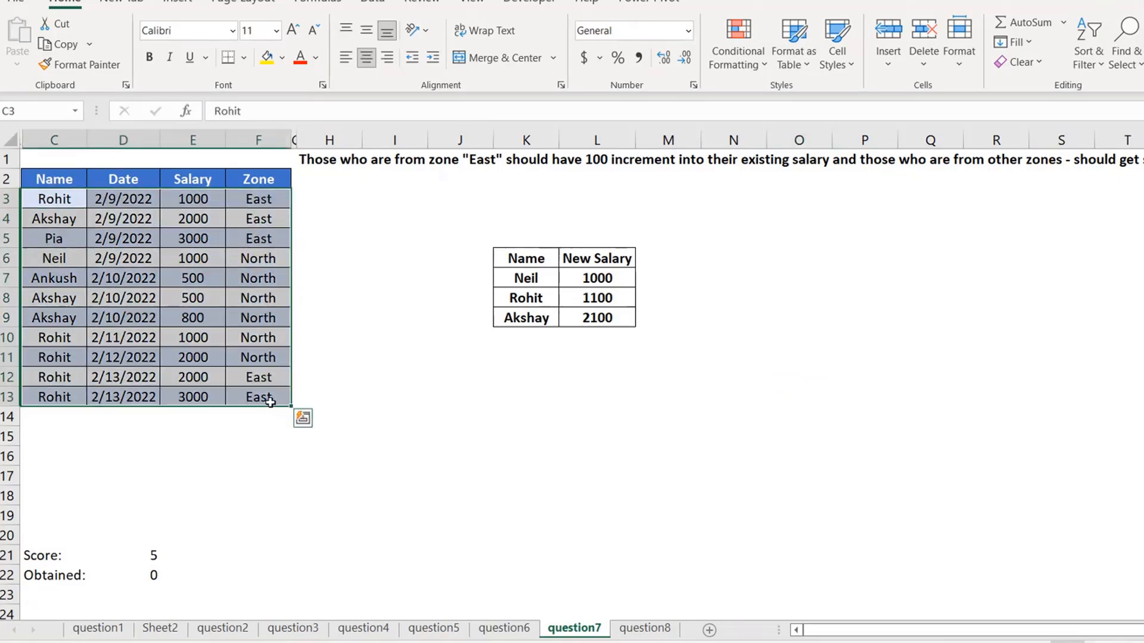
{"action": "left_click", "coordinate": [604, 278]}
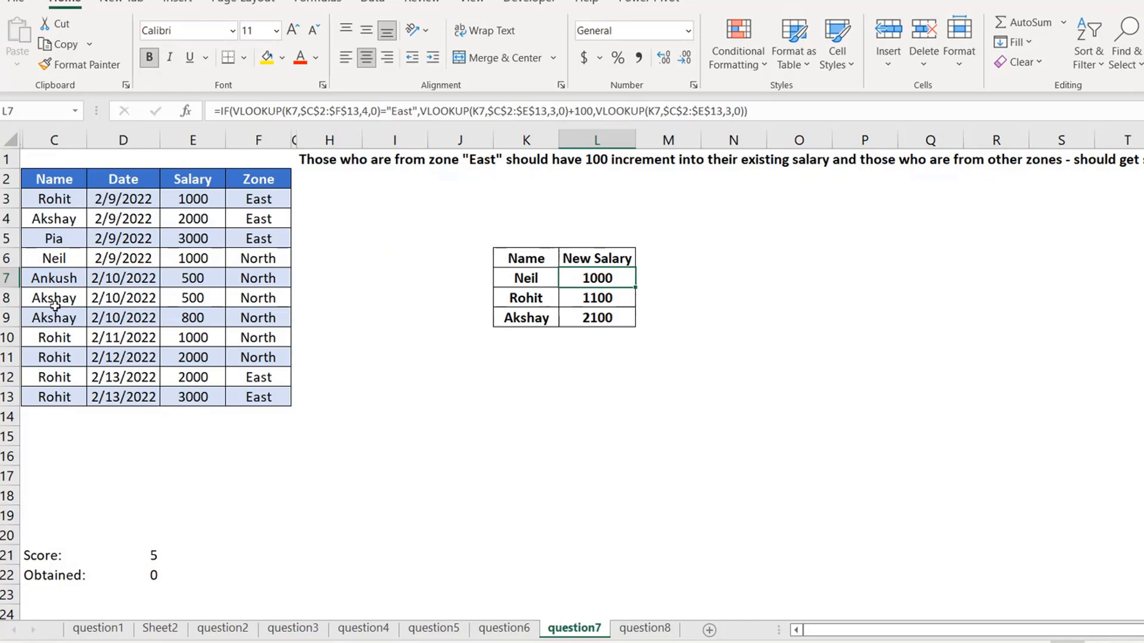
Step: Recheck the repeated name's zones from row 10 down against the L7 formula and its first record in C3:F3
{"action": "left_click", "coordinate": [55, 332]}
{"action": "key", "text": "Right"}
{"action": "key", "text": "Right"}
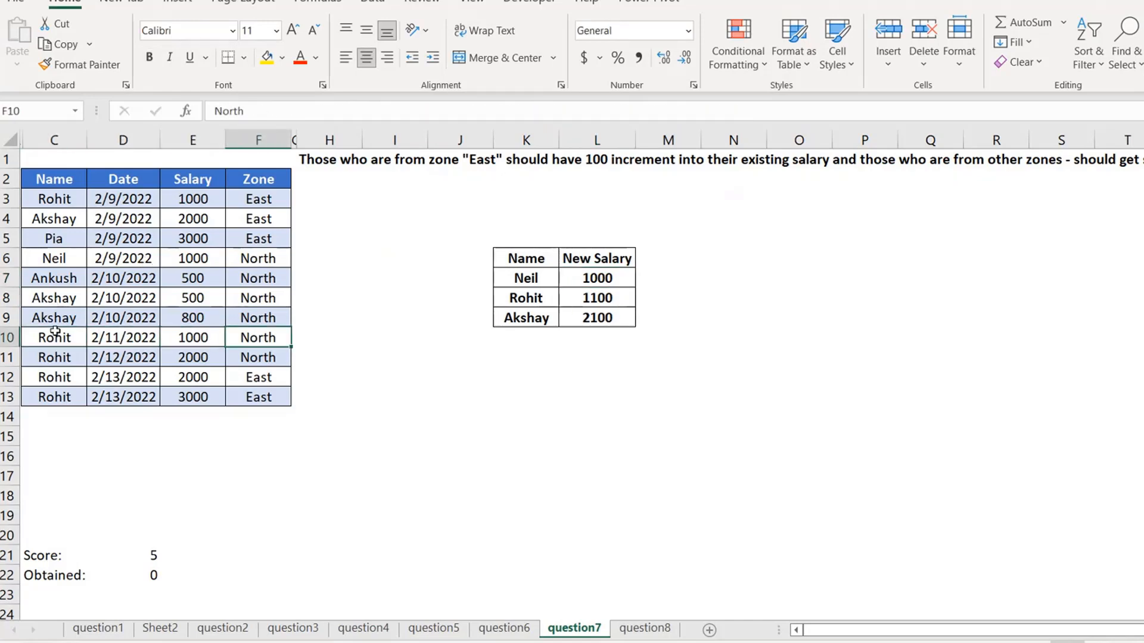
{"action": "key", "text": "Down"}
{"action": "key", "text": "Down"}
{"action": "key", "text": "Up"}
{"action": "key", "text": "Up"}
{"action": "key", "text": "Down"}
{"action": "key", "text": "Up"}
{"action": "key", "text": "Down"}
{"action": "key", "text": "Up"}
{"action": "left_click", "coordinate": [614, 278]}
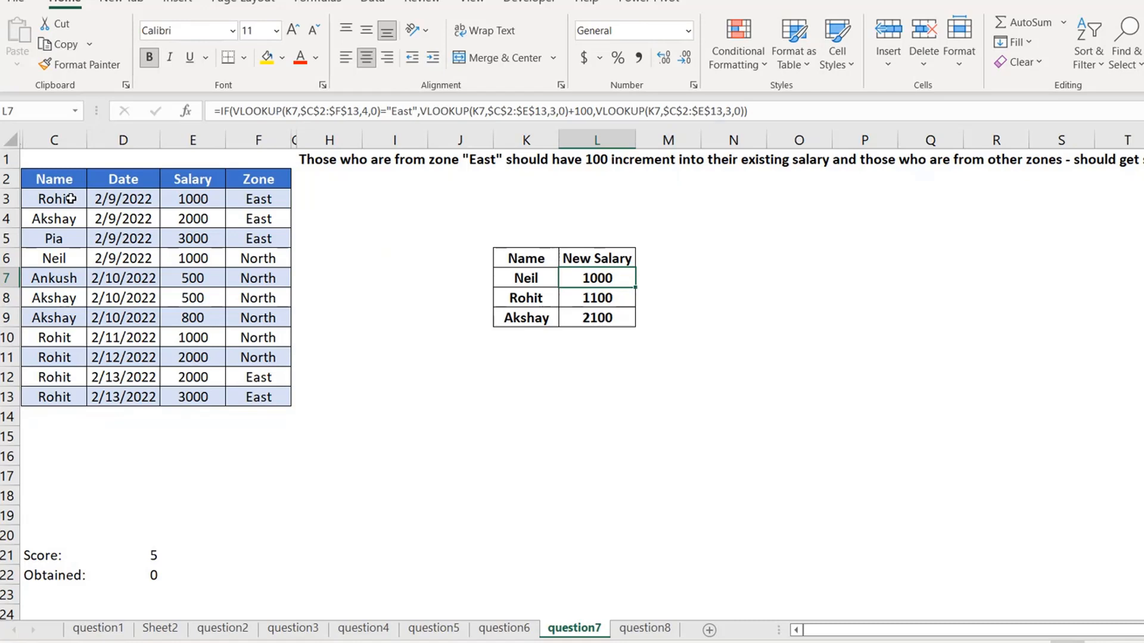
{"action": "left_click_drag", "start_coordinate": [71, 198], "coordinate": [266, 200]}
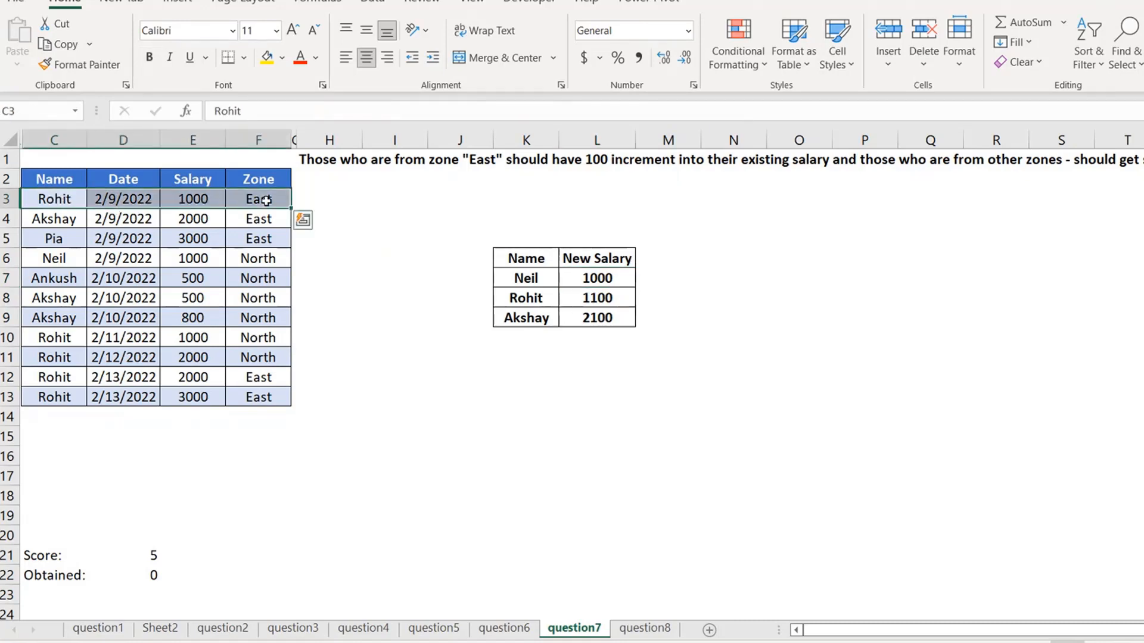
{"action": "left_click", "coordinate": [346, 310]}
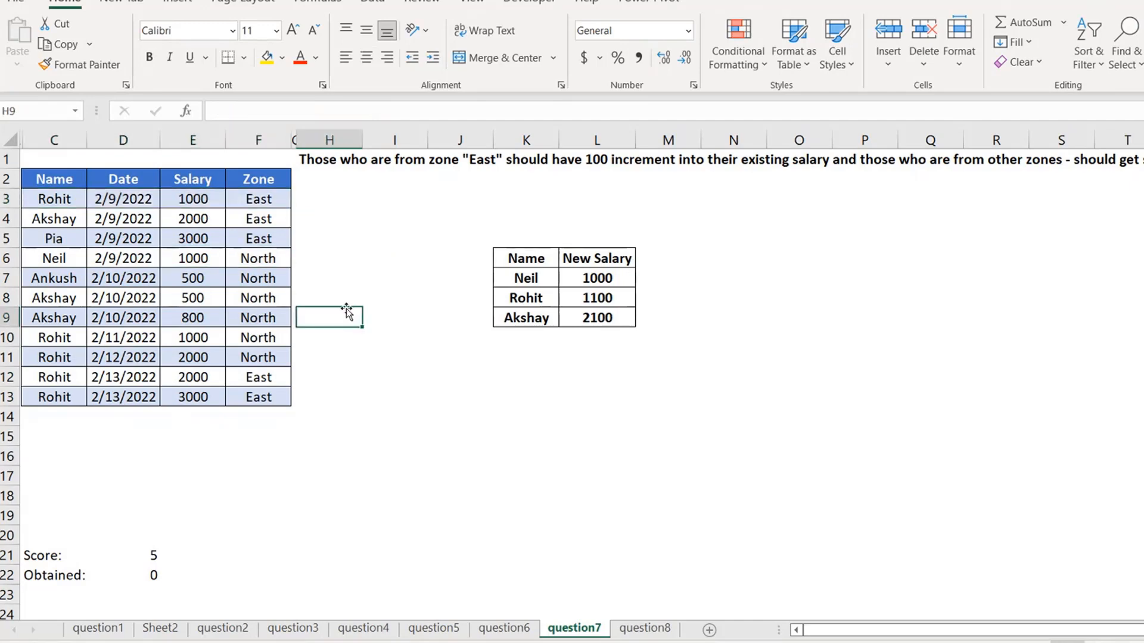
{"action": "left_click", "coordinate": [374, 434]}
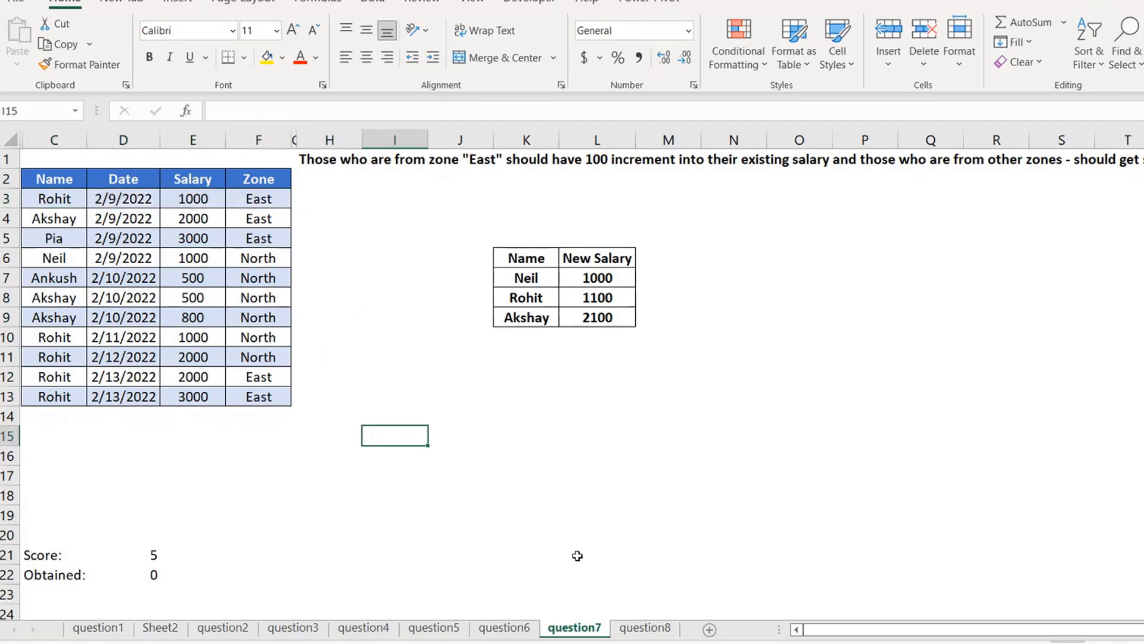
{"action": "left_click", "coordinate": [666, 494]}
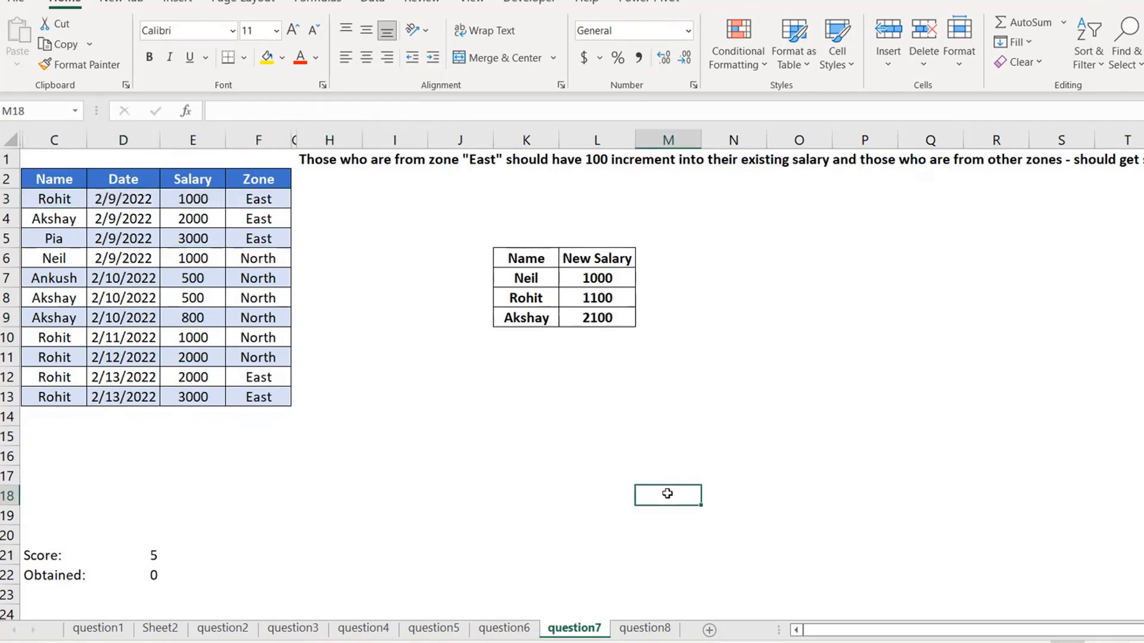
Step: Switch to the question8 sheet and review its item quantities in B3:C14 and the Status formula in H8, including its lookup arguments
{"action": "left_click", "coordinate": [651, 630]}
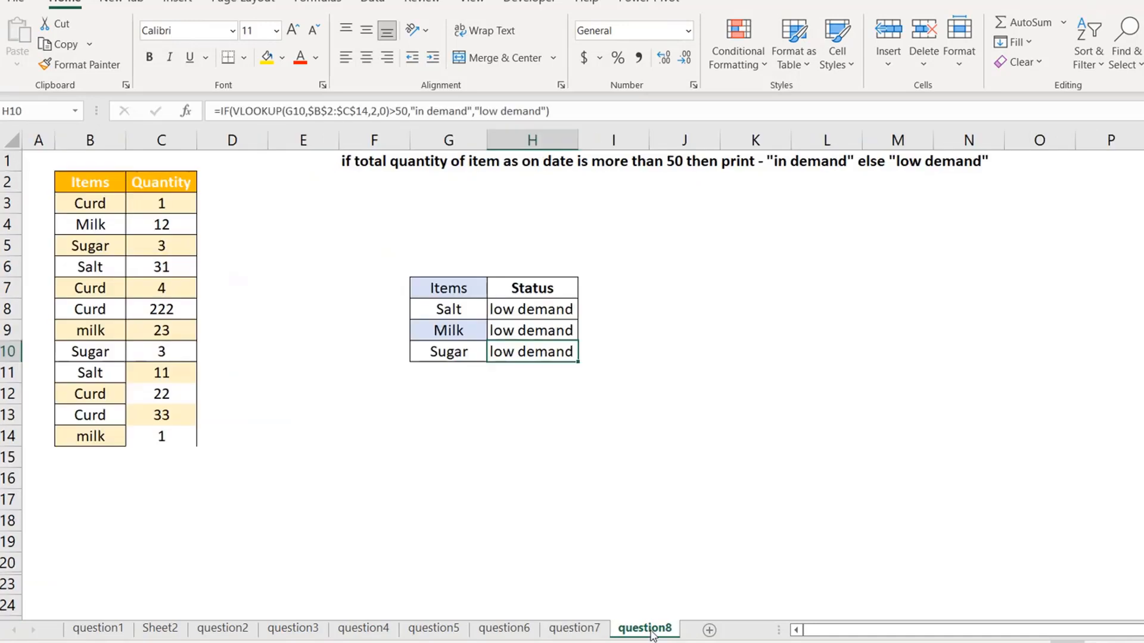
{"action": "left_click", "coordinate": [407, 471]}
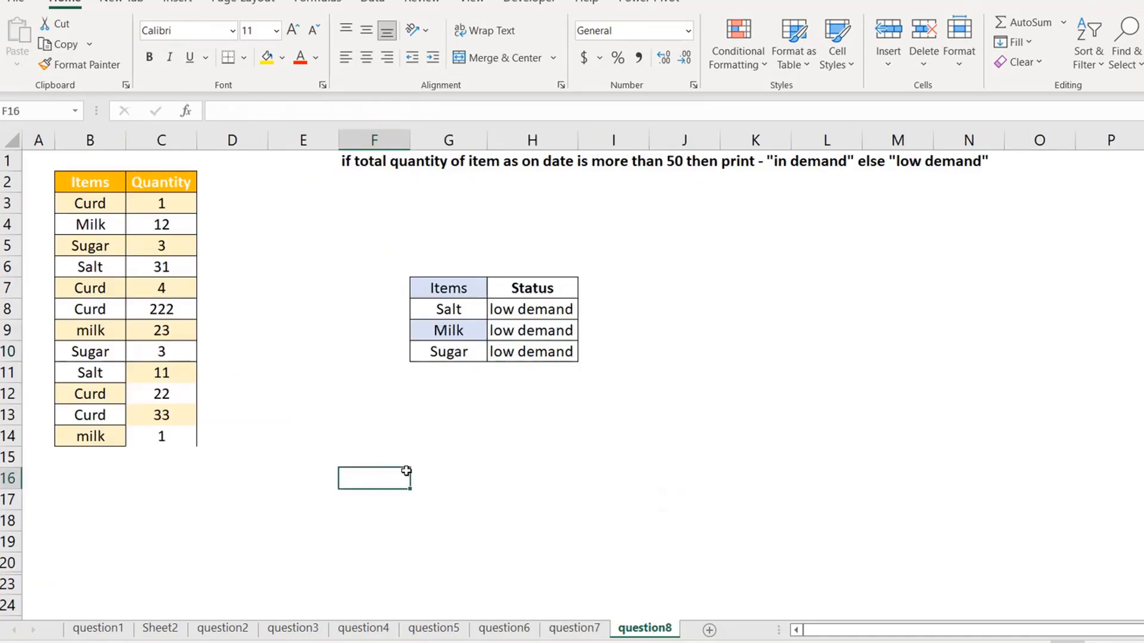
{"action": "left_click", "coordinate": [689, 165]}
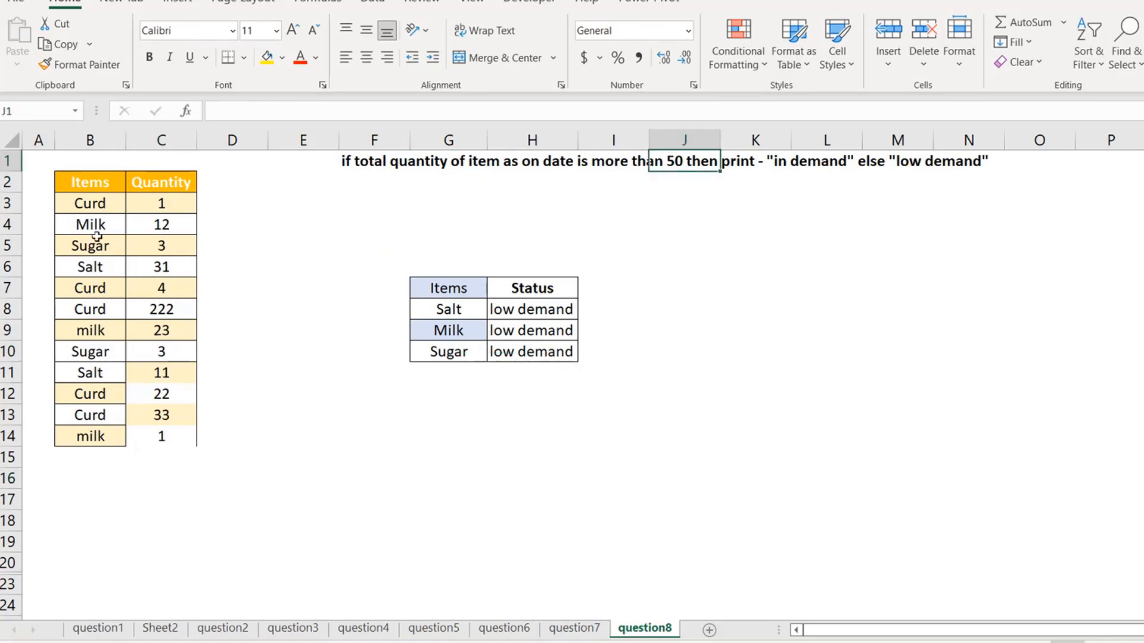
{"action": "left_click", "coordinate": [546, 309]}
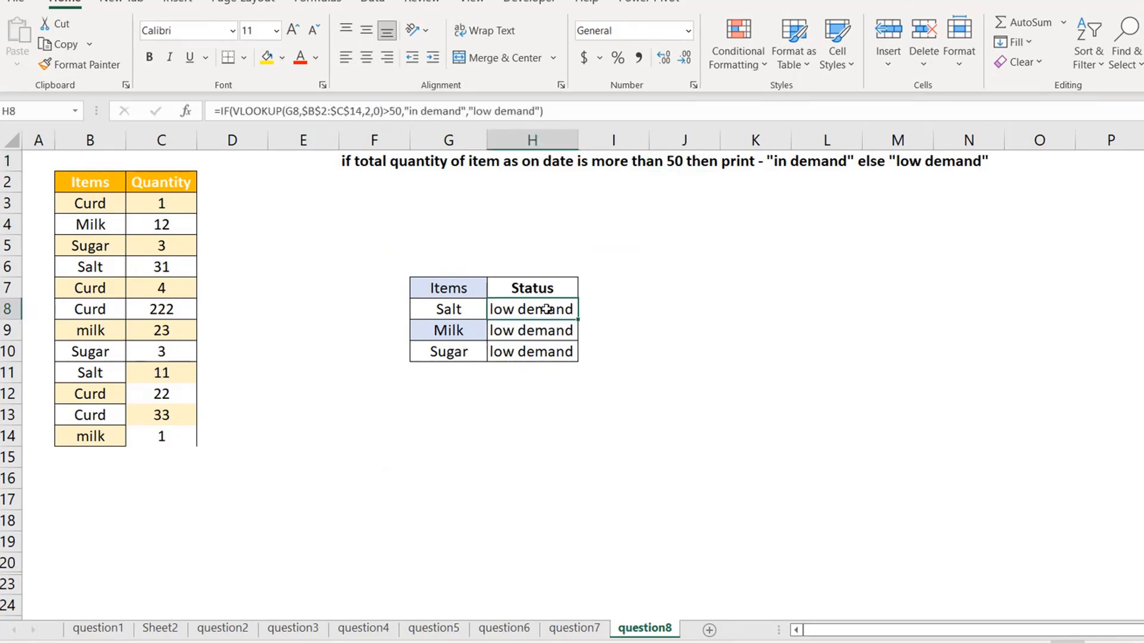
{"action": "left_click", "coordinate": [574, 629]}
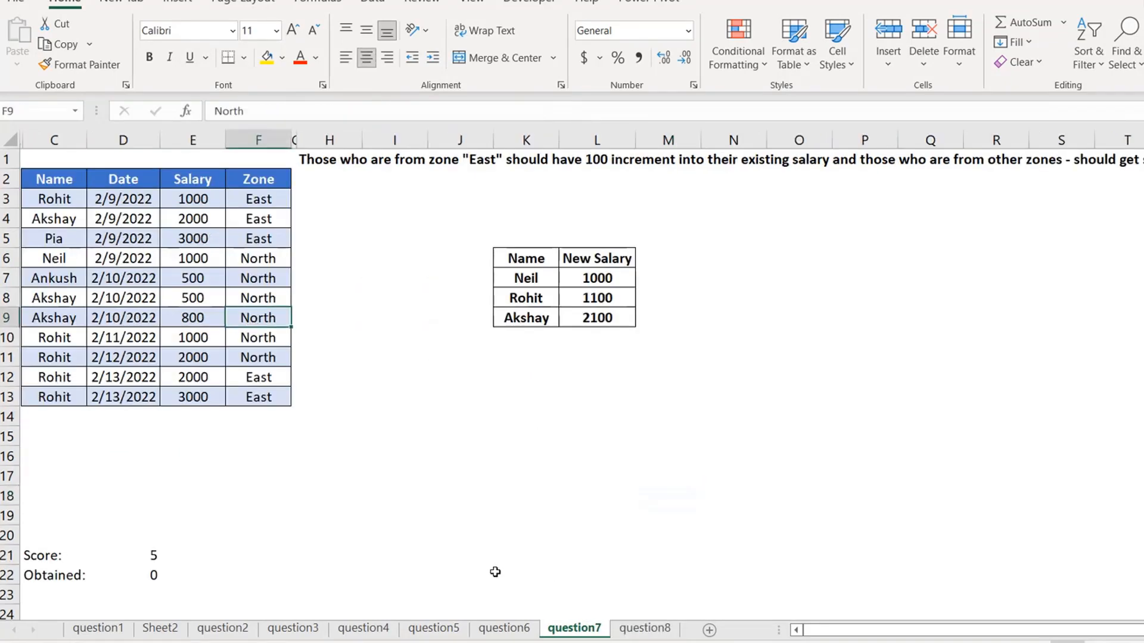
{"action": "left_click", "coordinate": [646, 629]}
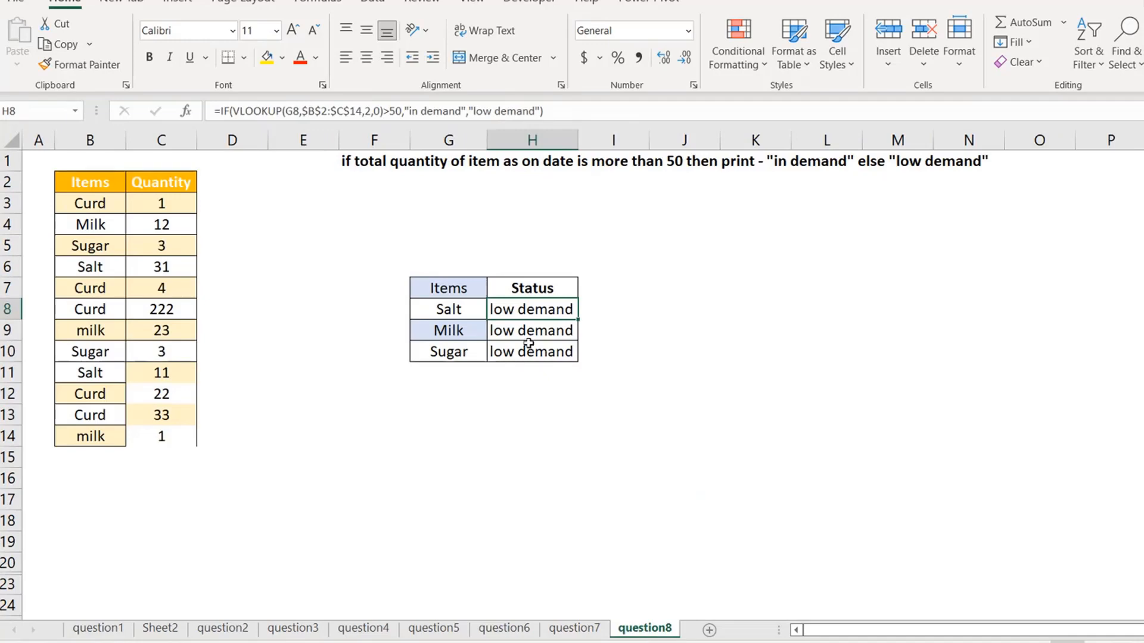
{"action": "left_click", "coordinate": [87, 204]}
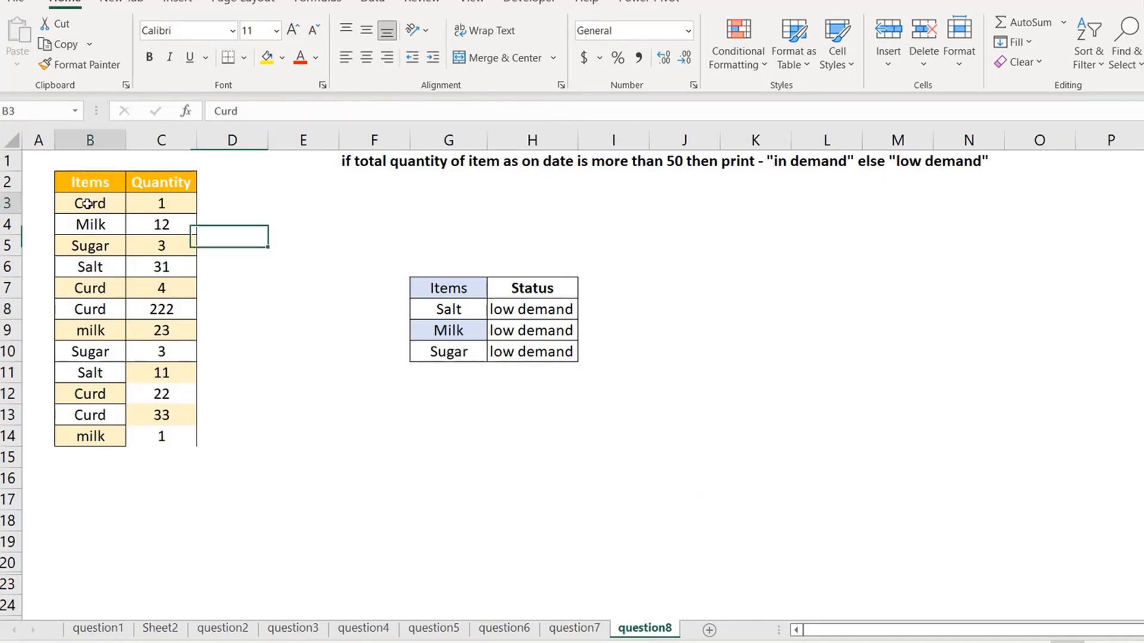
{"action": "left_click", "coordinate": [173, 438], "text": "shift"}
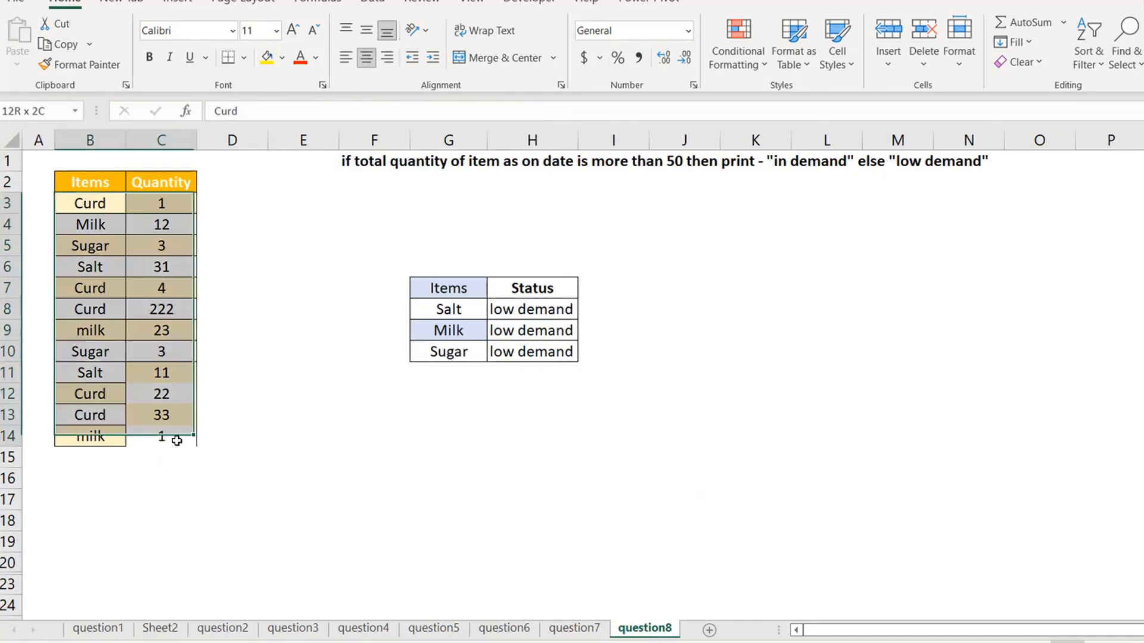
{"action": "left_click", "coordinate": [553, 304]}
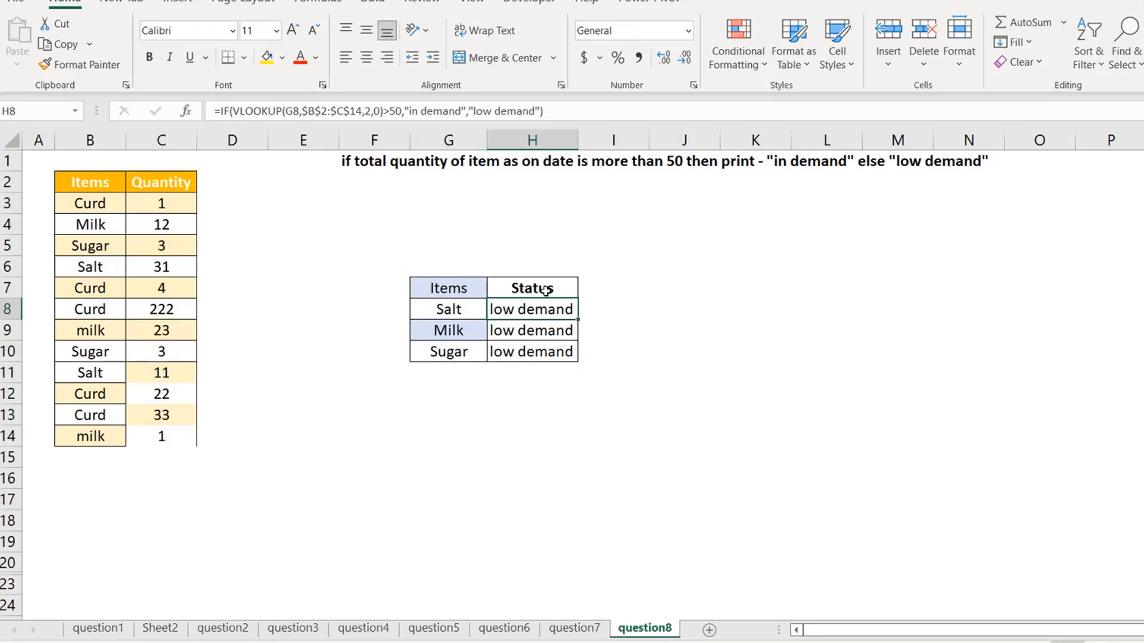
{"action": "left_click", "coordinate": [293, 110]}
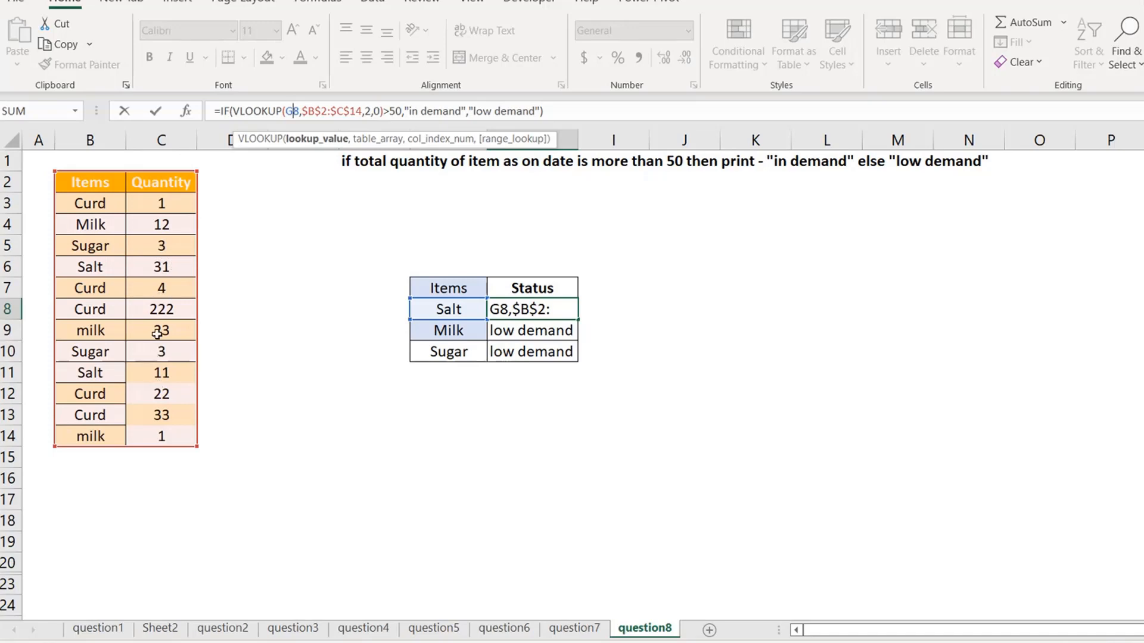
{"action": "key", "text": "ctrl+Return"}
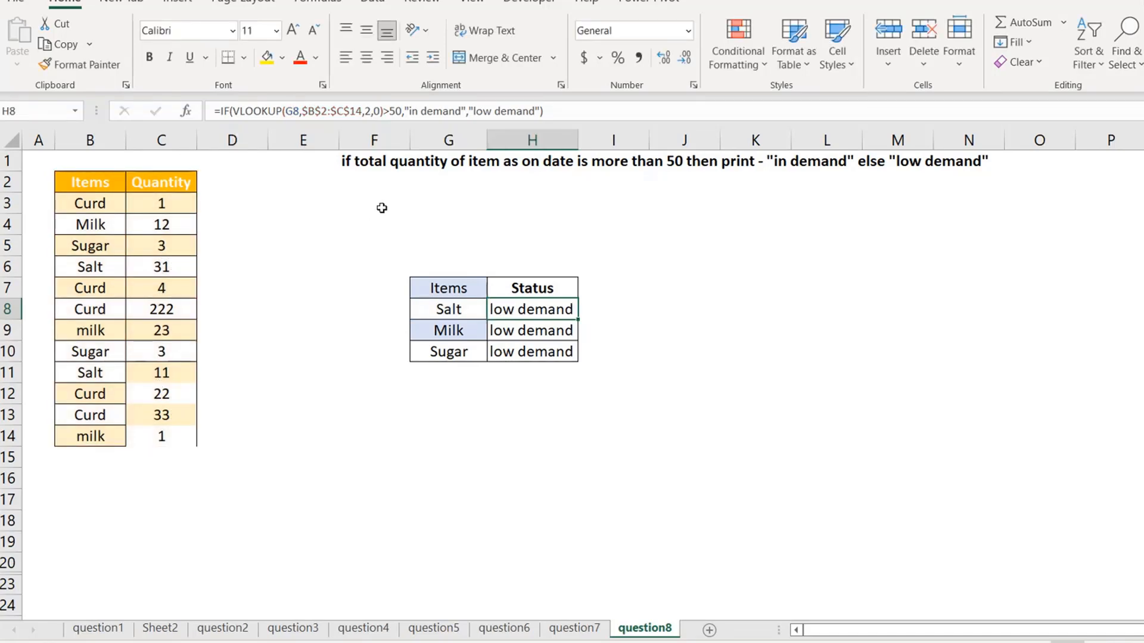
Step: Reread the question8 condition in row 1 about total quantity and examine the individual quantities in column C
{"action": "left_click", "coordinate": [374, 164]}
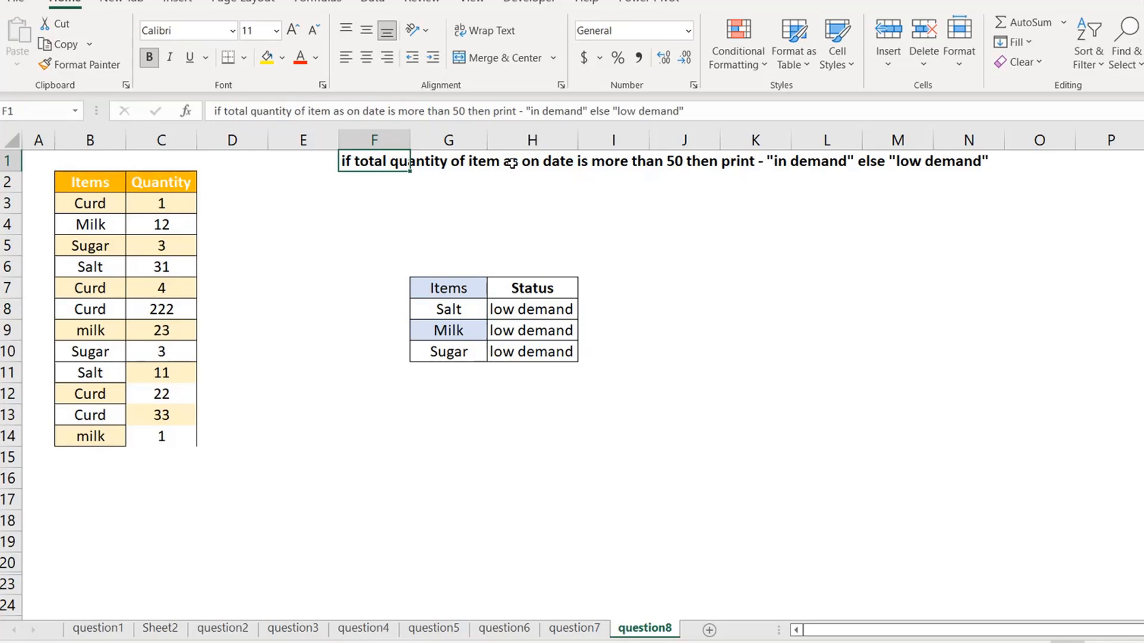
{"action": "key", "text": "Right"}
{"action": "key", "text": "Right"}
{"action": "key", "text": "Right"}
{"action": "key", "text": "Left"}
{"action": "key", "text": "Left"}
{"action": "key", "text": "Left"}
{"action": "key", "text": "Left"}
{"action": "key", "text": "Right"}
{"action": "key", "text": "Right"}
{"action": "key", "text": "Left"}
{"action": "key", "text": "Left"}
{"action": "key", "text": "Right"}
{"action": "left_click", "coordinate": [167, 202]}
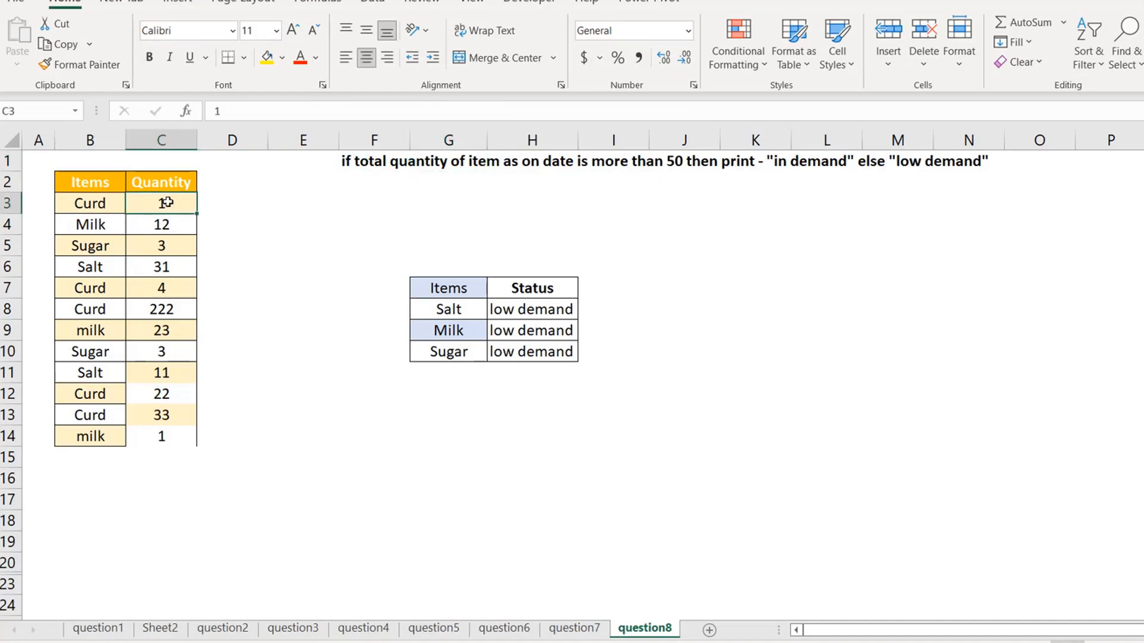
{"action": "left_click", "coordinate": [175, 262]}
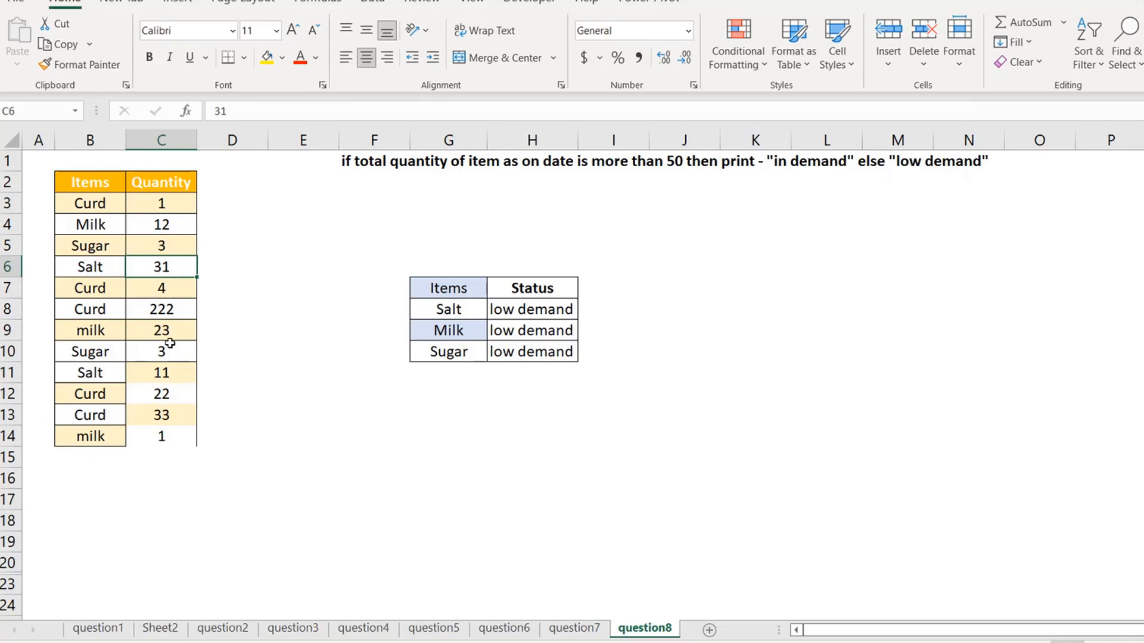
Step: Compare the Salt quantities in C6 and C11 with the lookup-based Status formula in H8
{"action": "left_click", "coordinate": [171, 371], "text": "ctrl"}
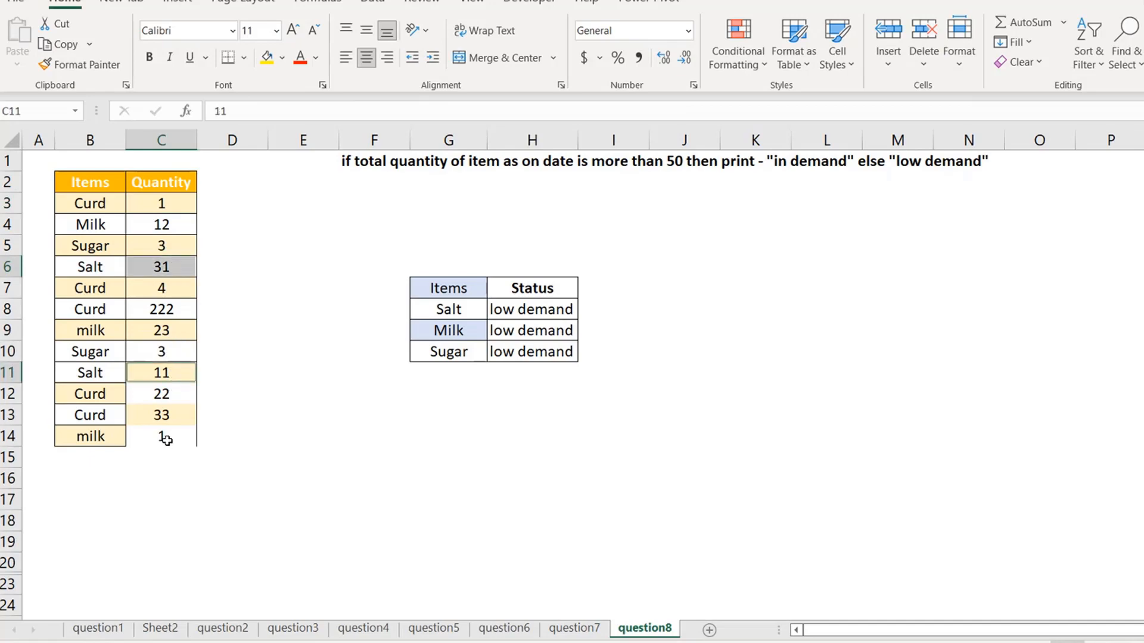
{"action": "left_click", "coordinate": [523, 309]}
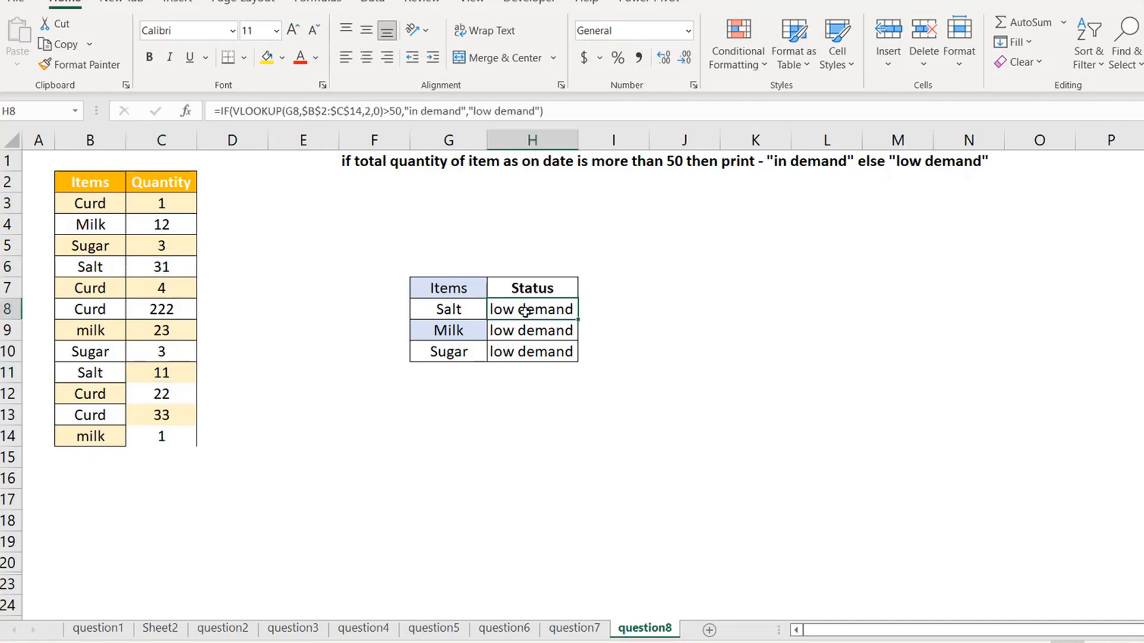
{"action": "left_click", "coordinate": [305, 111]}
{"action": "left_click", "coordinate": [526, 312]}
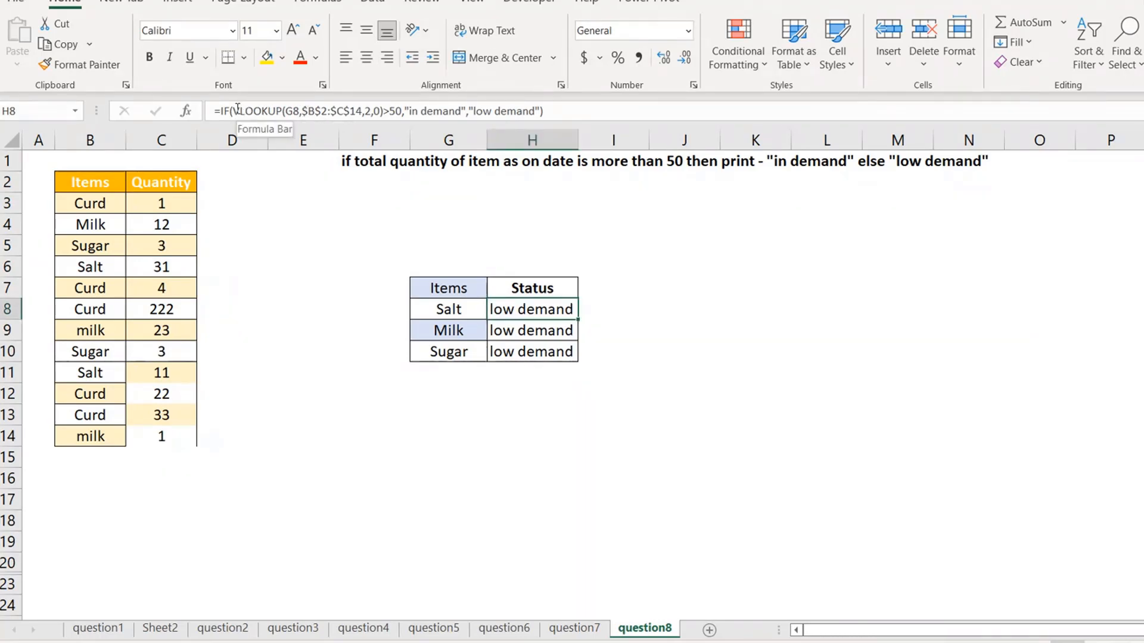
Step: Replace the VLOOKUP condition in H8's IF formula with SUMIF(B3:B14,G8,C3:C14)>50
{"action": "left_click", "coordinate": [237, 110]}
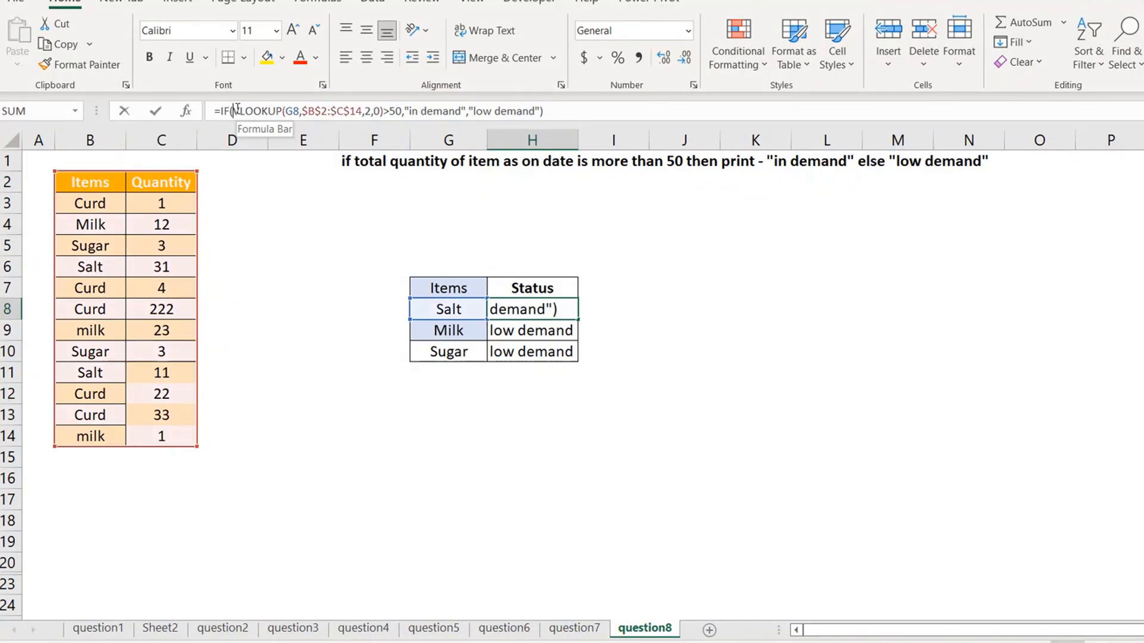
{"action": "left_click", "coordinate": [402, 112], "text": "shift"}
{"action": "type", "text": "sumif("}
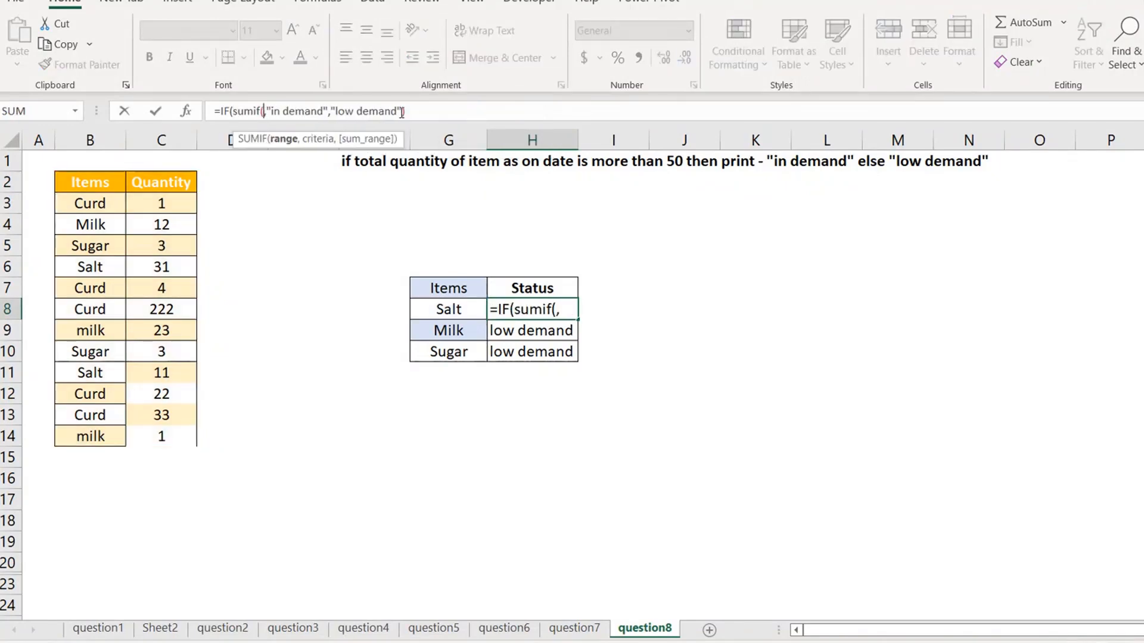
{"action": "left_click_drag", "start_coordinate": [94, 202], "coordinate": [89, 441]}
{"action": "type", "text": ","}
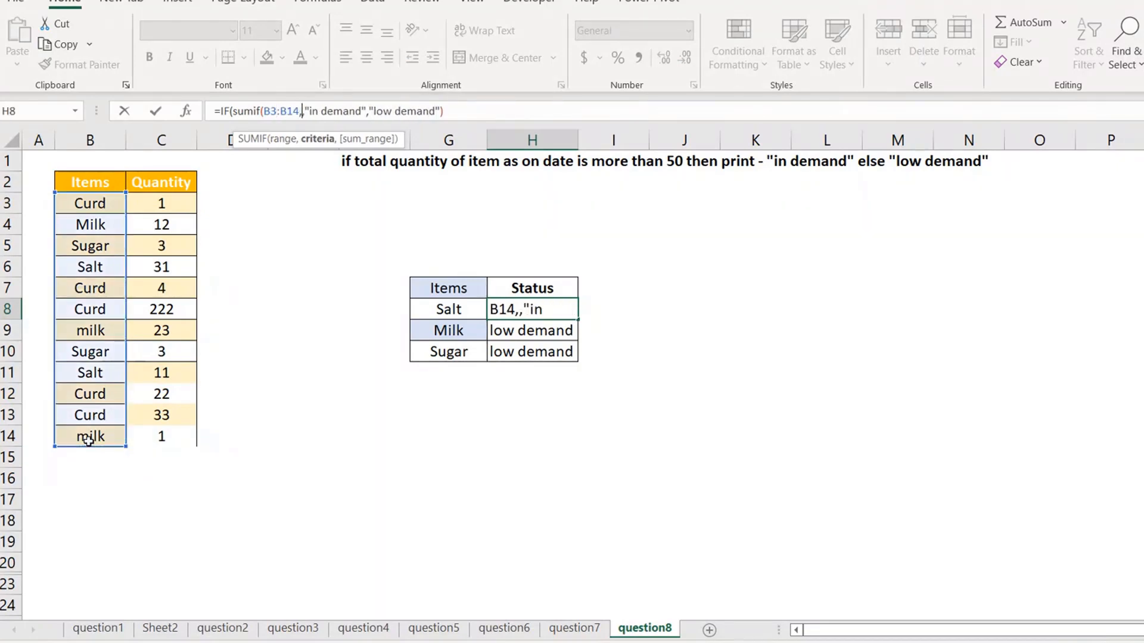
{"action": "left_click", "coordinate": [467, 307]}
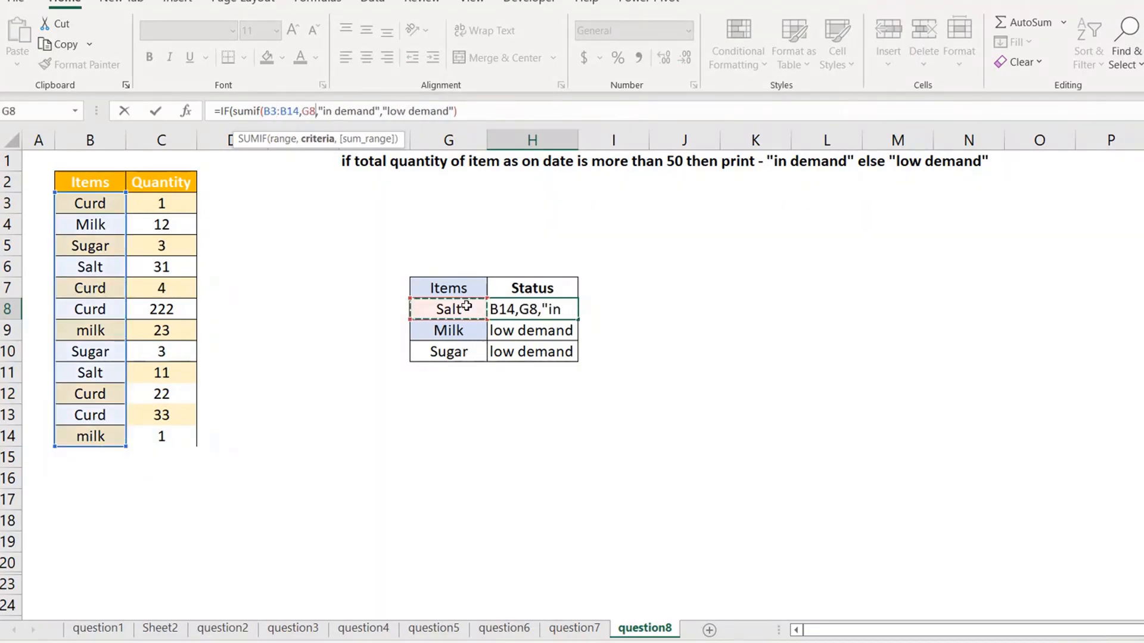
{"action": "type", "text": ","}
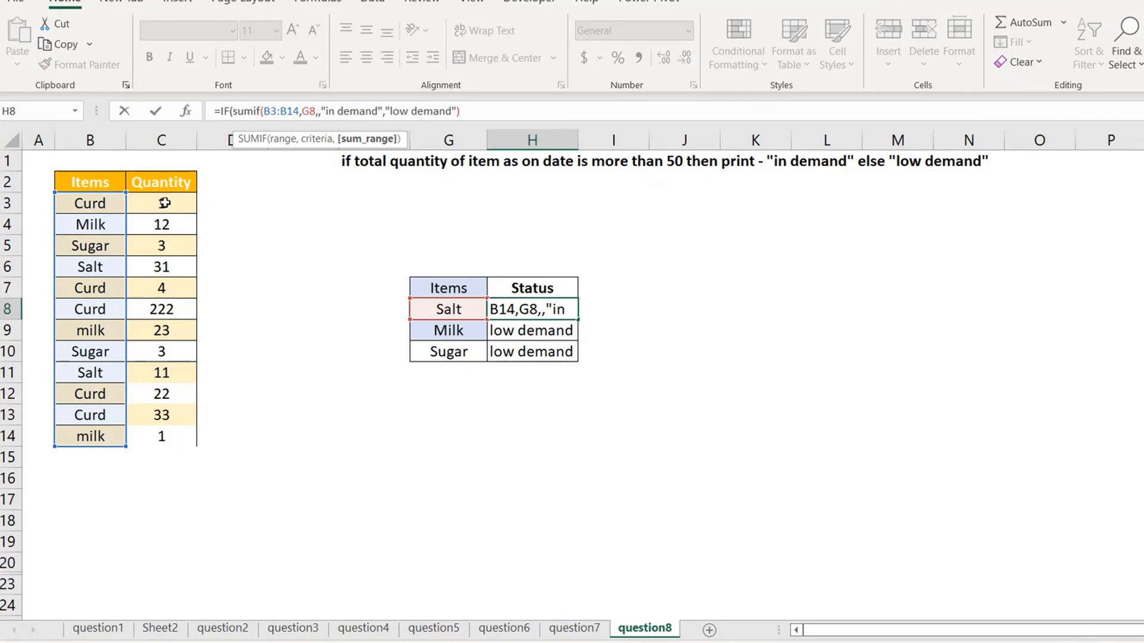
{"action": "left_click_drag", "start_coordinate": [165, 204], "coordinate": [160, 438]}
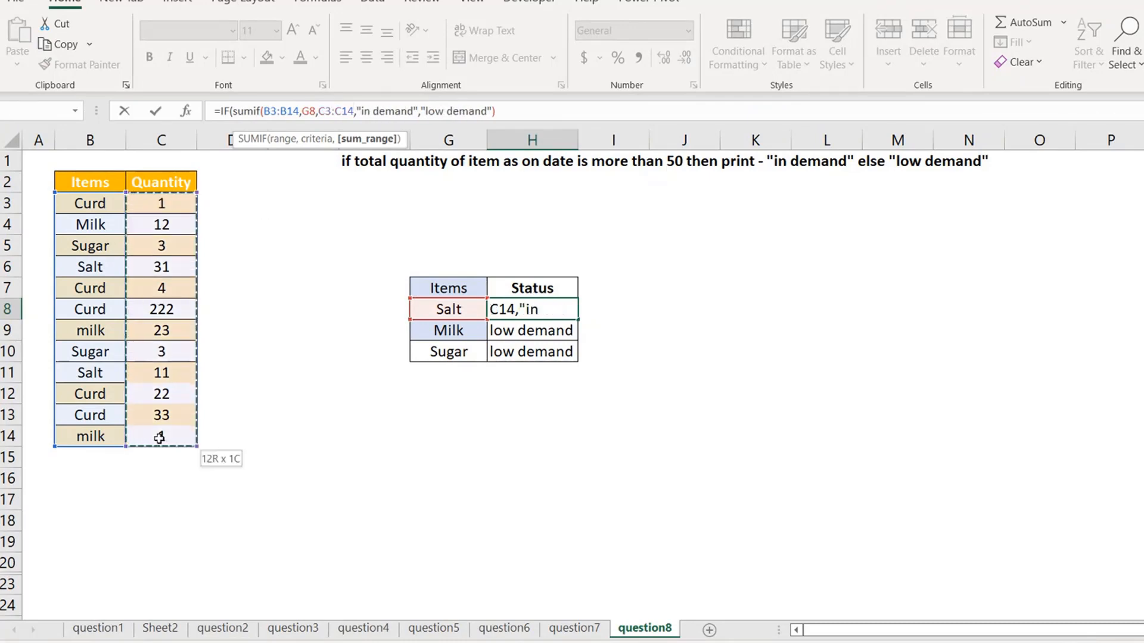
{"action": "type", "text": ")>"}
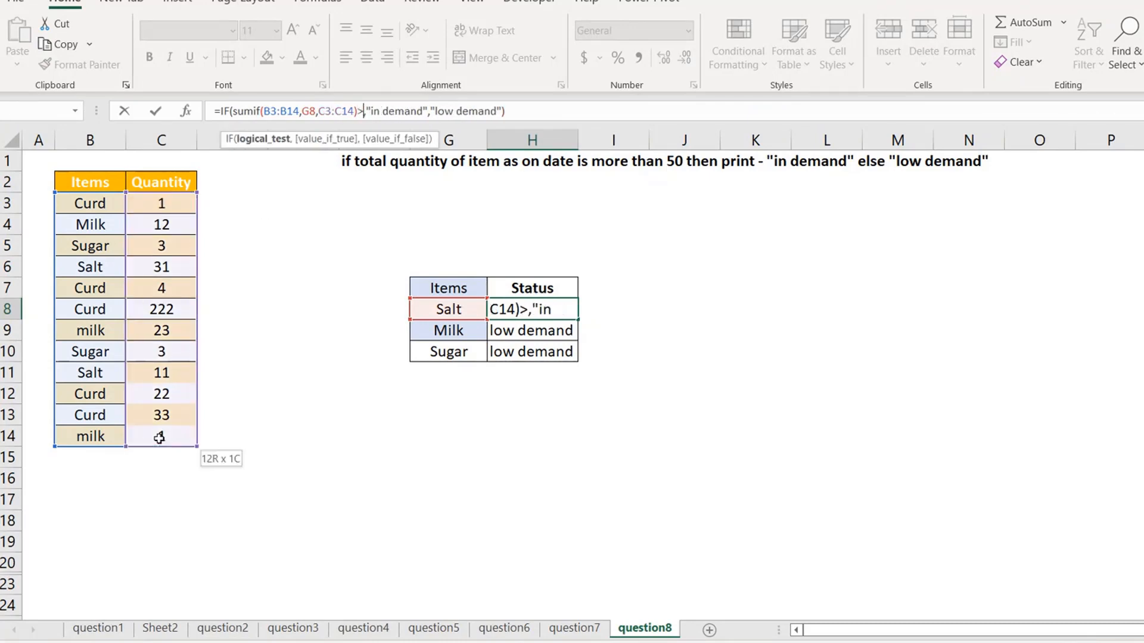
{"action": "type", "text": "50"}
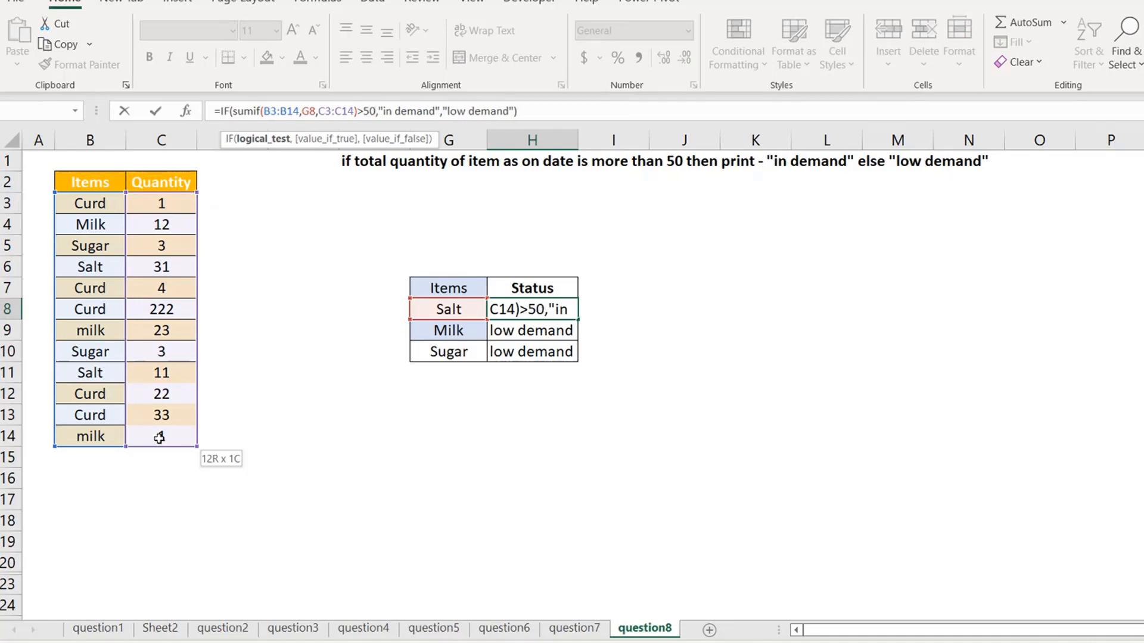
Step: Make the SUMIF ranges in H8 absolute as $B$3:$B$14 and $C$3:$C$14, and commit the formula
{"action": "double_click", "coordinate": [274, 110]}
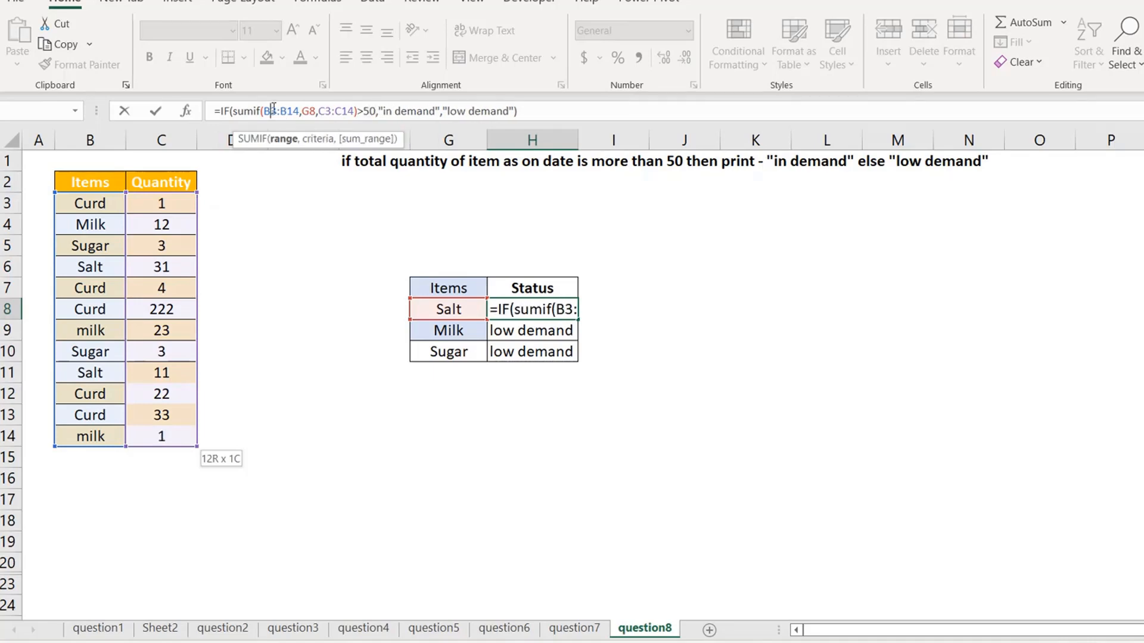
{"action": "key", "text": "F4"}
{"action": "double_click", "coordinate": [299, 111]}
{"action": "key", "text": "F4"}
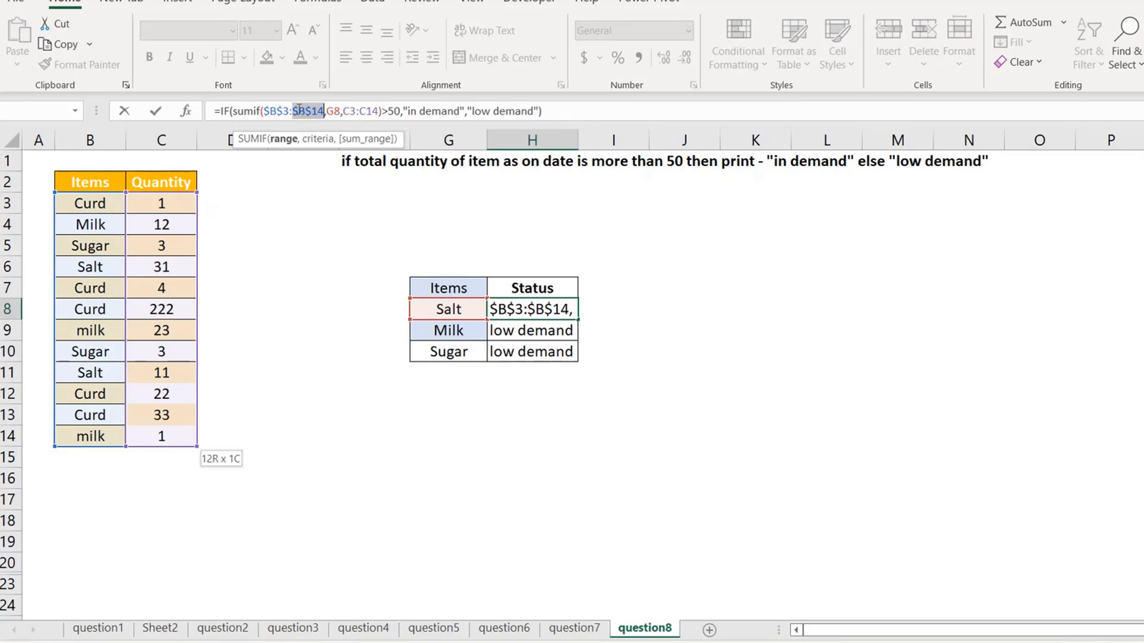
{"action": "left_click", "coordinate": [359, 111]}
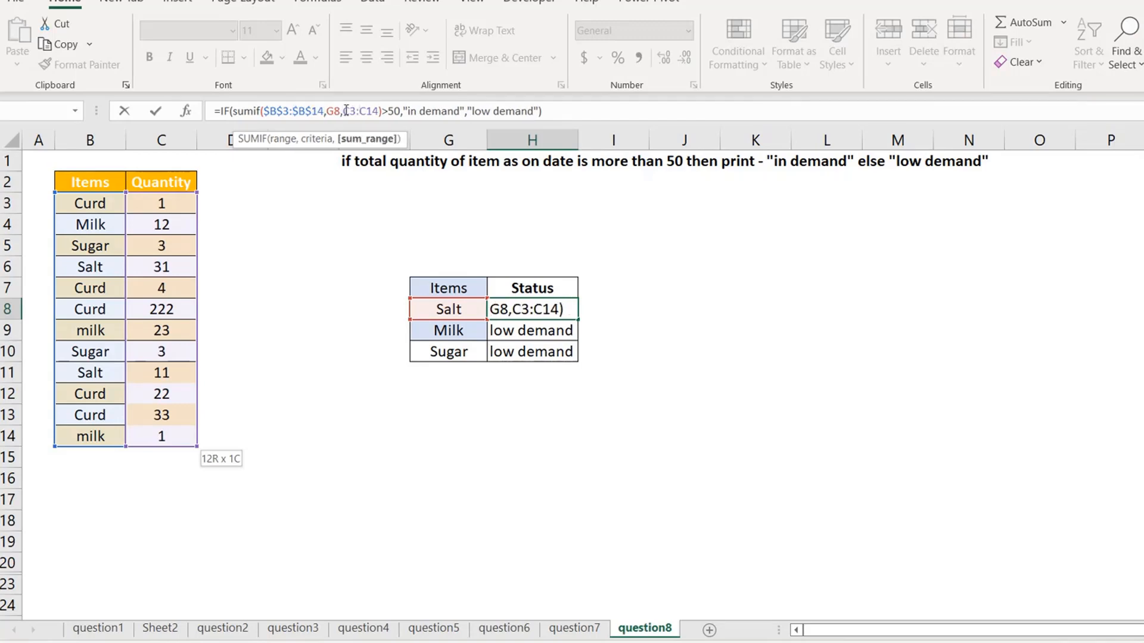
{"action": "double_click", "coordinate": [345, 111]}
{"action": "key", "text": "F4"}
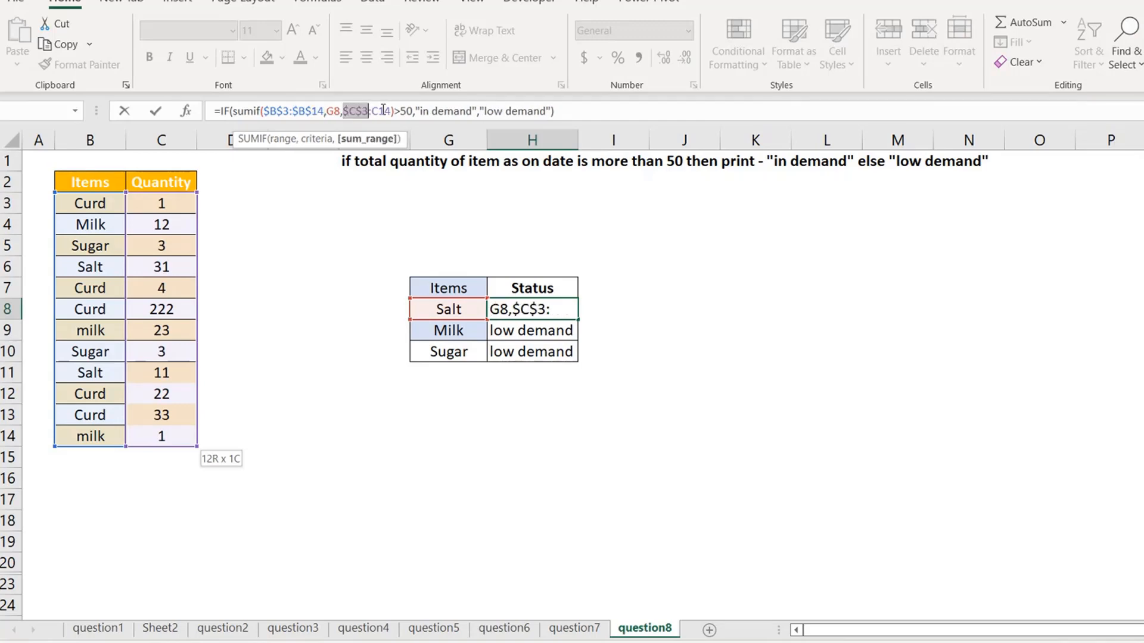
{"action": "double_click", "coordinate": [383, 111]}
{"action": "key", "text": "F4"}
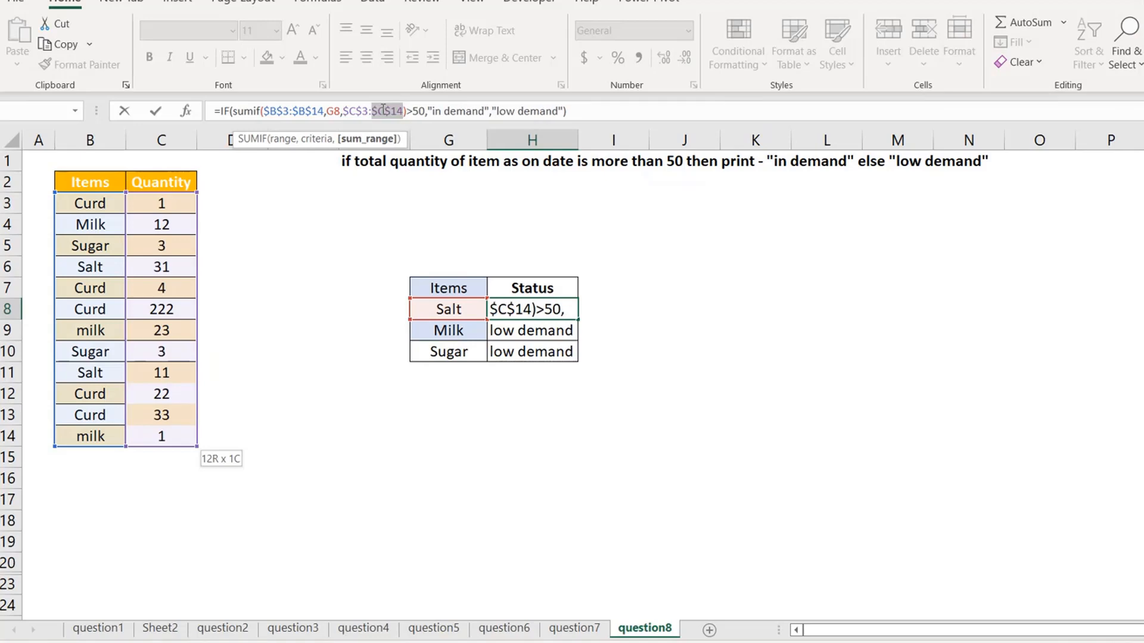
{"action": "key", "text": "ctrl+Return"}
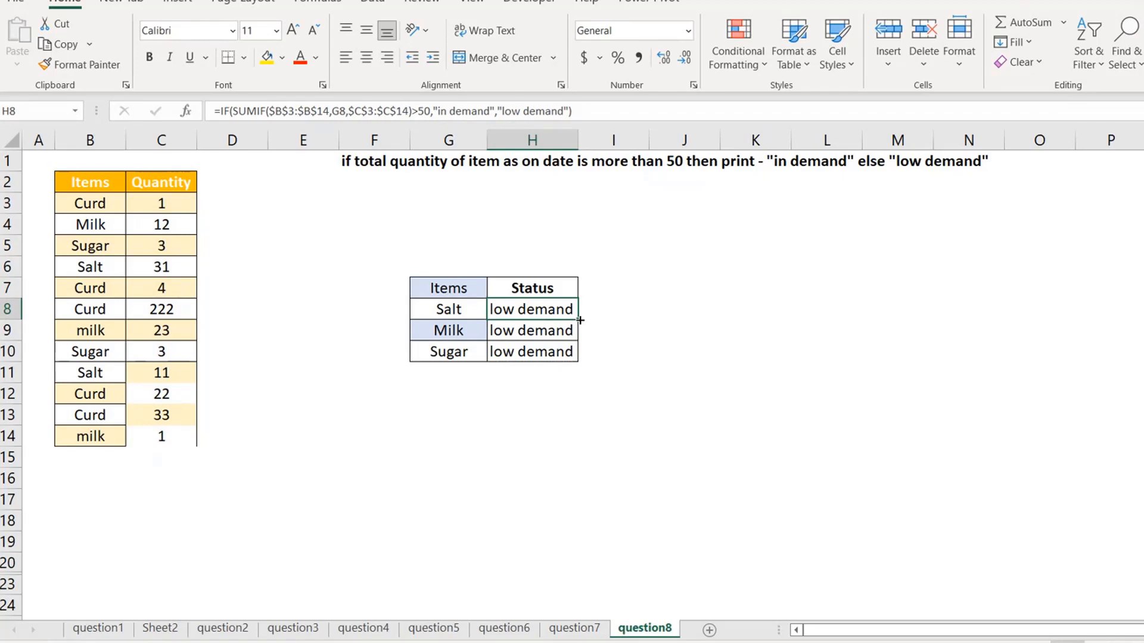
Step: Fill the H8 Status formula down through H10 and check the copied formula in H9
{"action": "left_click_drag", "start_coordinate": [580, 320], "coordinate": [580, 358]}
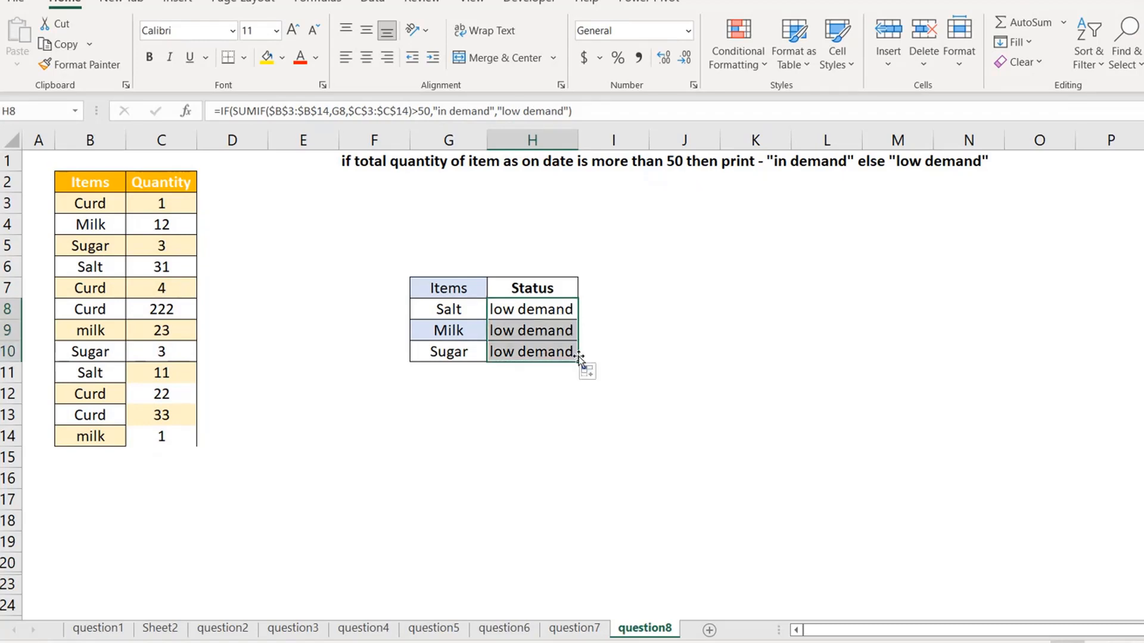
{"action": "left_click", "coordinate": [480, 343]}
{"action": "key", "text": "Right"}
{"action": "key", "text": "Up"}
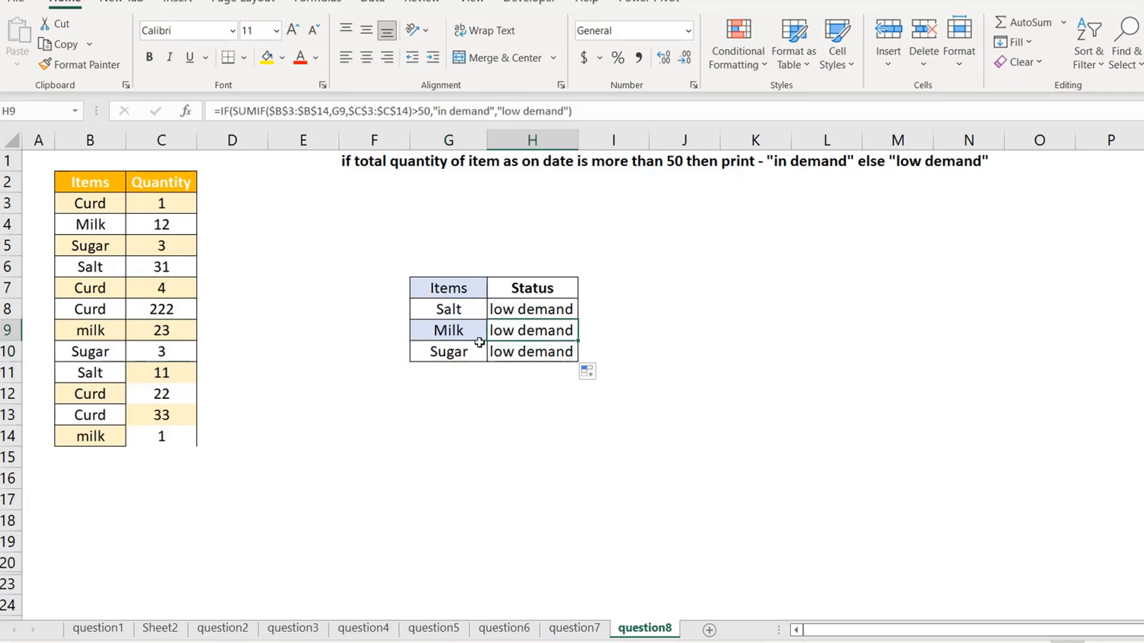
Step: Change the second Sugar quantity in C10 to 200 to test the Status formula
{"action": "left_click", "coordinate": [148, 269]}
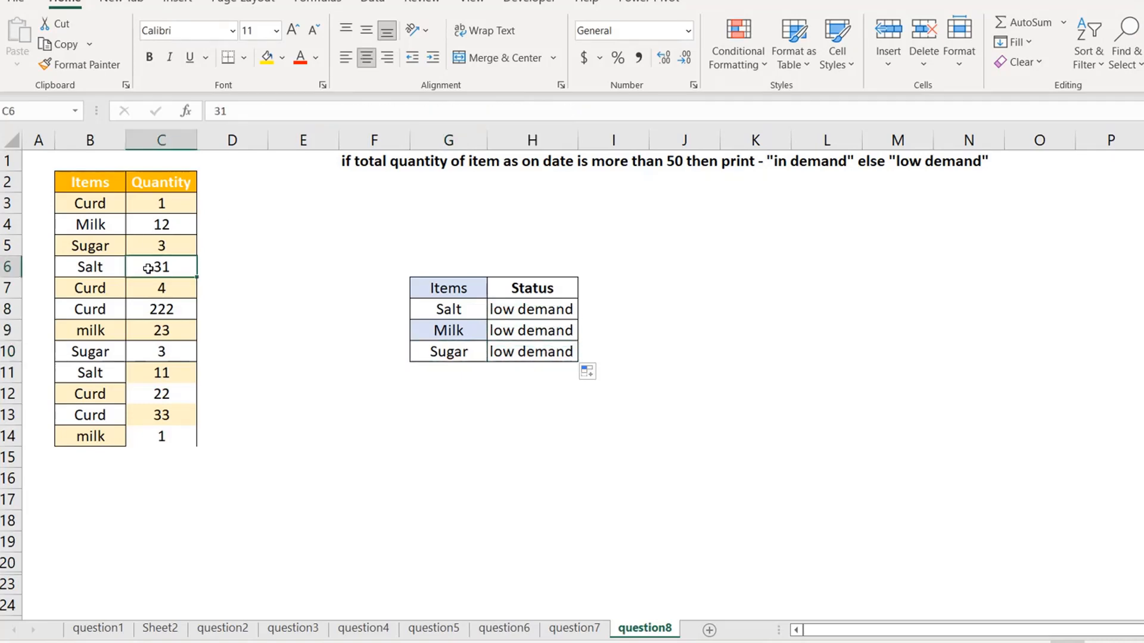
{"action": "key", "text": "Down"}
{"action": "key", "text": "Down"}
{"action": "key", "text": "Down"}
{"action": "key", "text": "Down"}
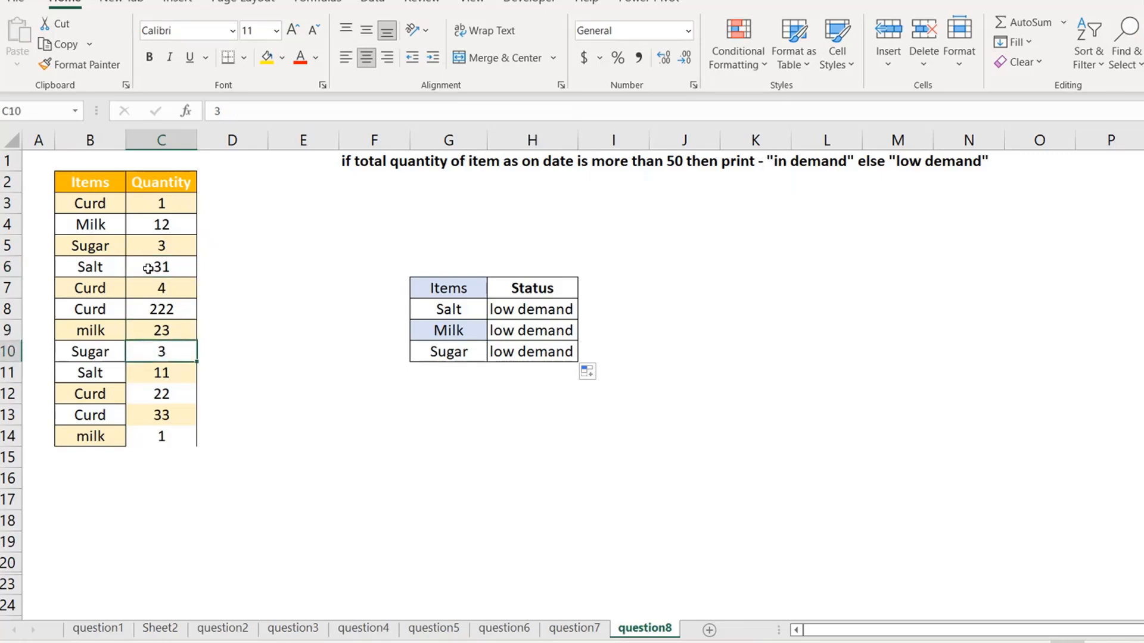
{"action": "type", "text": "200"}
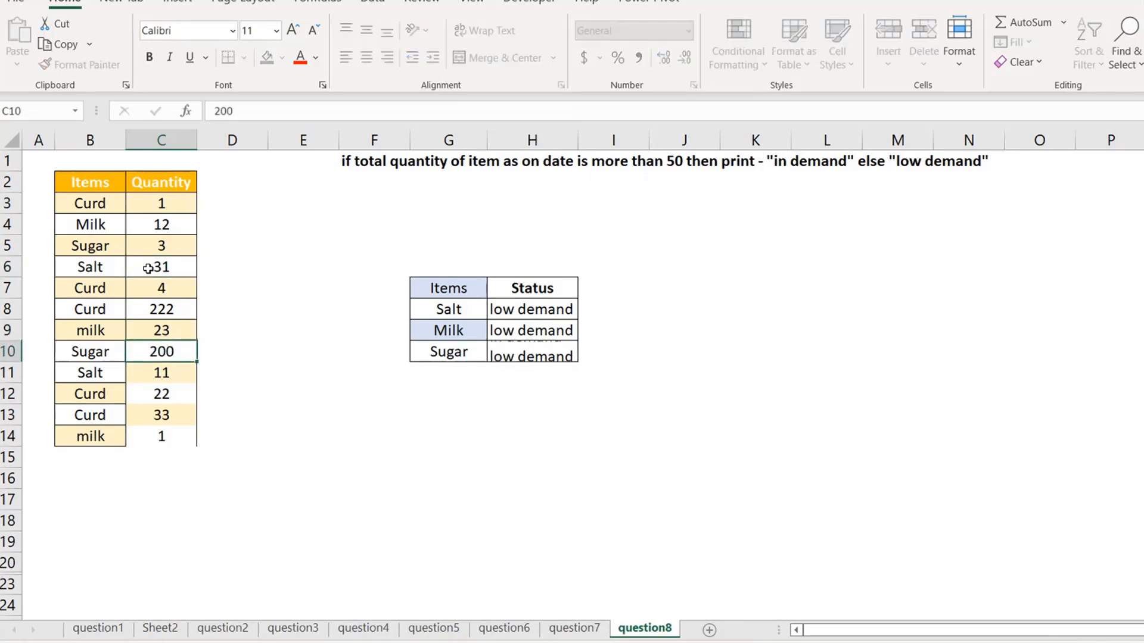
{"action": "key", "text": "Return"}
{"action": "key", "text": "Up"}
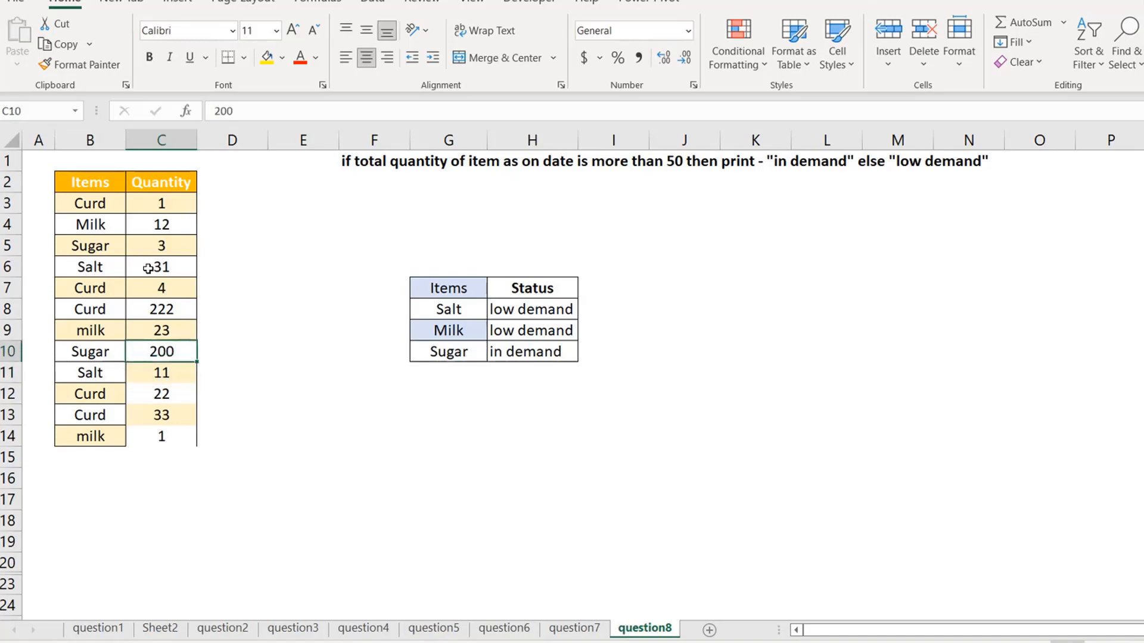
{"action": "key", "text": "Left"}
{"action": "key", "text": "Right"}
Step: Evaluate the Sugar Status formula in H10 step by step through its SUMIF result, and close the evaluation
{"action": "left_click", "coordinate": [532, 352]}
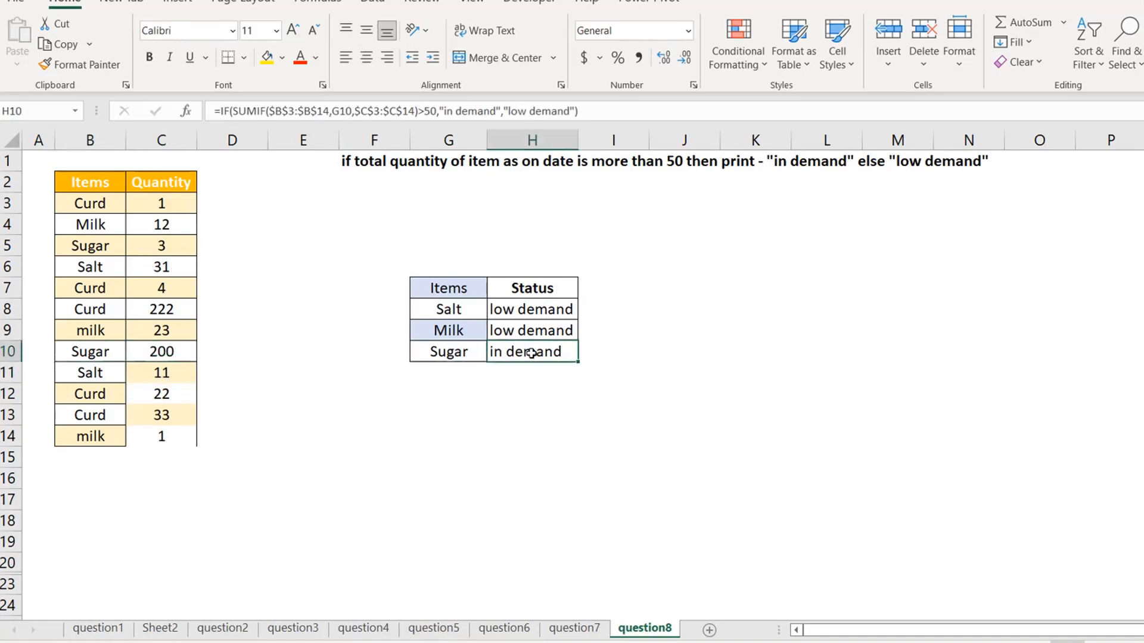
{"action": "left_click", "coordinate": [317, 1]}
{"action": "left_click", "coordinate": [831, 61]}
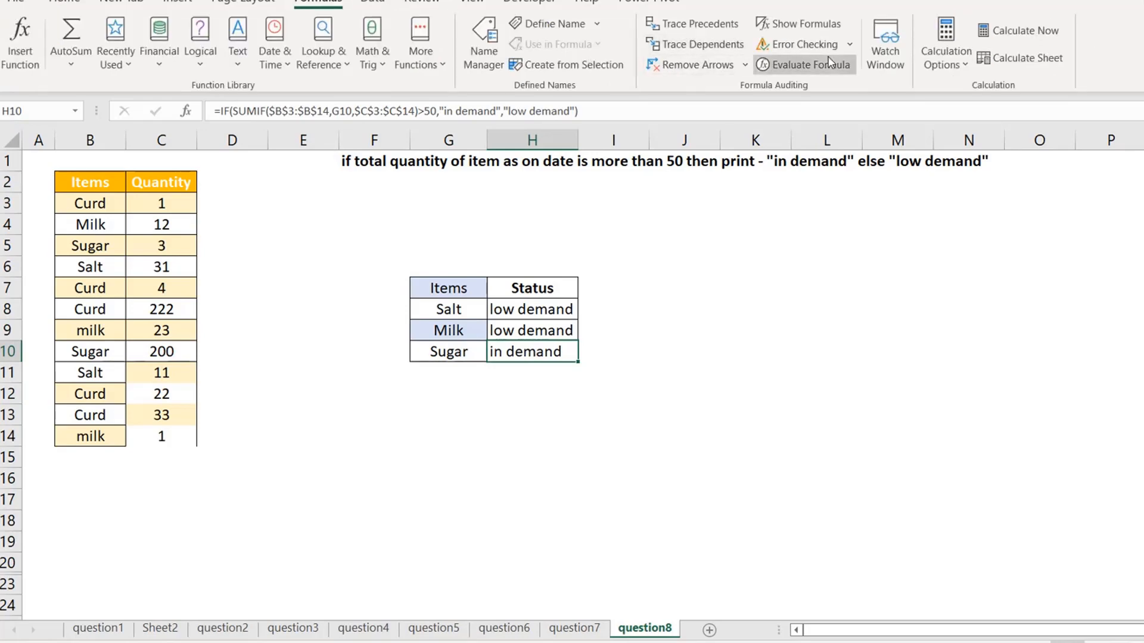
{"action": "left_click_drag", "start_coordinate": [1028, 71], "coordinate": [842, 153]}
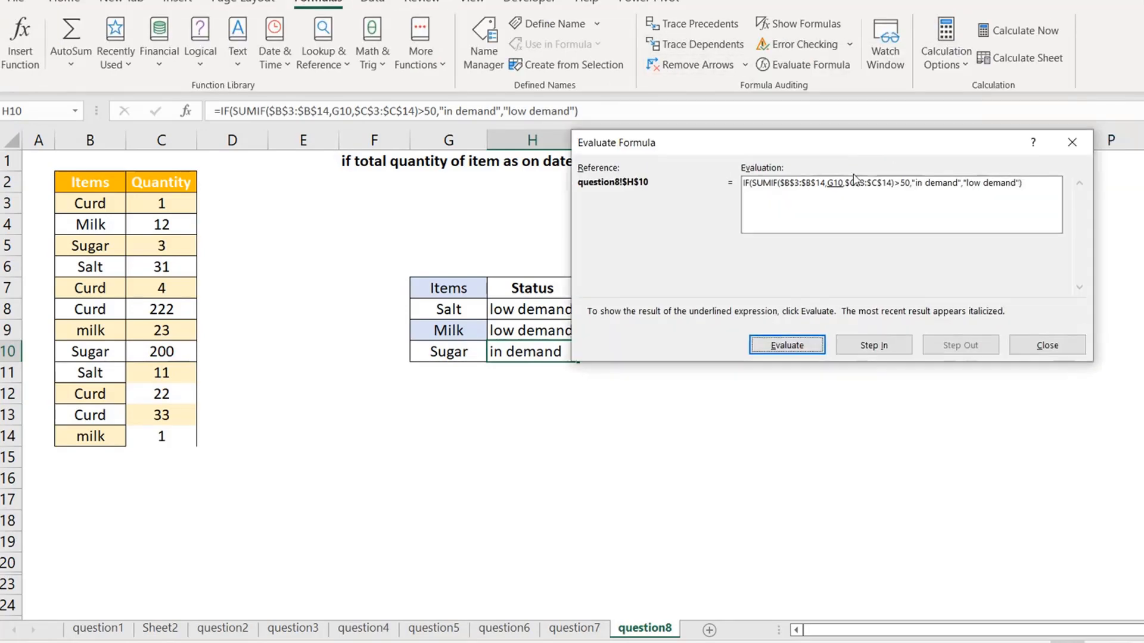
{"action": "left_click", "coordinate": [786, 345]}
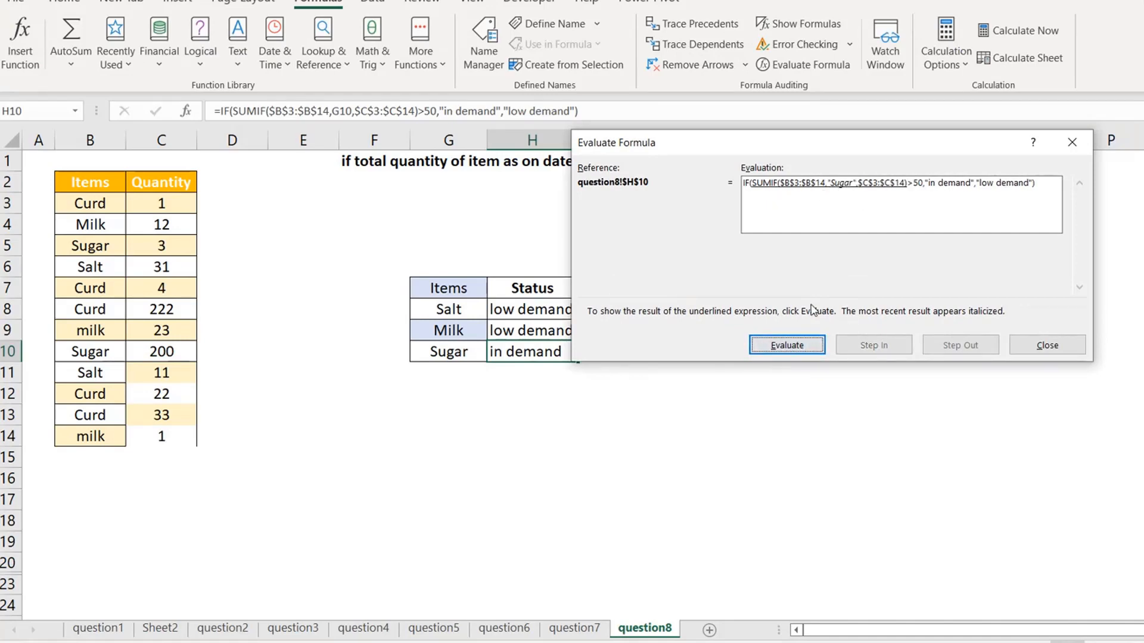
{"action": "left_click", "coordinate": [802, 345]}
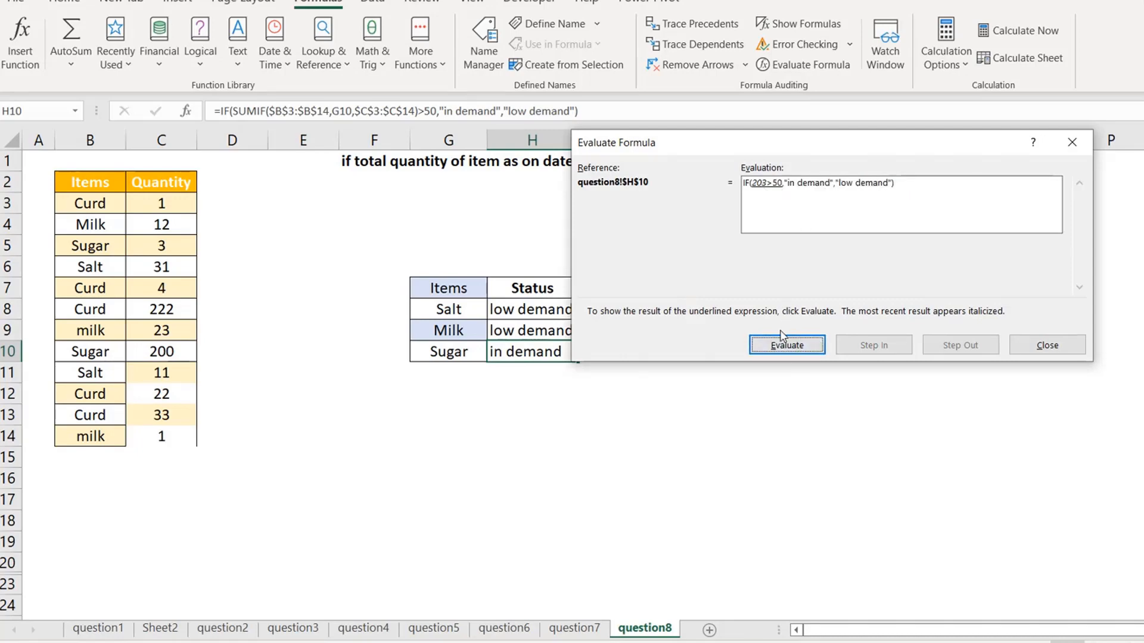
{"action": "left_click", "coordinate": [1046, 346]}
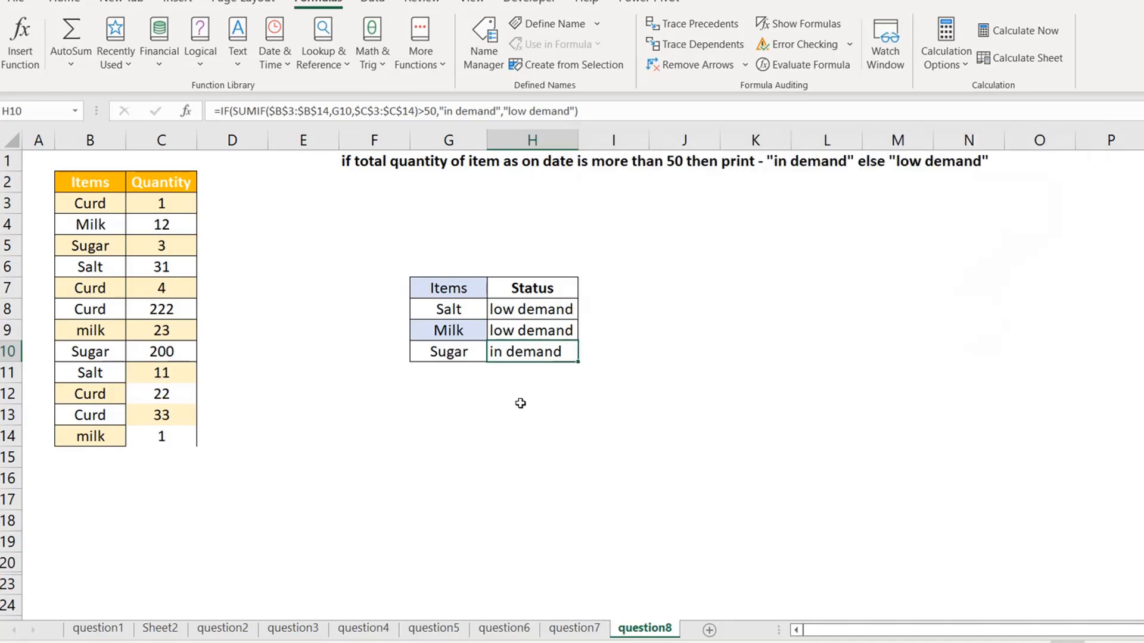
Step: Unhide the score rows between rows 20 and 23 and enter 0 as the obtained mark in D22
{"action": "left_click", "coordinate": [152, 525]}
{"action": "left_click_drag", "start_coordinate": [7, 566], "coordinate": [7, 584]}
{"action": "key", "text": "ctrl+shift+9"}
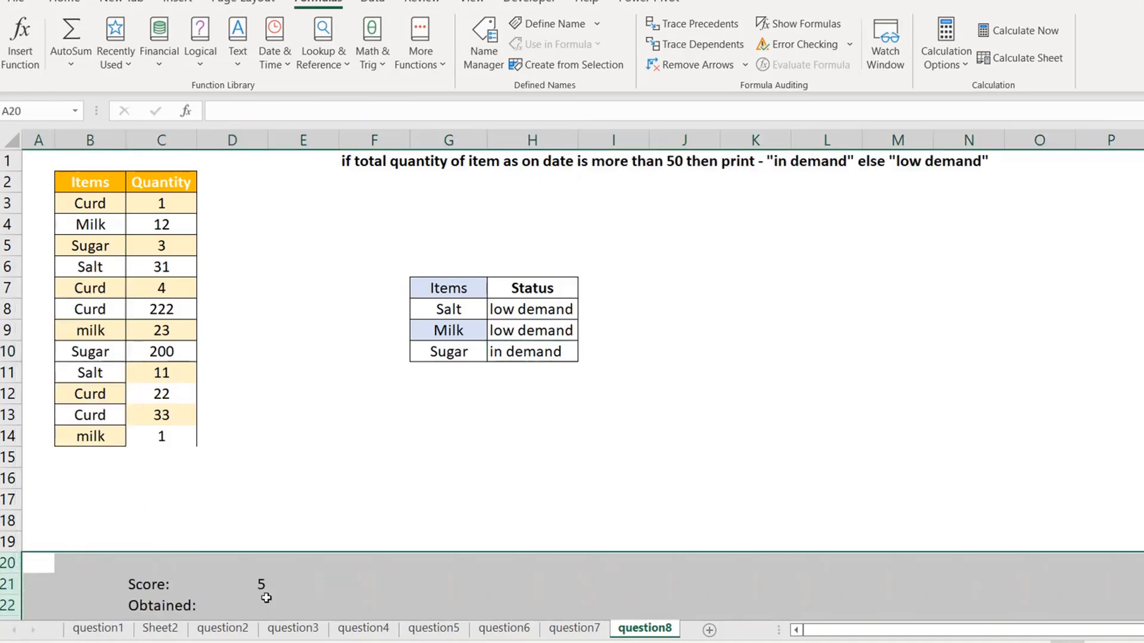
{"action": "left_click", "coordinate": [237, 607]}
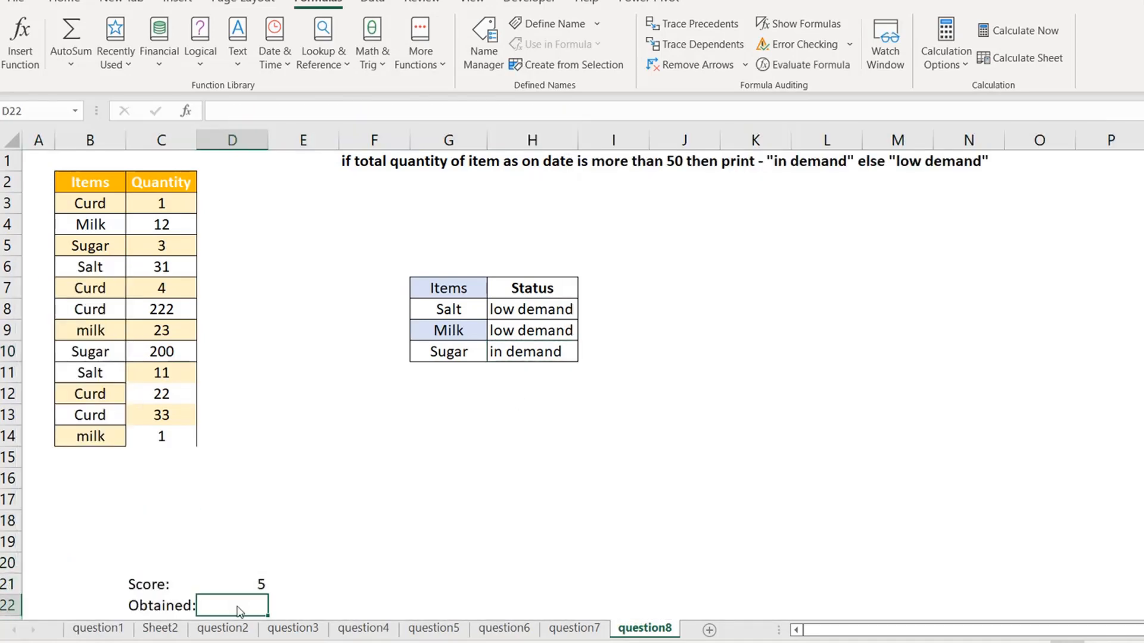
{"action": "type", "text": "0"}
{"action": "key", "text": "Return"}
{"action": "left_click", "coordinate": [241, 572]}
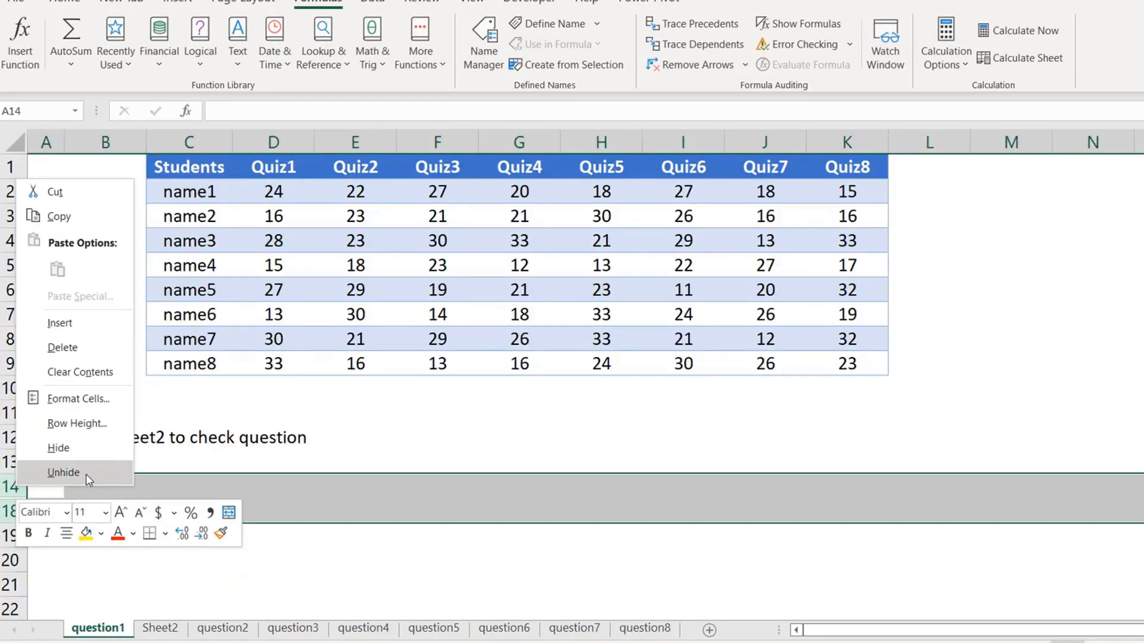
Step: Unhide the total score rows between rows 14 and 18 on the question1 sheet and widen column A
{"action": "left_click", "coordinate": [90, 475]}
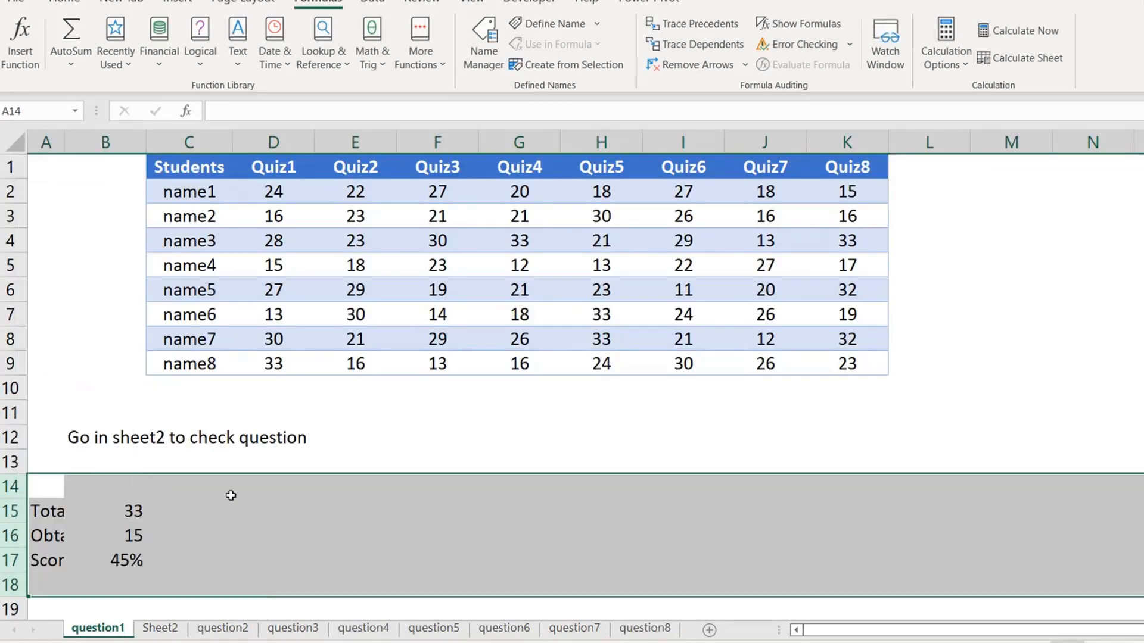
{"action": "left_click", "coordinate": [237, 496]}
{"action": "key", "text": "Left"}
{"action": "key", "text": "Left"}
{"action": "key", "text": "Left"}
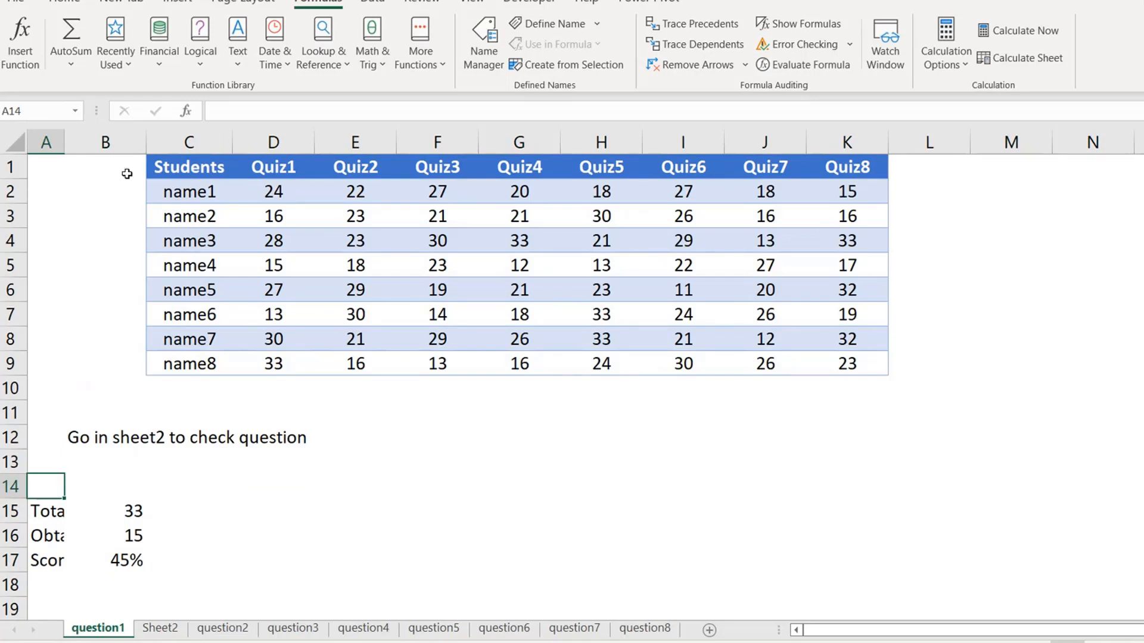
{"action": "left_click_drag", "start_coordinate": [64, 142], "coordinate": [93, 142]}
{"action": "left_click", "coordinate": [291, 528]}
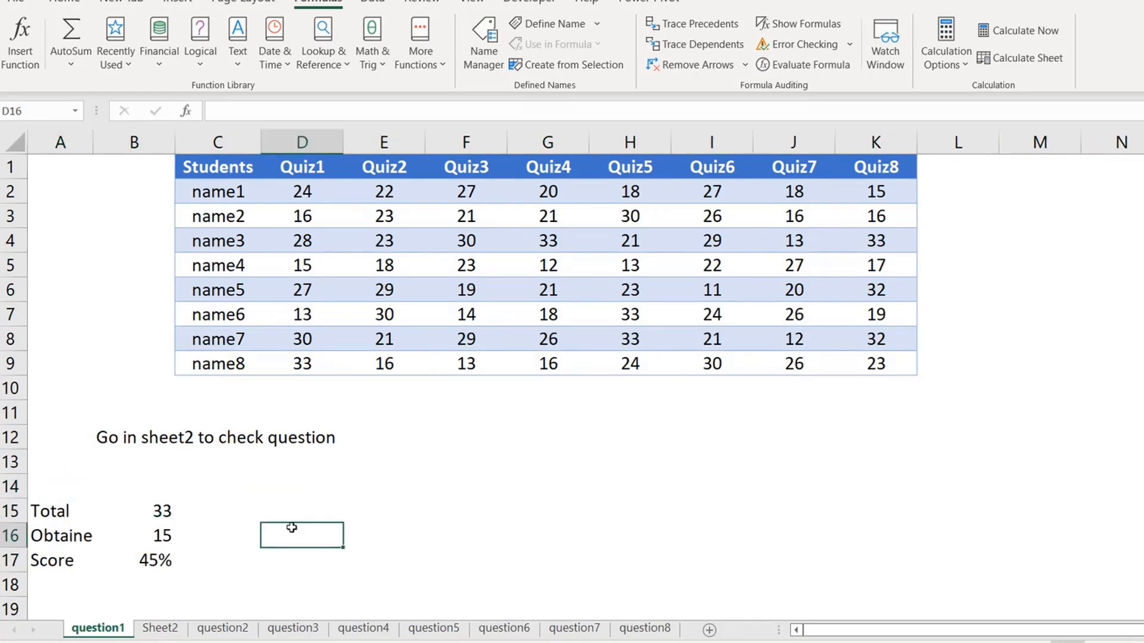
{"action": "left_click", "coordinate": [103, 198]}
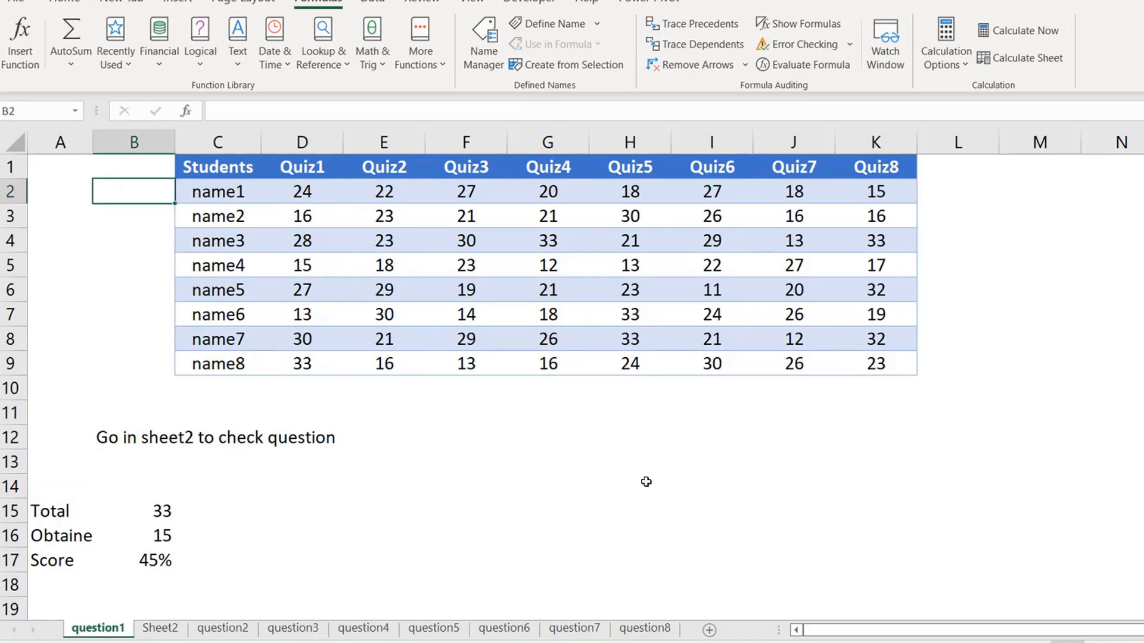
Step: Center the score summary in A15:B17 and widen column A until the Obtained label fits
{"action": "left_click", "coordinate": [70, 510]}
{"action": "key", "text": "shift+Right"}
{"action": "key", "text": "shift+Down"}
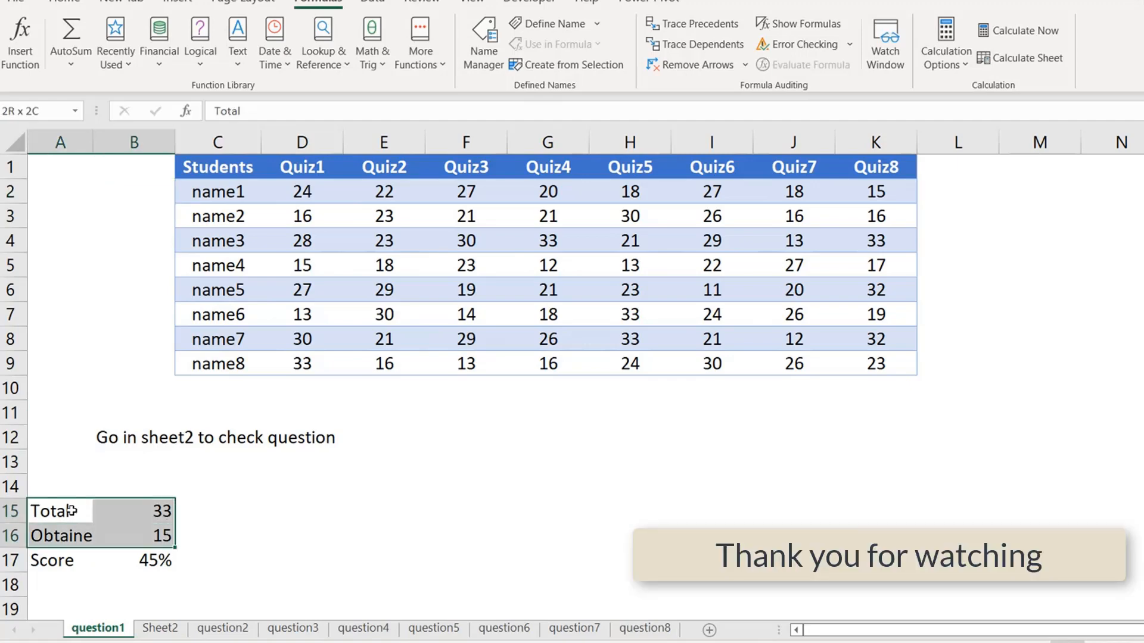
{"action": "key", "text": "shift+Down"}
{"action": "left_click", "coordinate": [65, 3]}
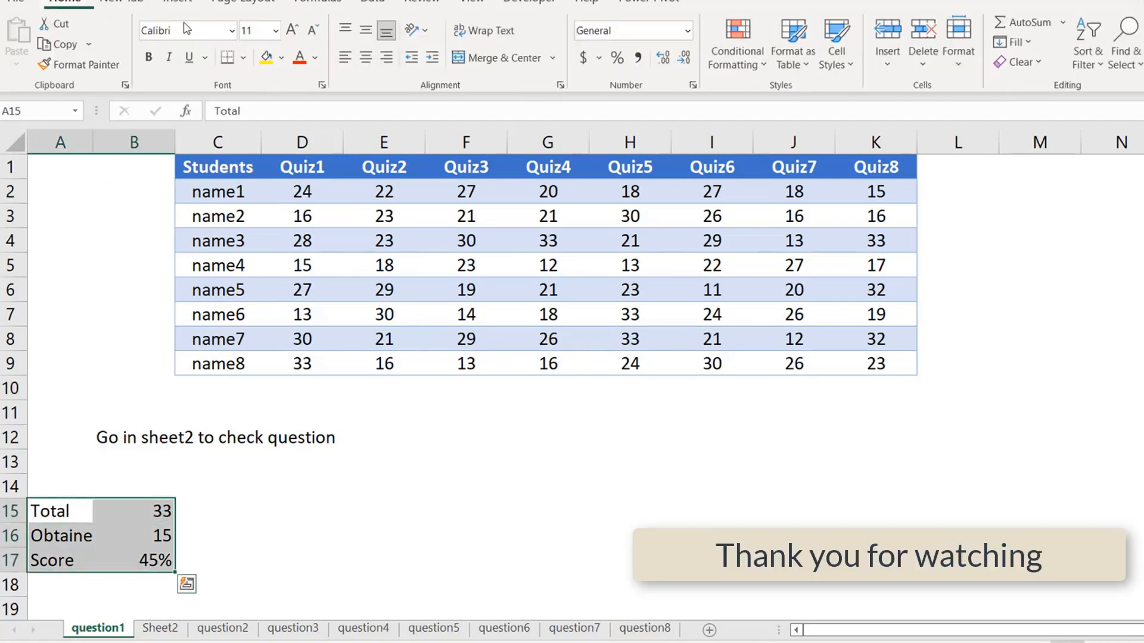
{"action": "left_click", "coordinate": [365, 58]}
{"action": "left_click", "coordinate": [244, 494]}
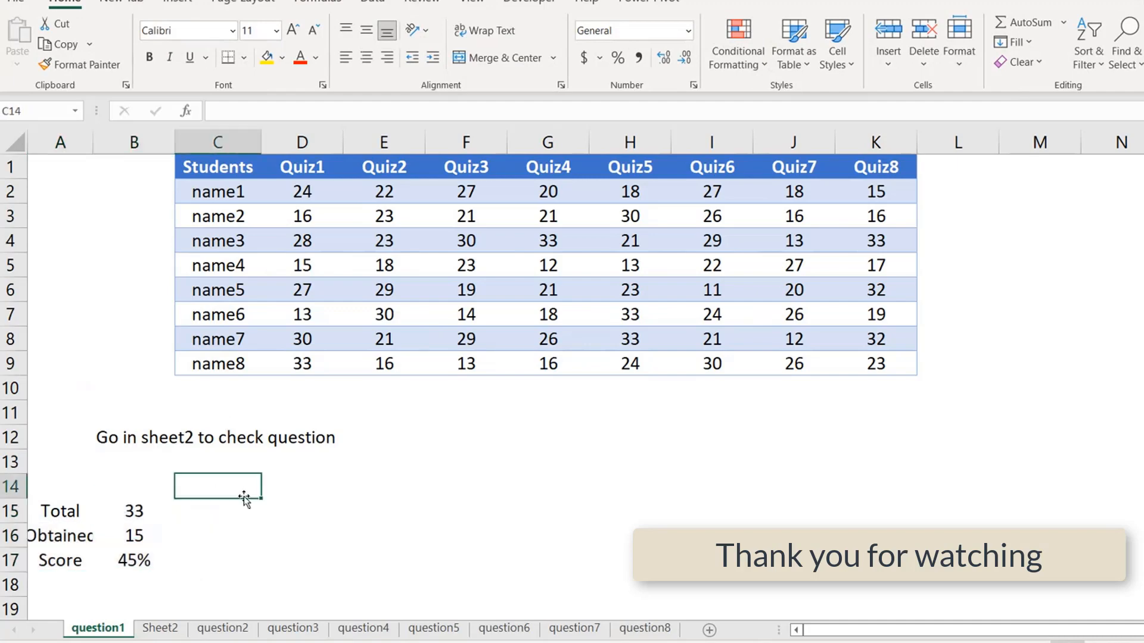
{"action": "left_click_drag", "start_coordinate": [92, 145], "coordinate": [102, 148]}
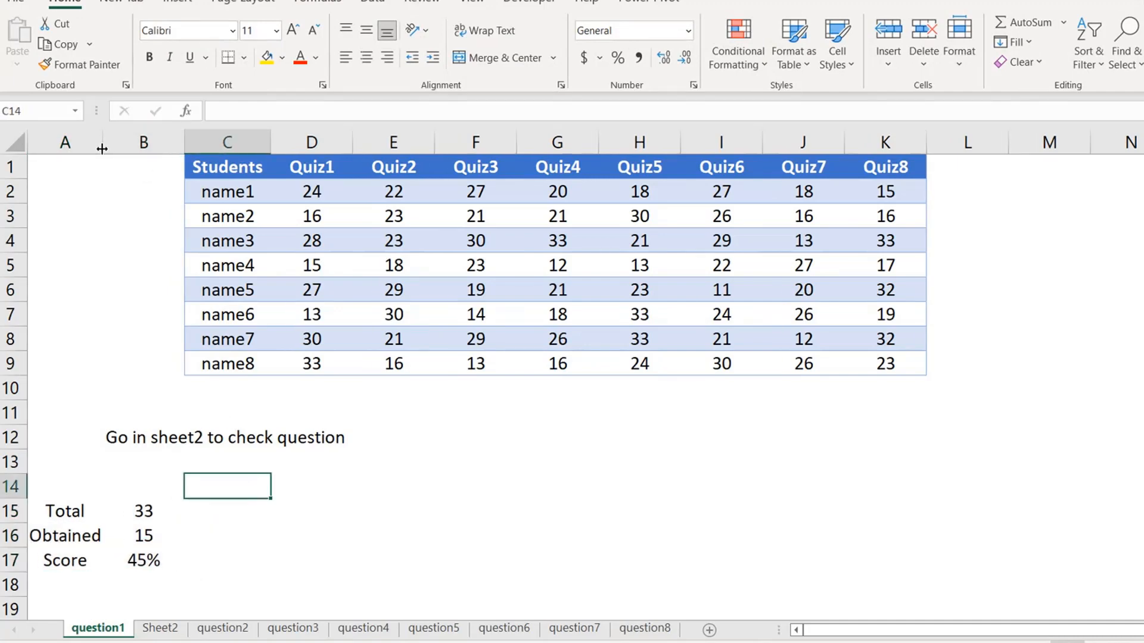